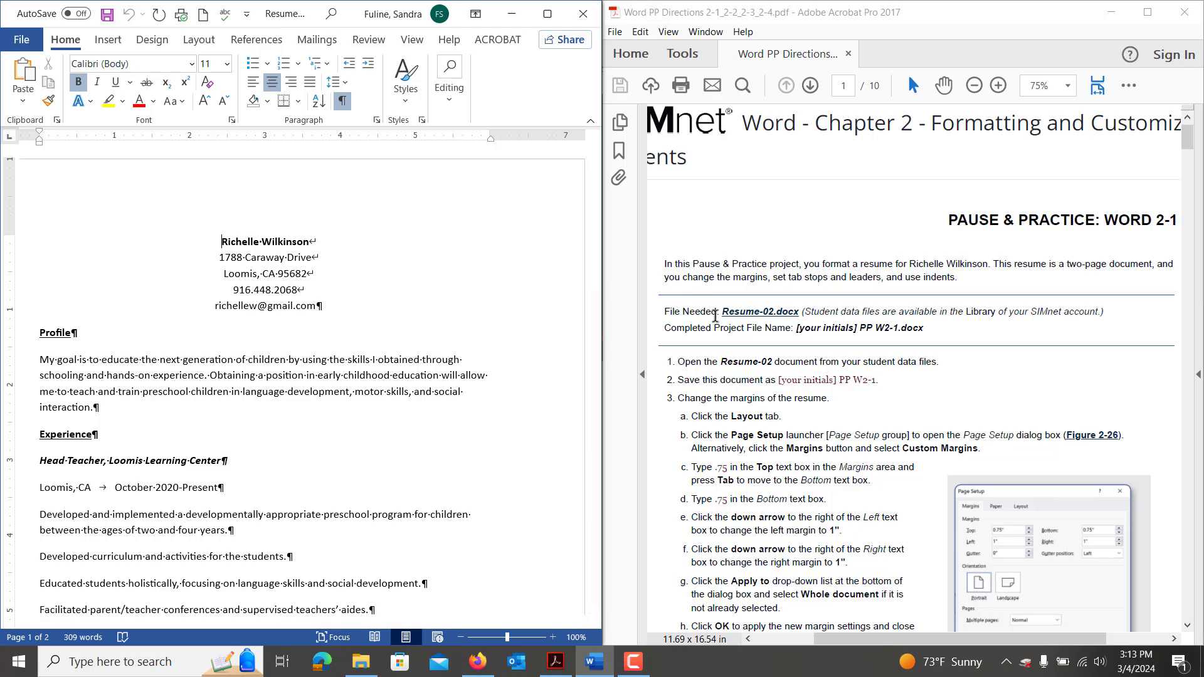
Save the resume as a new file named with the student's initials followed by PP W2-1.
scroll(762, 424, "down", 1)
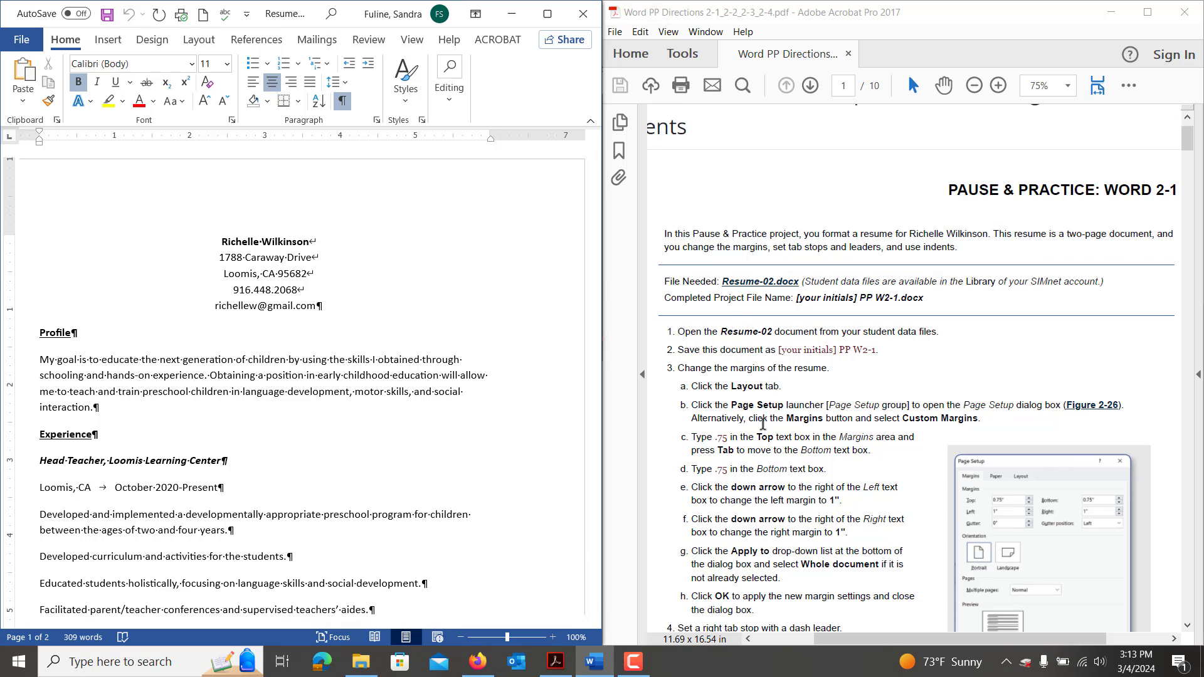
scroll(763, 424, "down", 1)
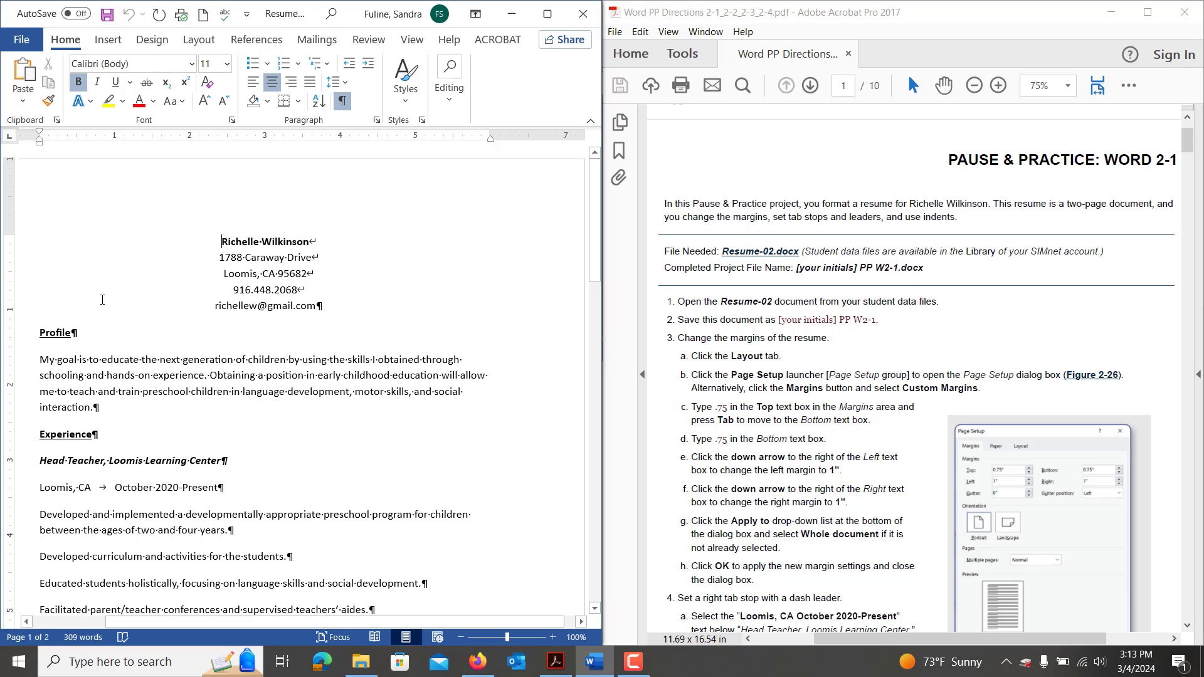
left_click(21, 39)
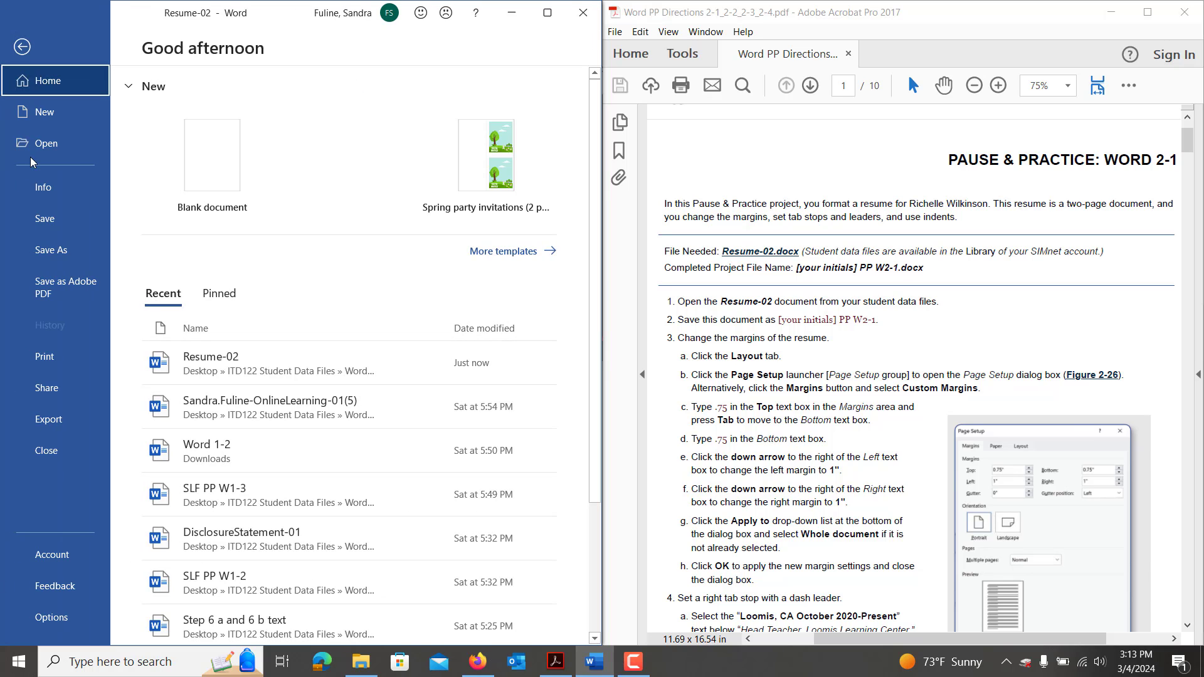
left_click(49, 247)
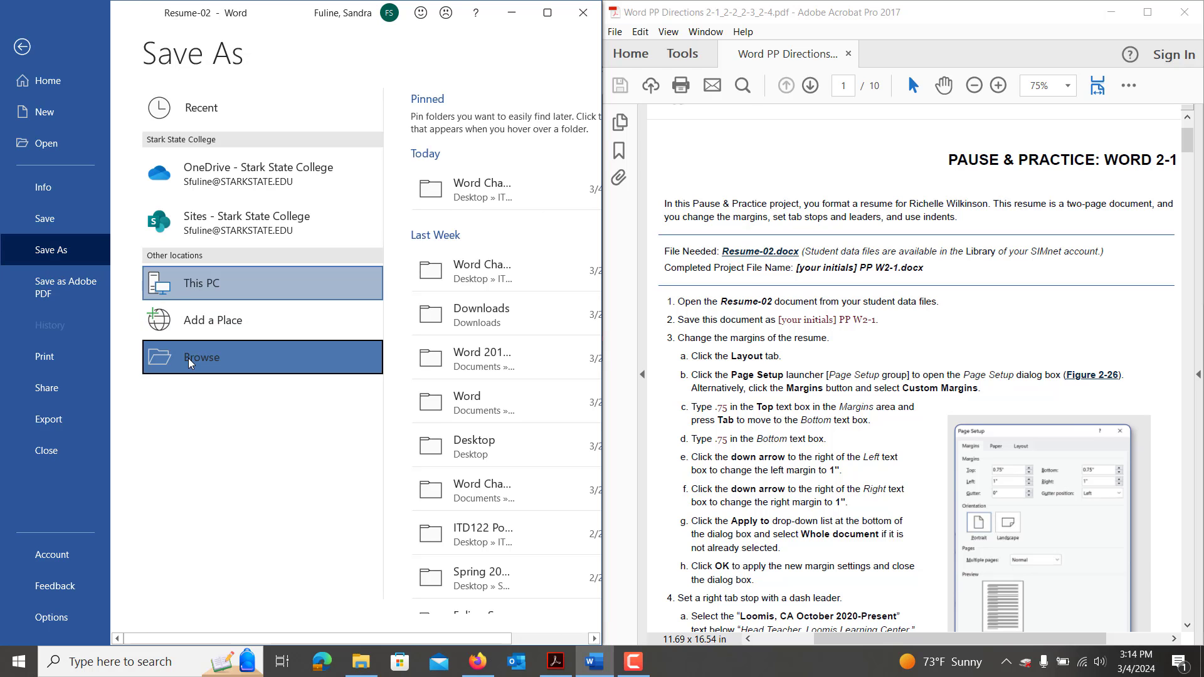
left_click(188, 354)
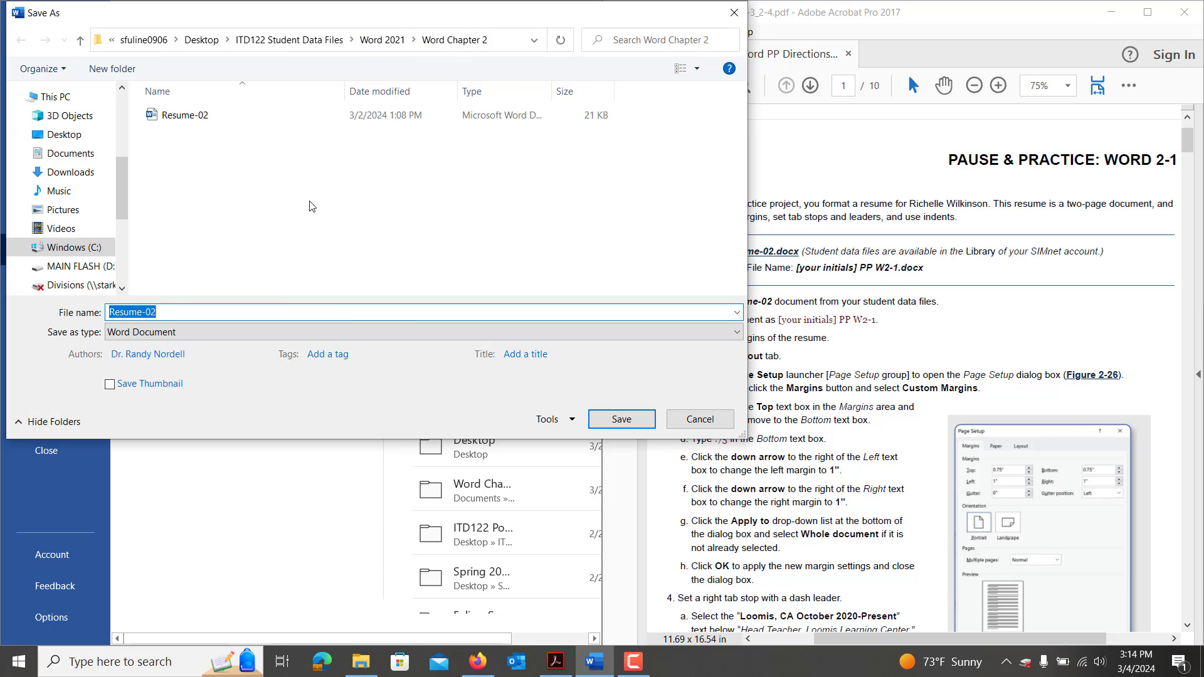
key("BackSpace")
type("SL")
key("BackSpace")
type("PP W2-1")
key("Return")
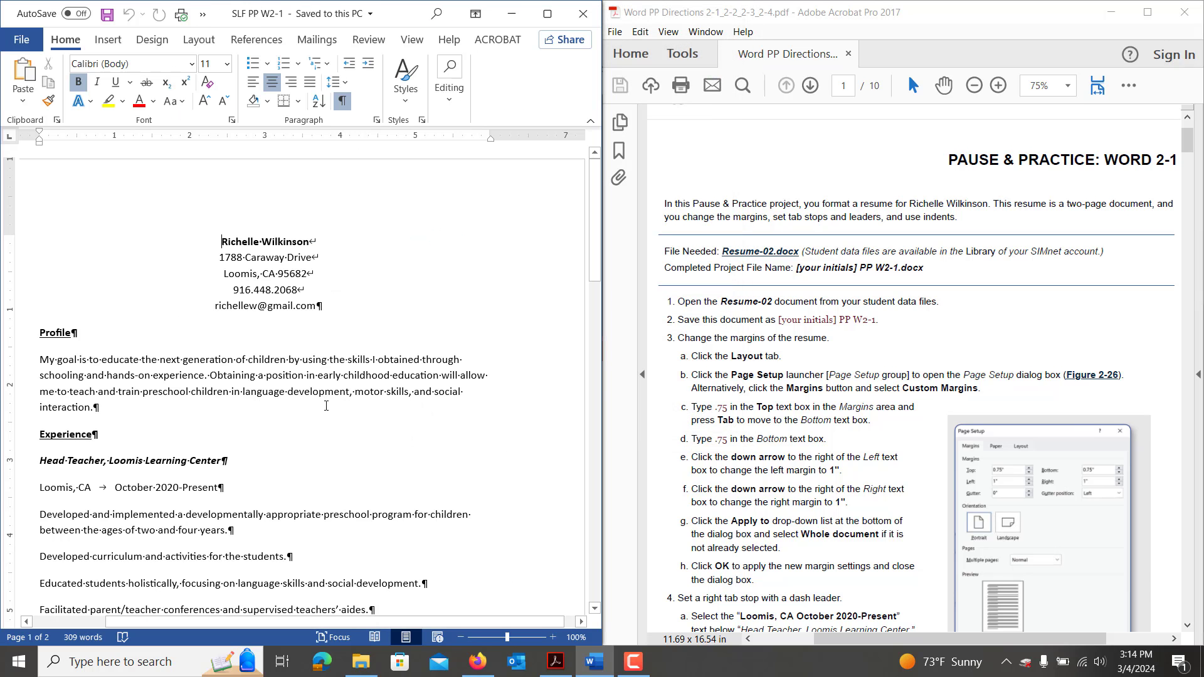
In Page Setup, set Top and Bottom margins to 0.75" and Left and Right to 1".
scroll(326, 406, "down", 1)
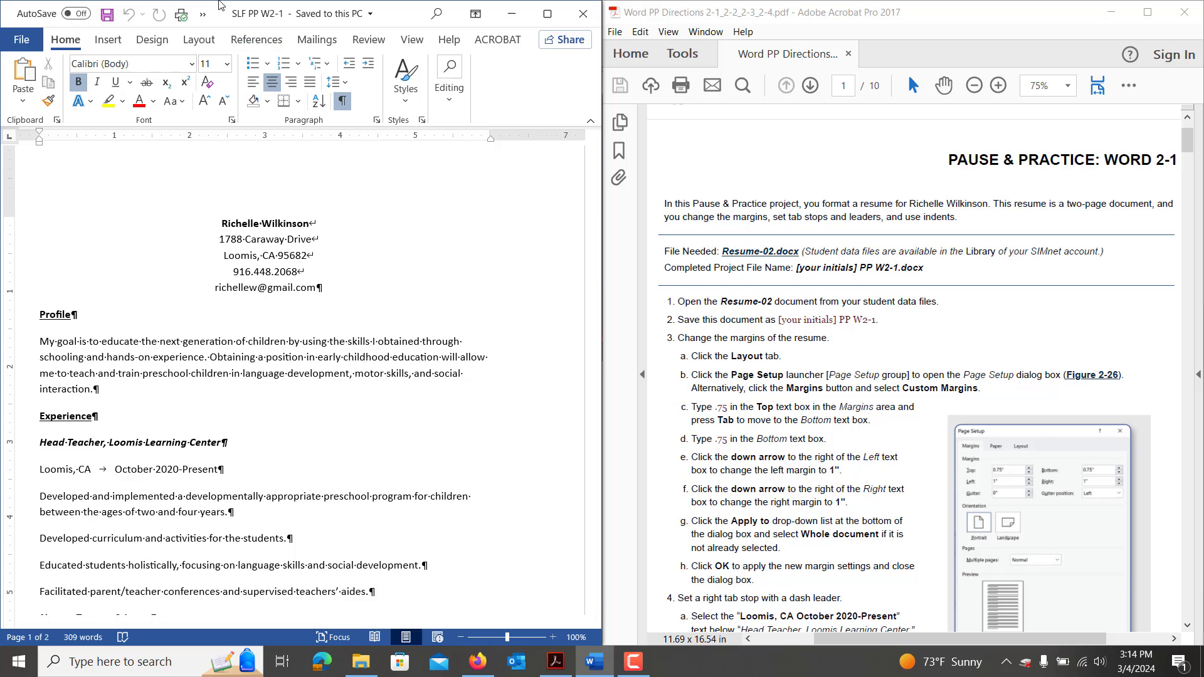
left_click(198, 40)
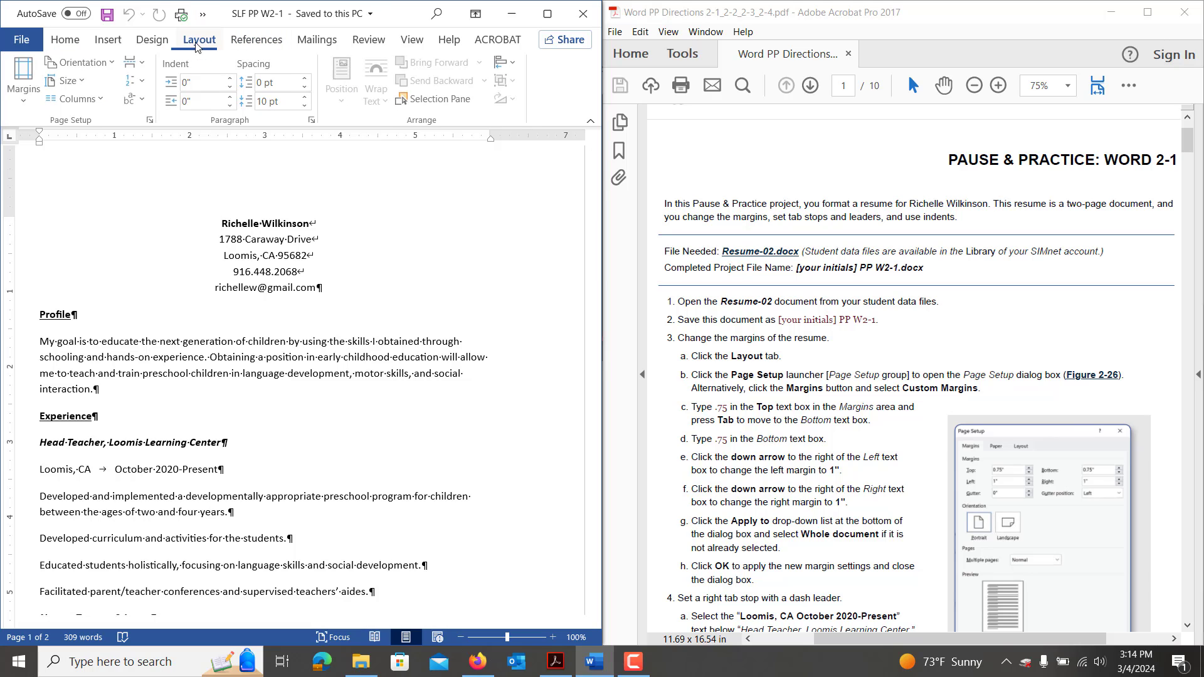
left_click(152, 123)
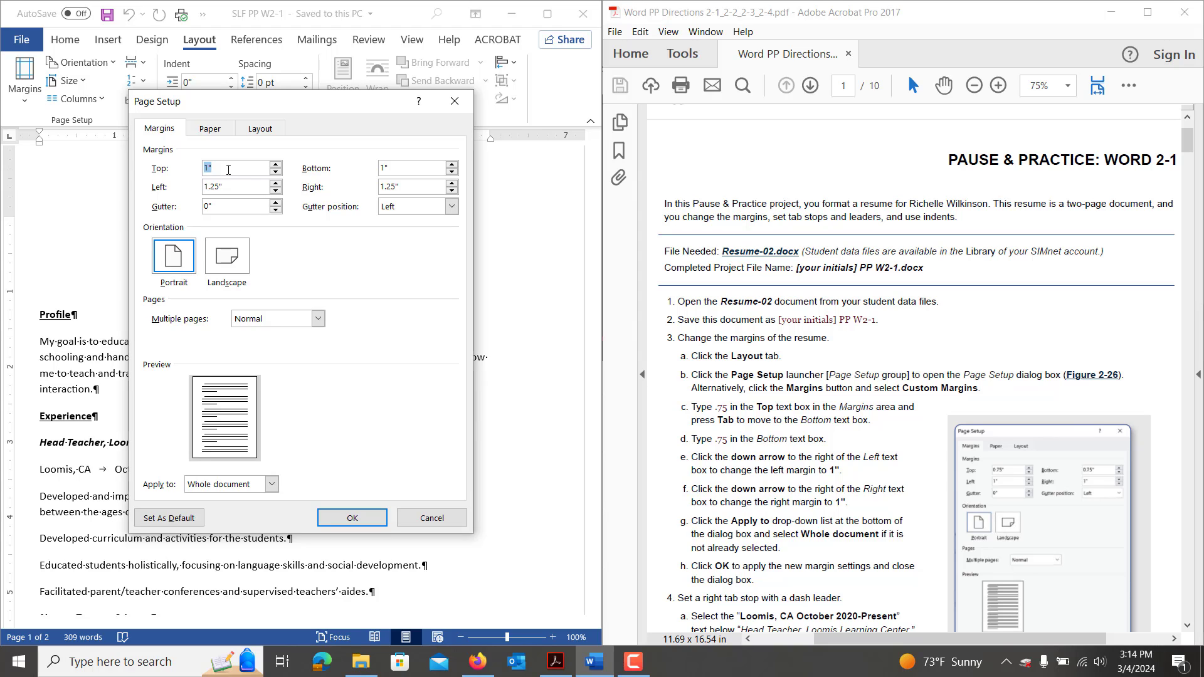
type(".75")
left_click(393, 168)
double_click(393, 168)
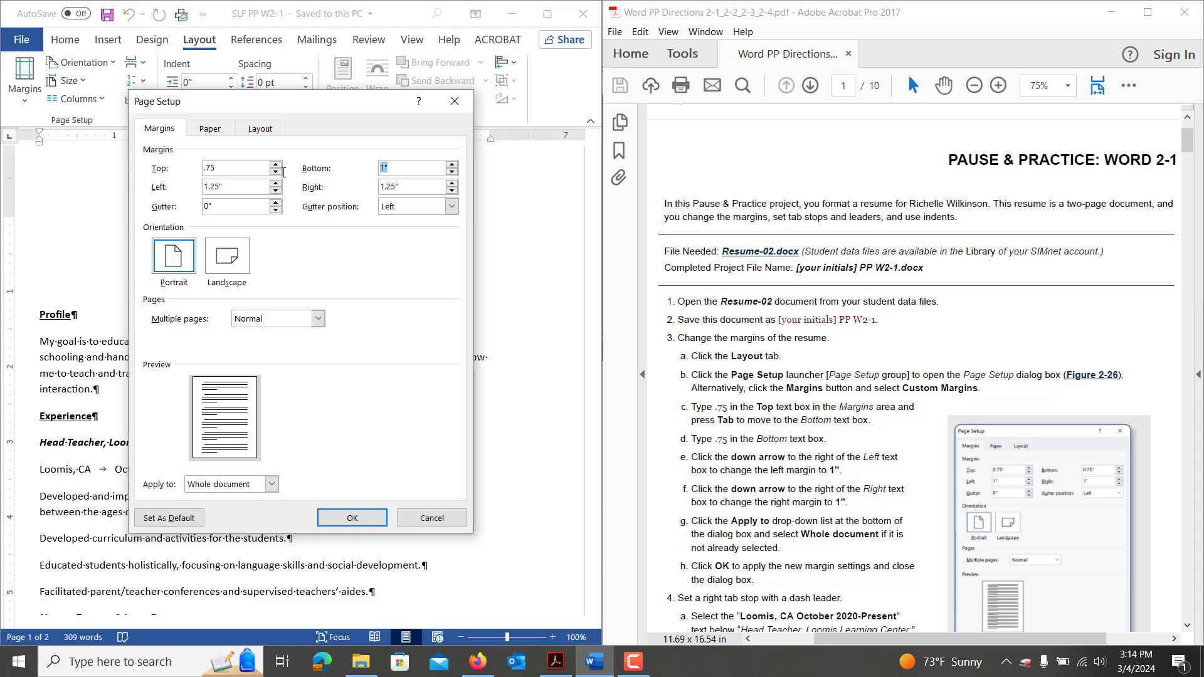
type(".75")
left_click(275, 190)
left_click(276, 191)
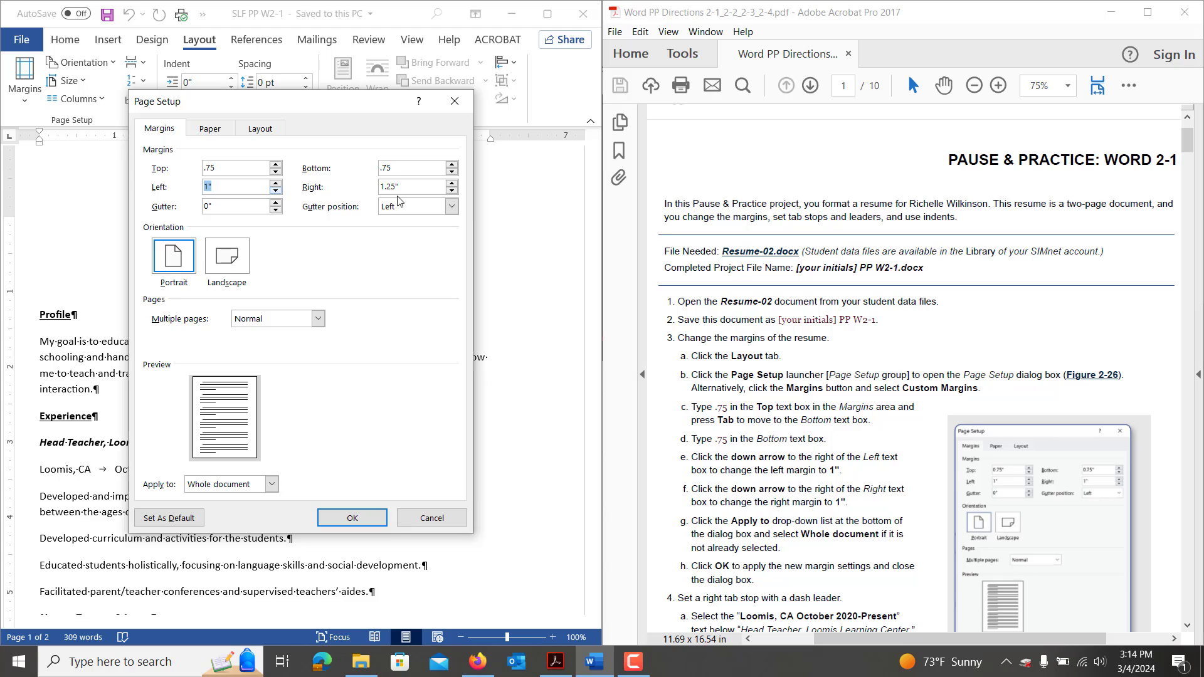
left_click(452, 191)
left_click(453, 190)
left_click(338, 518)
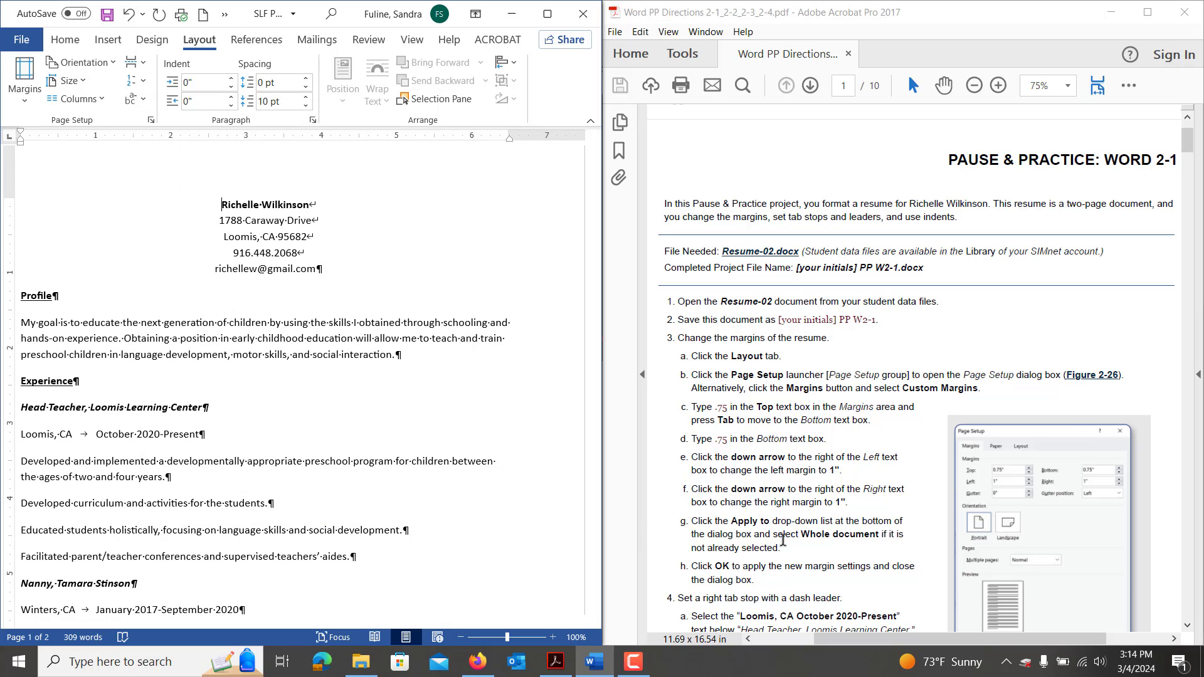
Select the Loomis, CA date line and open its Paragraph settings.
scroll(783, 540, "down", 1)
scroll(782, 540, "down", 1)
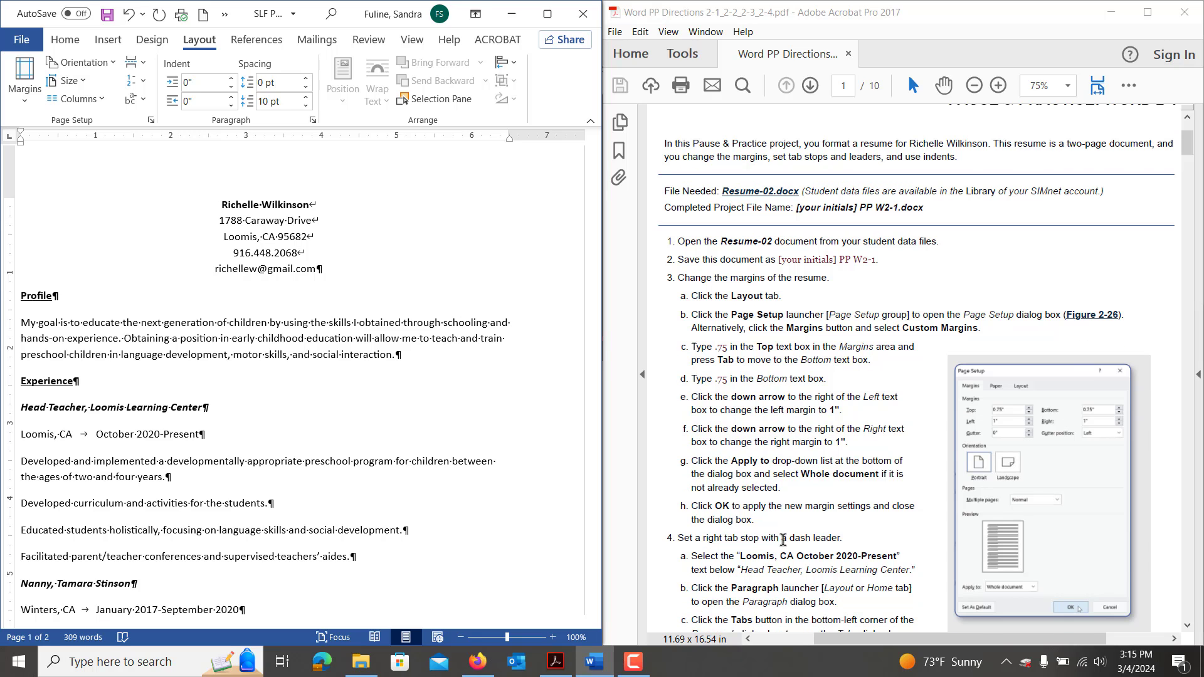
scroll(782, 540, "down", 6)
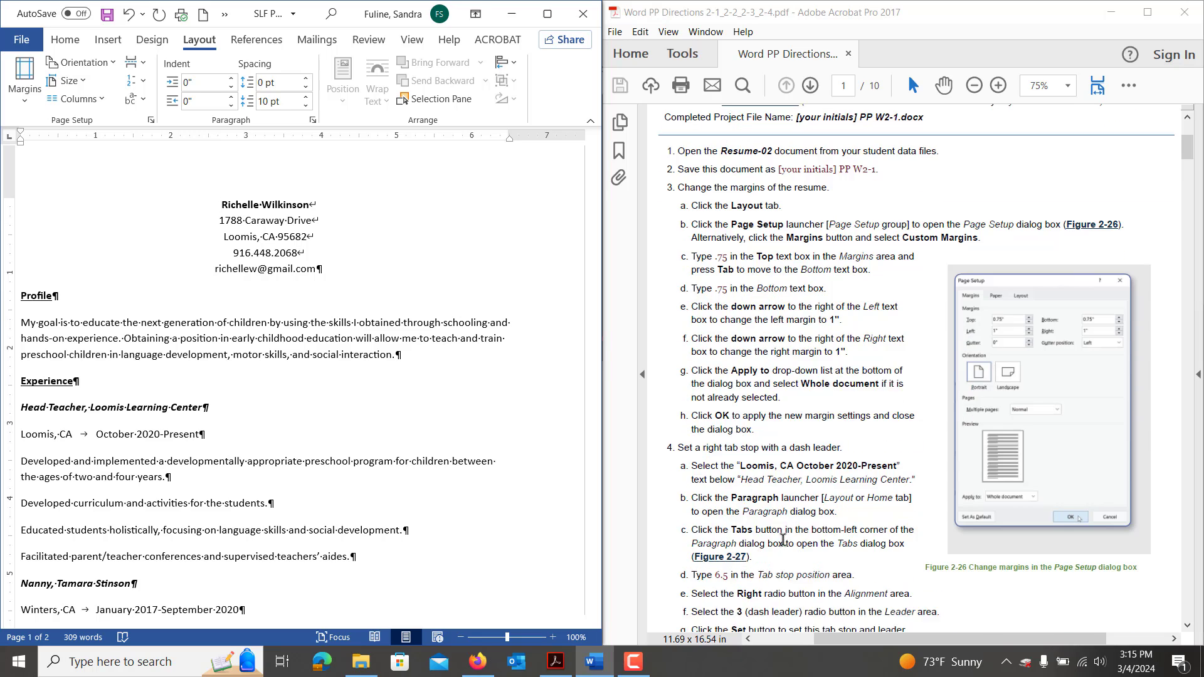
scroll(782, 539, "down", 3)
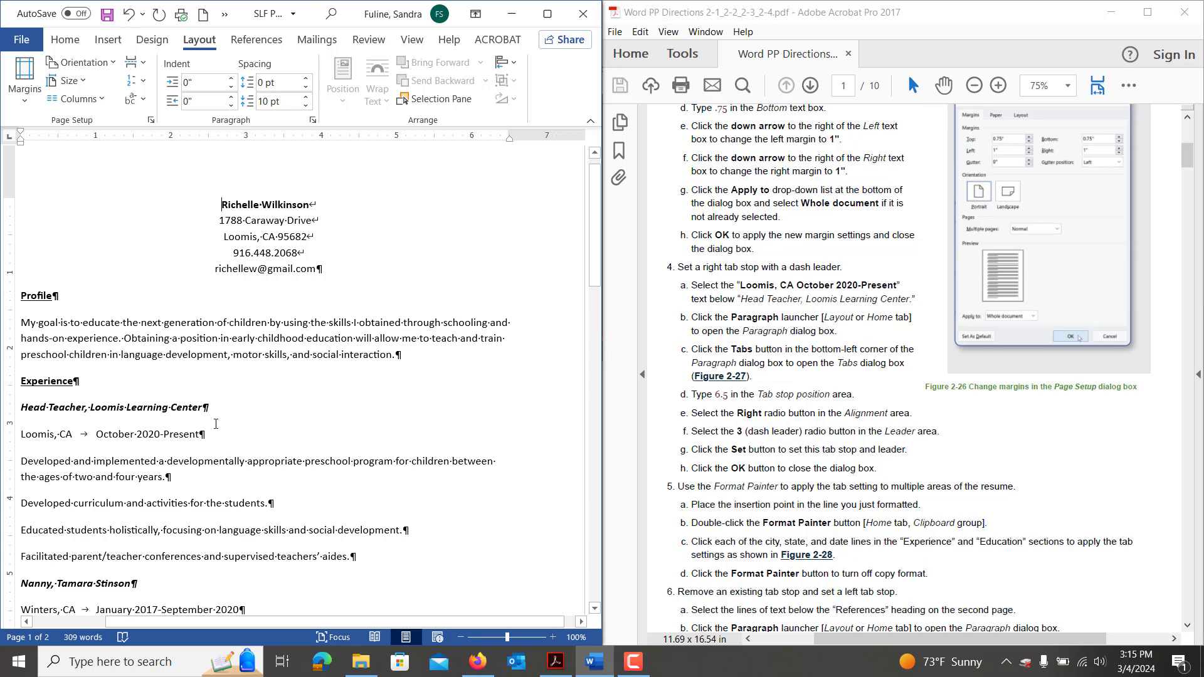
left_click_drag(31, 429, 209, 436)
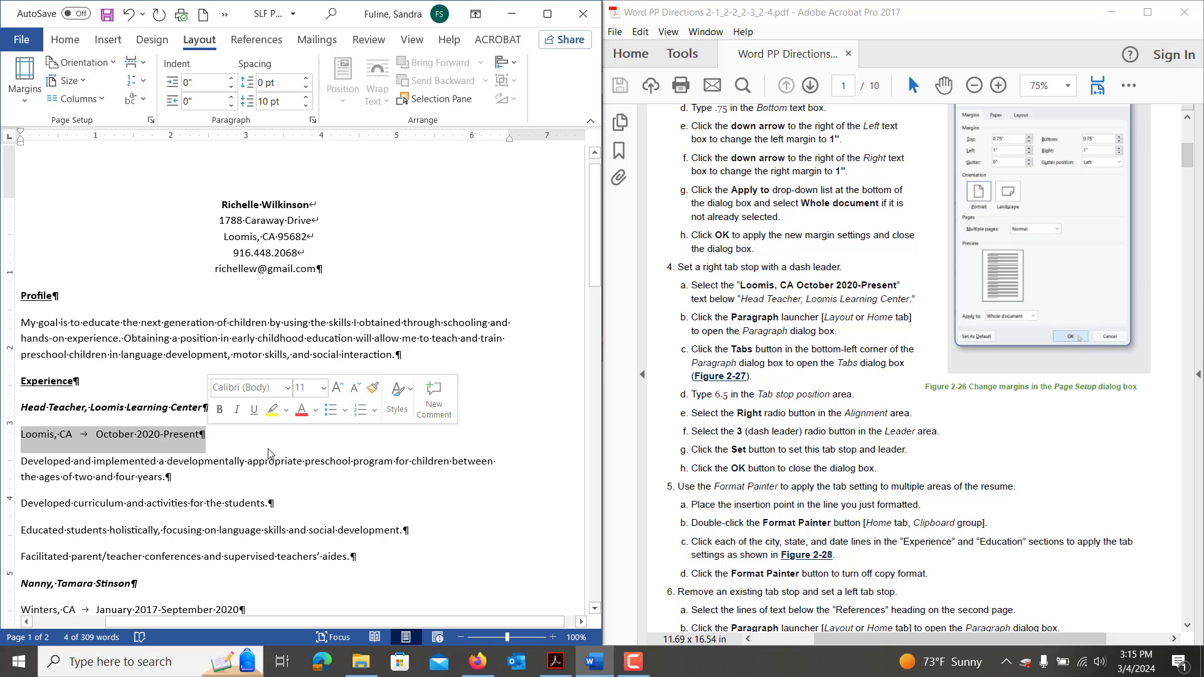
left_click(313, 120)
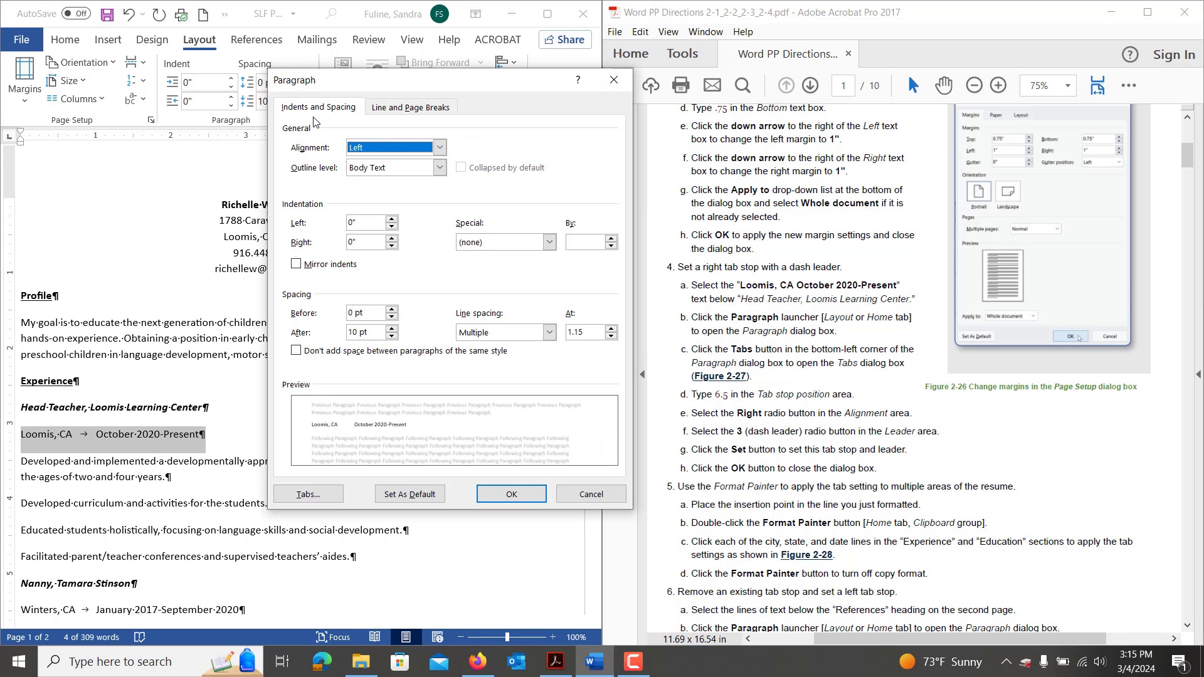
left_click_drag(420, 82, 294, 159)
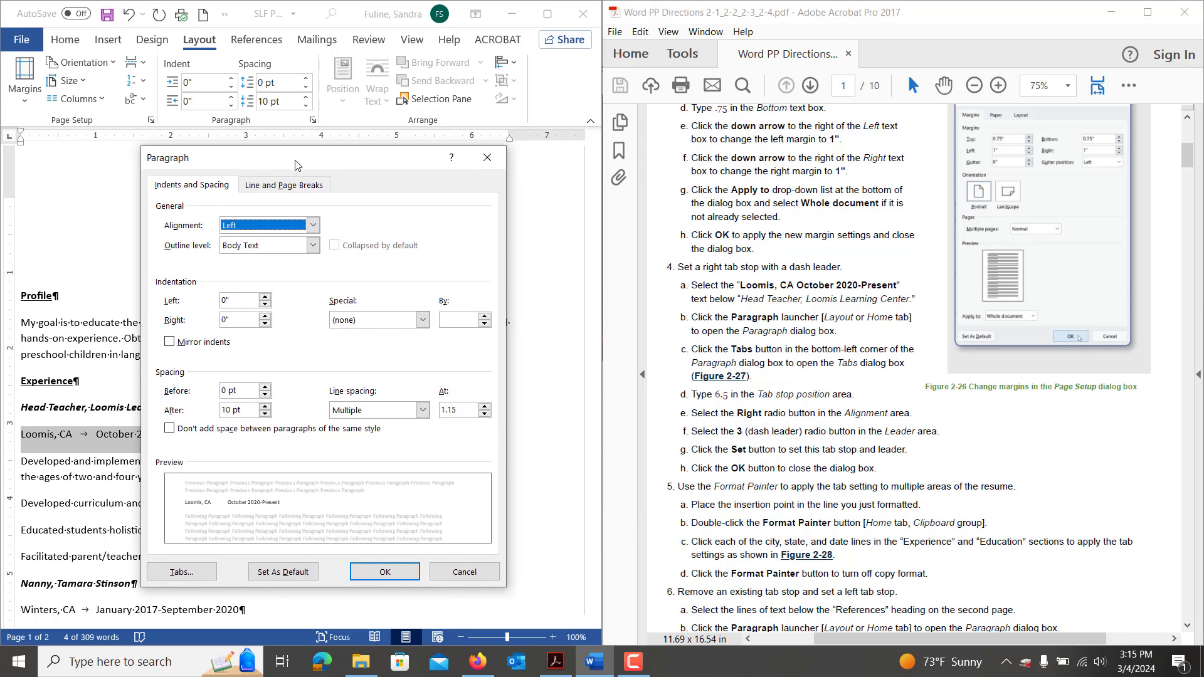
Add a right-aligned 6.5" tab stop with a dash leader to that line.
left_click(181, 573)
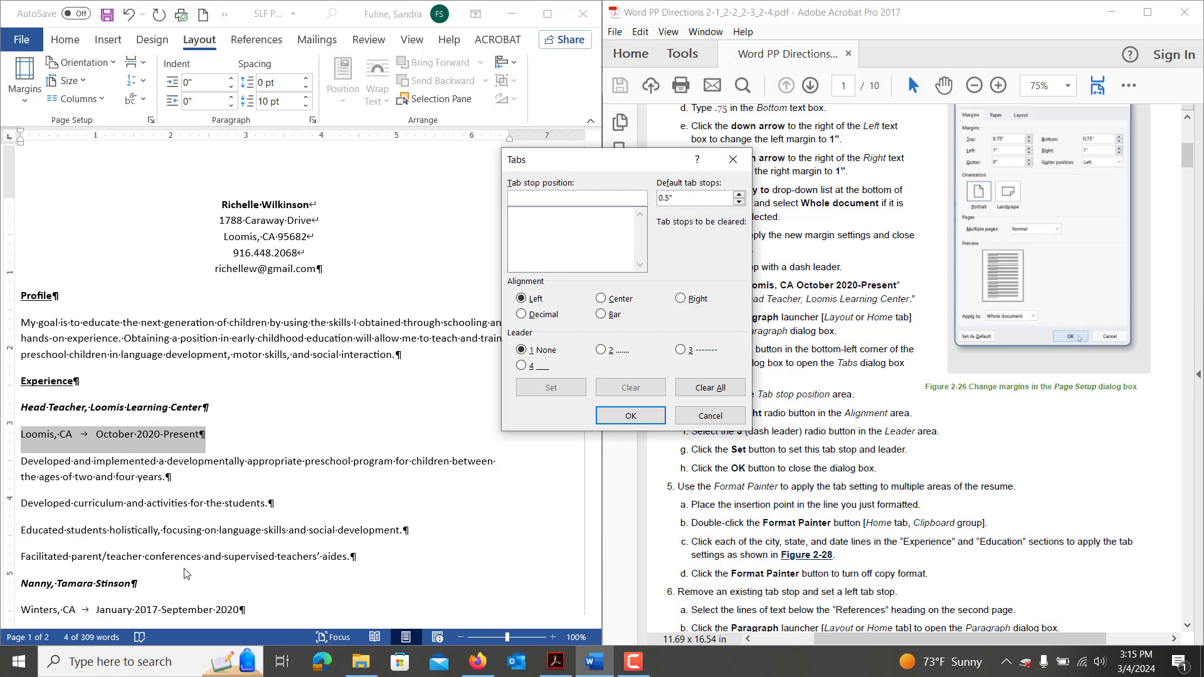
left_click_drag(601, 172, 357, 199)
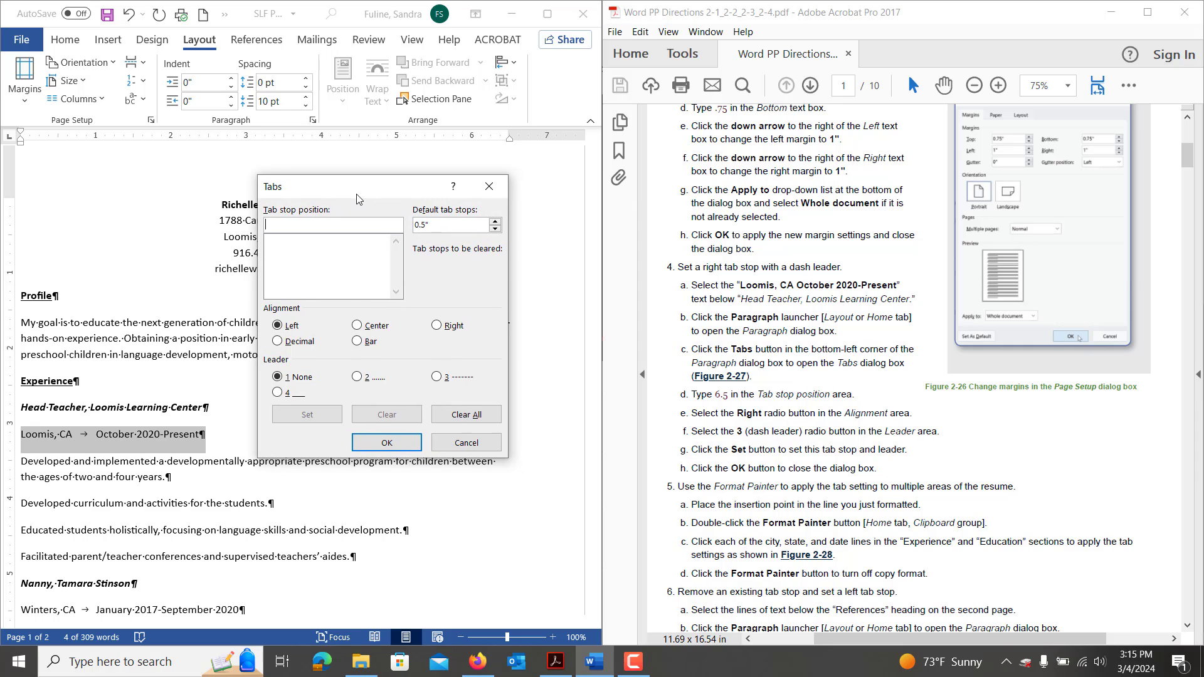
type("6.5")
left_click(436, 327)
left_click(437, 377)
left_click(320, 415)
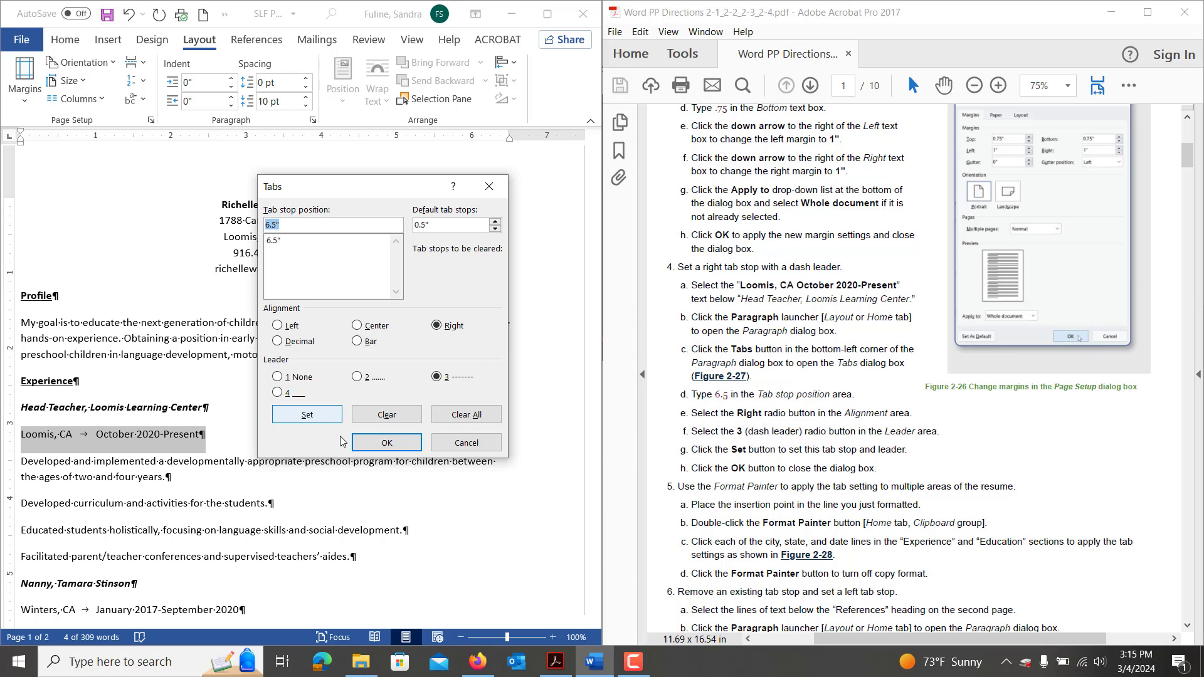
left_click(375, 445)
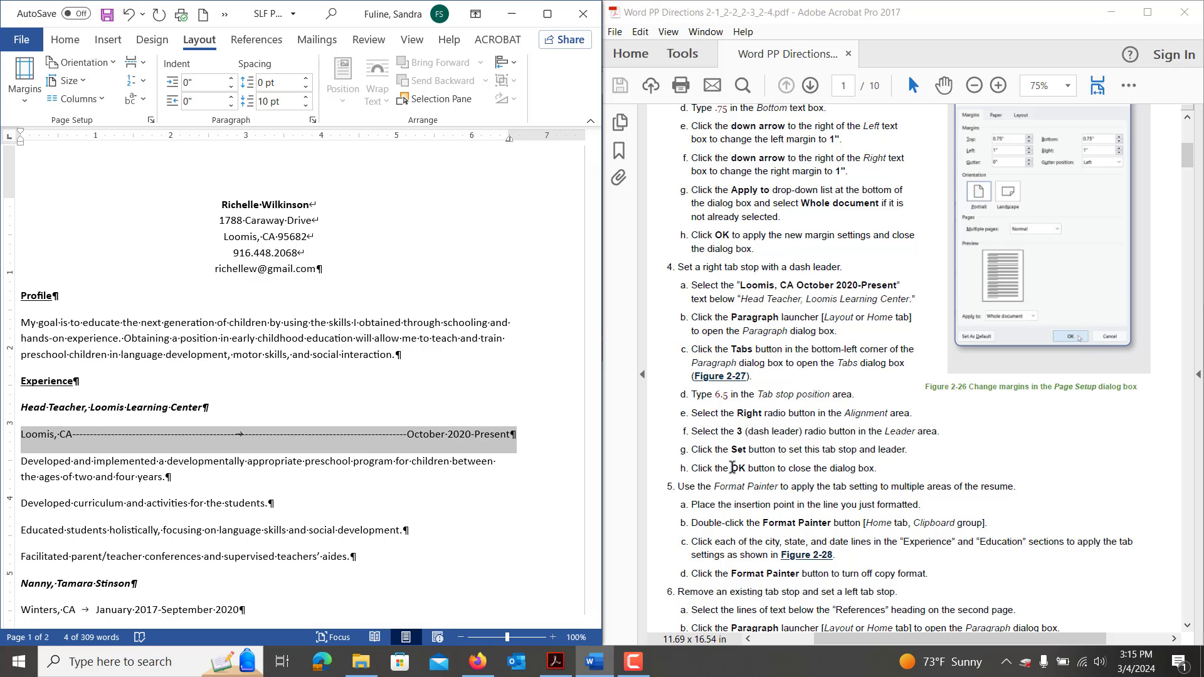
Enlarge the Word window and switch to Multiple Pages view to show both resume pages.
scroll(732, 467, "down", 1)
scroll(732, 467, "down", 3)
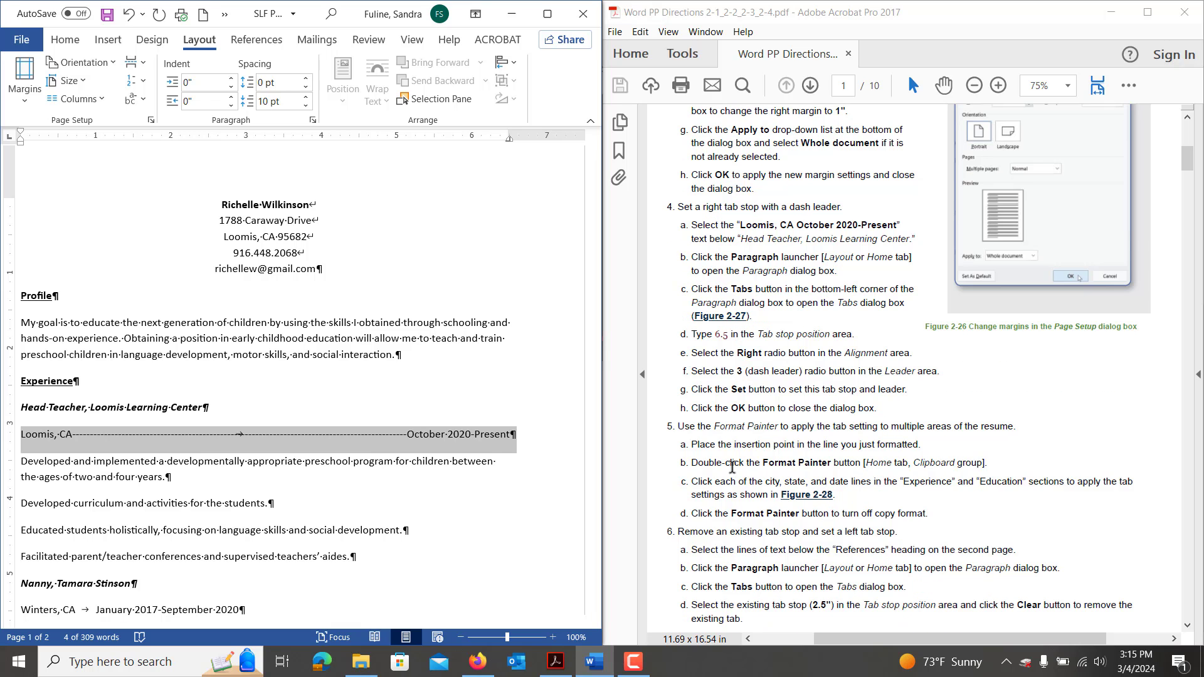
scroll(731, 467, "down", 5)
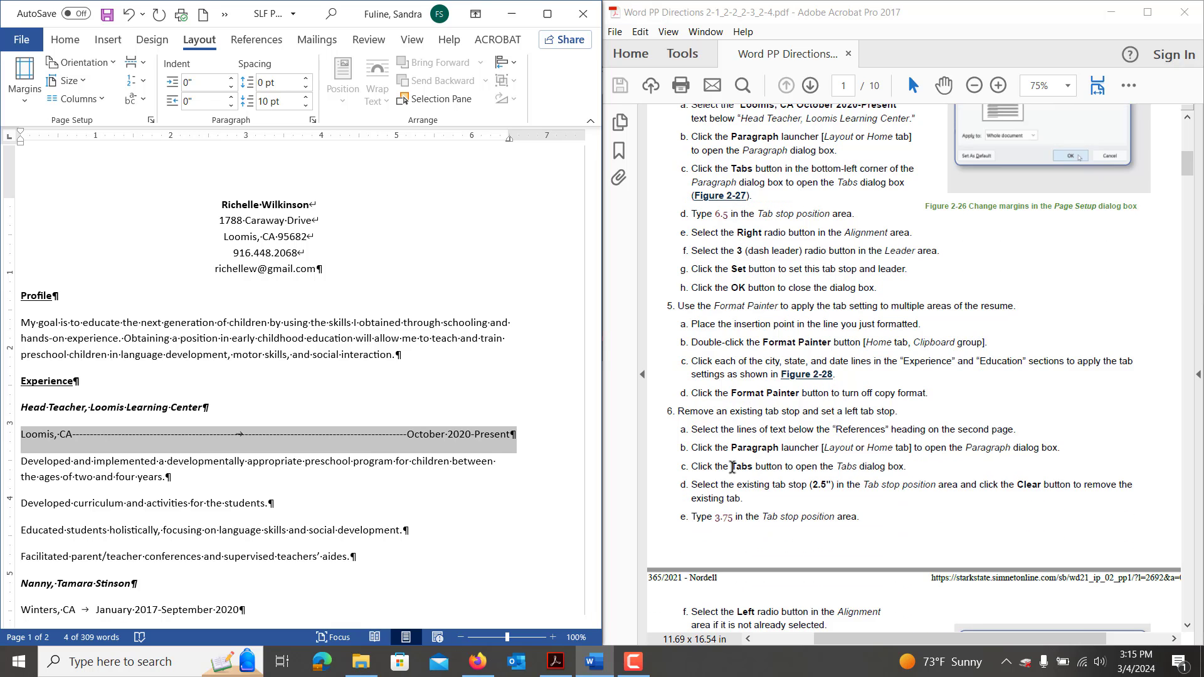
scroll(731, 472, "down", 1)
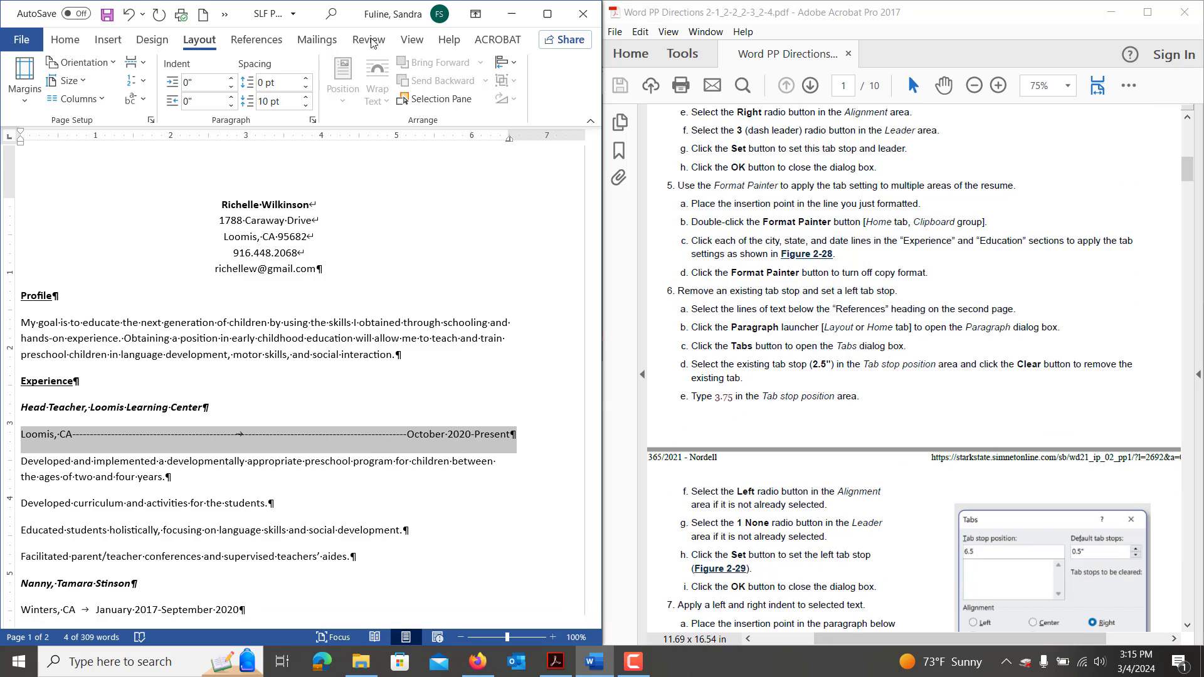
left_click_drag(354, 14, 633, 1)
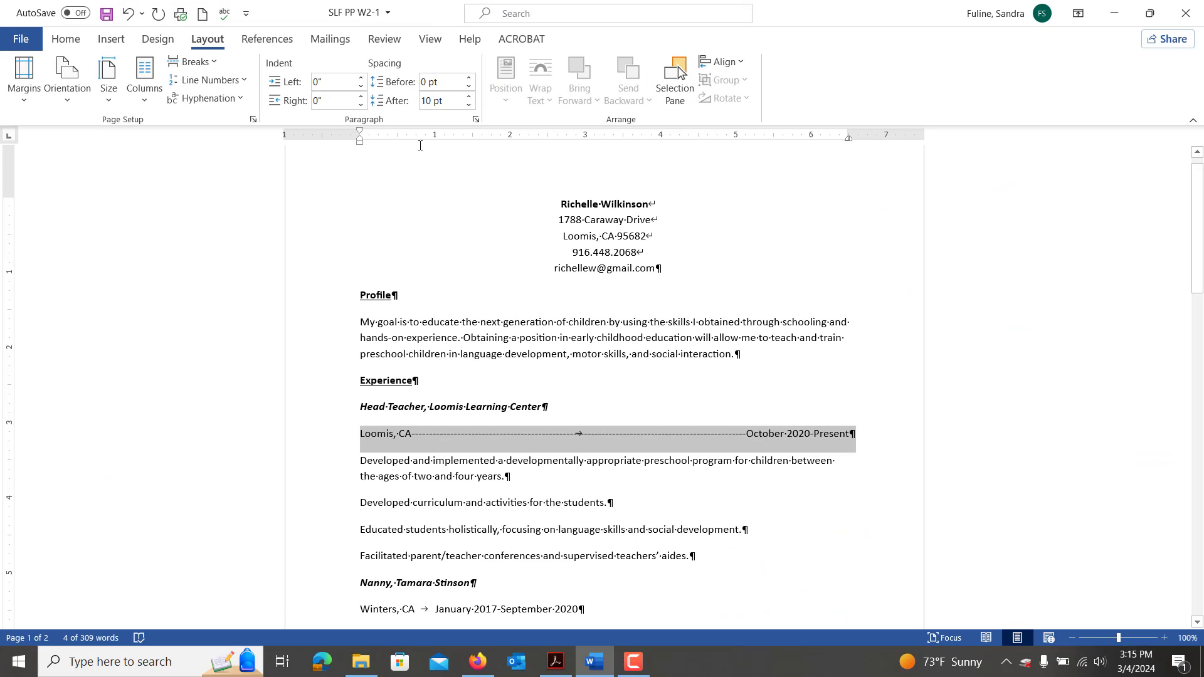
left_click(423, 39)
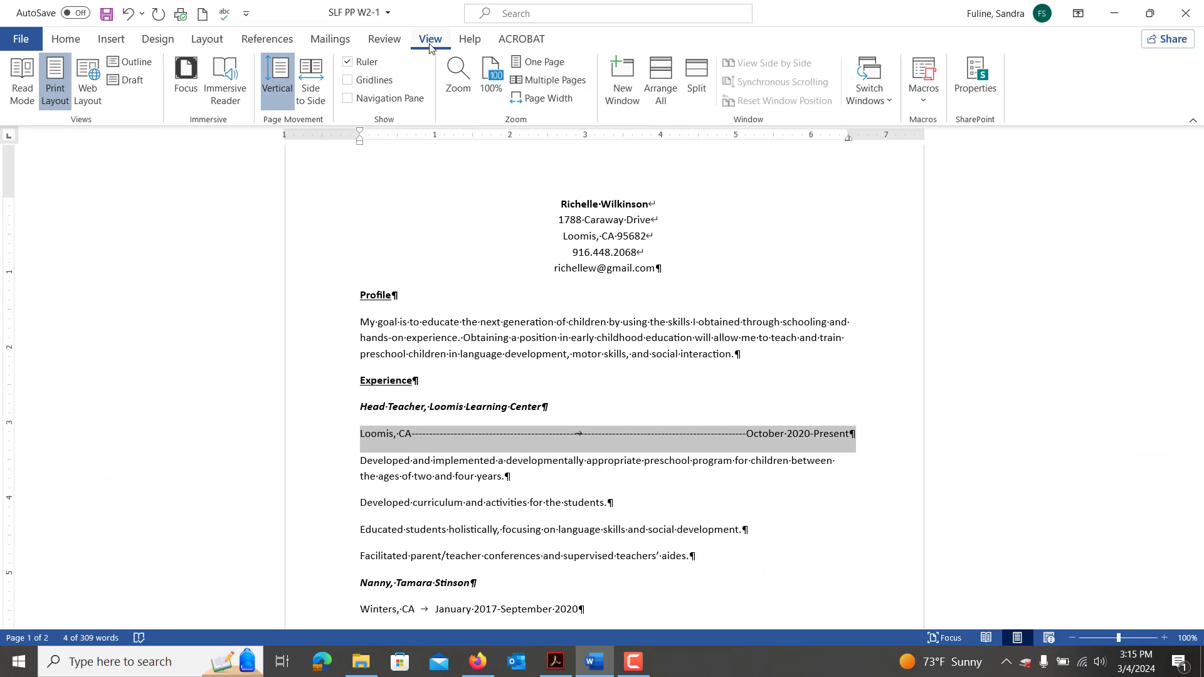
left_click(540, 80)
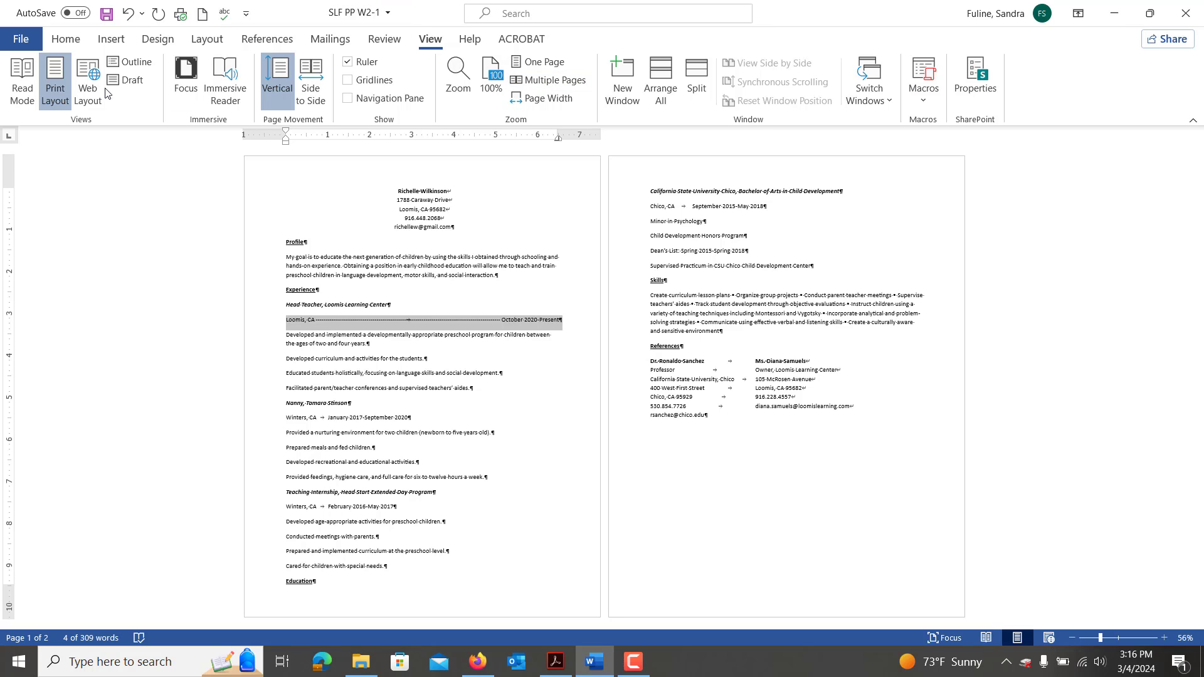
left_click(57, 40)
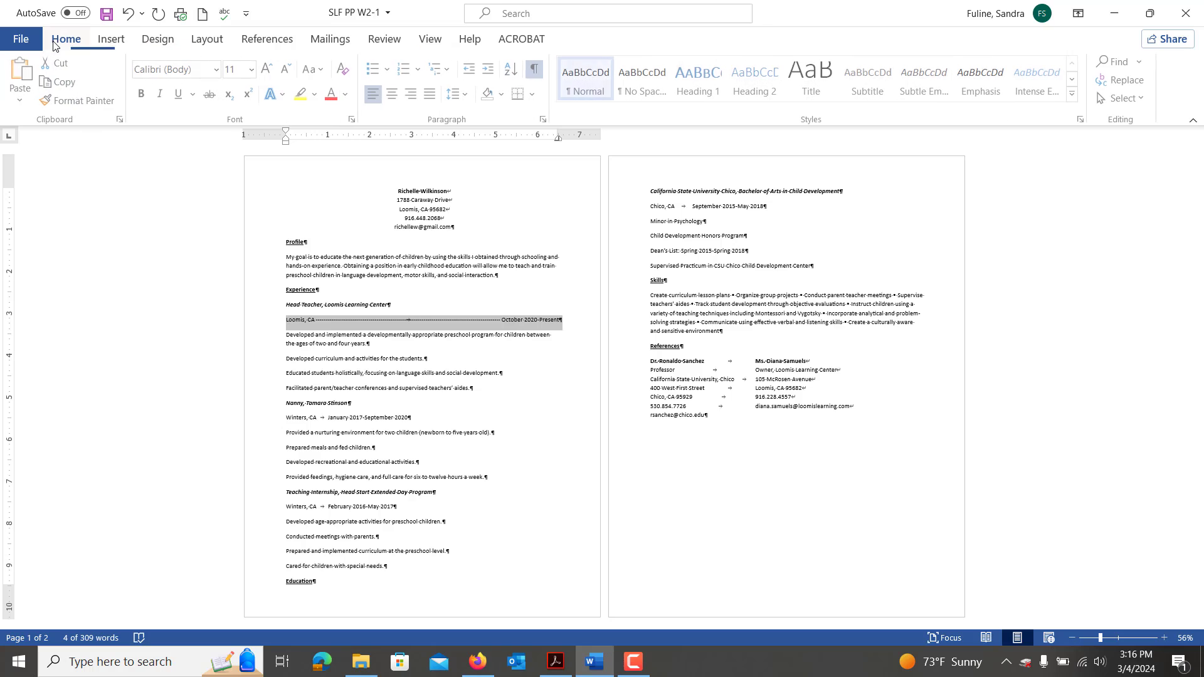
Format Painter the Loomis line's dash-leader tab onto the Winters, CA and Chico, CA date lines.
left_click(83, 101)
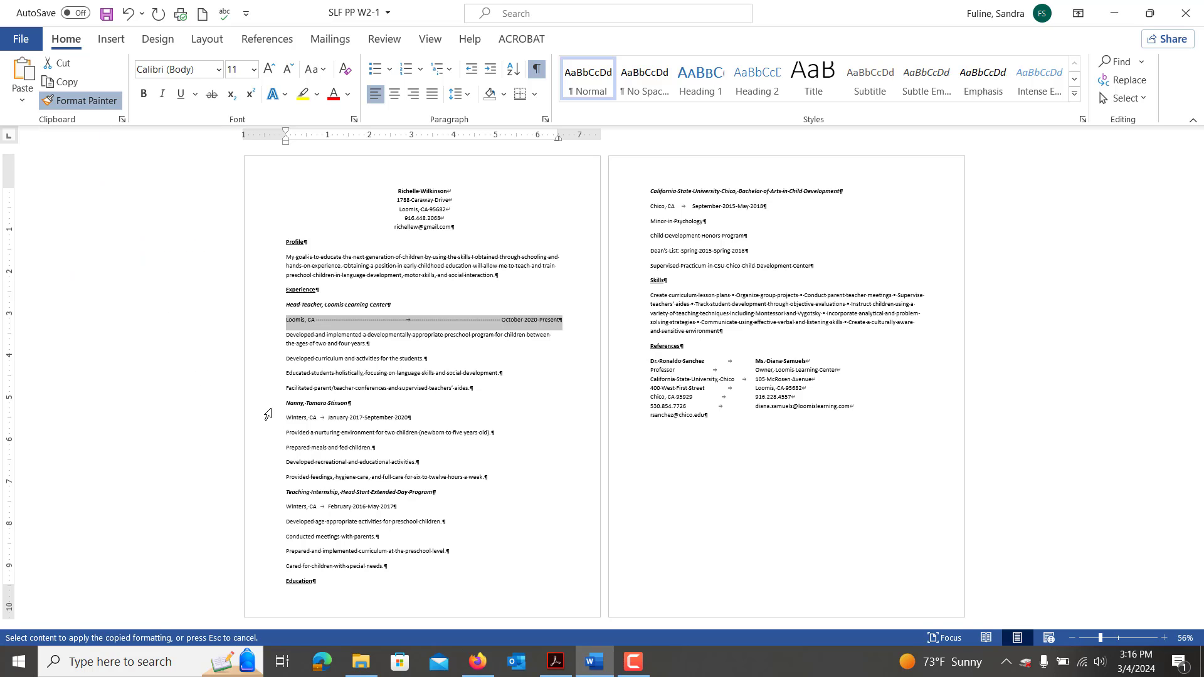
mouse_move(281, 418)
left_mouse_down()
mouse_move(410, 433)
mouse_move(412, 421)
left_mouse_up()
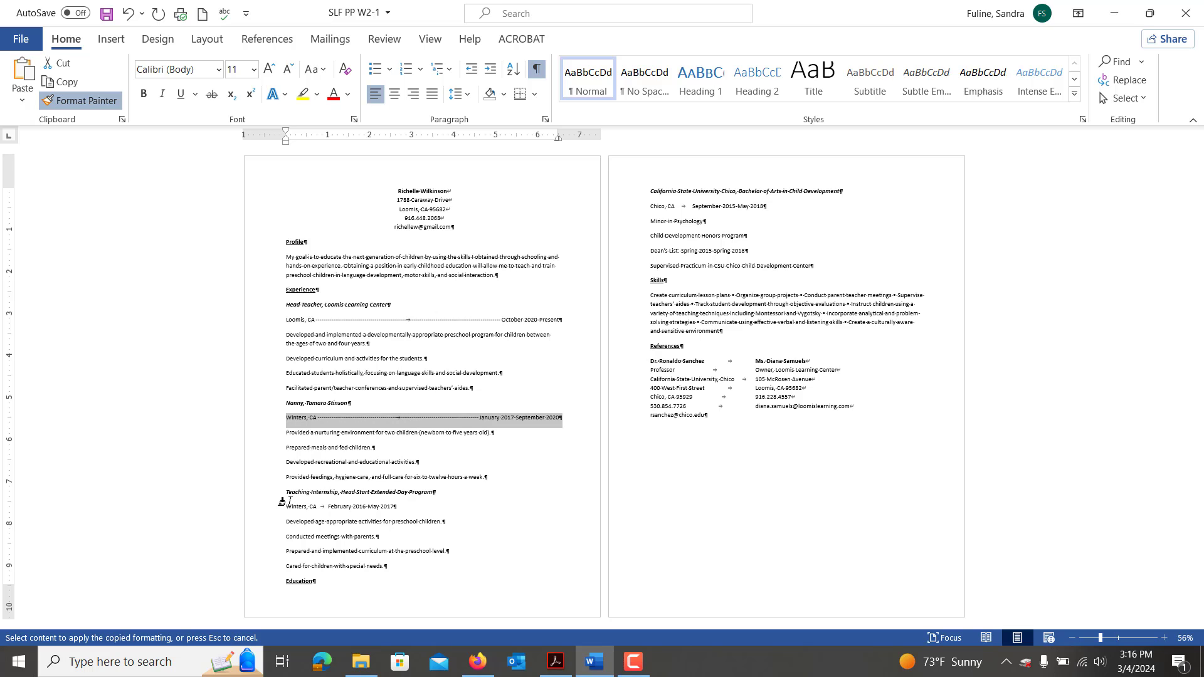
left_click_drag(282, 509, 399, 510)
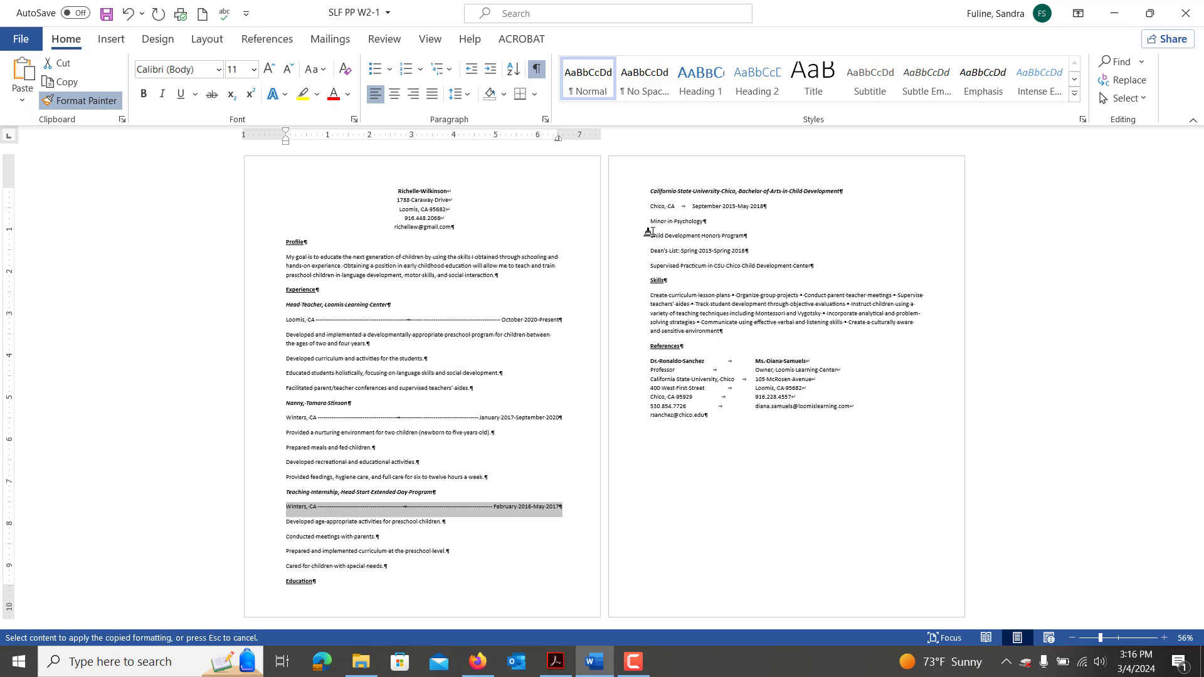
left_click_drag(649, 208, 767, 208)
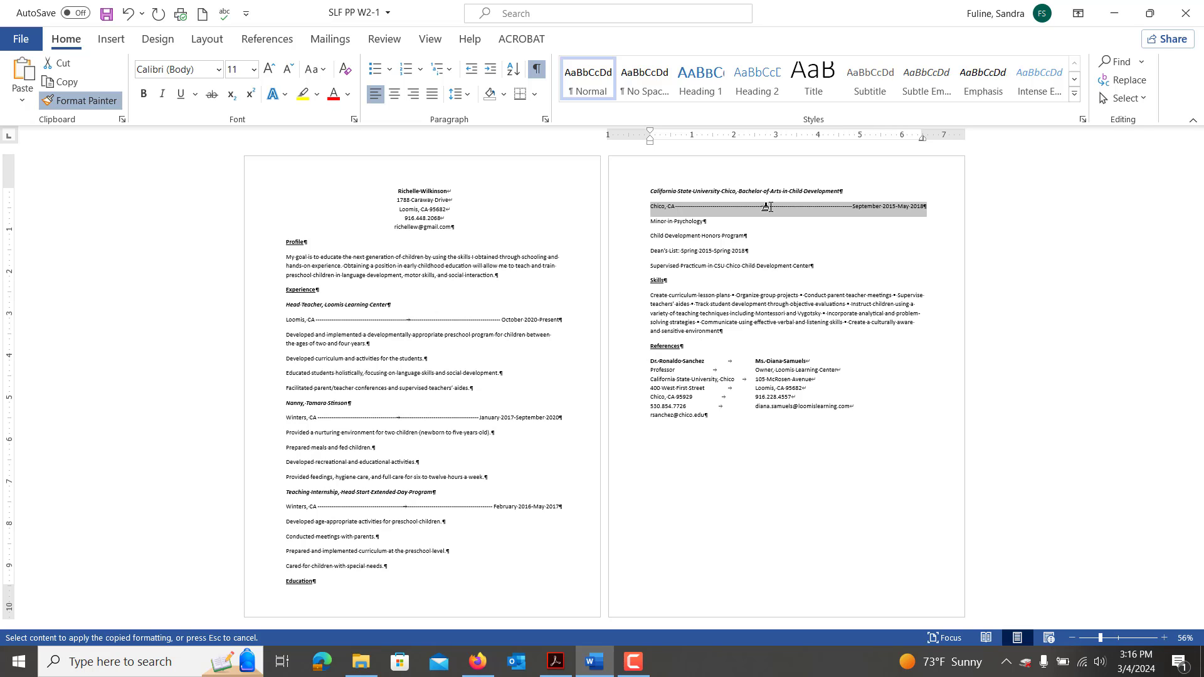
left_click_drag(767, 207, 767, 208)
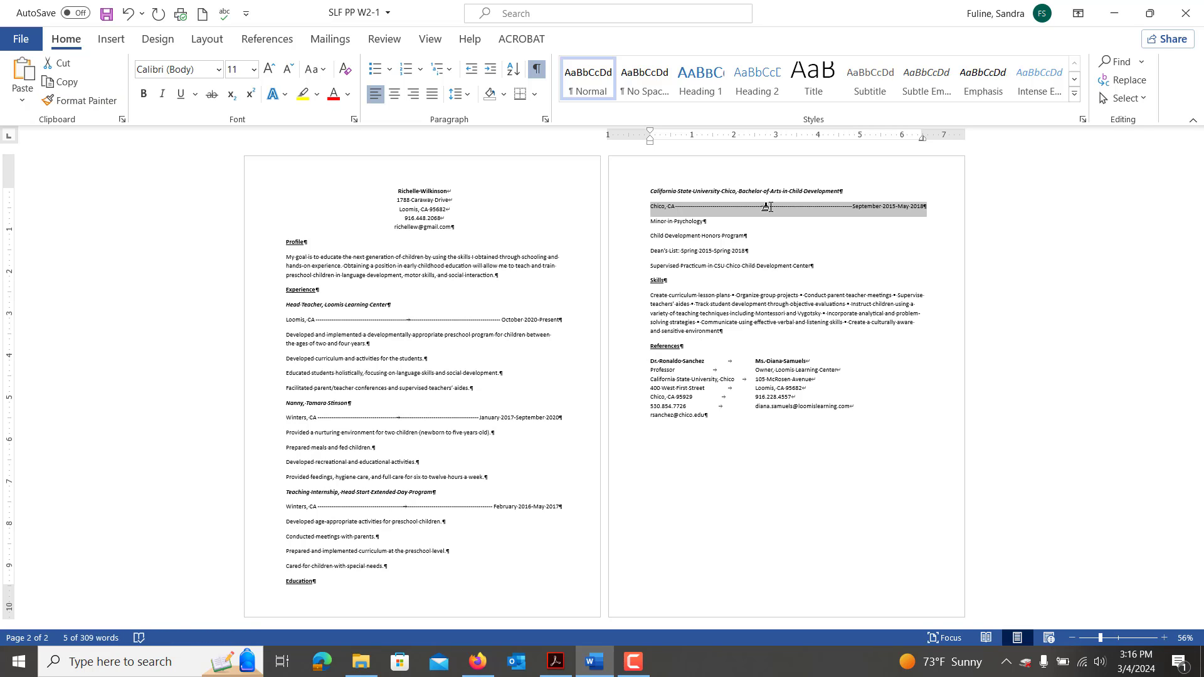
Minimize Word, maximize Acrobat, and scroll the directions PDF to step 6 on tab stops.
left_click(1115, 19)
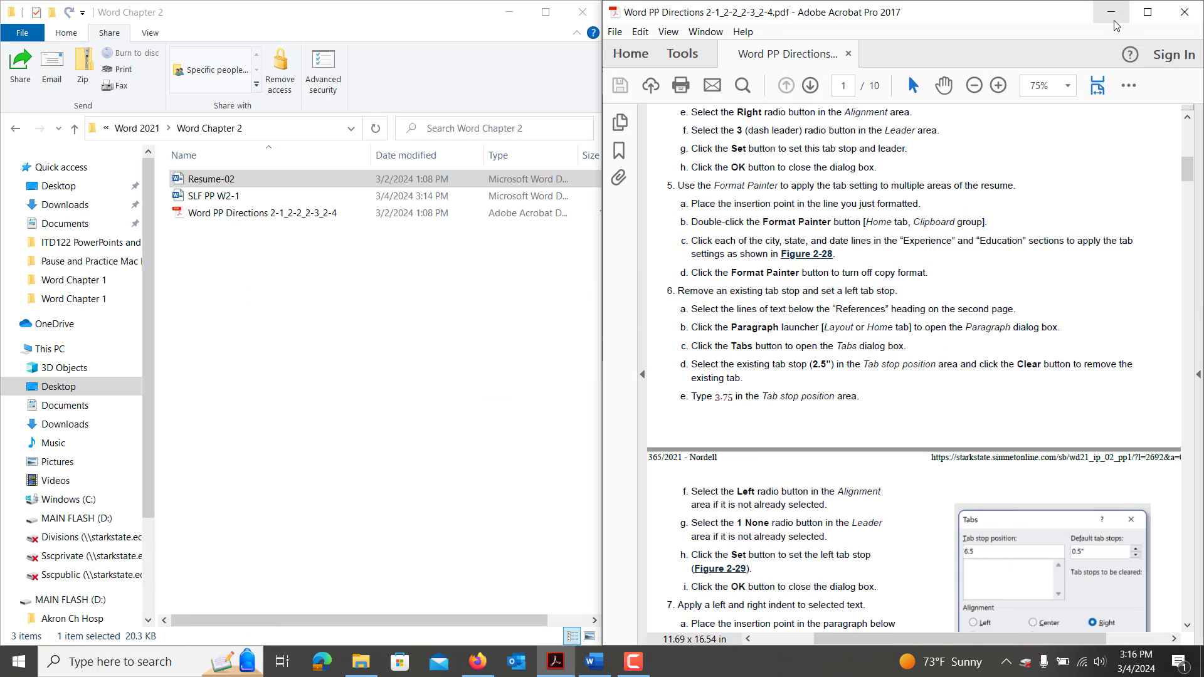
left_click(1148, 9)
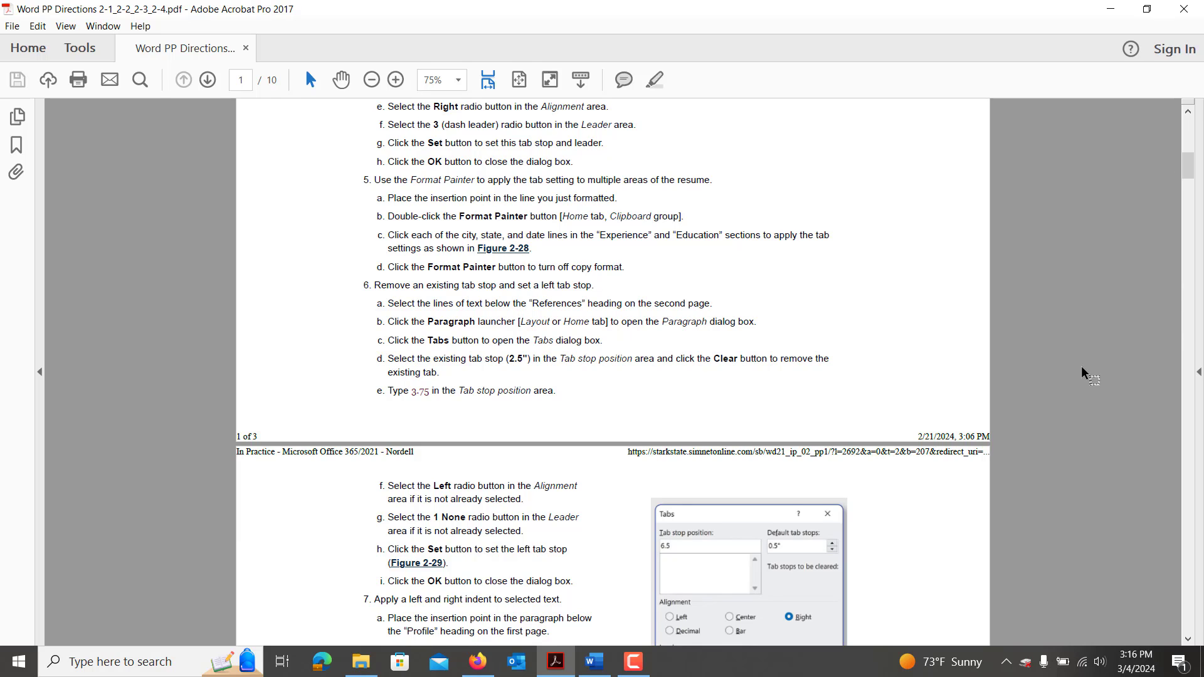
left_click(1188, 639)
left_click(1189, 639)
left_click(1190, 638)
left_click(1190, 638)
left_click(1190, 639)
left_click(1189, 638)
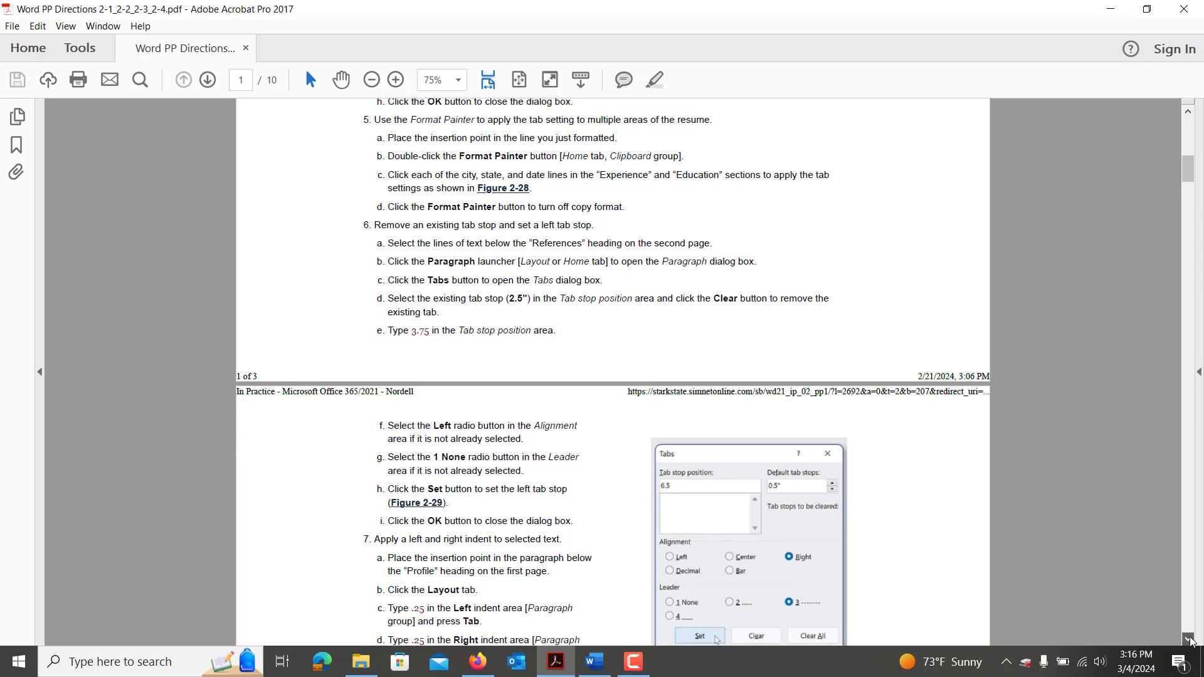
left_click(1189, 638)
left_click(1190, 639)
left_click(1189, 638)
left_click(1190, 639)
left_click(1189, 639)
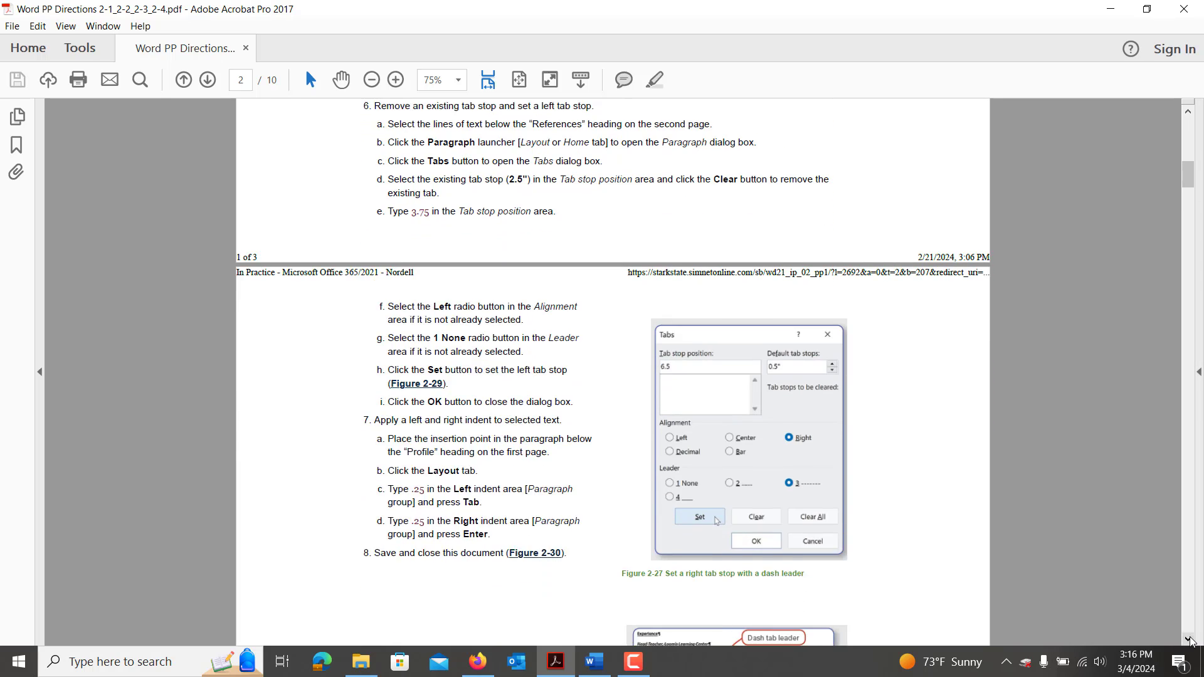
Select the References lines and snap Word to the left half, Acrobat to the right half.
left_click(594, 661)
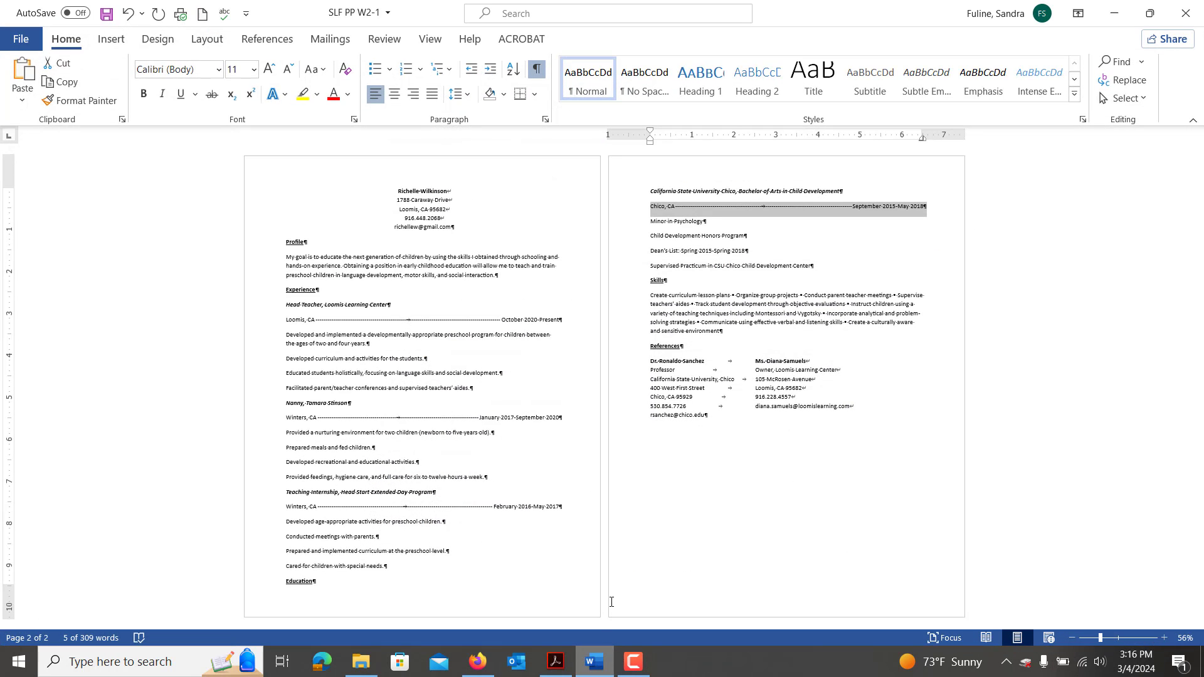
left_click_drag(709, 419, 643, 360)
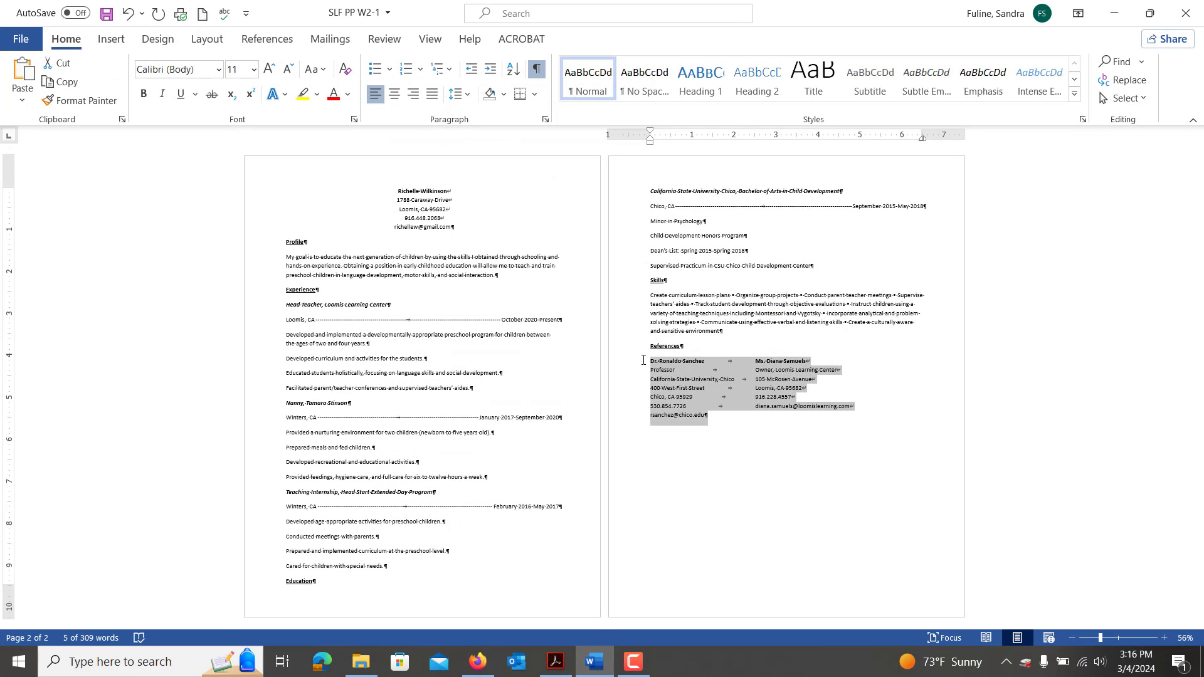
left_click(633, 662)
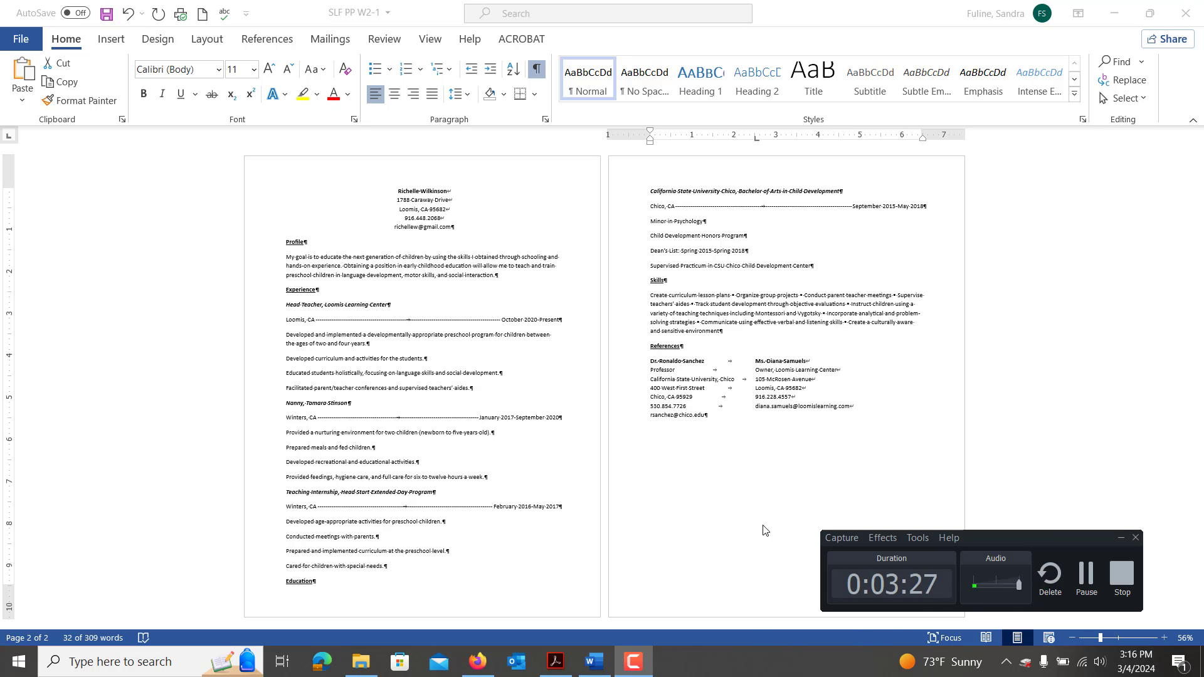
left_click_drag(818, 13, 2, 282)
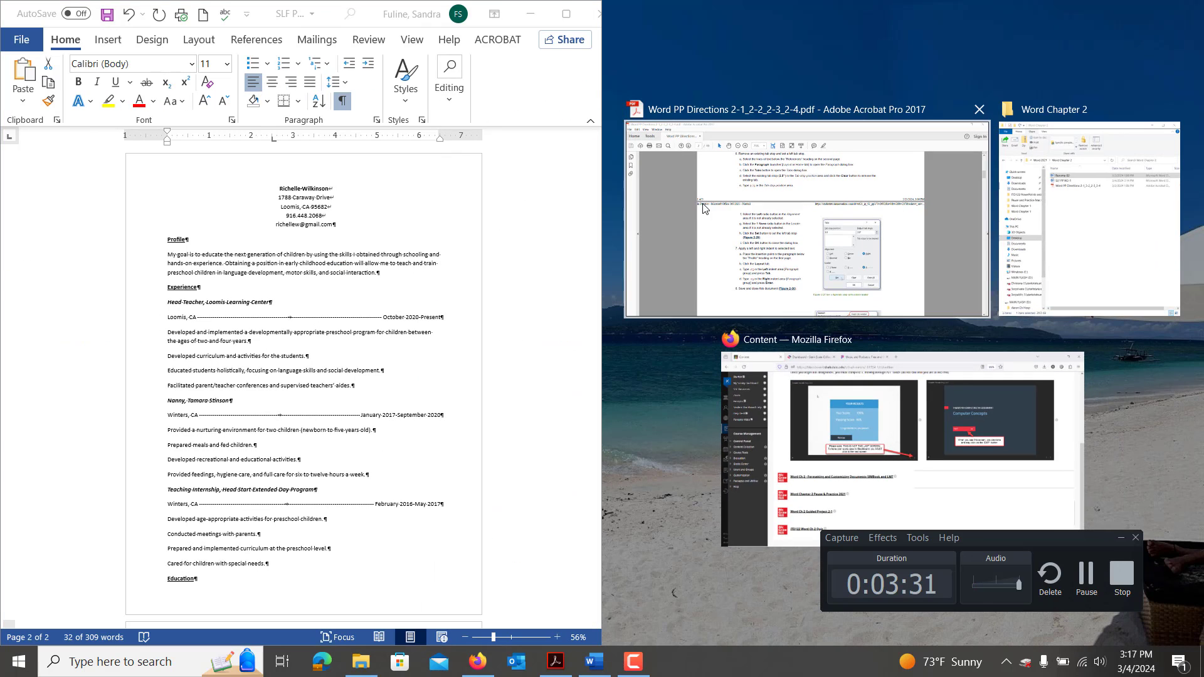
left_click(829, 271)
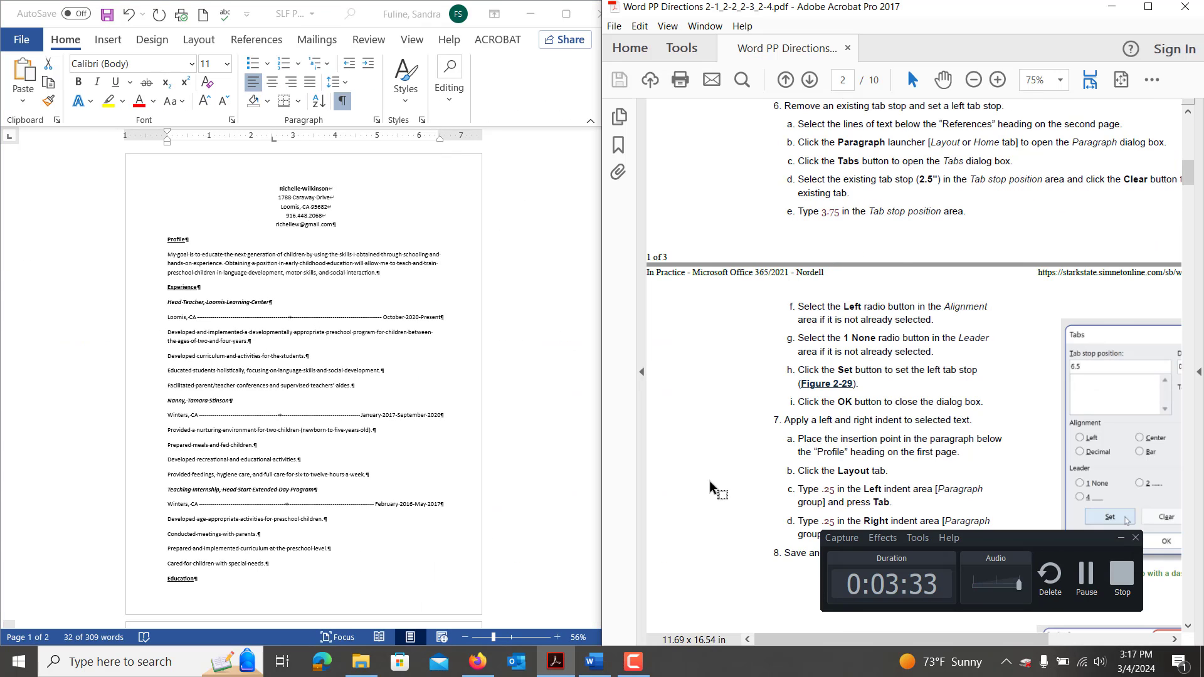
scroll(431, 457, "down", 2)
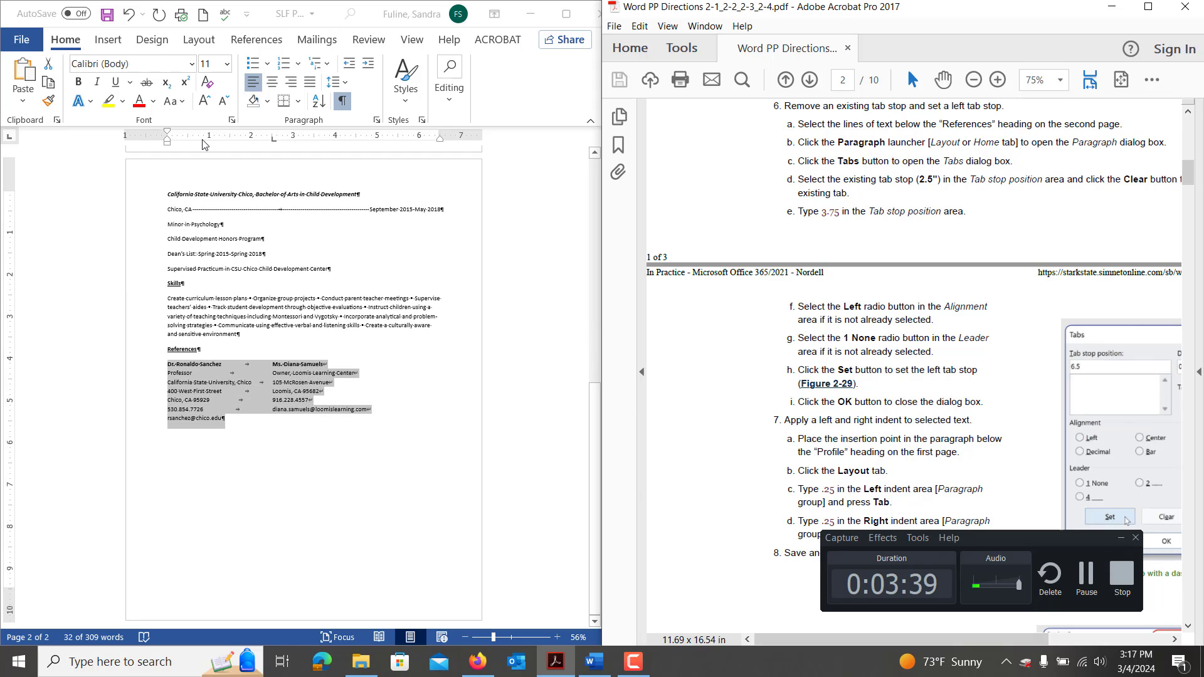
left_click(377, 122)
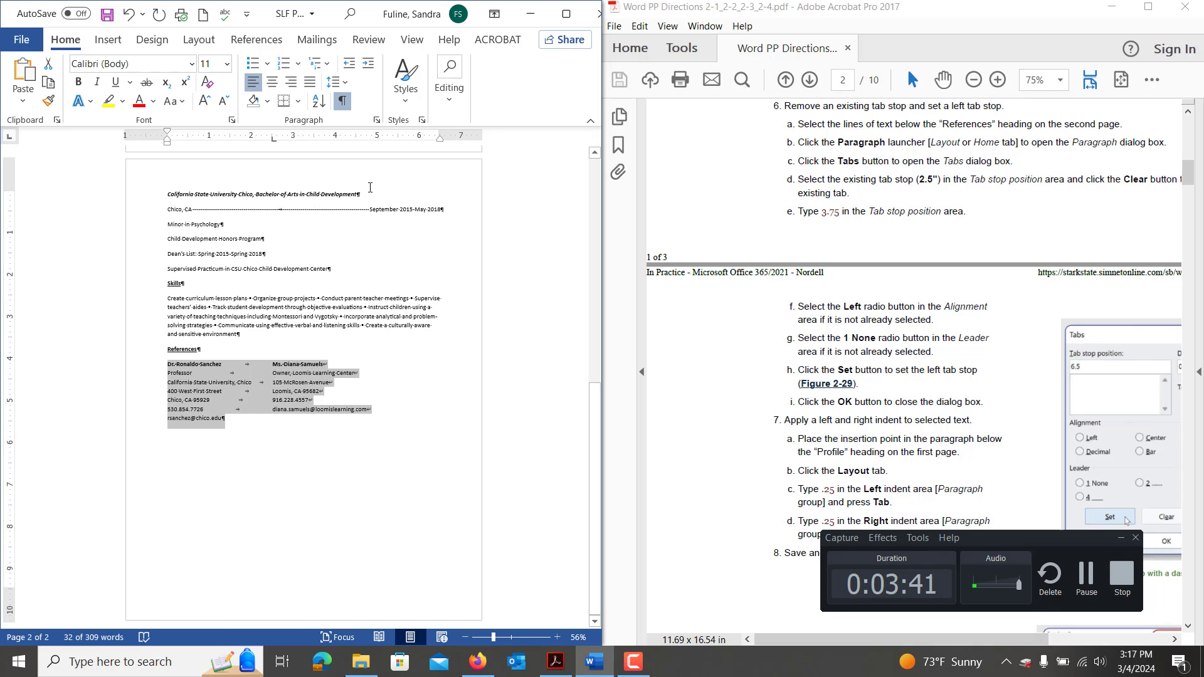
Clear the References lines' 2.5" tab stop and set a 3.75" left tab stop instead.
left_click(376, 120)
left_click(188, 571)
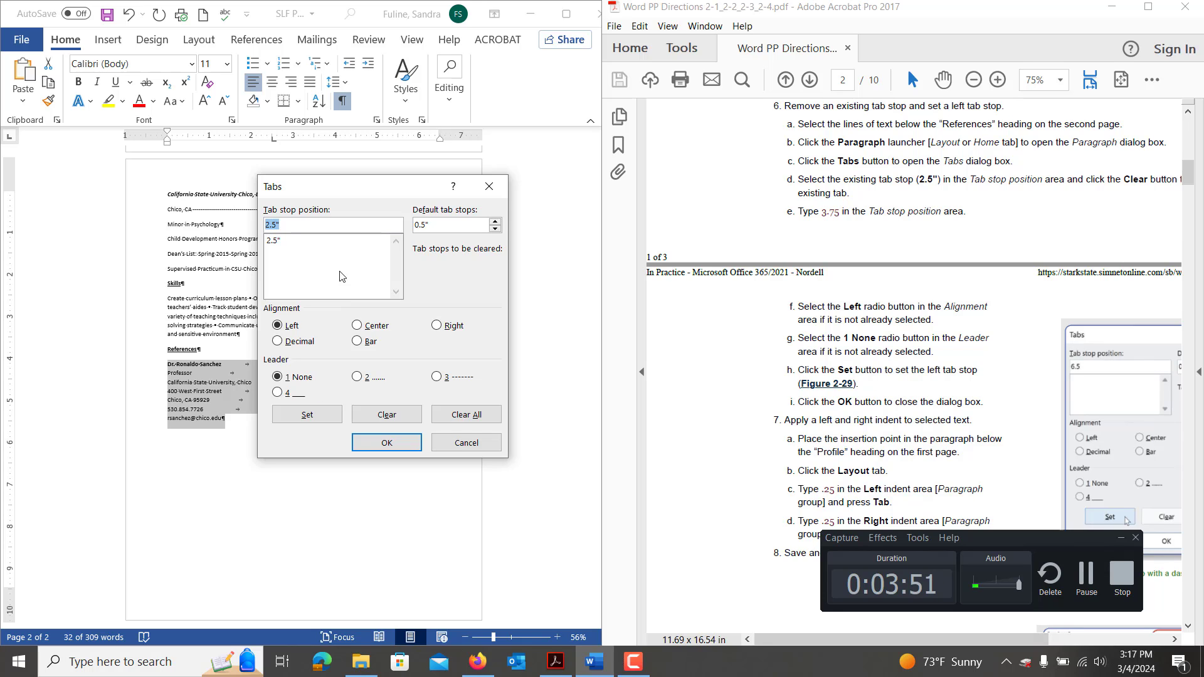
left_click(312, 242)
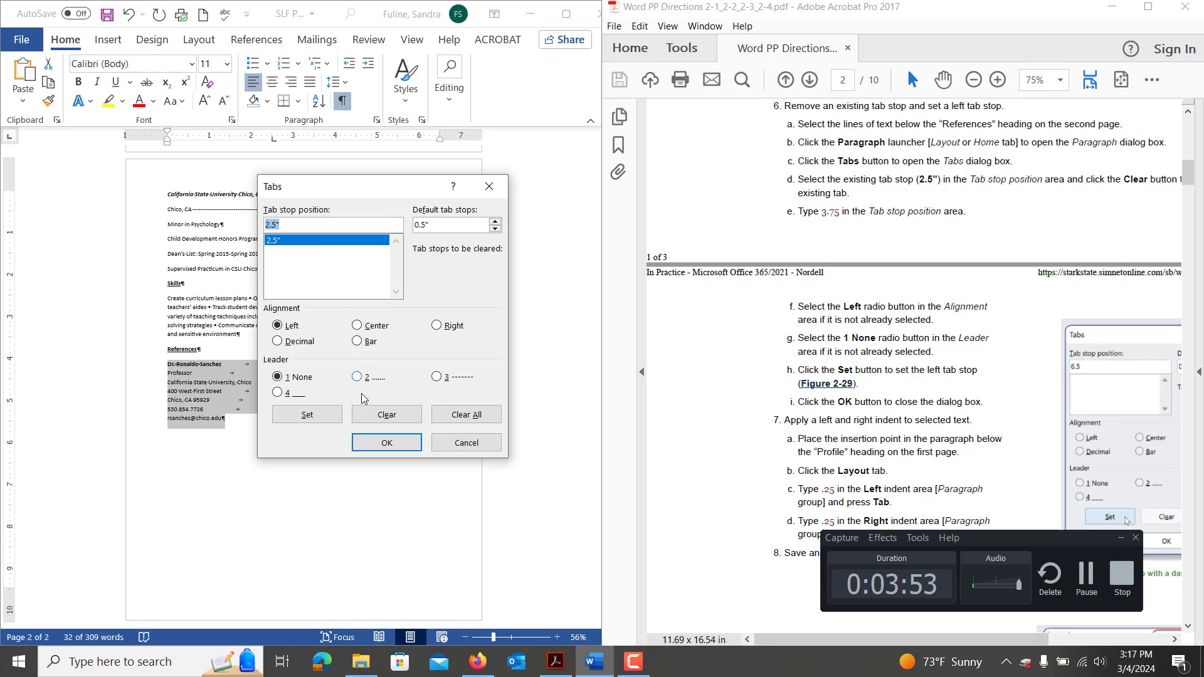
left_click(373, 416)
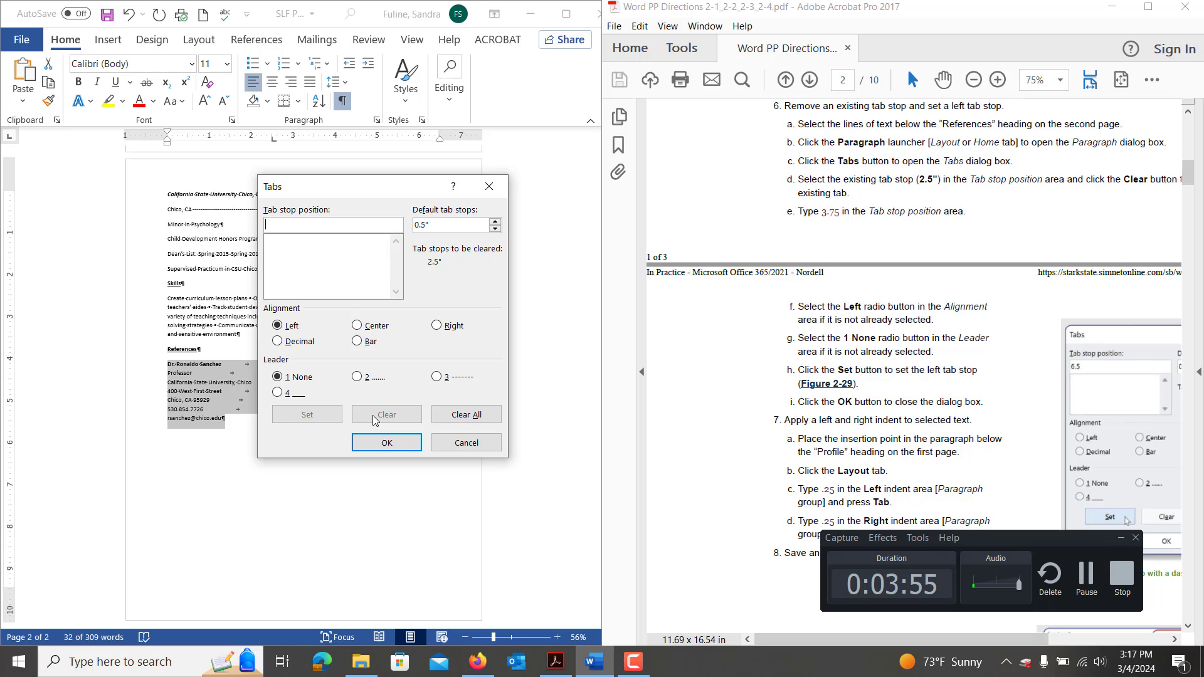
type("3.75")
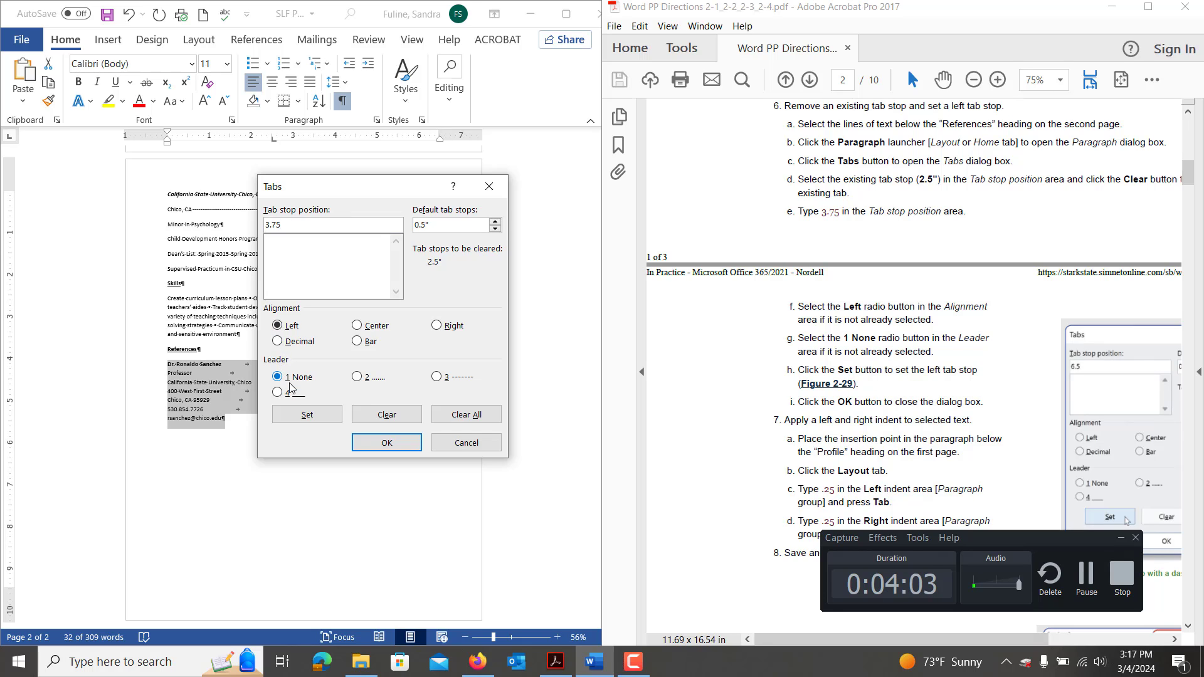
left_click(306, 414)
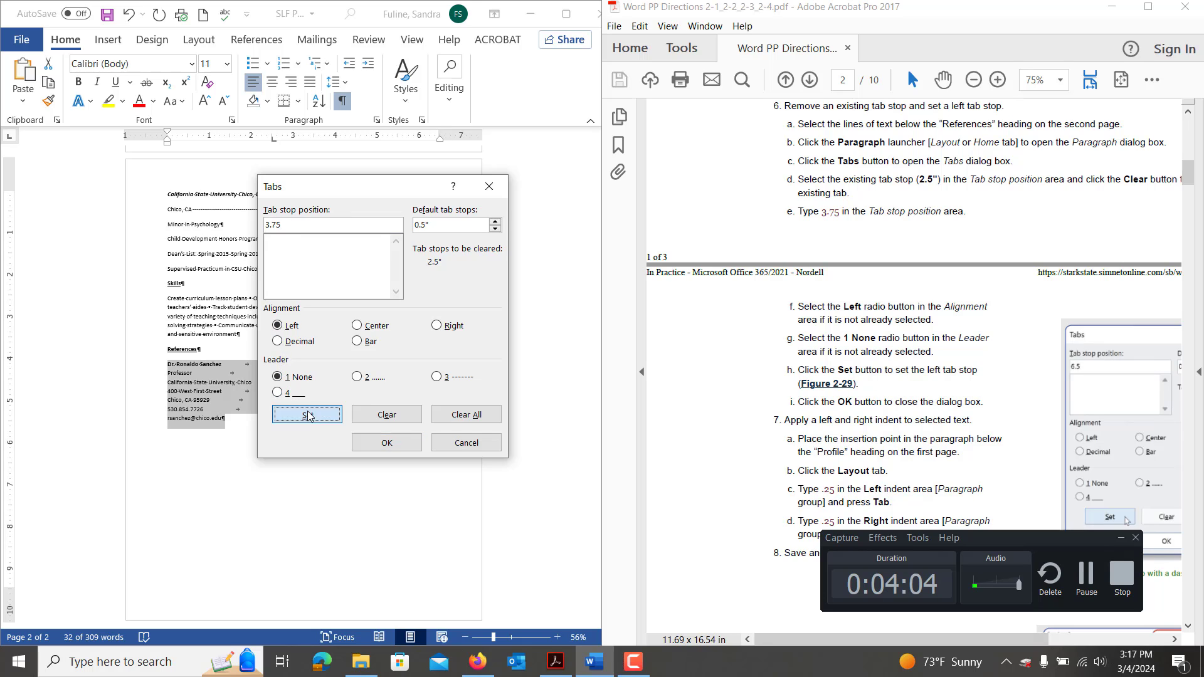
left_click(380, 445)
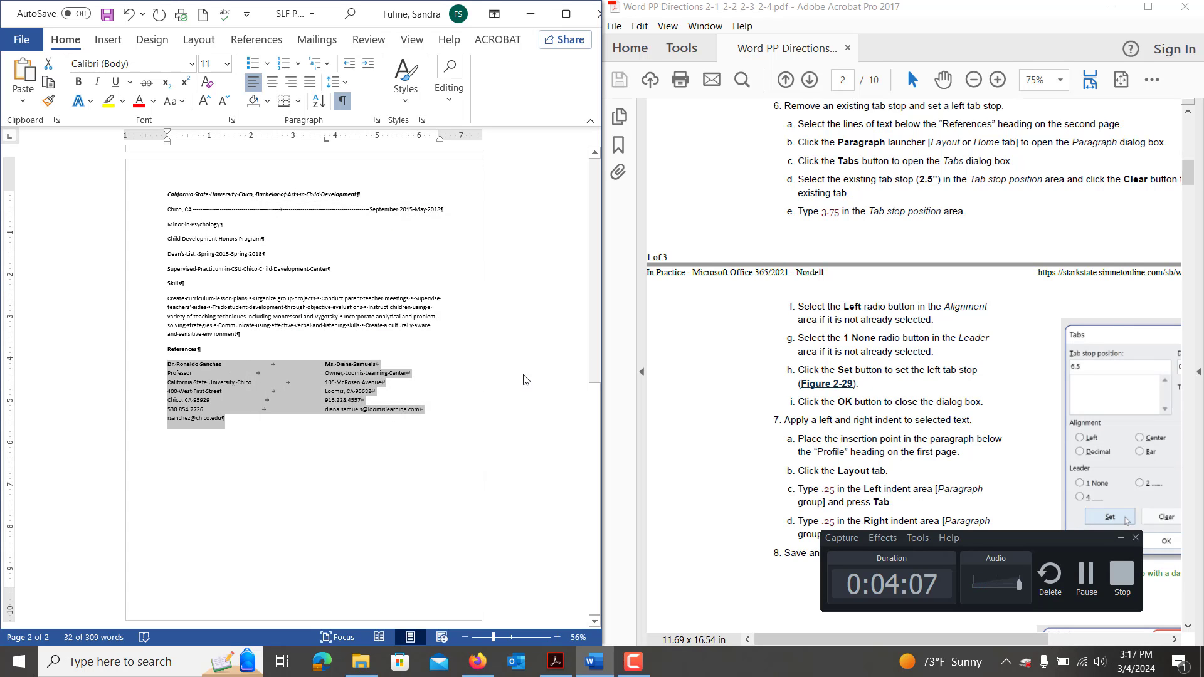
Deselect the reference lines and select the Profile paragraph.
scroll(834, 410, "down", 3)
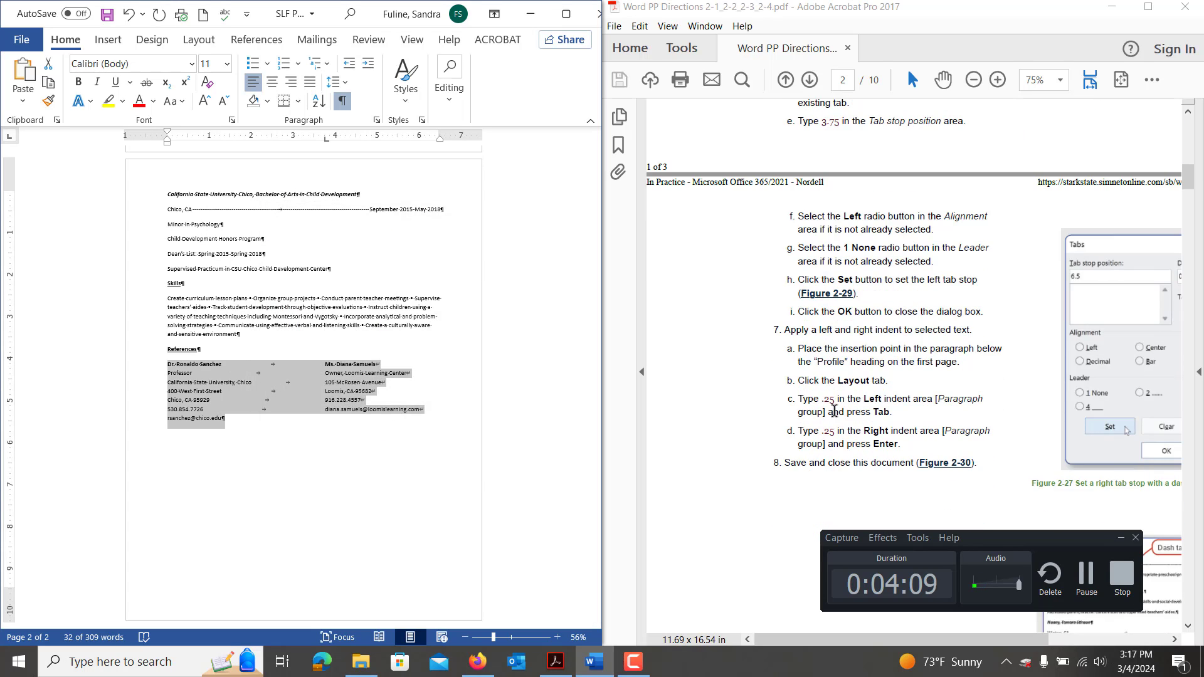
scroll(834, 410, "down", 2)
scroll(834, 410, "down", 1)
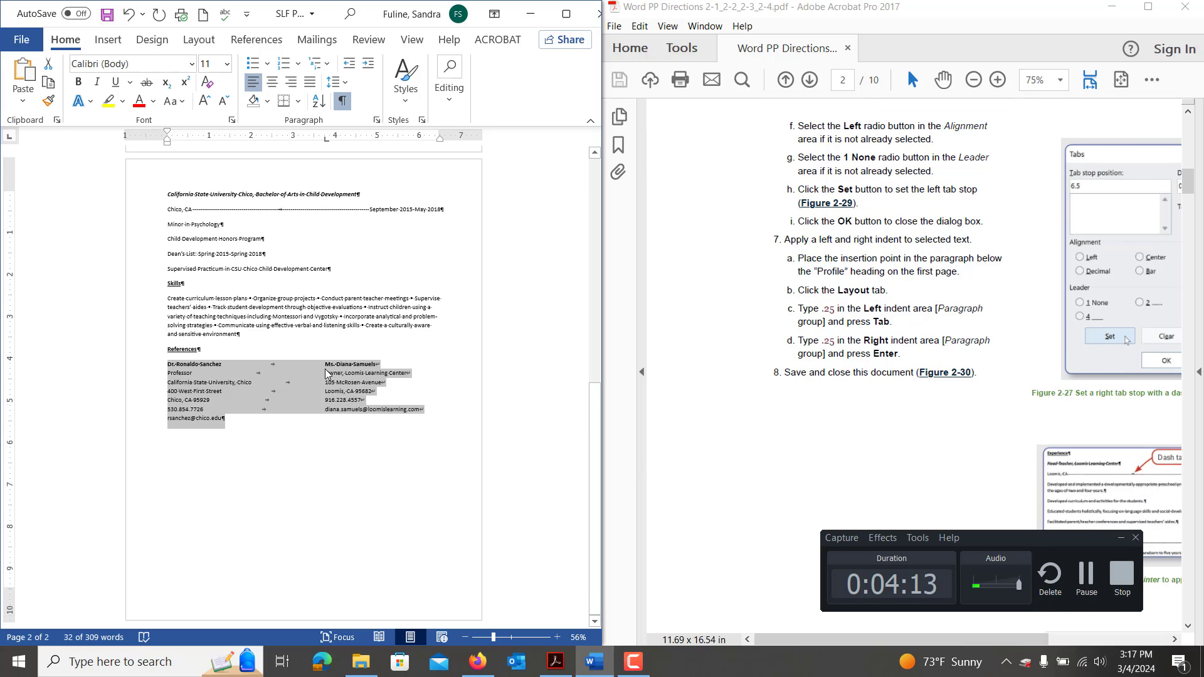
left_click(290, 317)
scroll(290, 317, "up", 8)
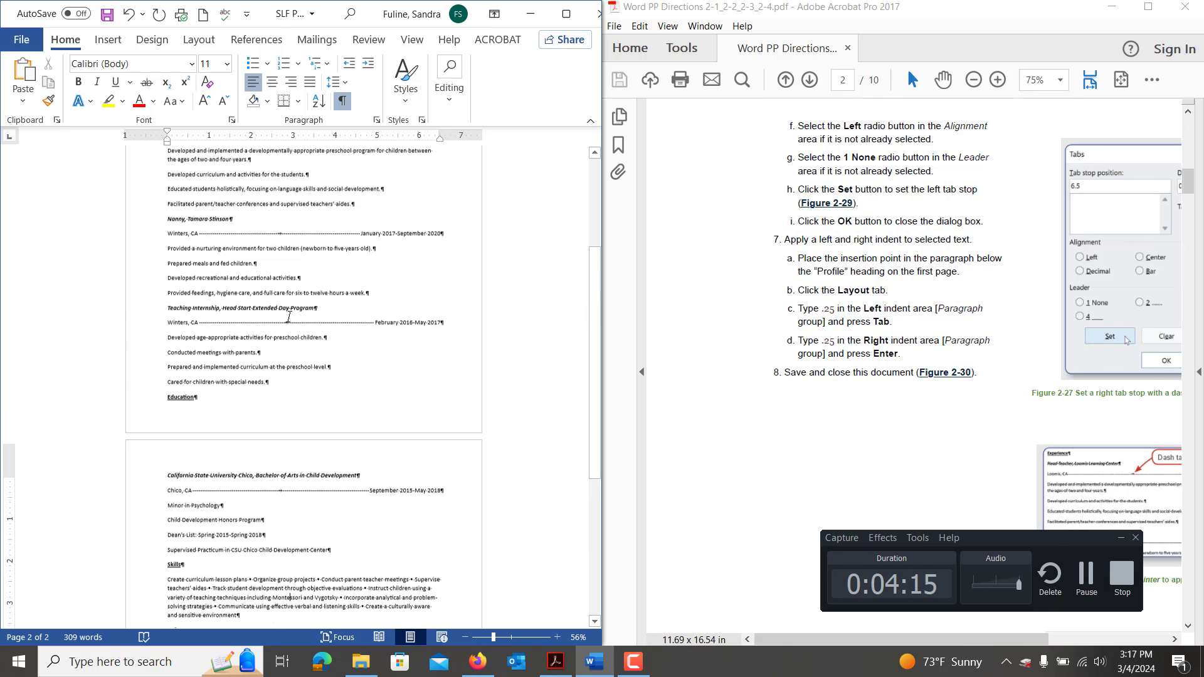
scroll(290, 316, "up", 3)
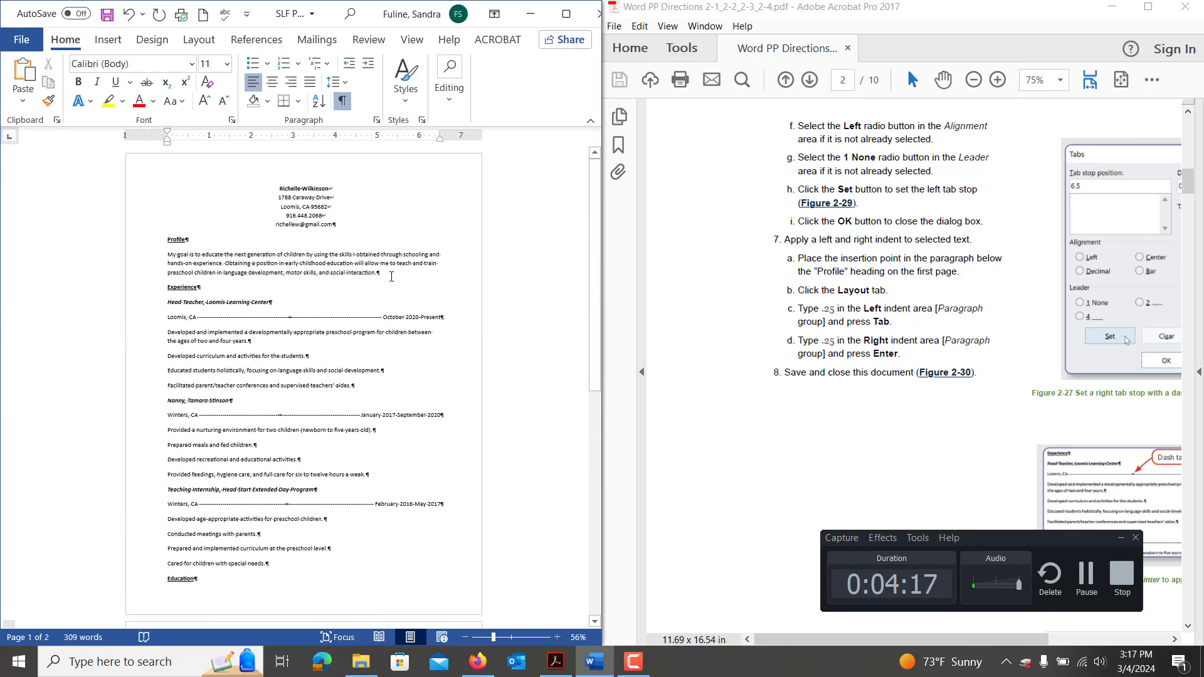
left_click_drag(385, 275, 167, 254)
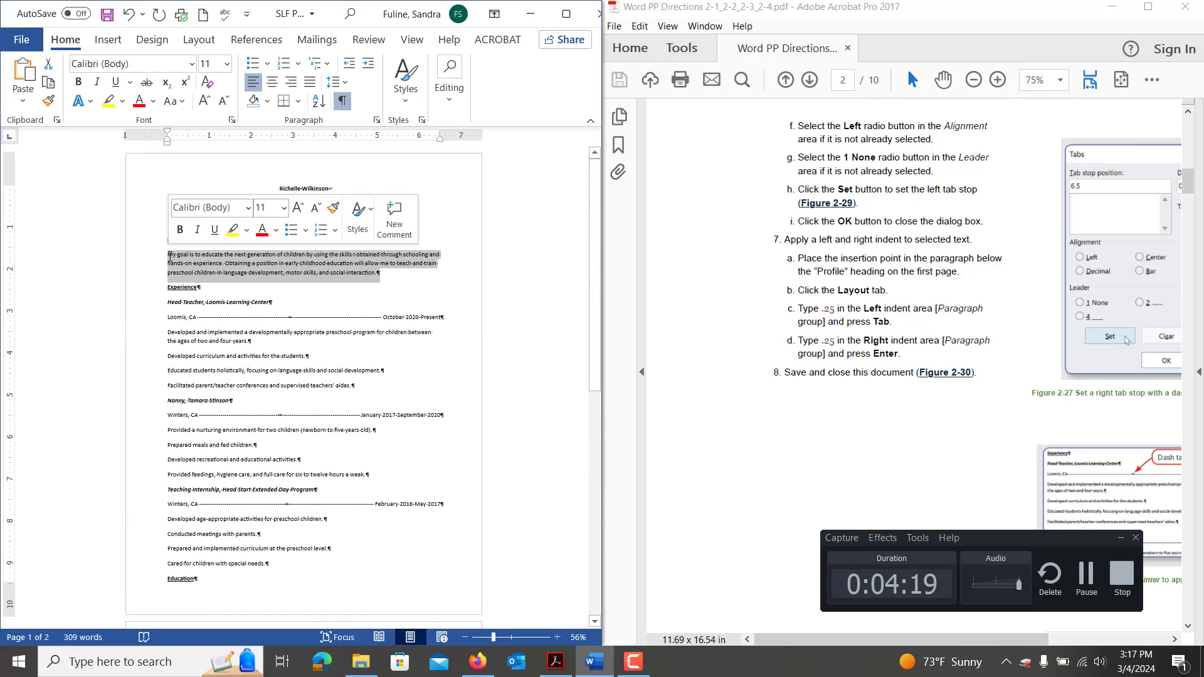
Set the Profile paragraph's left and right indents to 0.25" each on the Layout tab.
left_click(193, 40)
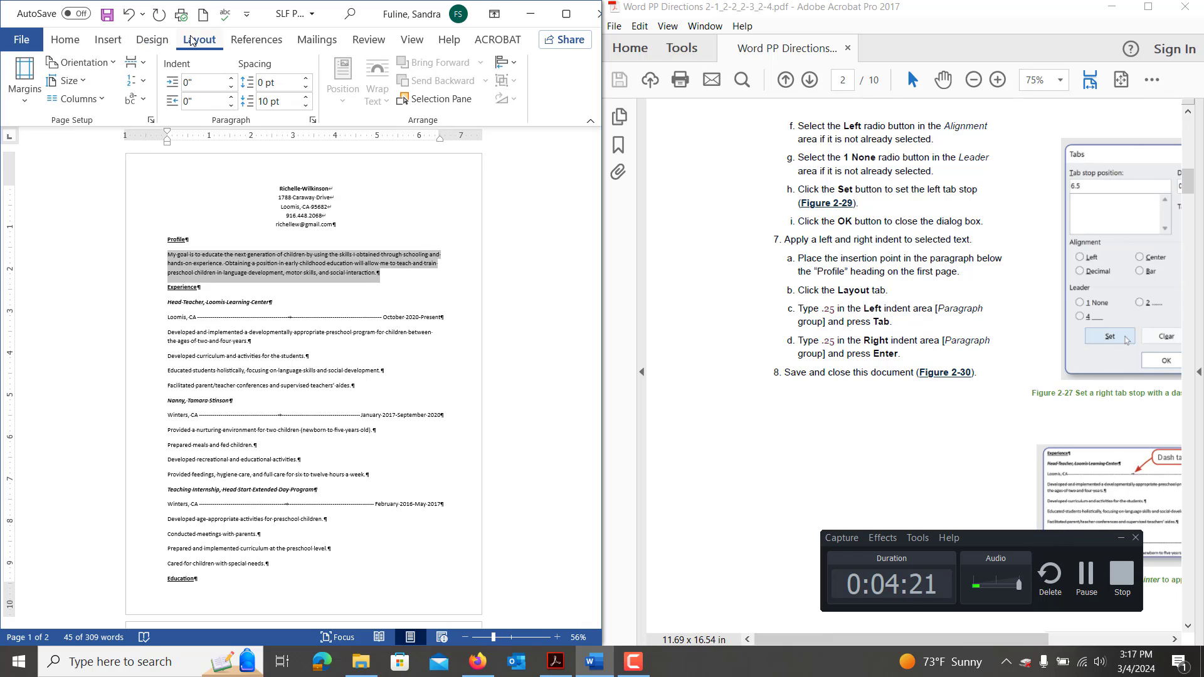
left_click(203, 82)
left_click_drag(155, 87, 203, 87)
type(".25")
key("Tab")
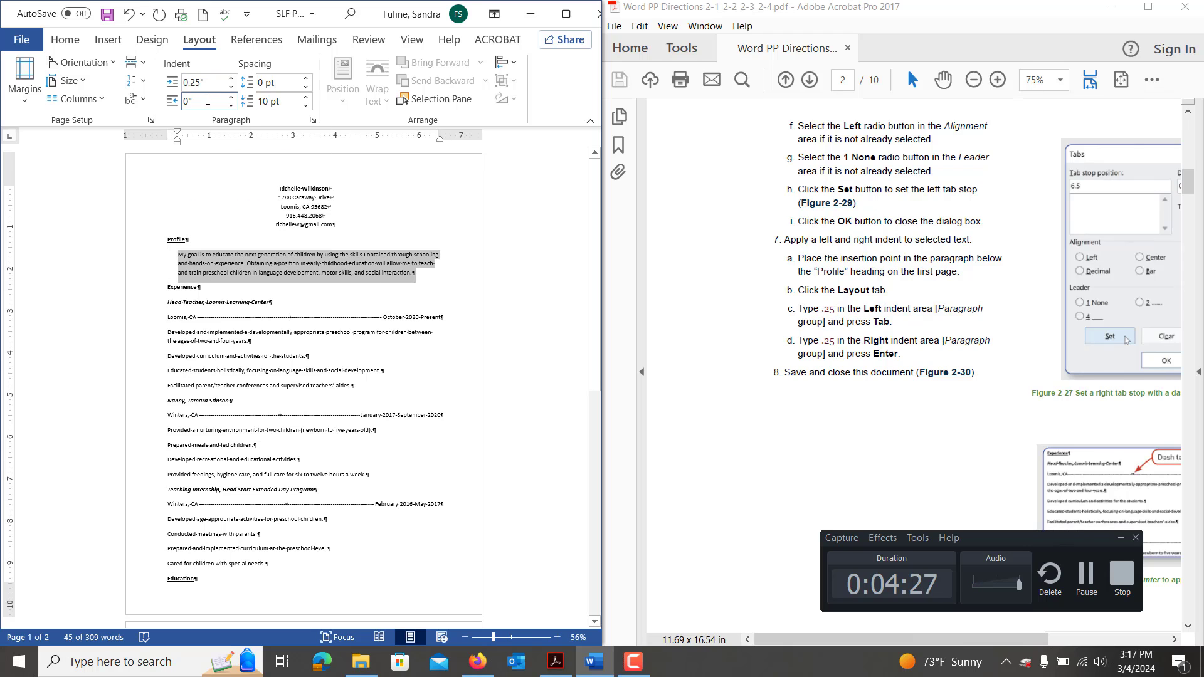
key("BackSpace")
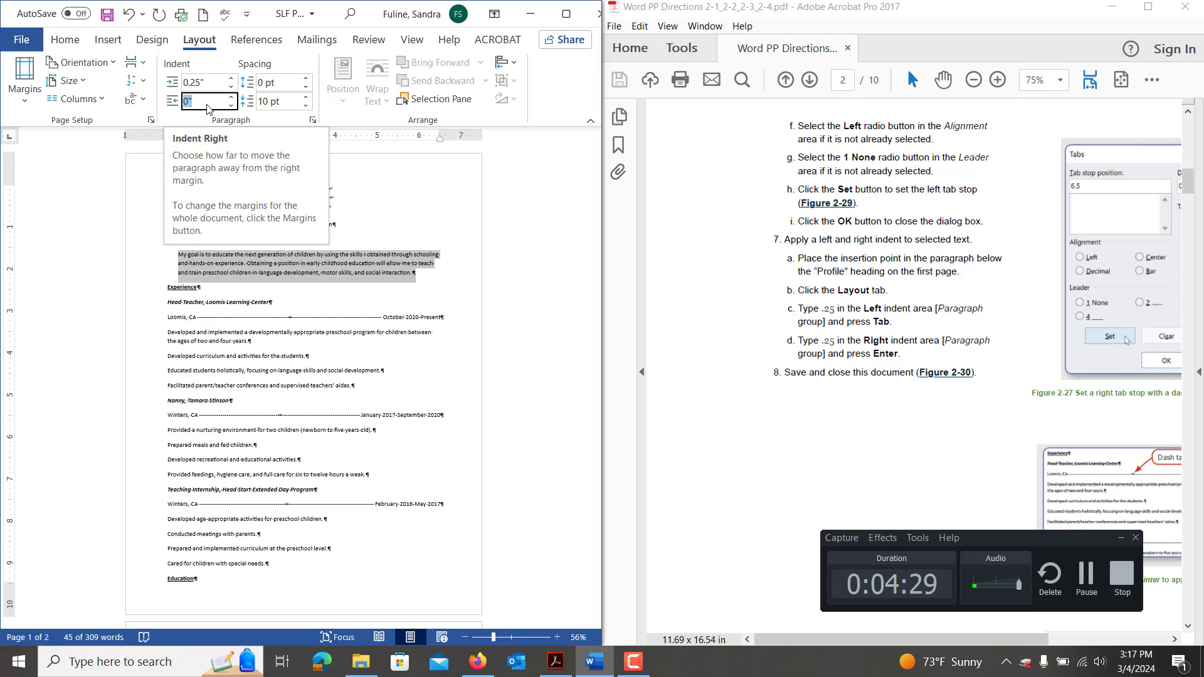
type(".25")
key("Return")
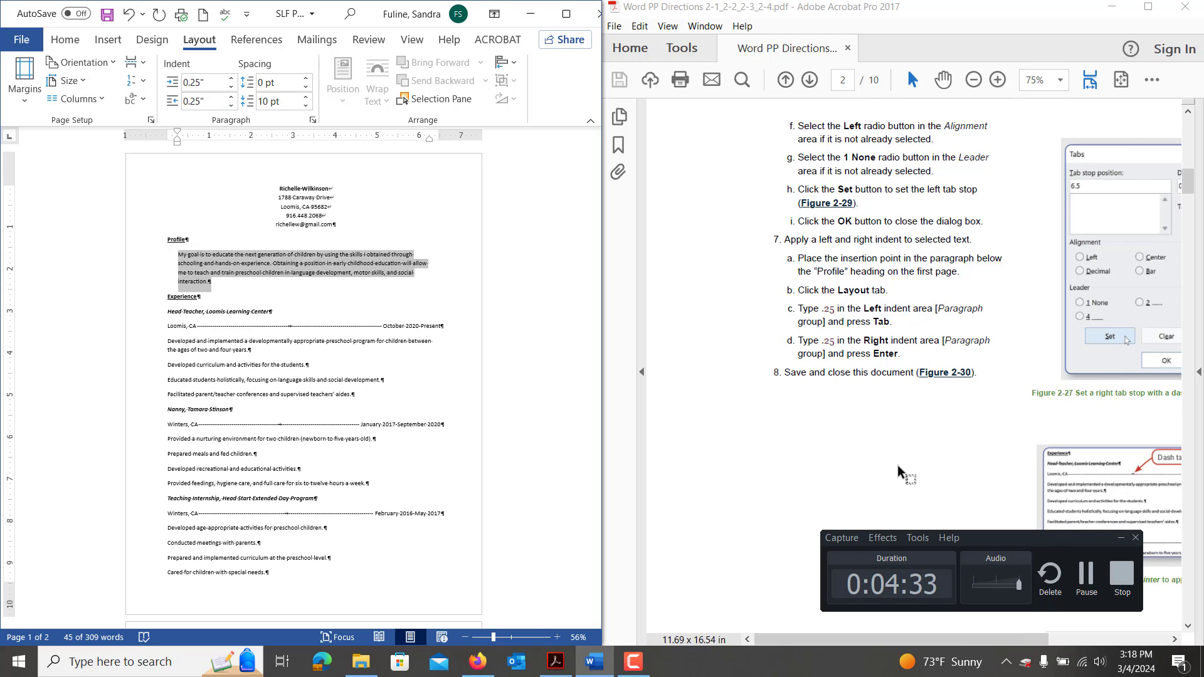
Scroll the Acrobat directions down to the Pause & Practice 2-2 steps.
scroll(897, 464, "down", 5)
scroll(898, 464, "down", 5)
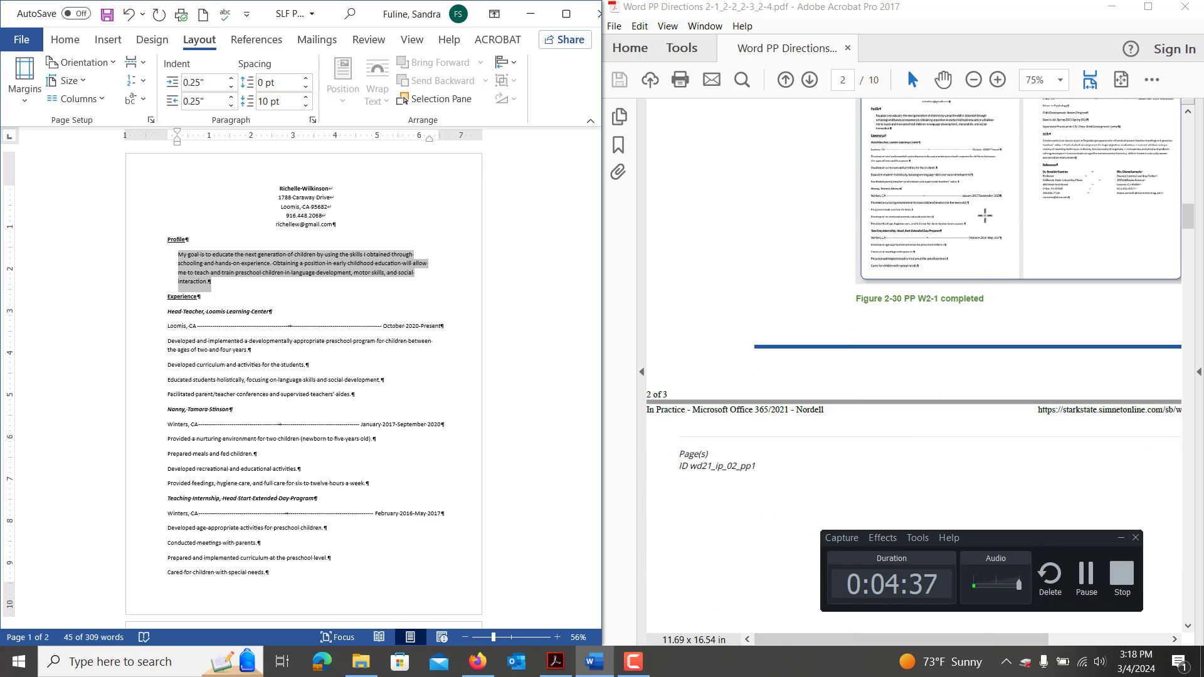
scroll(912, 405, "down", 1)
scroll(913, 405, "down", 20)
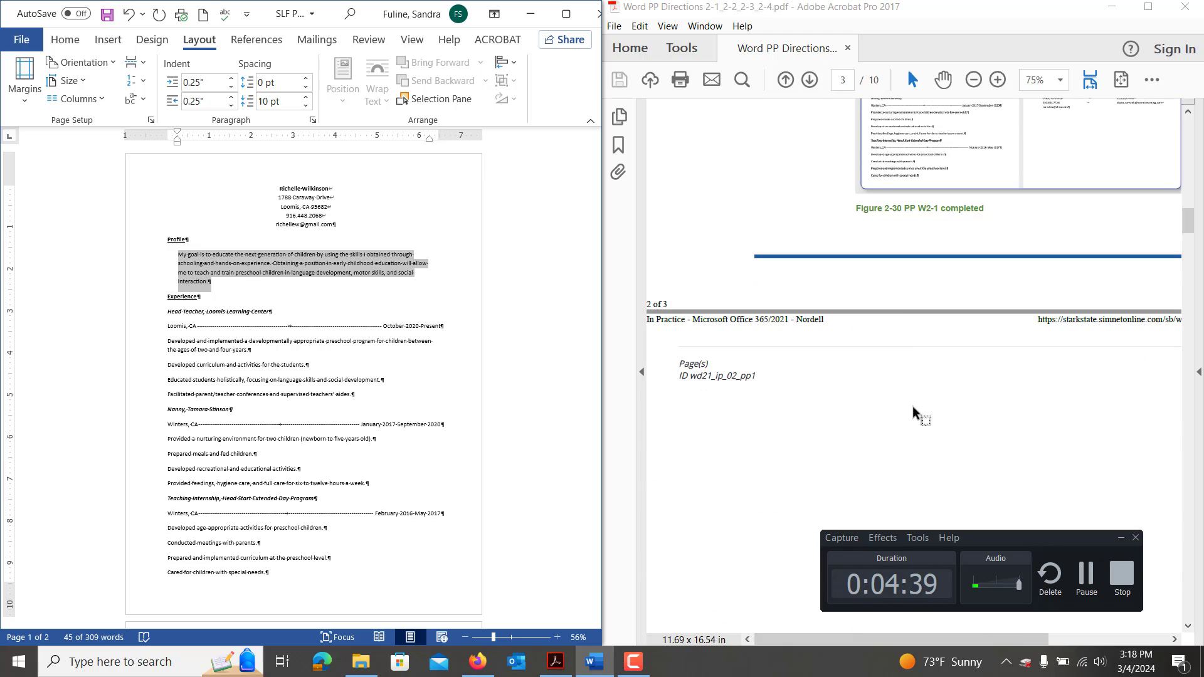
scroll(914, 406, "down", 12)
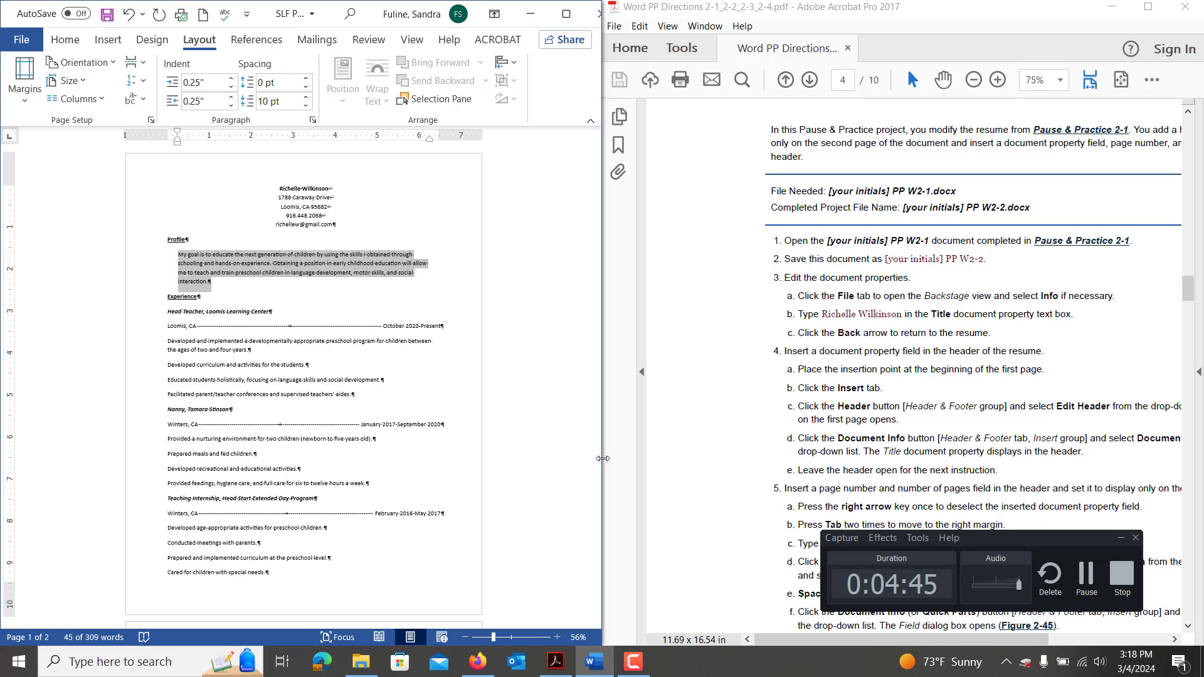
Save a new copy via F12, changing the file name's ending from PP W2-1 to PP W2-2.
left_click(253, 431)
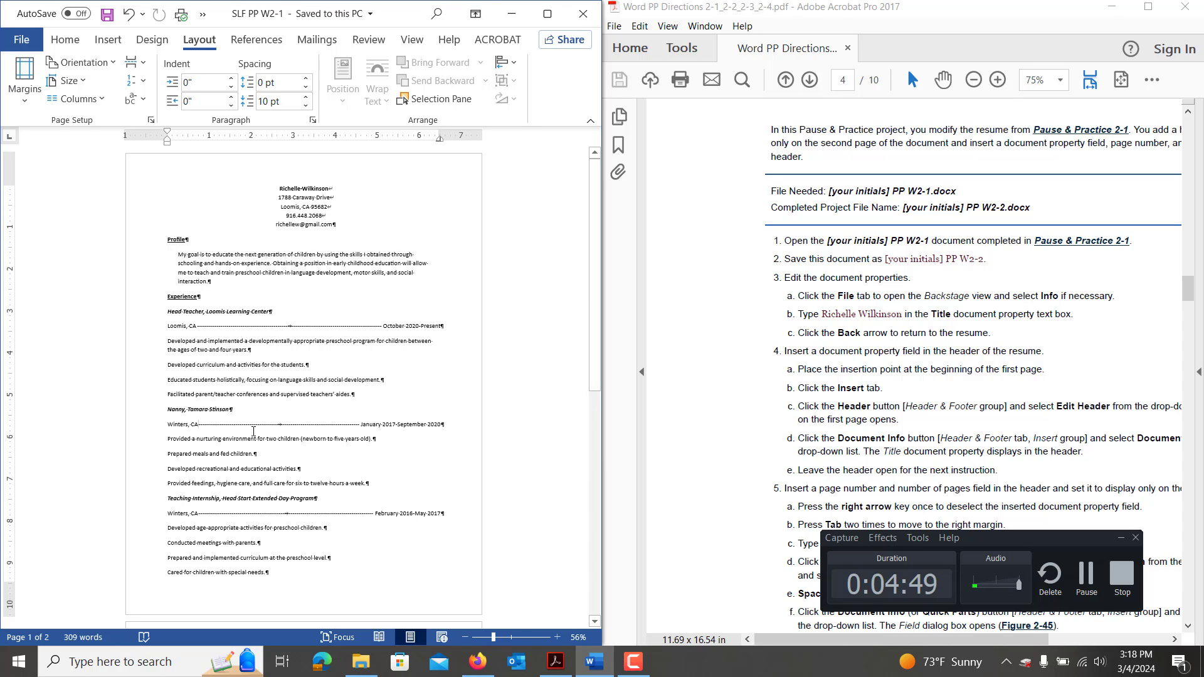
key("F12")
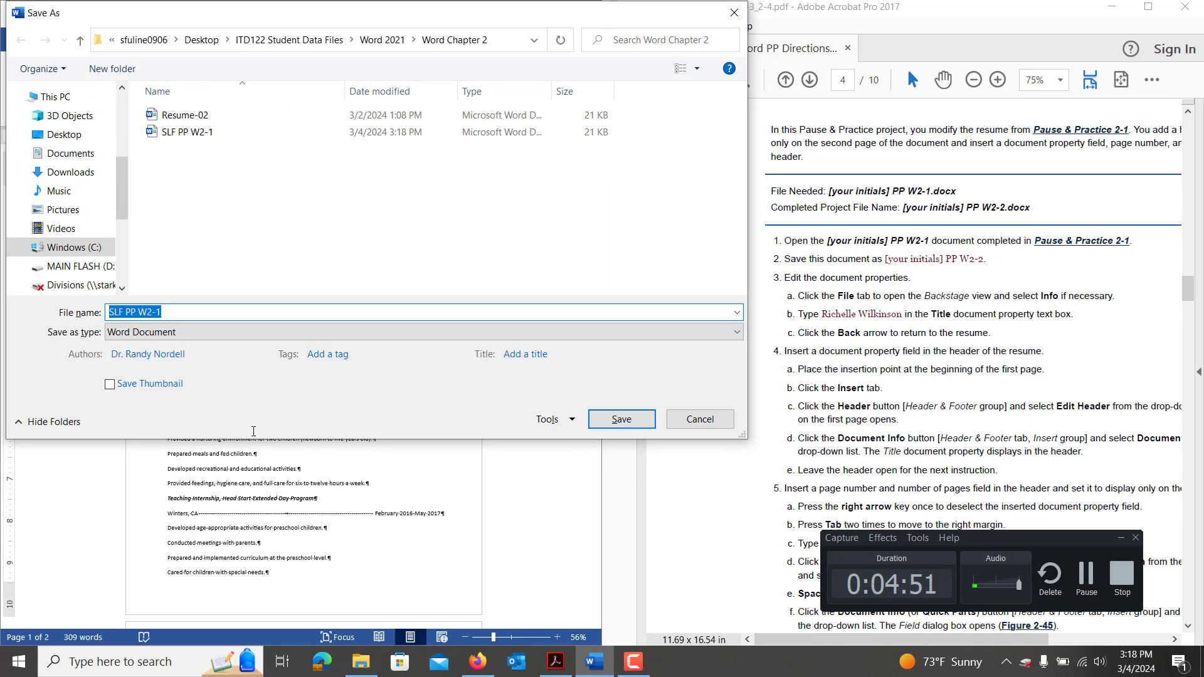
key("End")
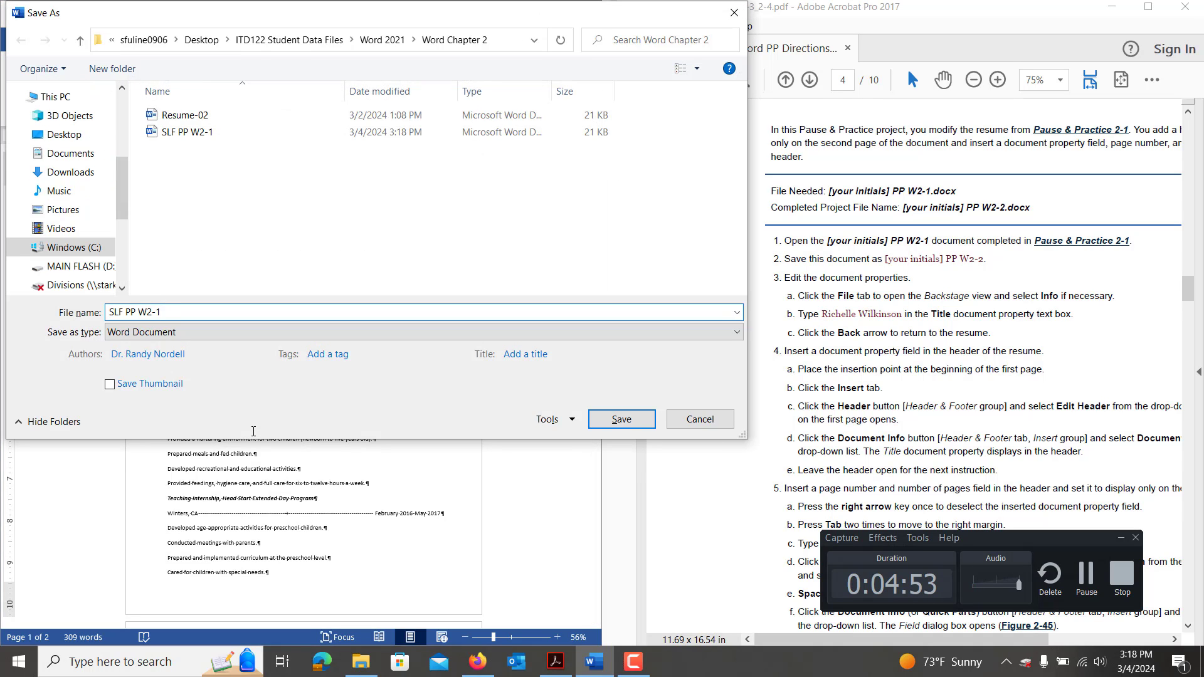
key("BackSpace")
type("2")
key("Return")
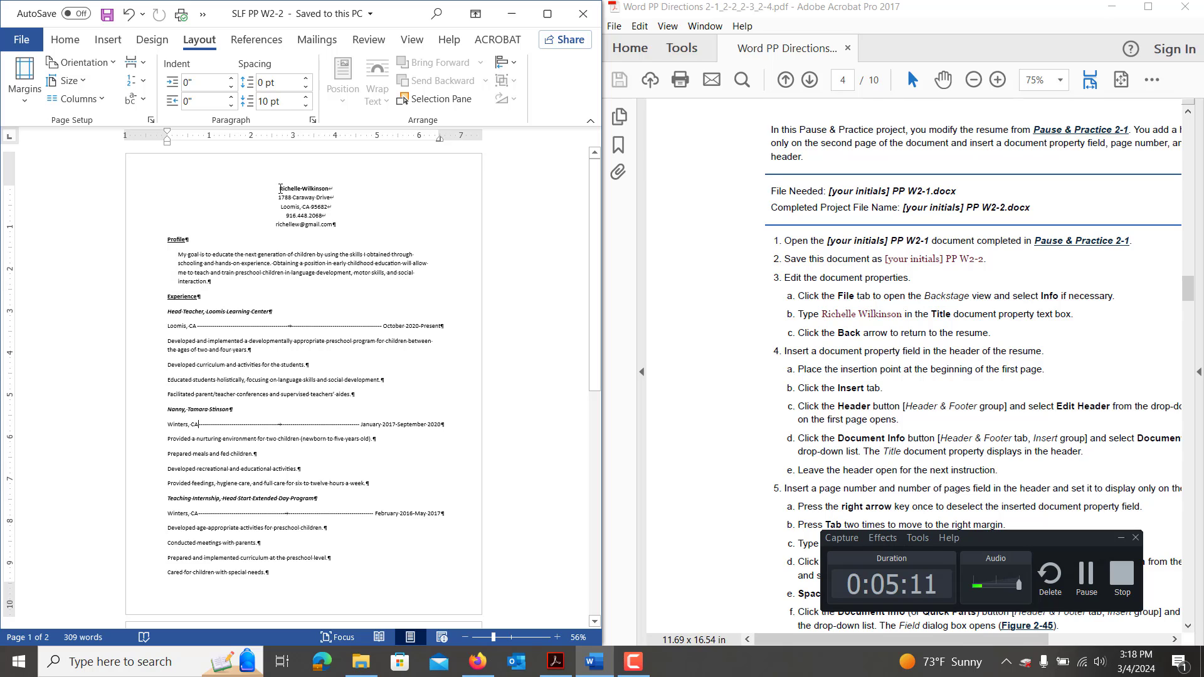
Copy the applicant's name from the top of the resume and paste it into the Title field of Advanced Properties.
left_click_drag(277, 189, 347, 185)
key("ctrl+c")
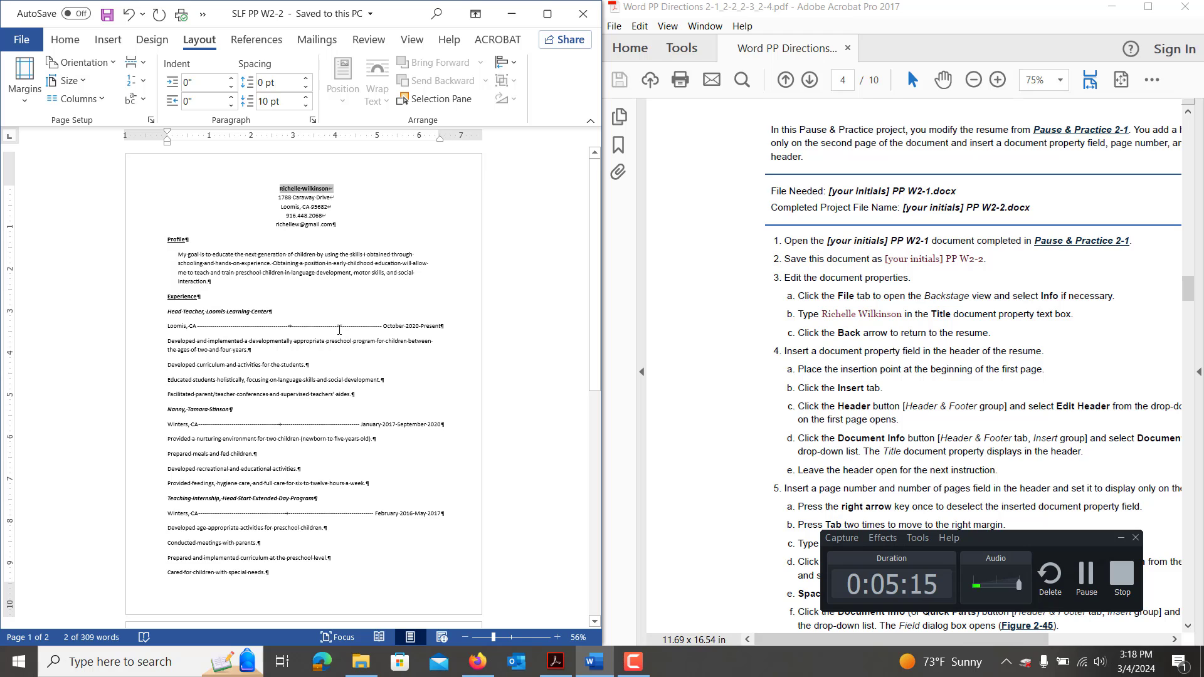
left_click(19, 39)
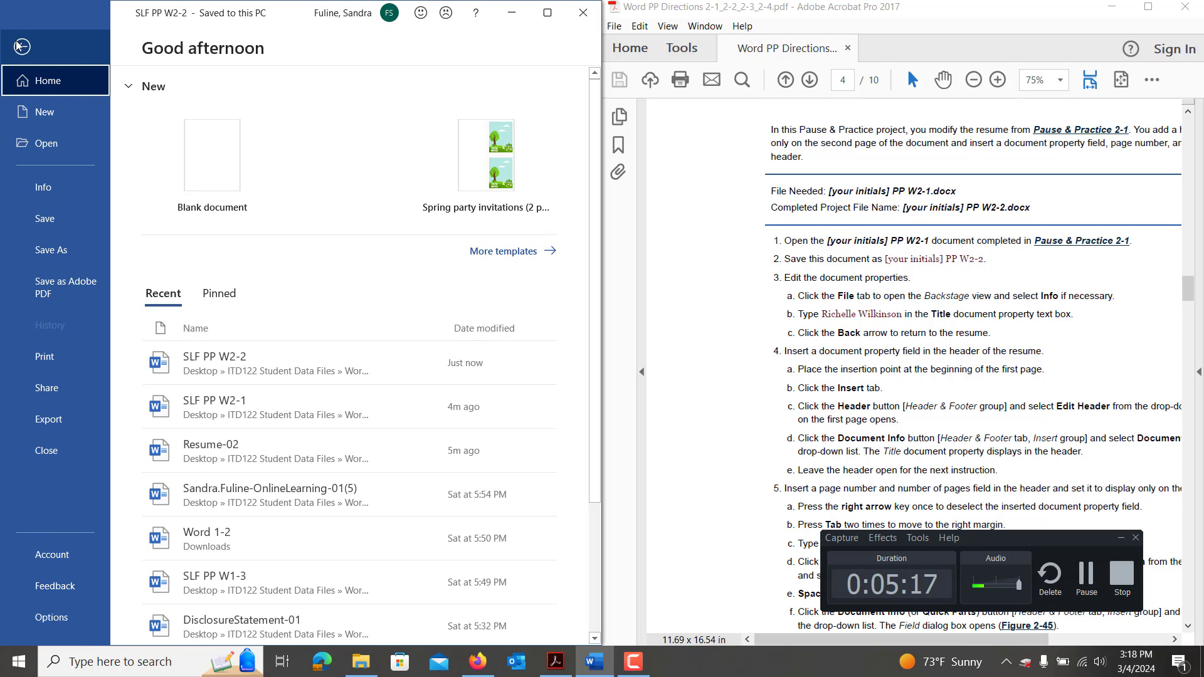
left_click(41, 186)
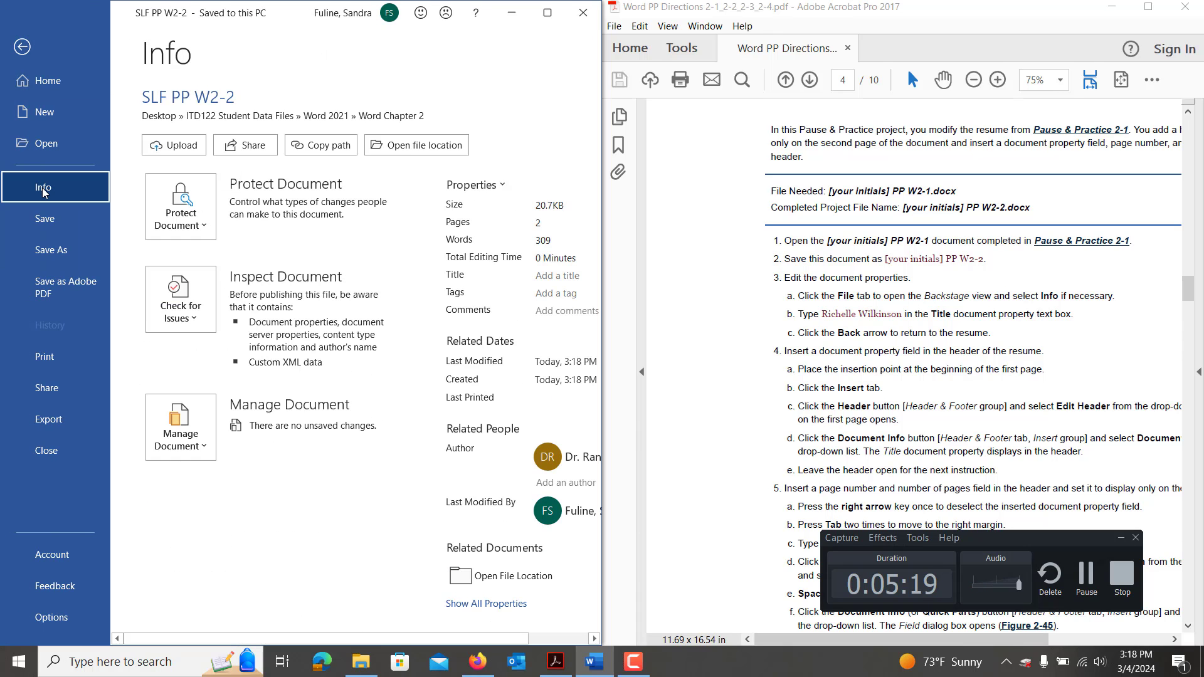
left_click(472, 184)
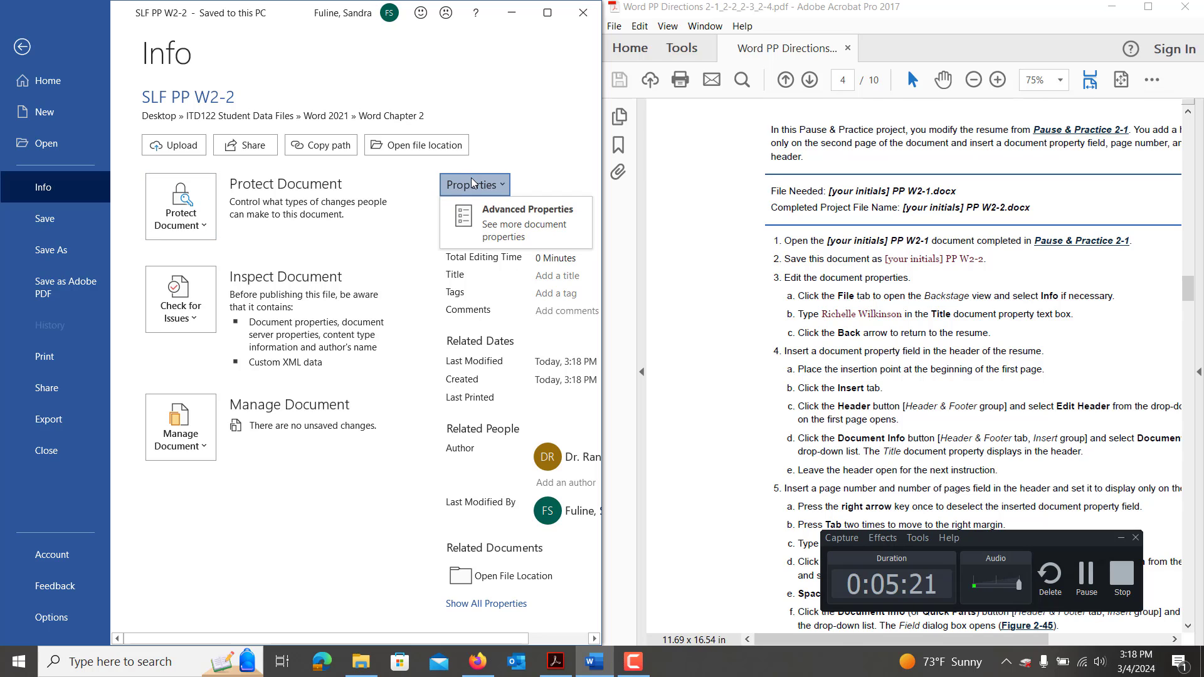
left_click(502, 217)
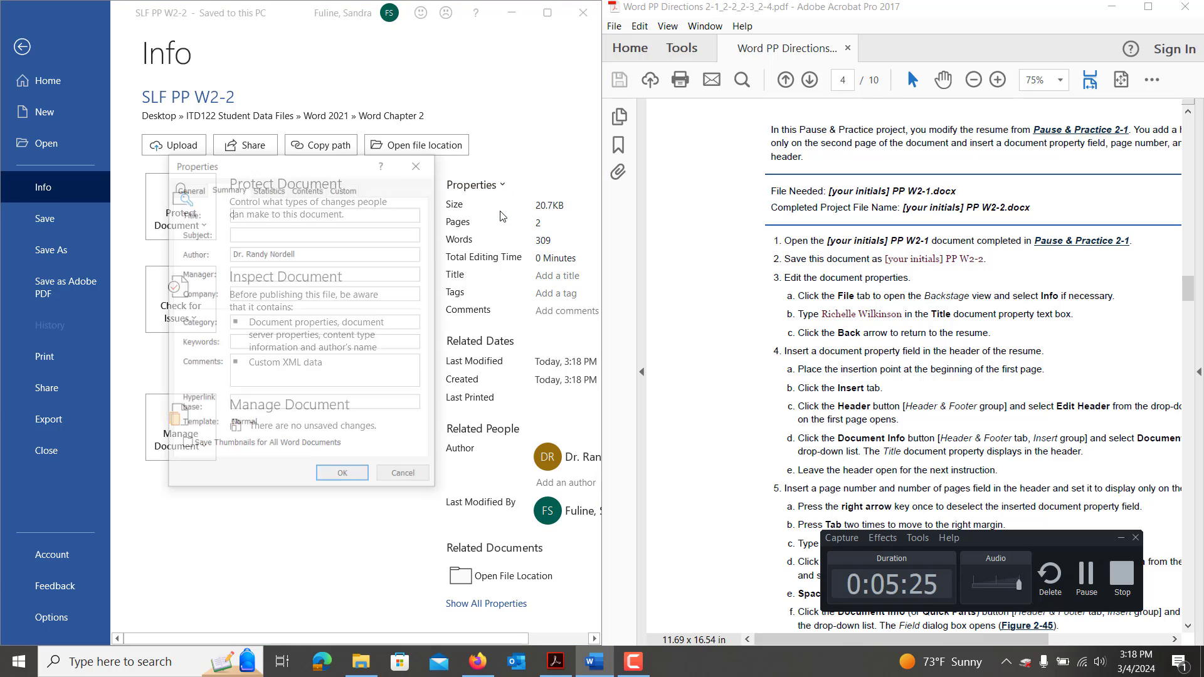
key("ctrl+v")
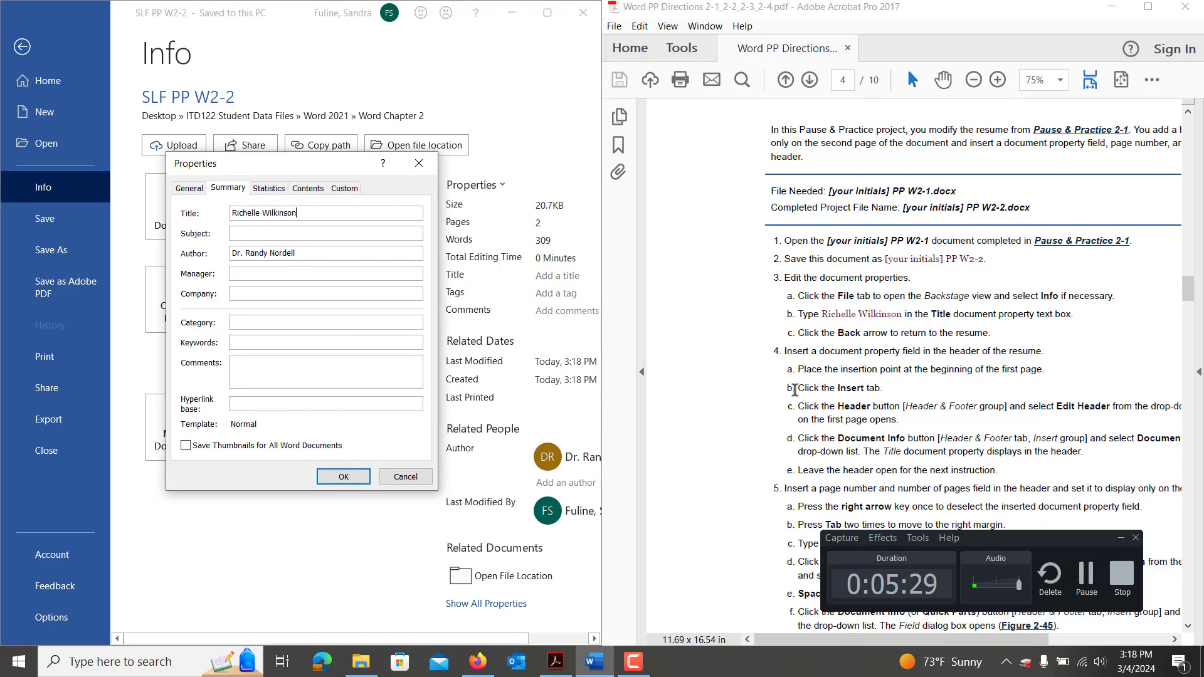
scroll(830, 441, "down", 2)
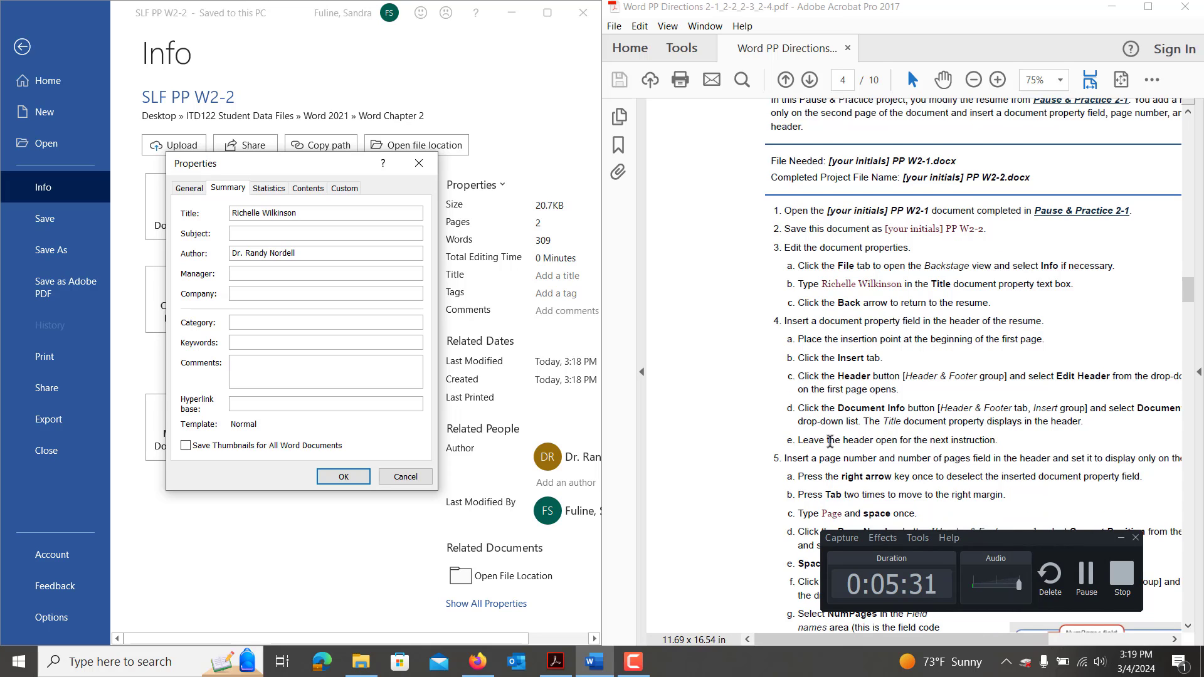
left_click(348, 476)
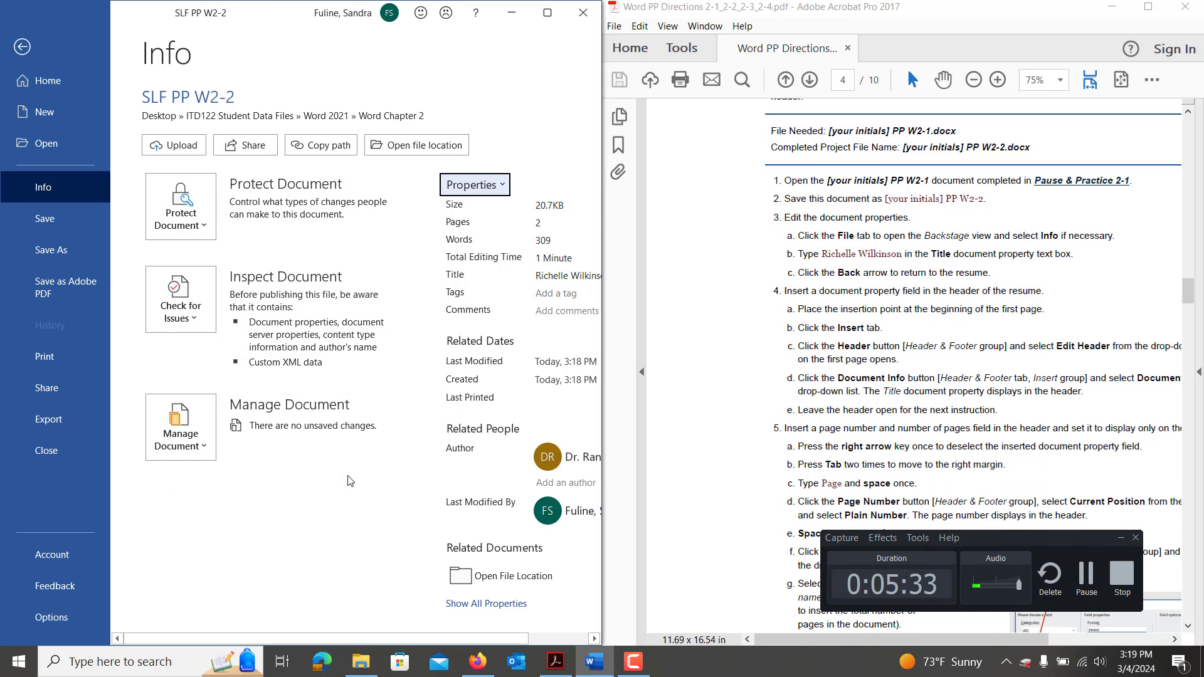
left_click(22, 48)
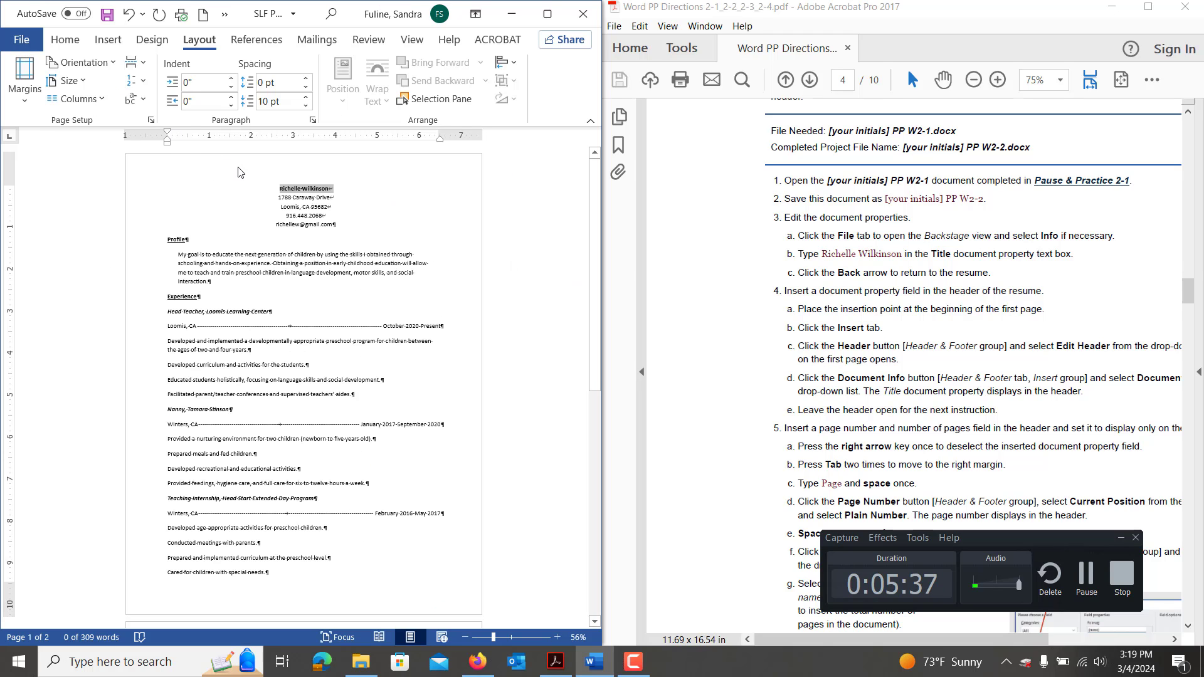
Insert a Document Title field into the page header so it shows the applicant's name.
double_click(239, 172)
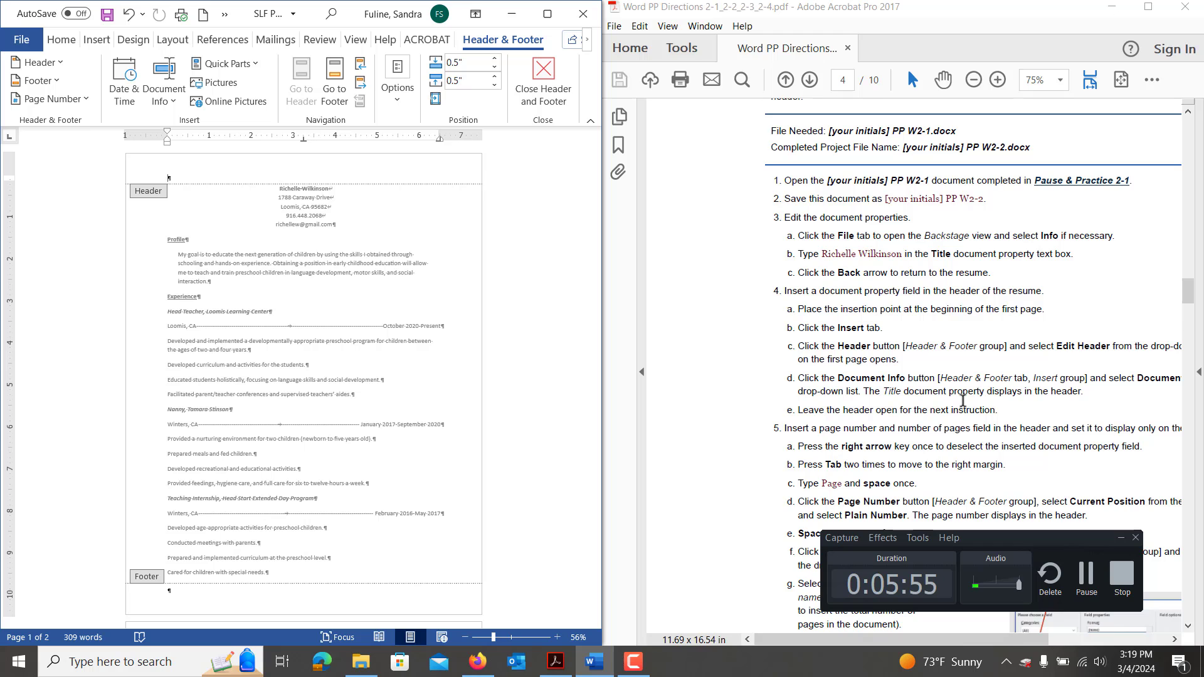
left_click_drag(1191, 300, 1195, 311)
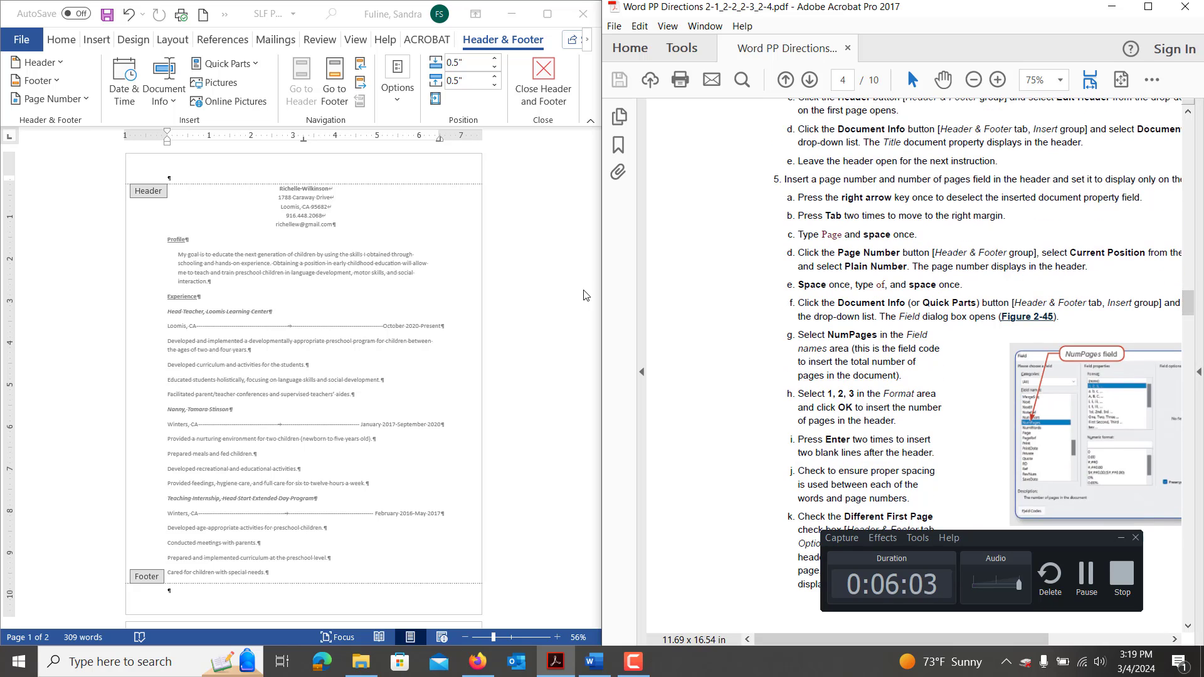
left_click(480, 44)
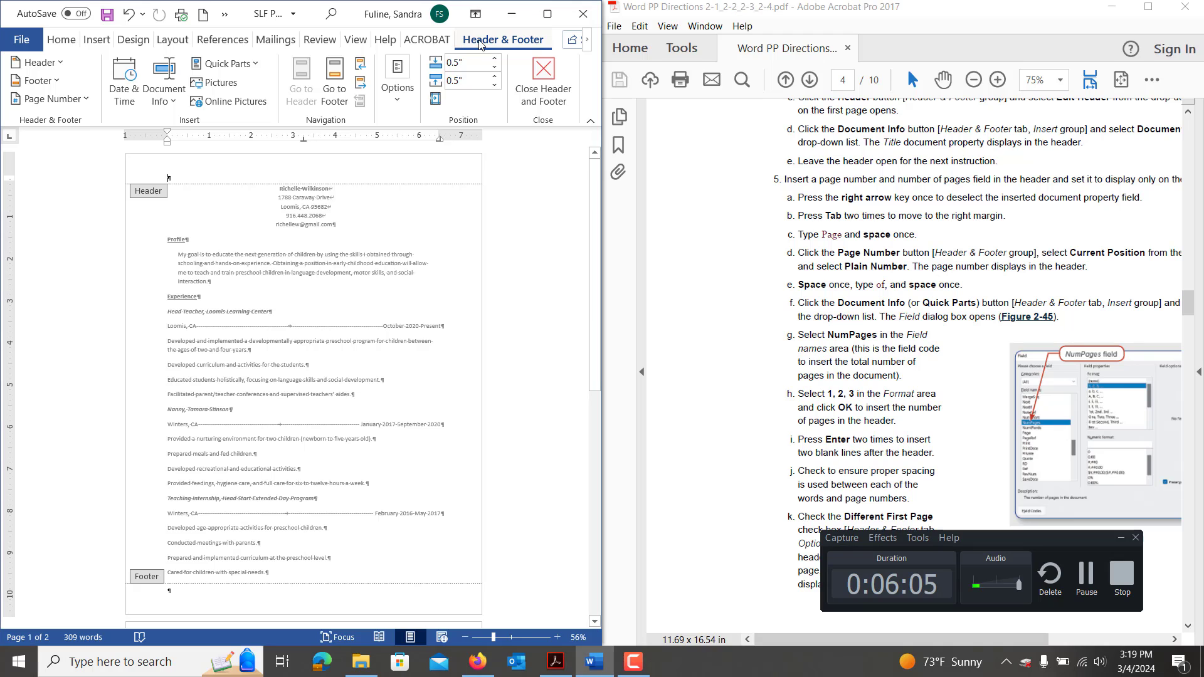
left_click(170, 108)
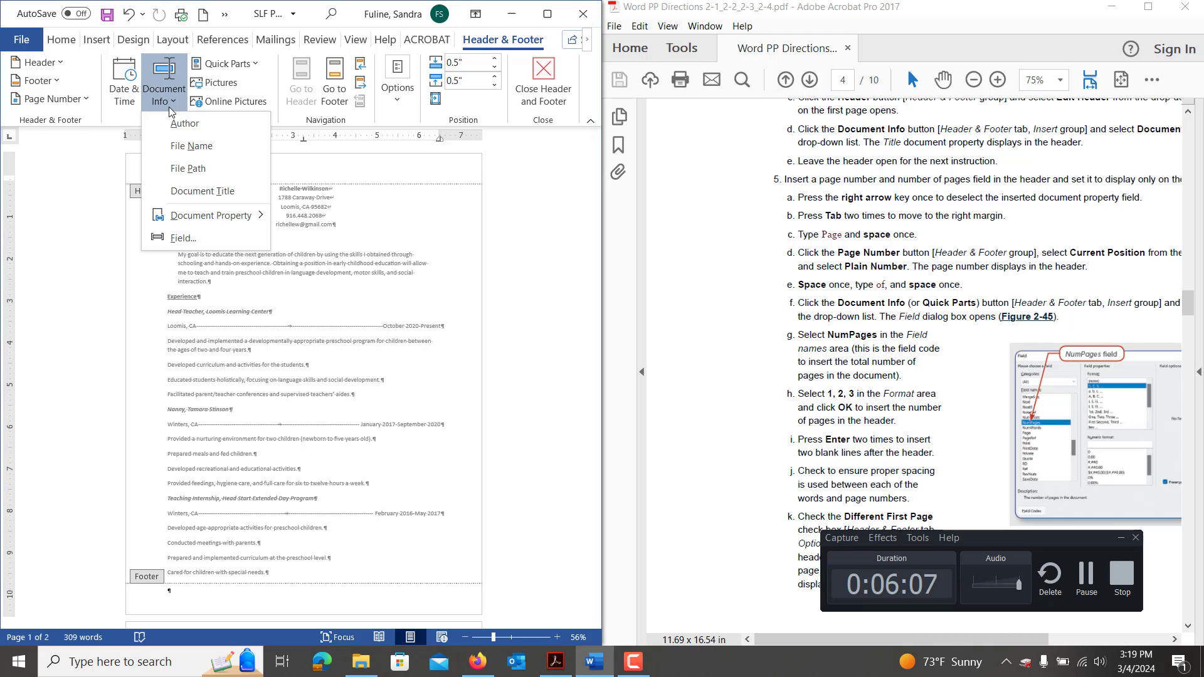
left_click(195, 196)
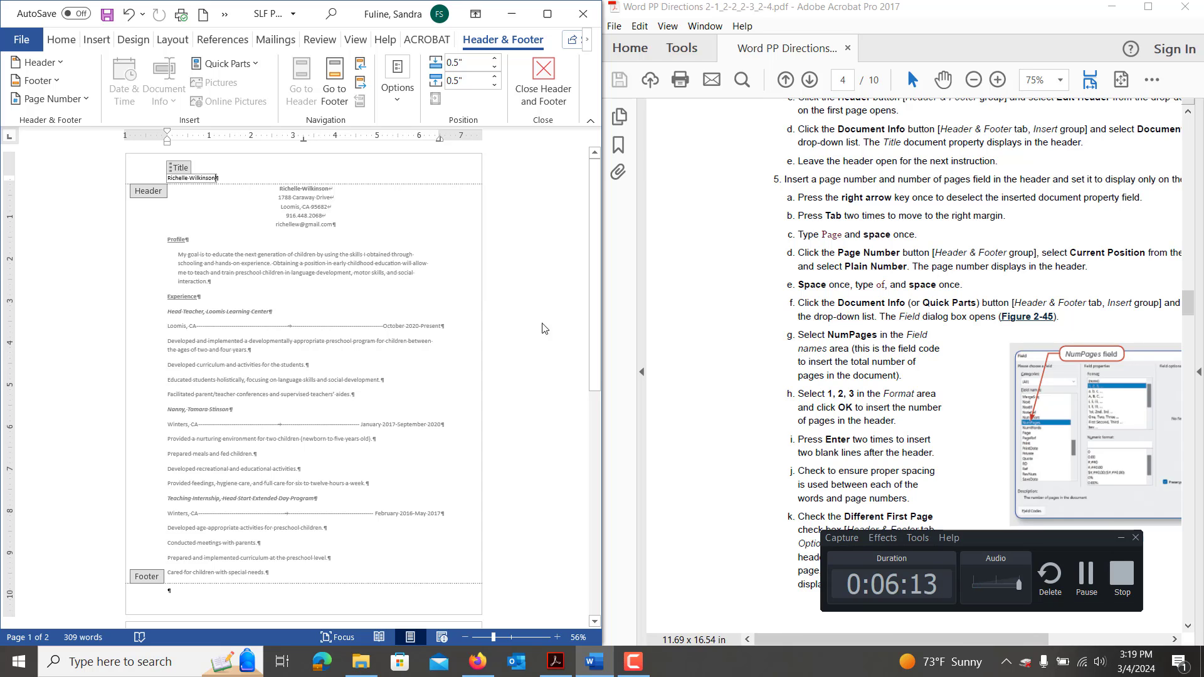
left_click(1086, 579)
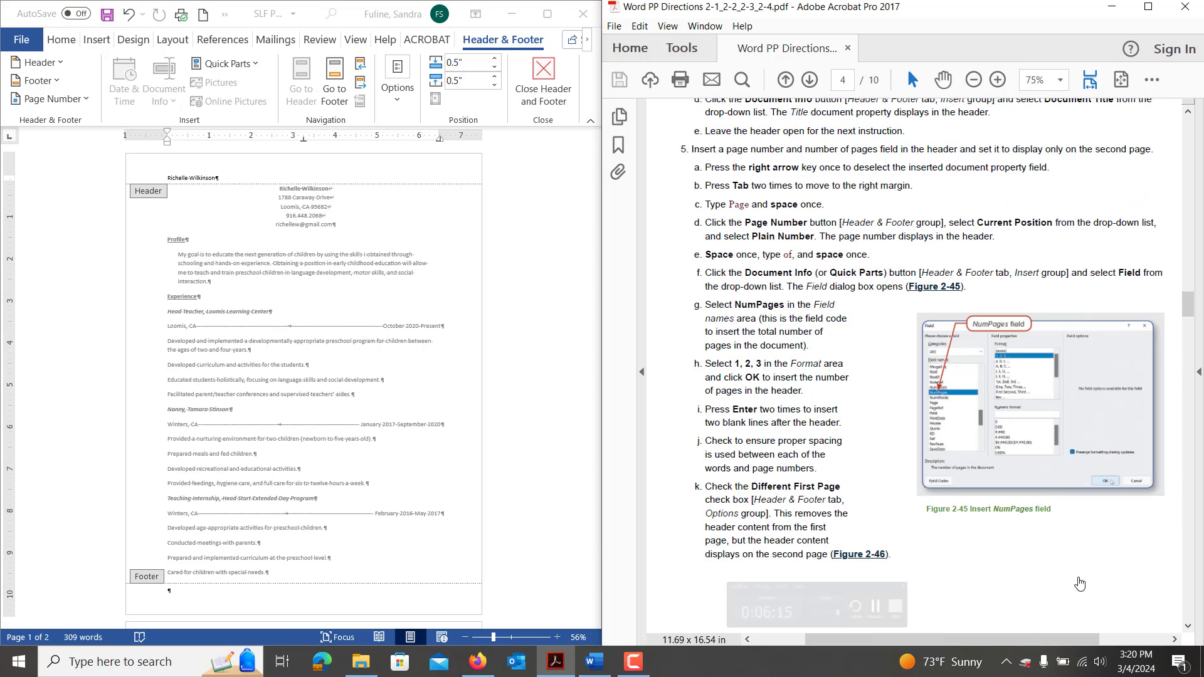
After the title, tab to the header's right margin and add a plain page-number field followed by ' of'.
left_click(227, 179)
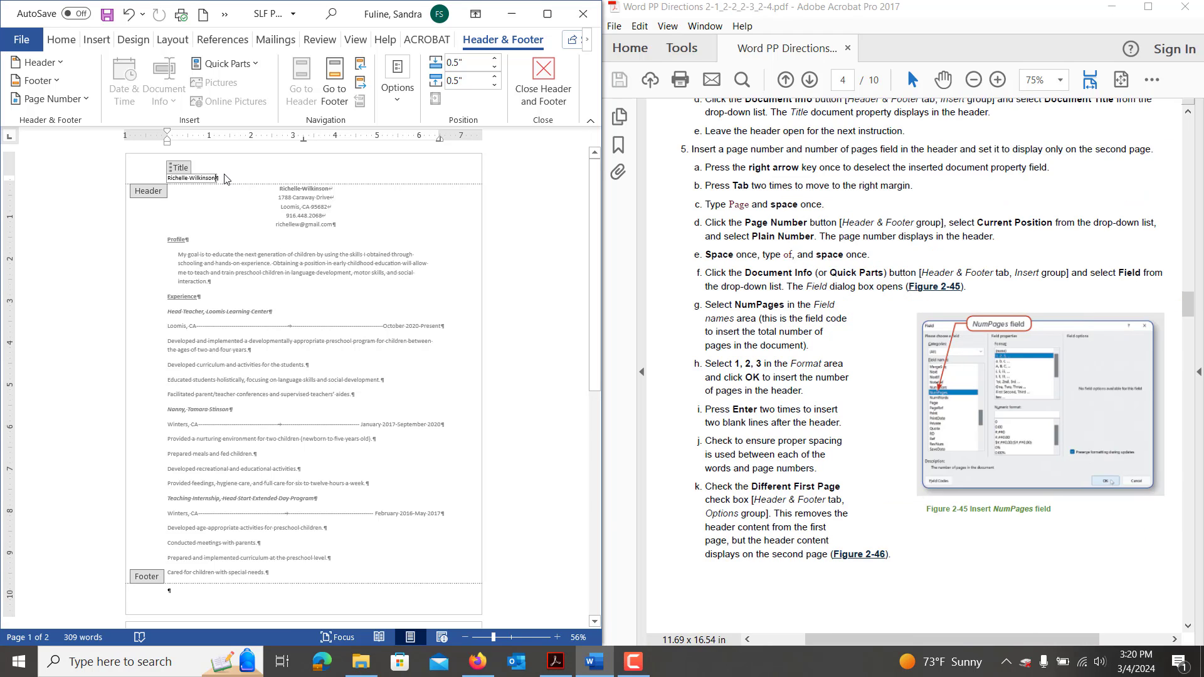
key("Right")
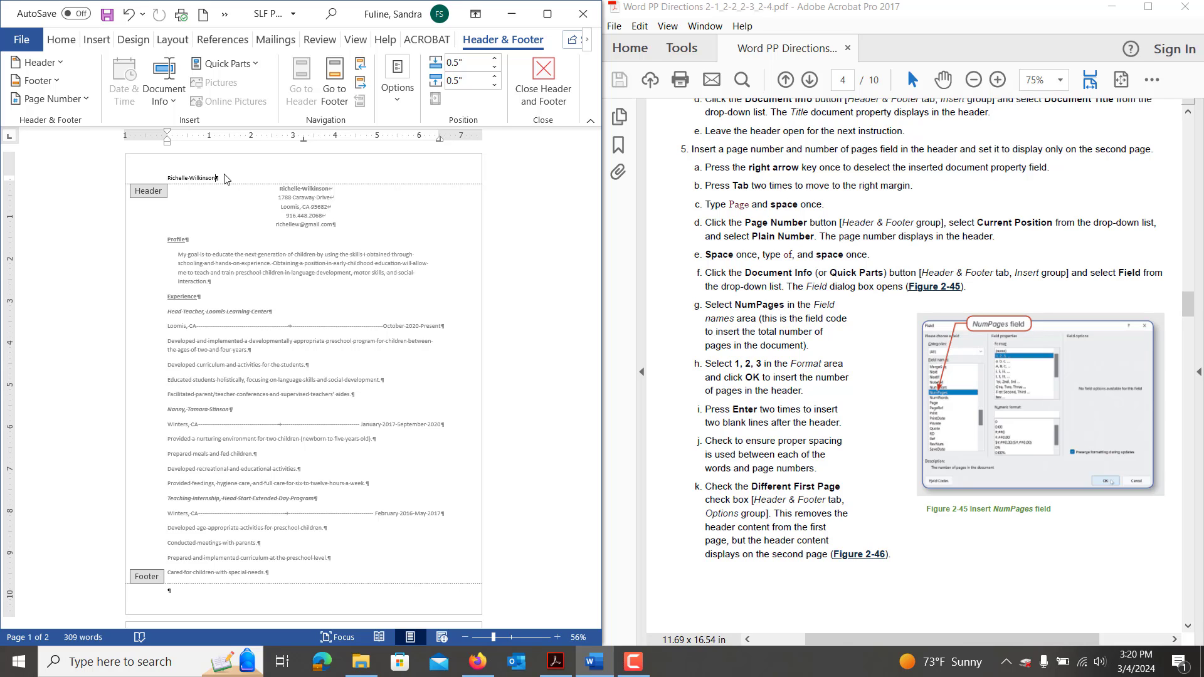
key("Tab")
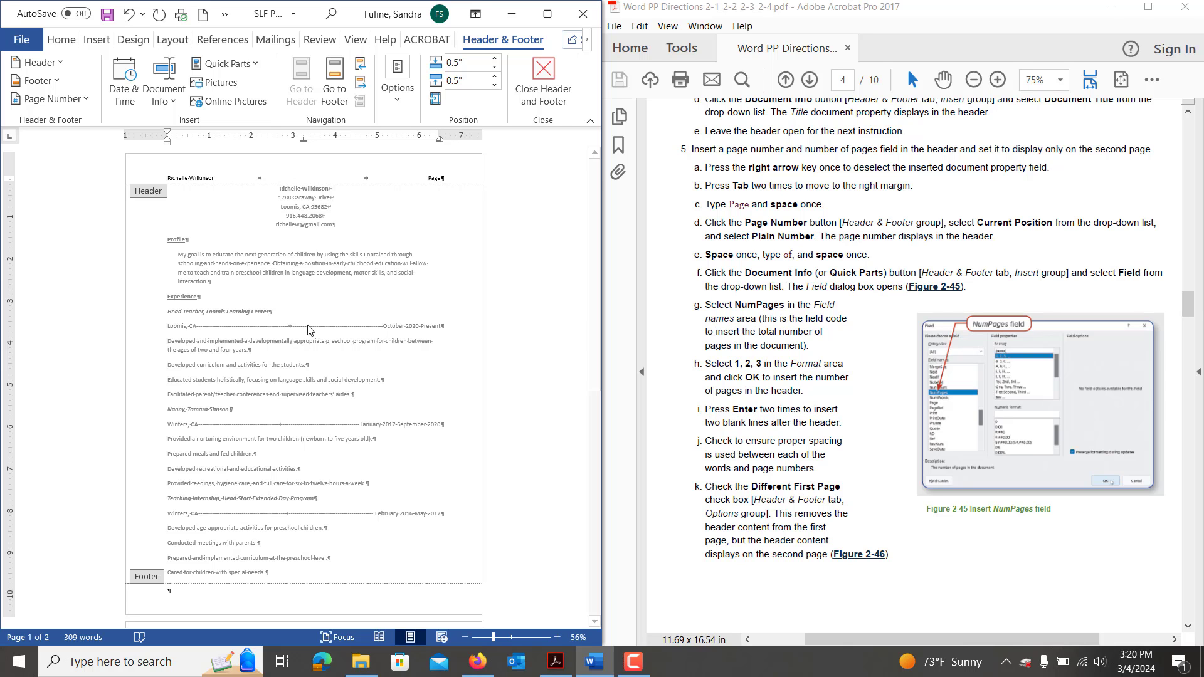
left_click(557, 637)
left_click(558, 637)
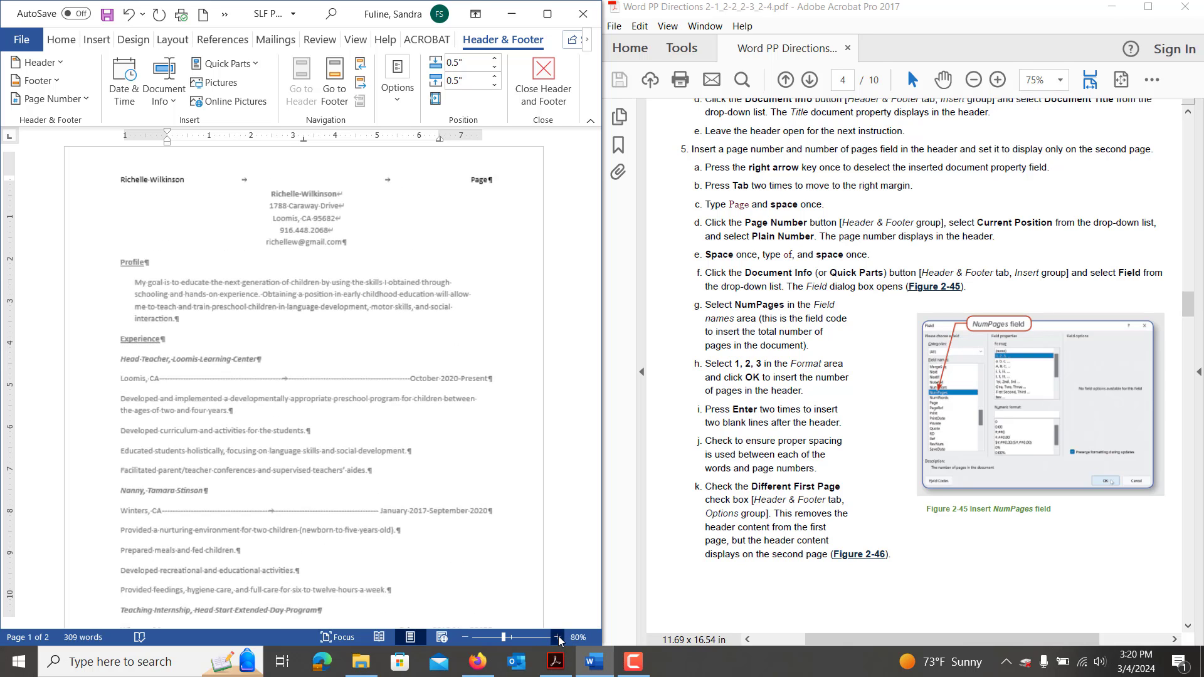
left_click(557, 637)
left_click(557, 637)
left_click(557, 637)
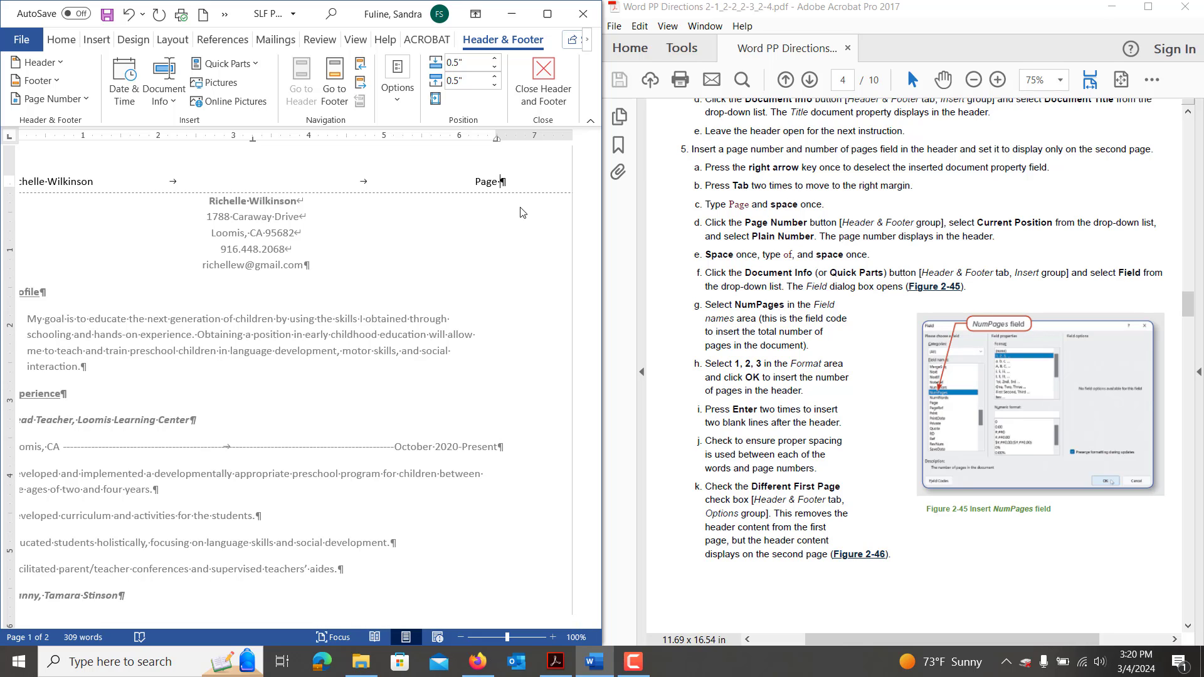
left_click(56, 98)
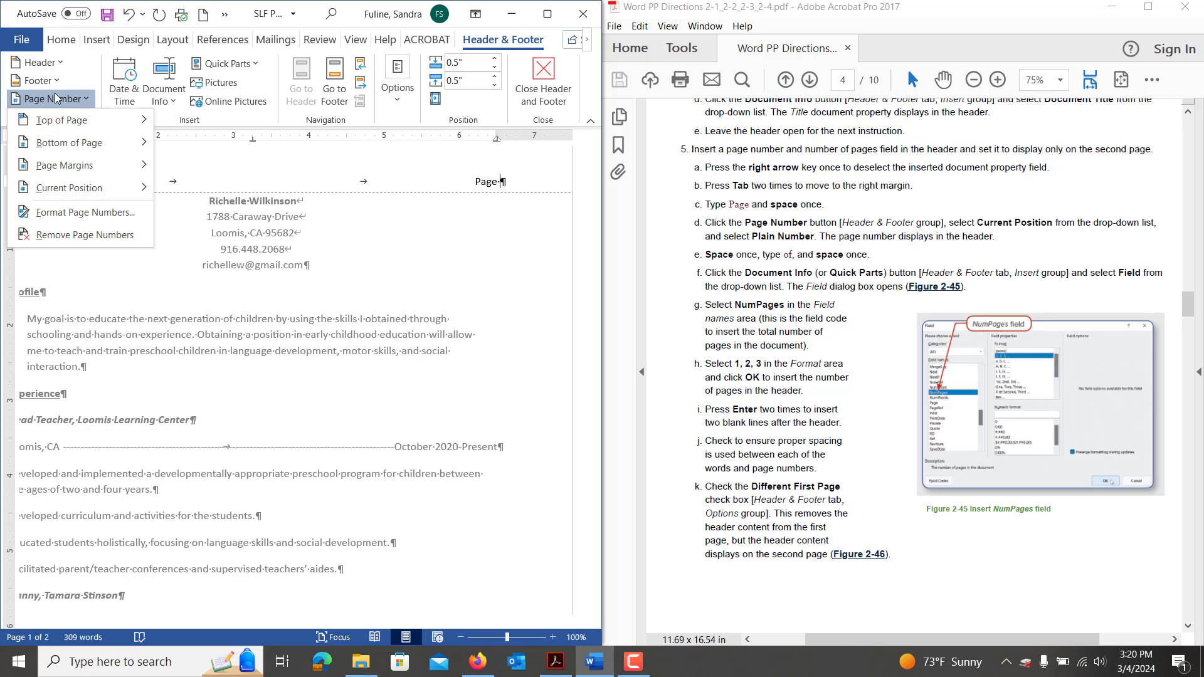
mouse_move(74, 190)
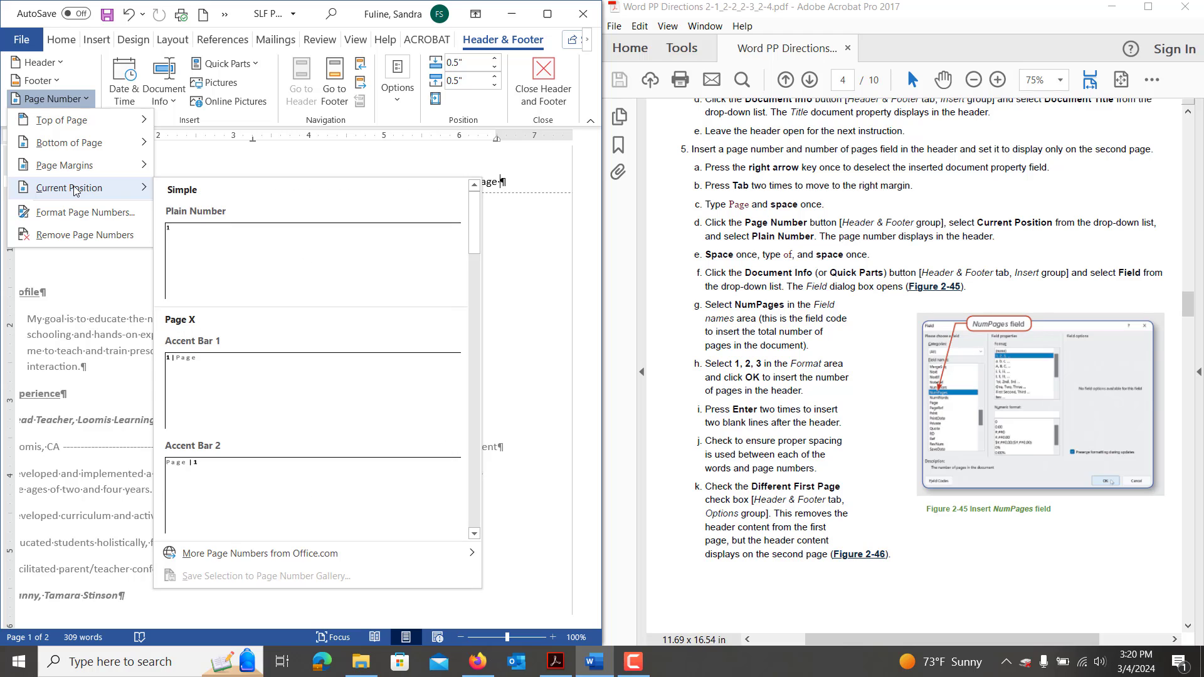
left_click(245, 268)
type("of")
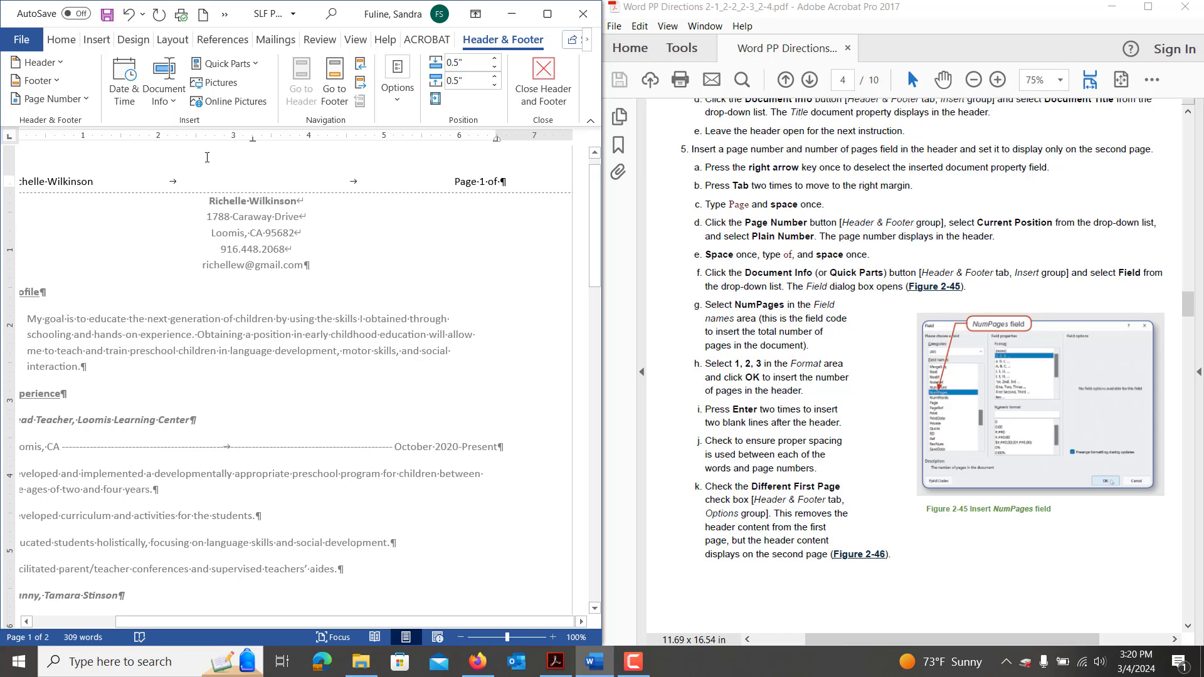
left_click(174, 103)
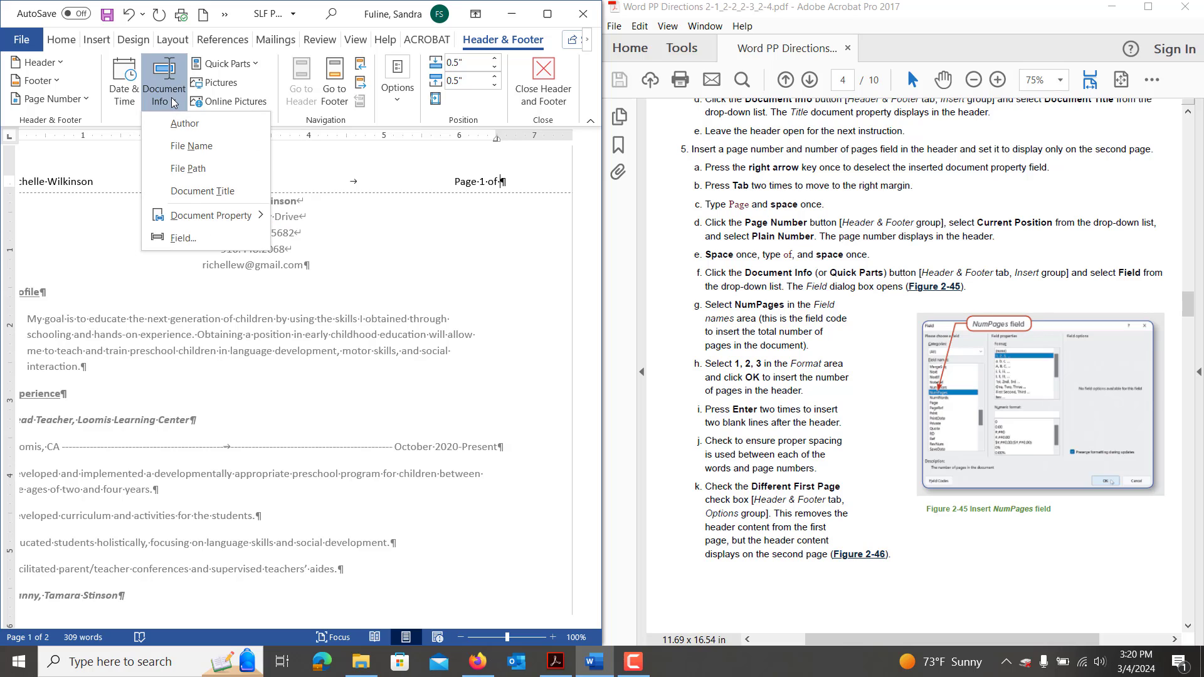
Insert a NumPages field in 1, 2, 3 format so the header reads 'Page 1 of 2'.
left_click(180, 240)
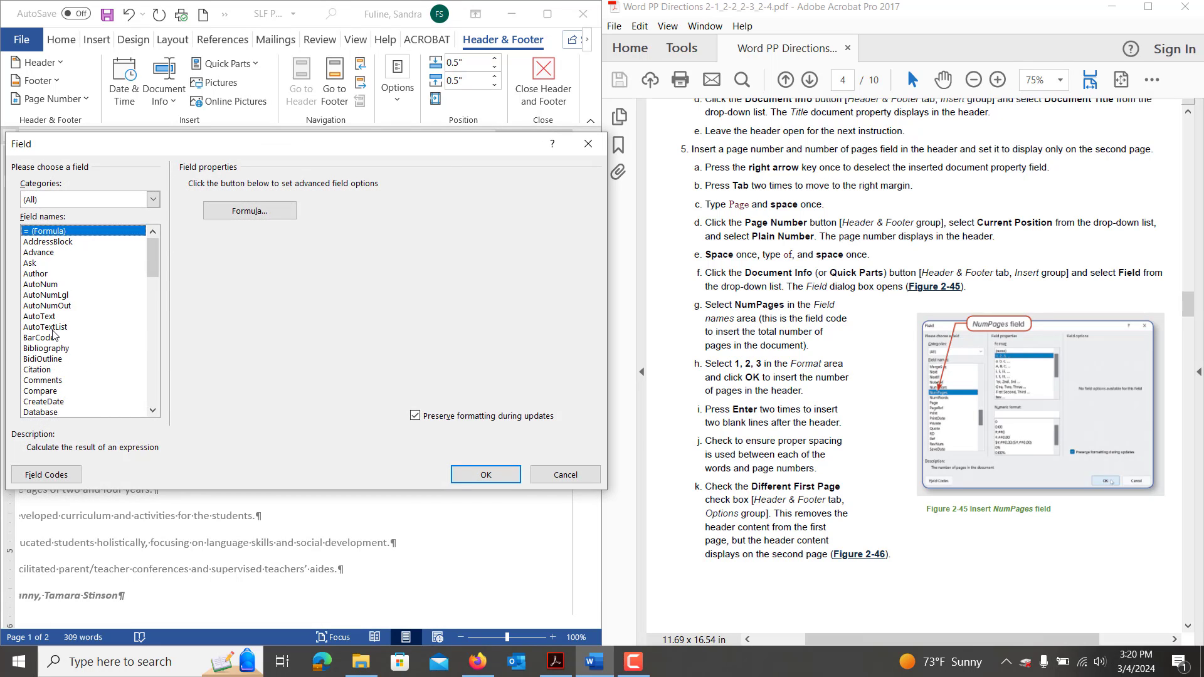
left_click(53, 328)
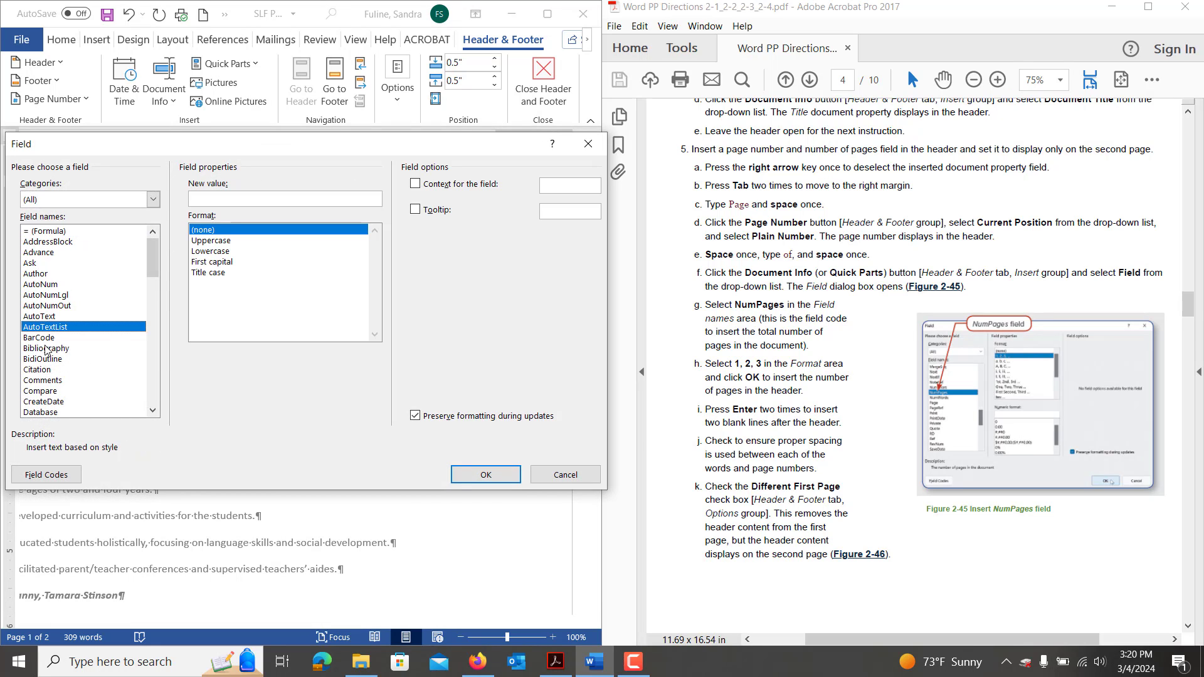
type("nu")
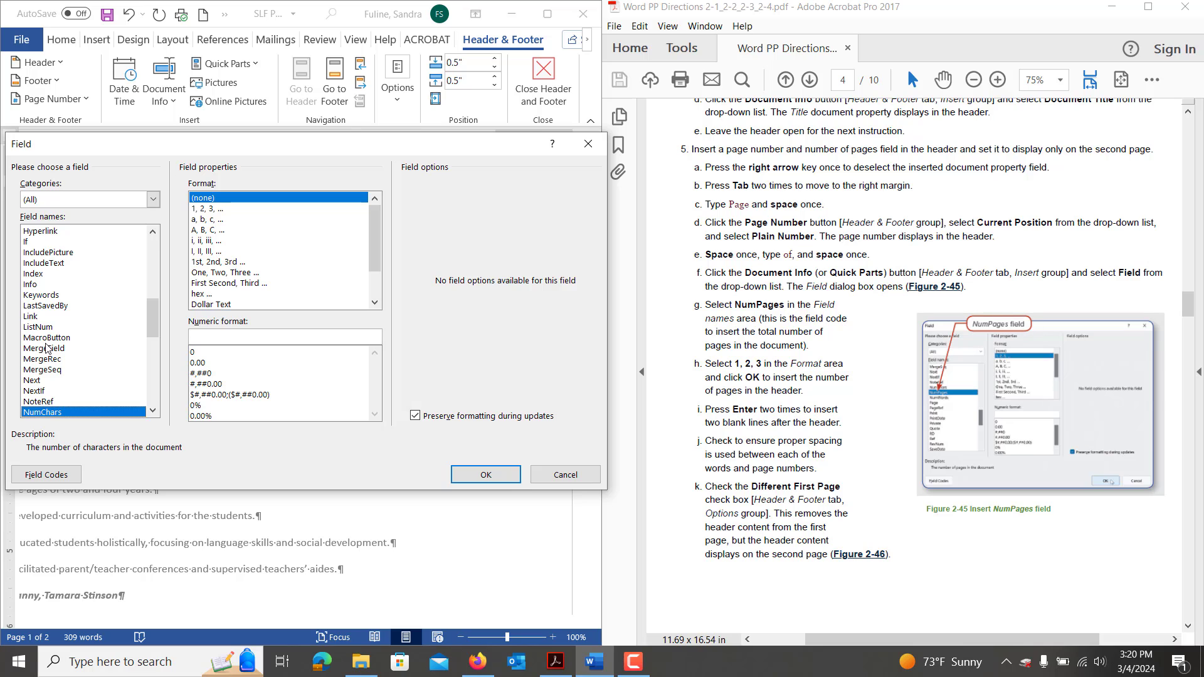
left_click(153, 410)
left_click(94, 414)
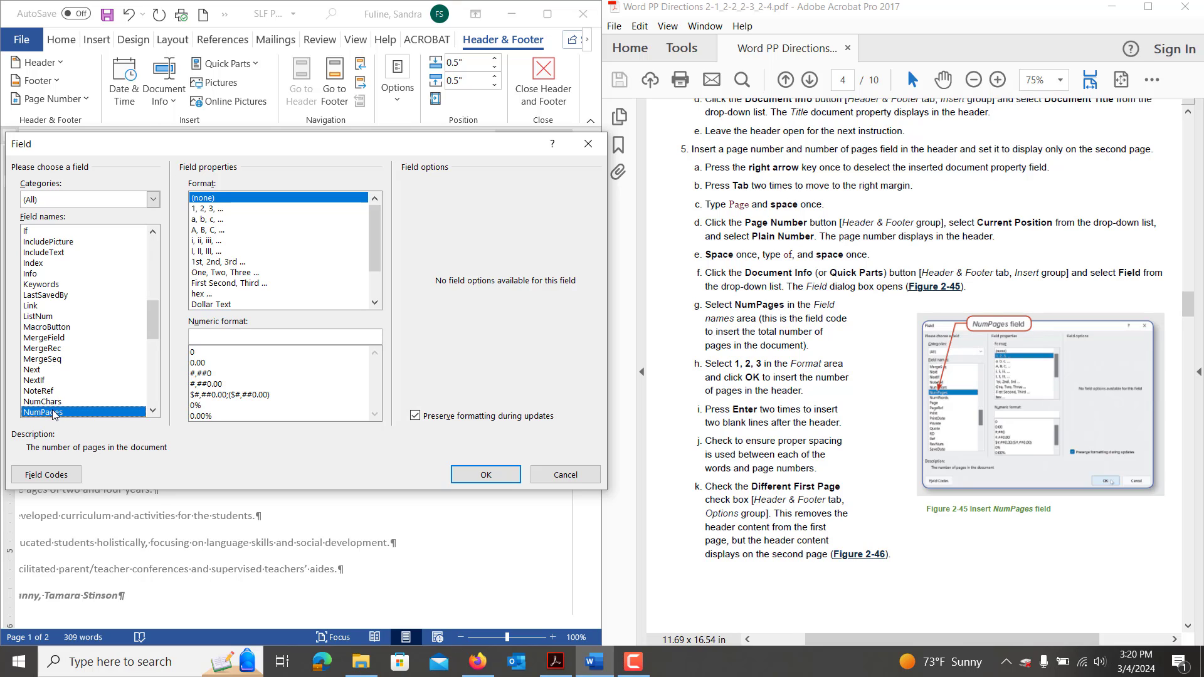
left_click(217, 210)
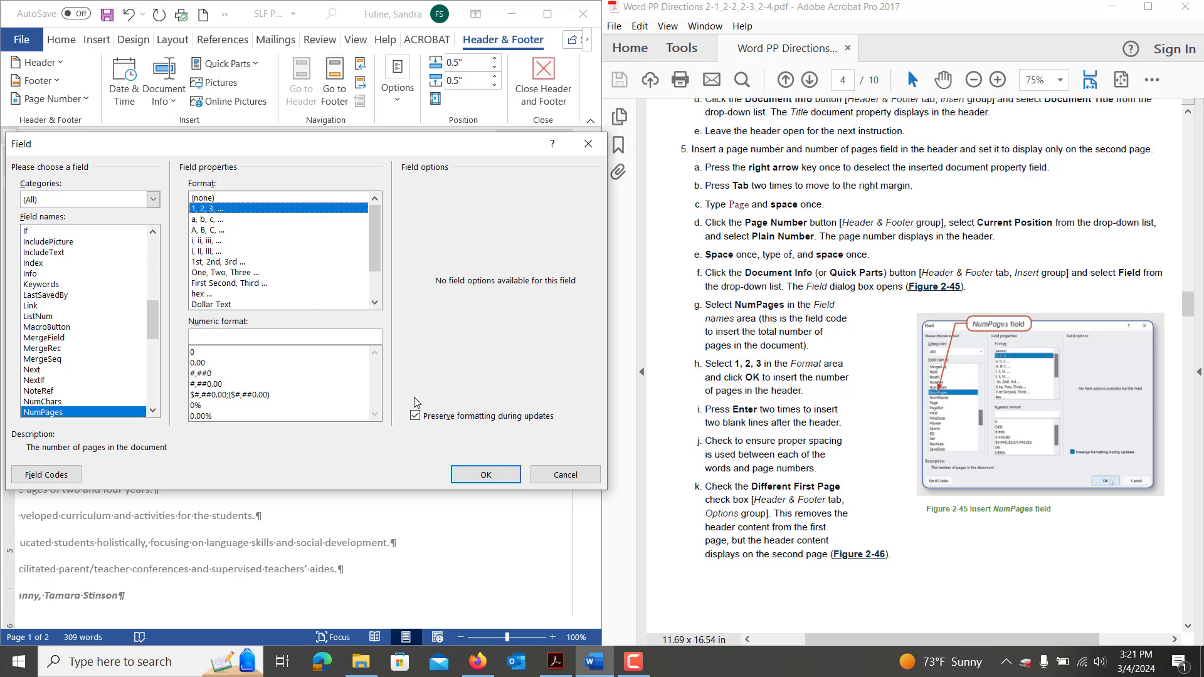
left_click(488, 475)
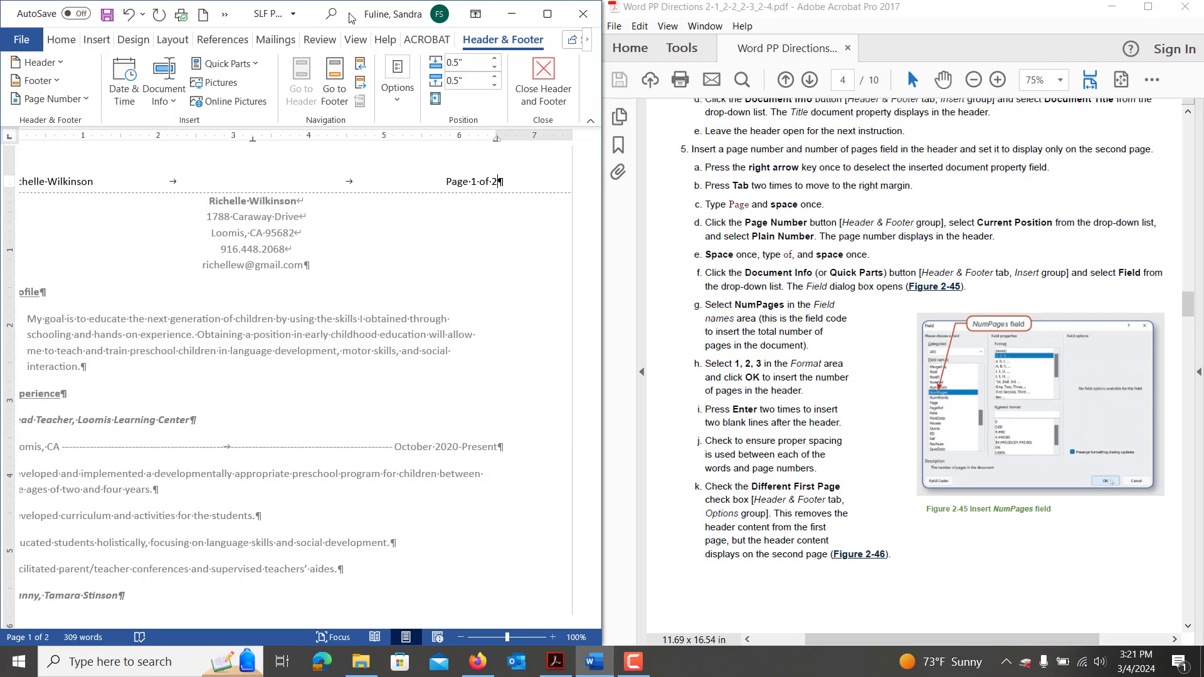
Maximize Word, turn on Different First Page, and close header editing.
left_click_drag(352, 17, 555, 3)
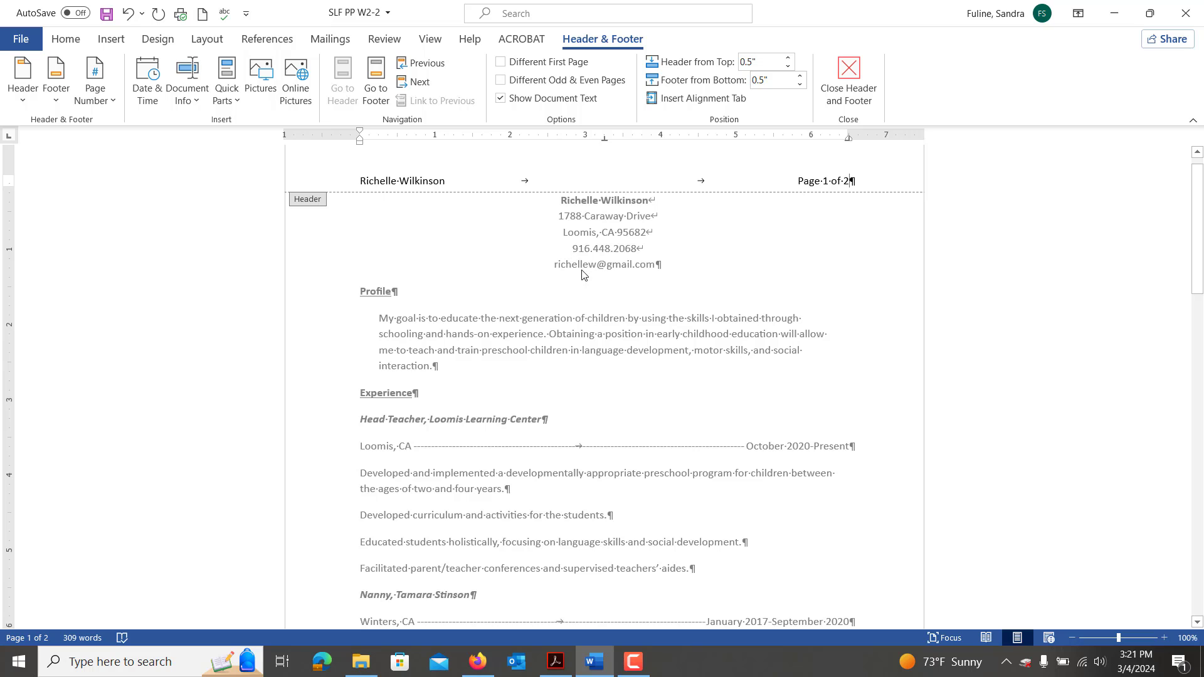
left_click(500, 63)
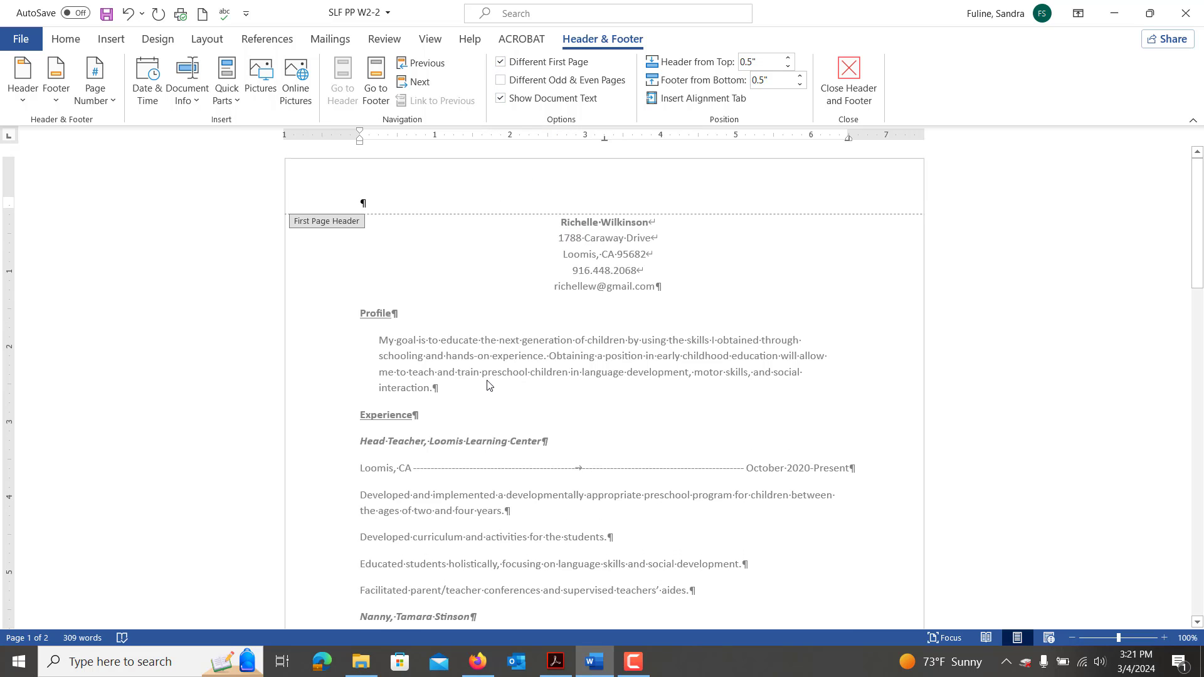
scroll(488, 385, "down", 15)
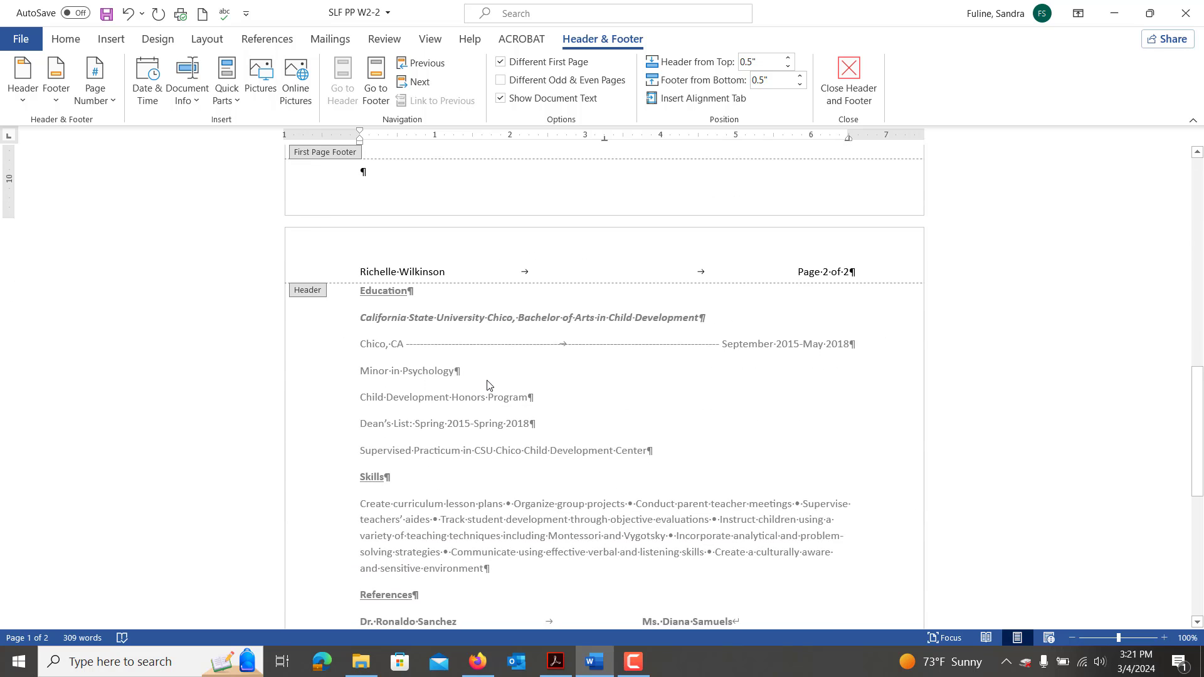
scroll(488, 385, "up", 15)
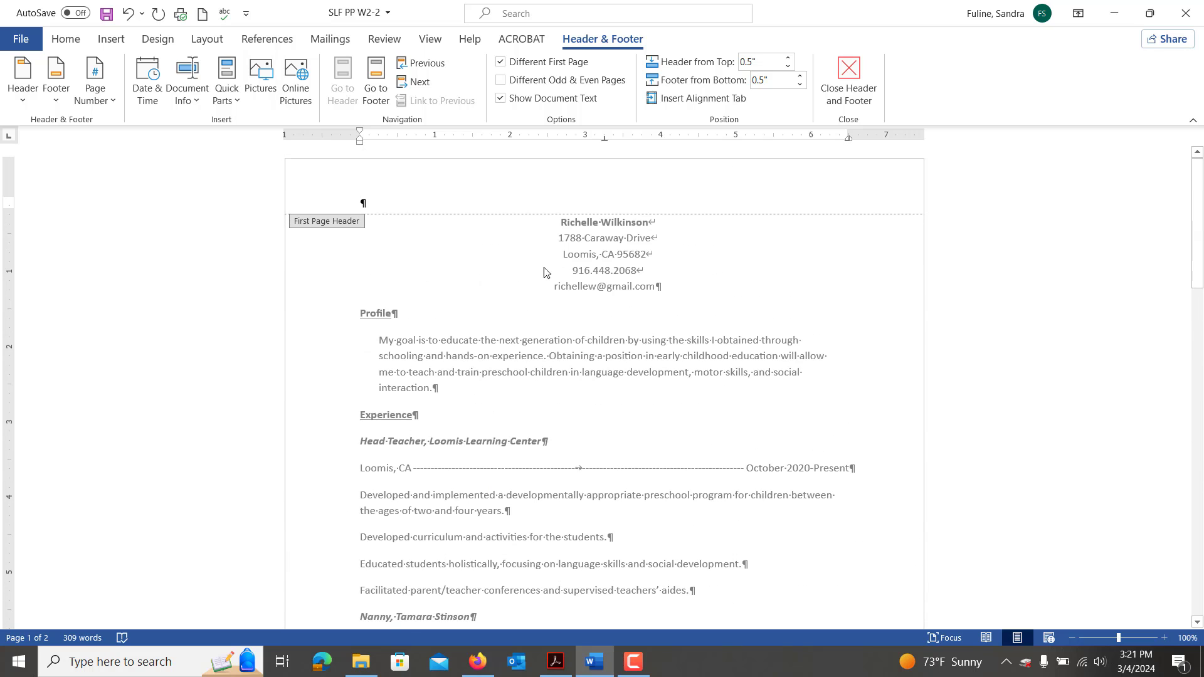
double_click(540, 254)
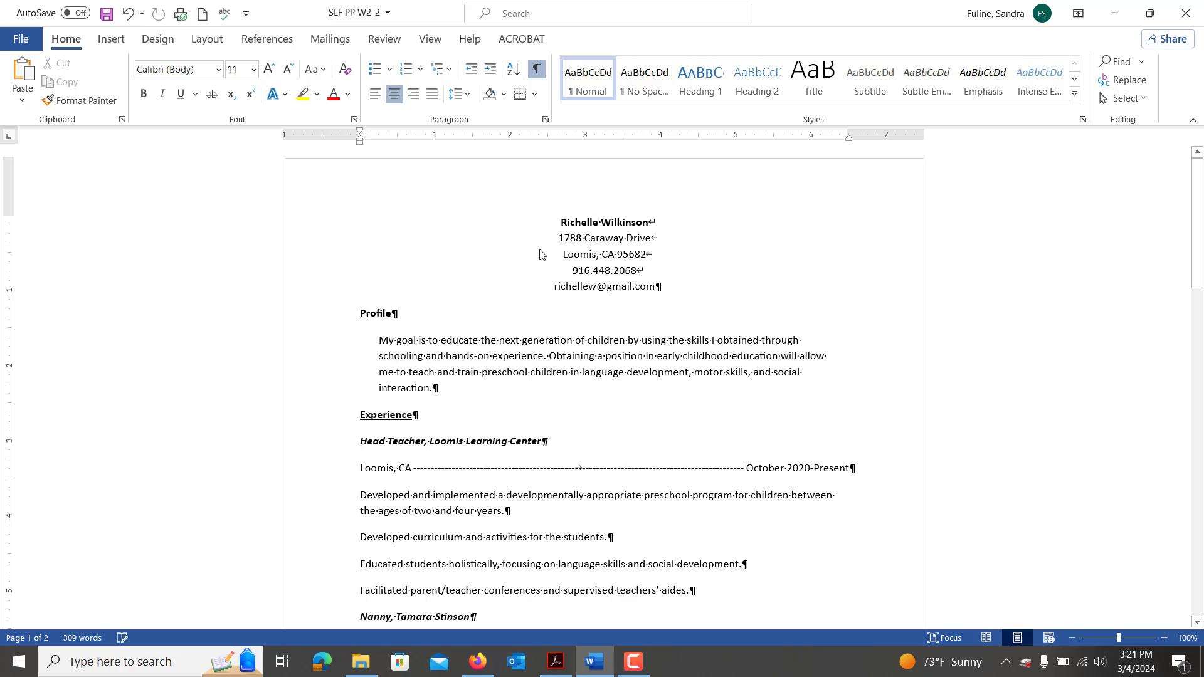
Snap Word to the left half with the Acrobat instructions beside it, scrolling through them.
left_click_drag(792, 25, 2, 162)
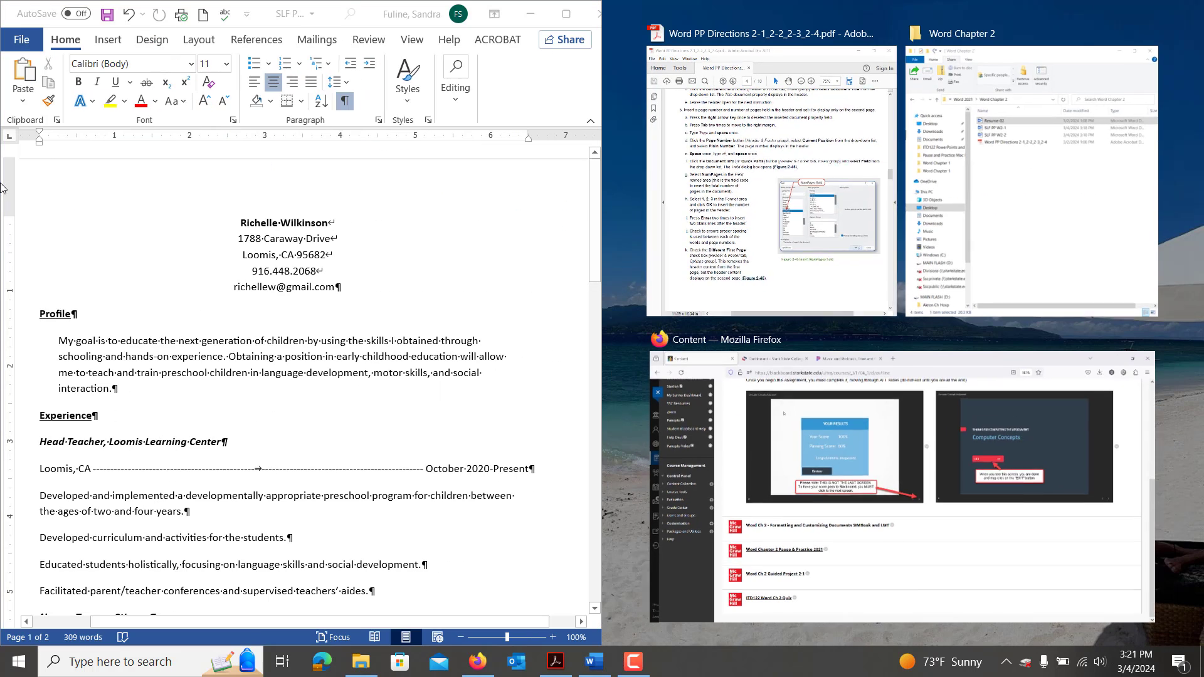
left_click(794, 260)
scroll(824, 550, "down", 3)
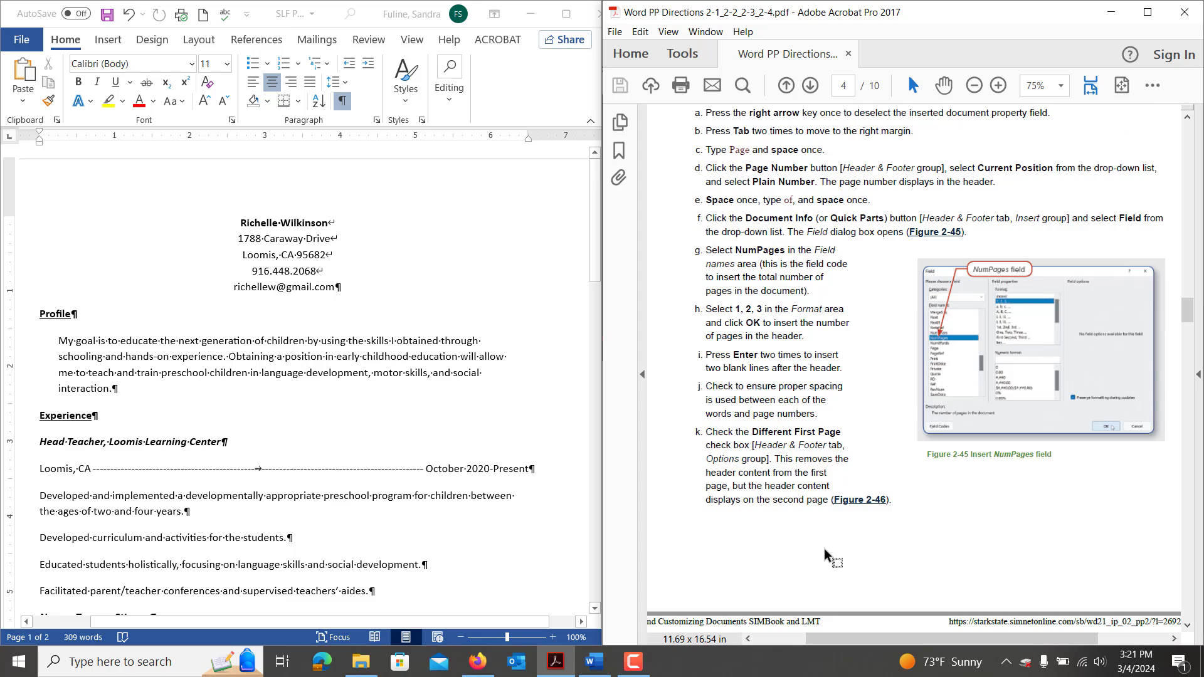
scroll(824, 548, "down", 2)
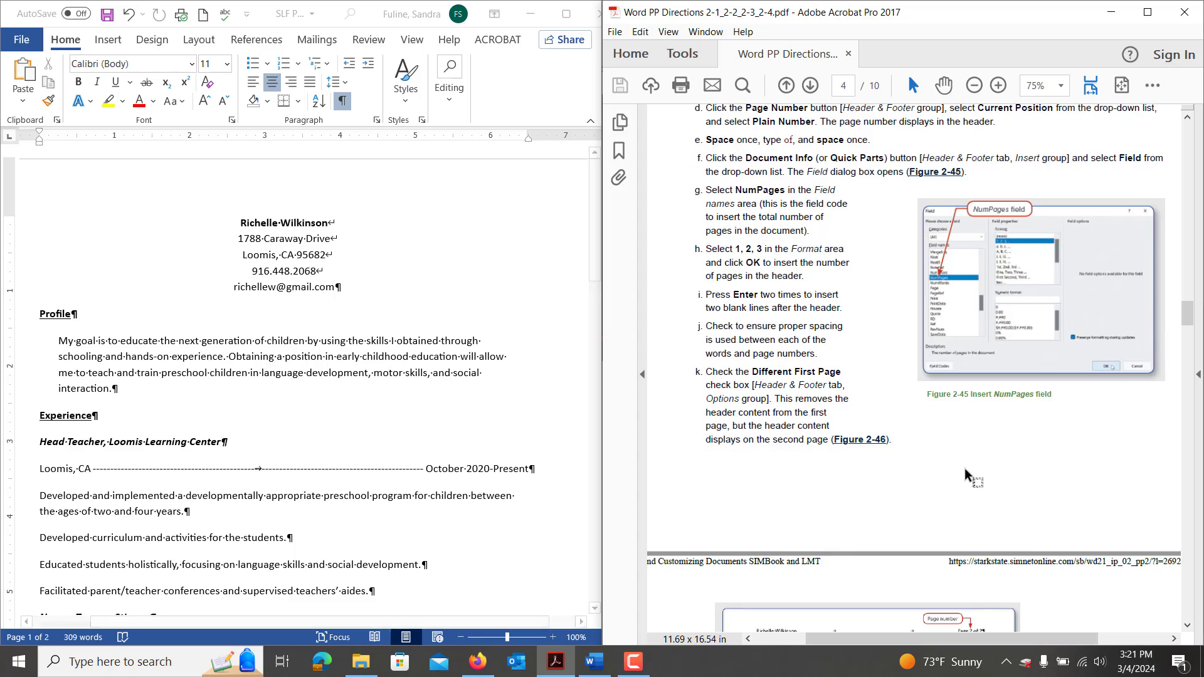
scroll(965, 468, "down", 7)
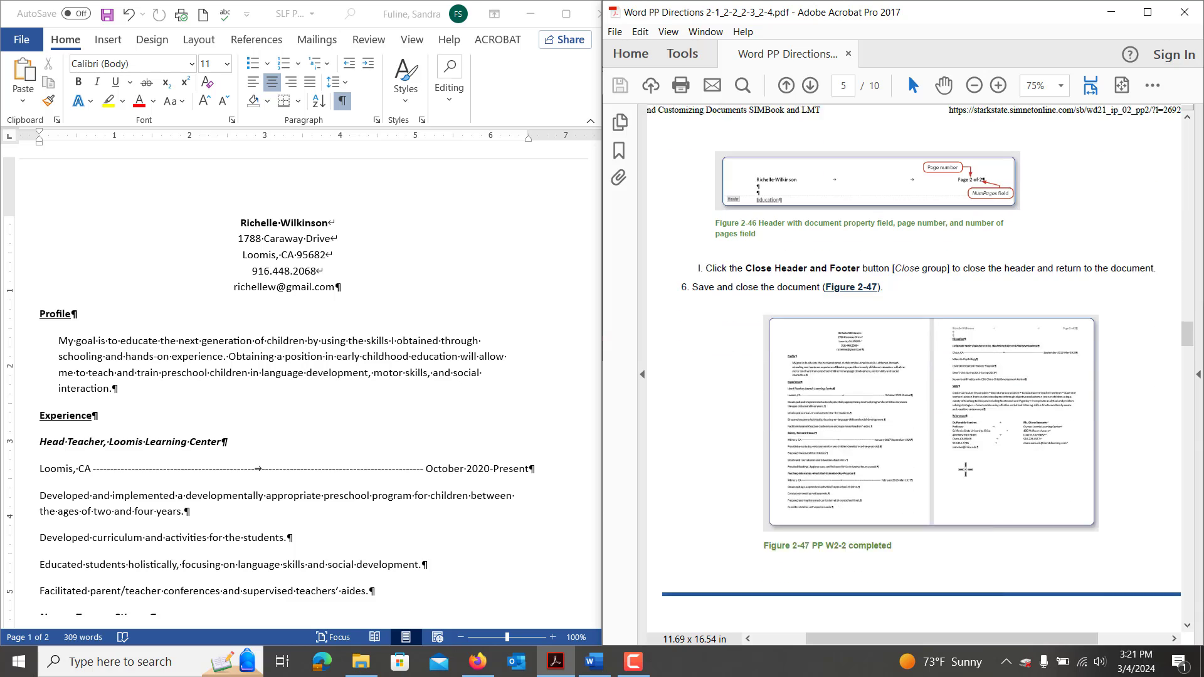
scroll(964, 467, "down", 8)
Save the resume as a new copy named SLF PP W2-3.
left_click(437, 296)
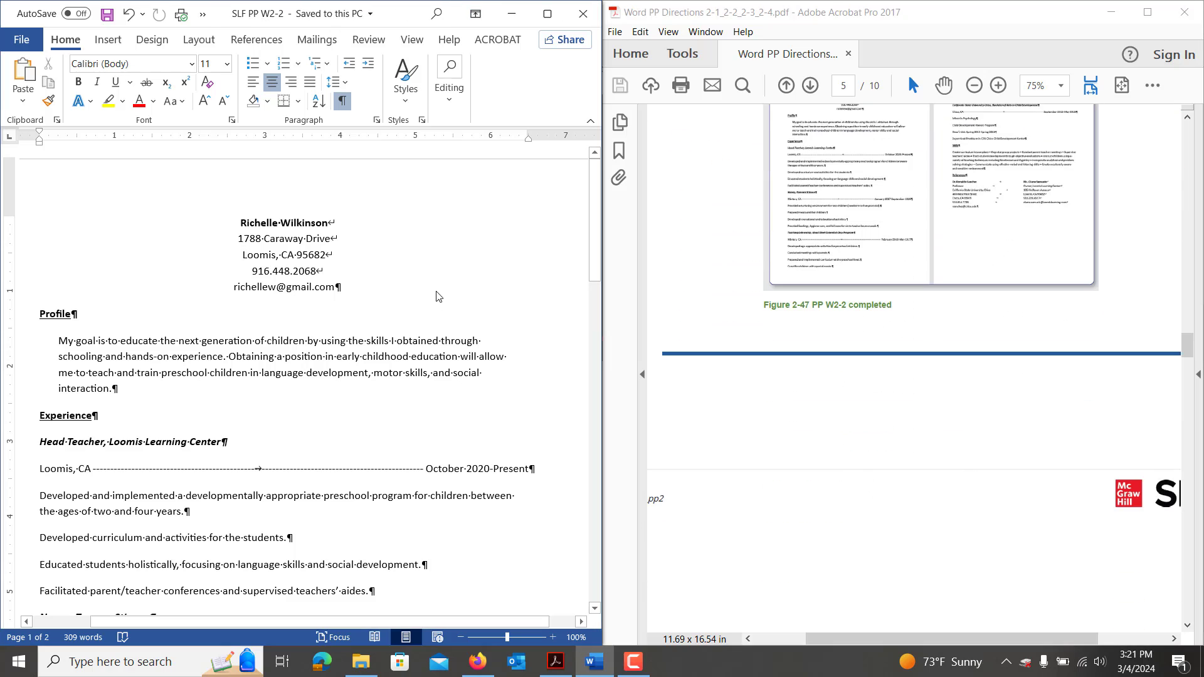
key("F12")
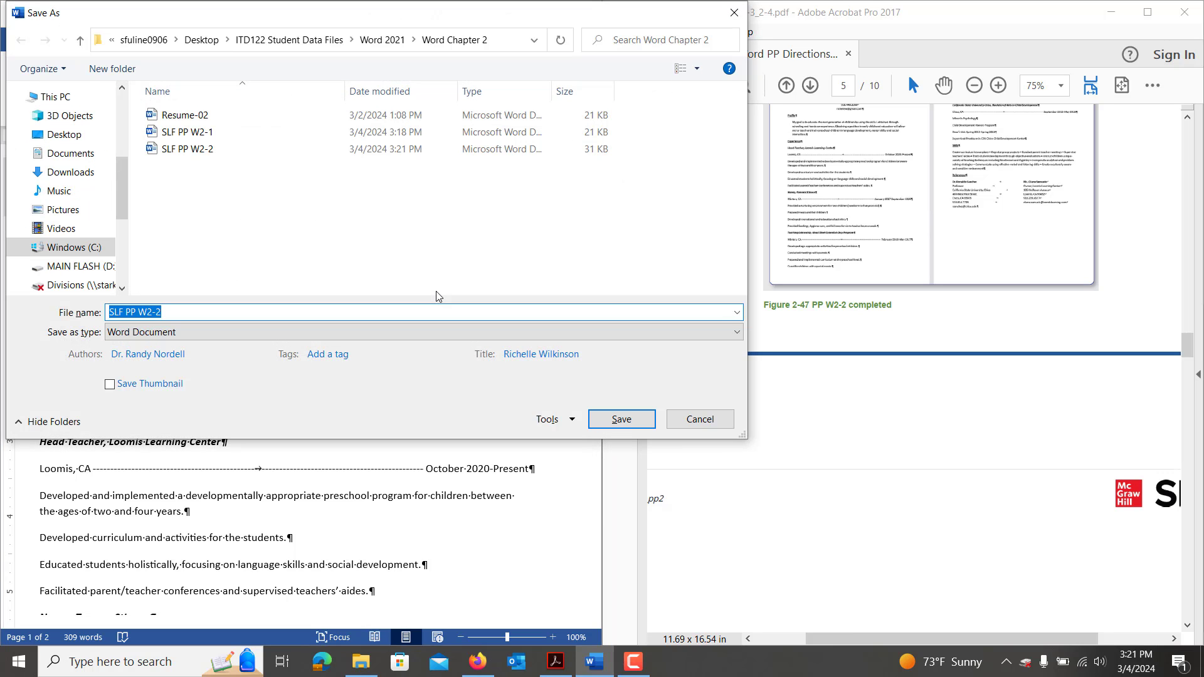
key("End")
key("BackSpace")
type("3")
key("Return")
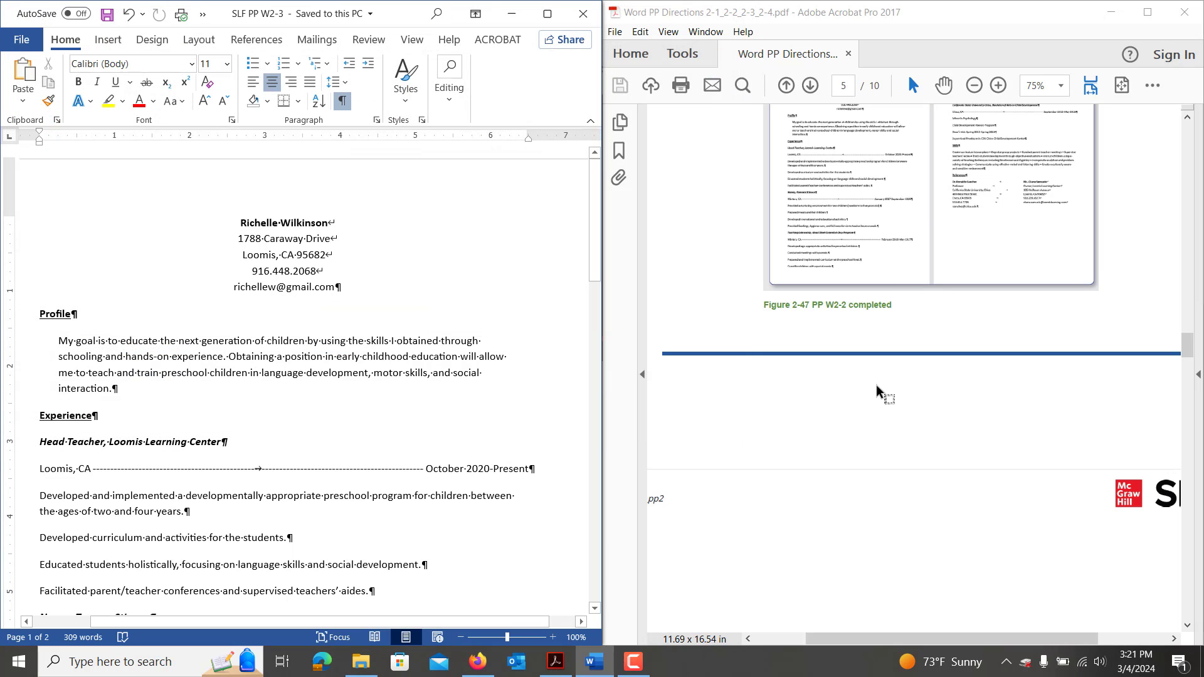
Maximize the Word window to fill the screen.
scroll(972, 470, "down", 8)
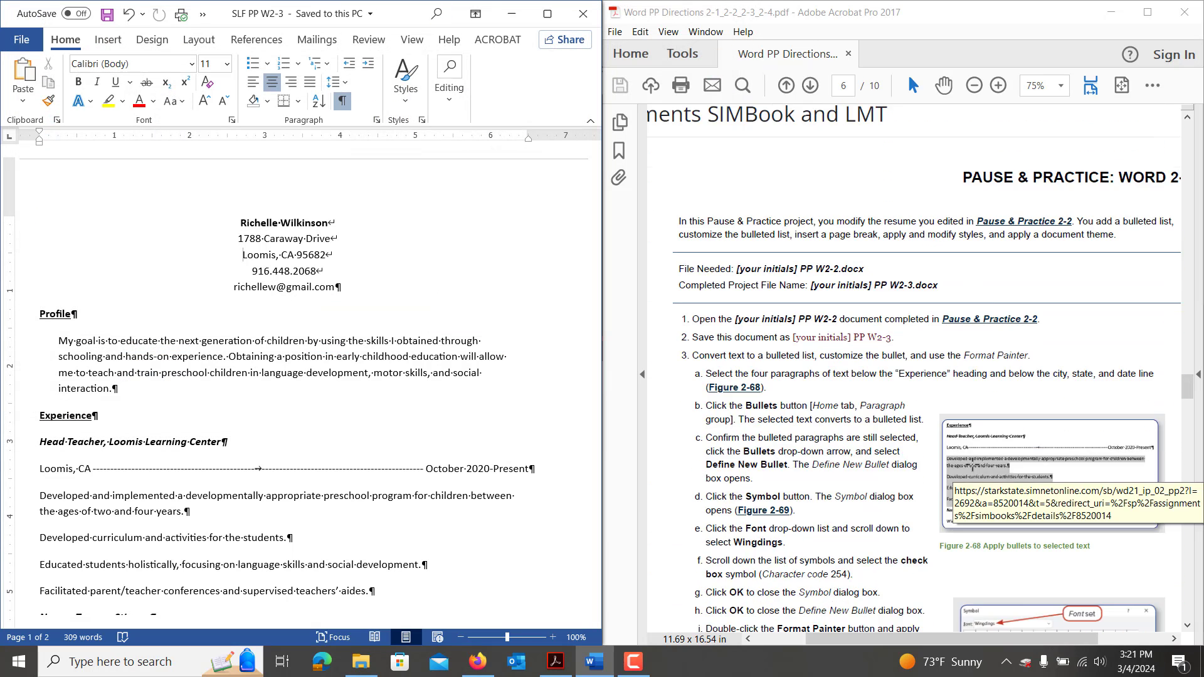
scroll(972, 467, "down", 5)
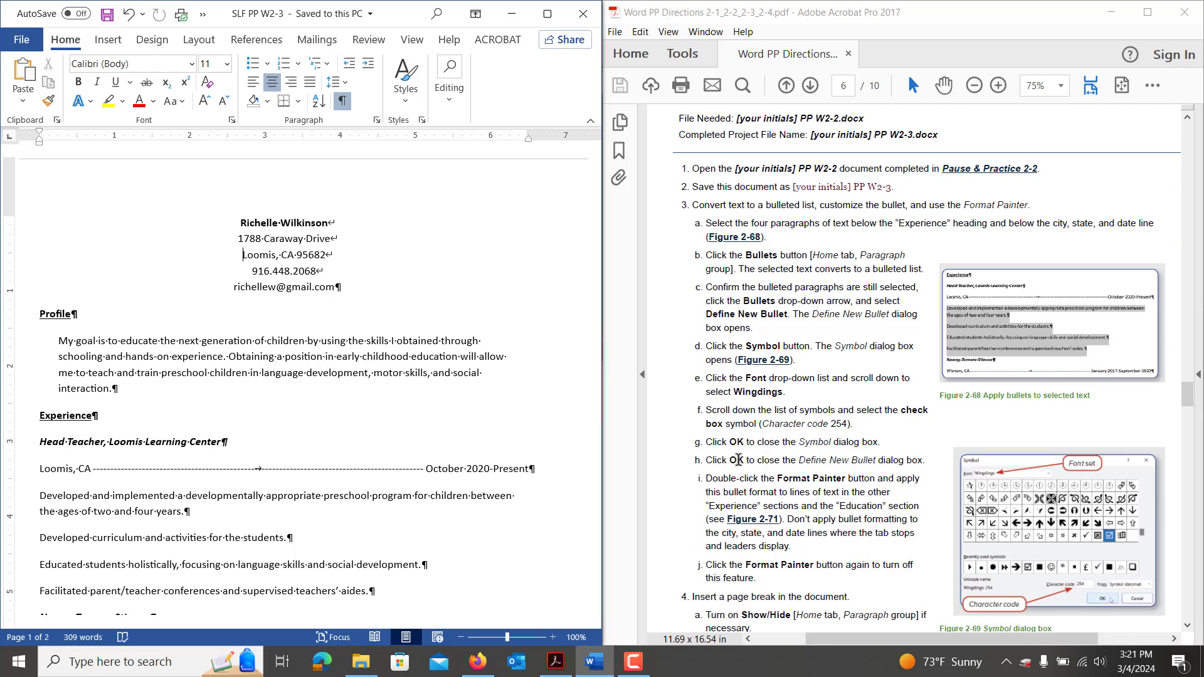
left_click(548, 13)
left_click(424, 42)
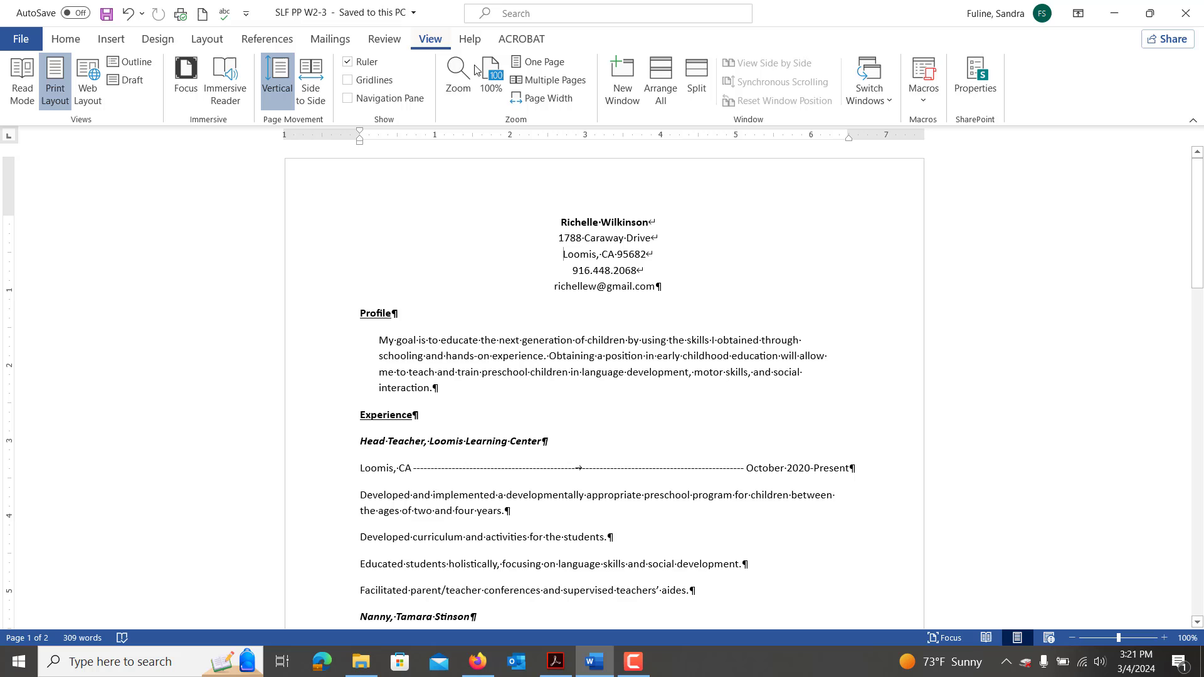
Show pages side by side and apply round bullets to the four Head Teacher duty lines.
left_click(548, 80)
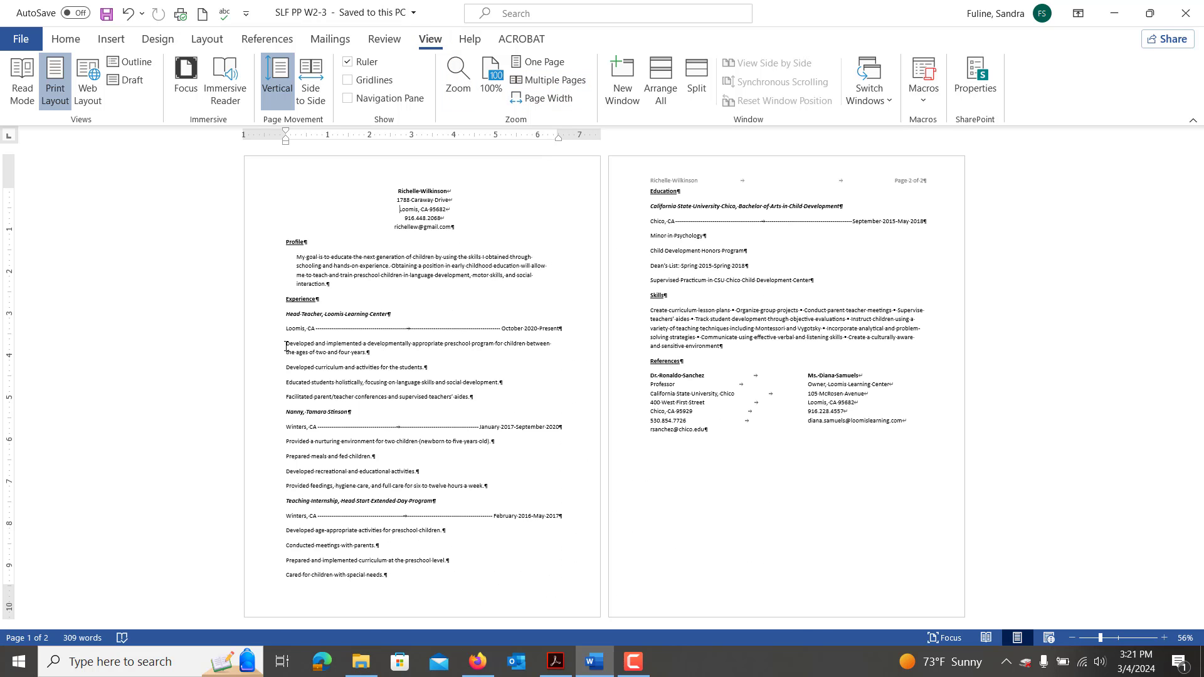
left_click_drag(286, 344, 498, 397)
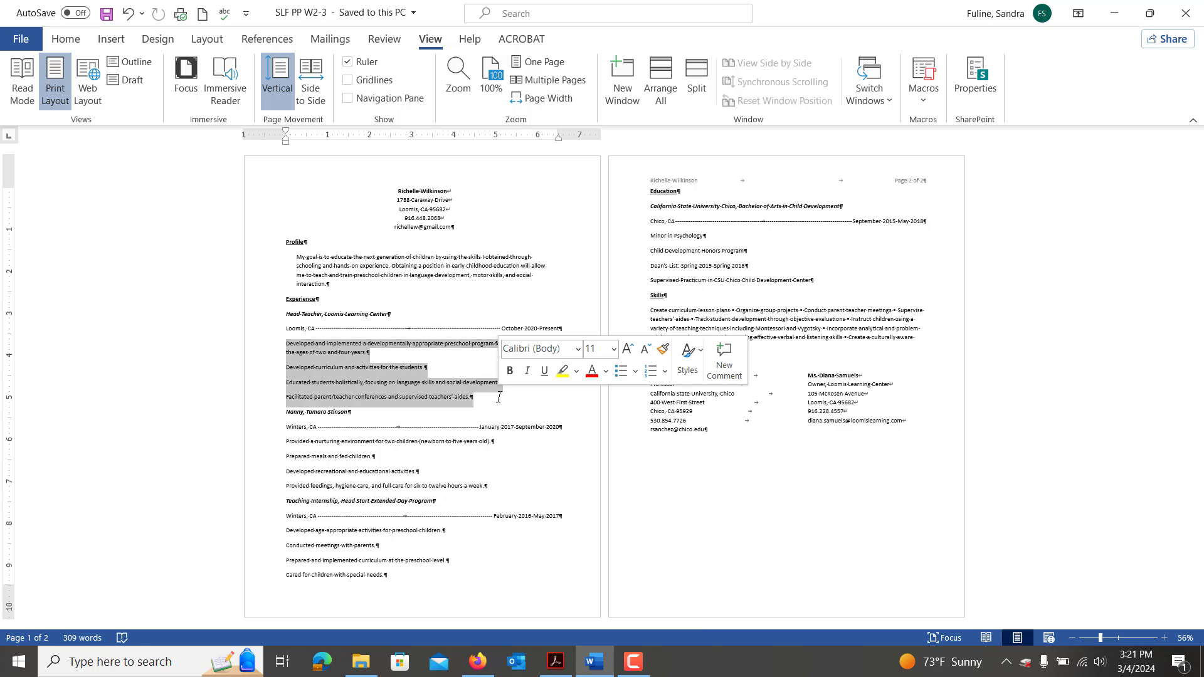
left_click(68, 42)
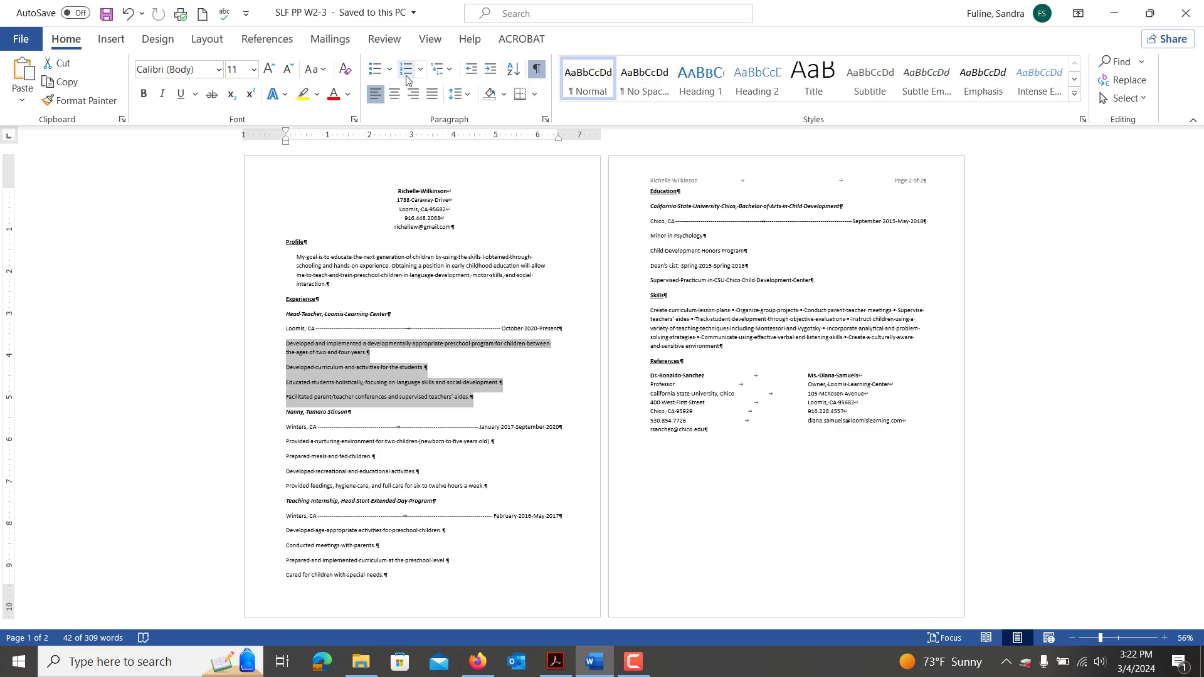
left_click(389, 73)
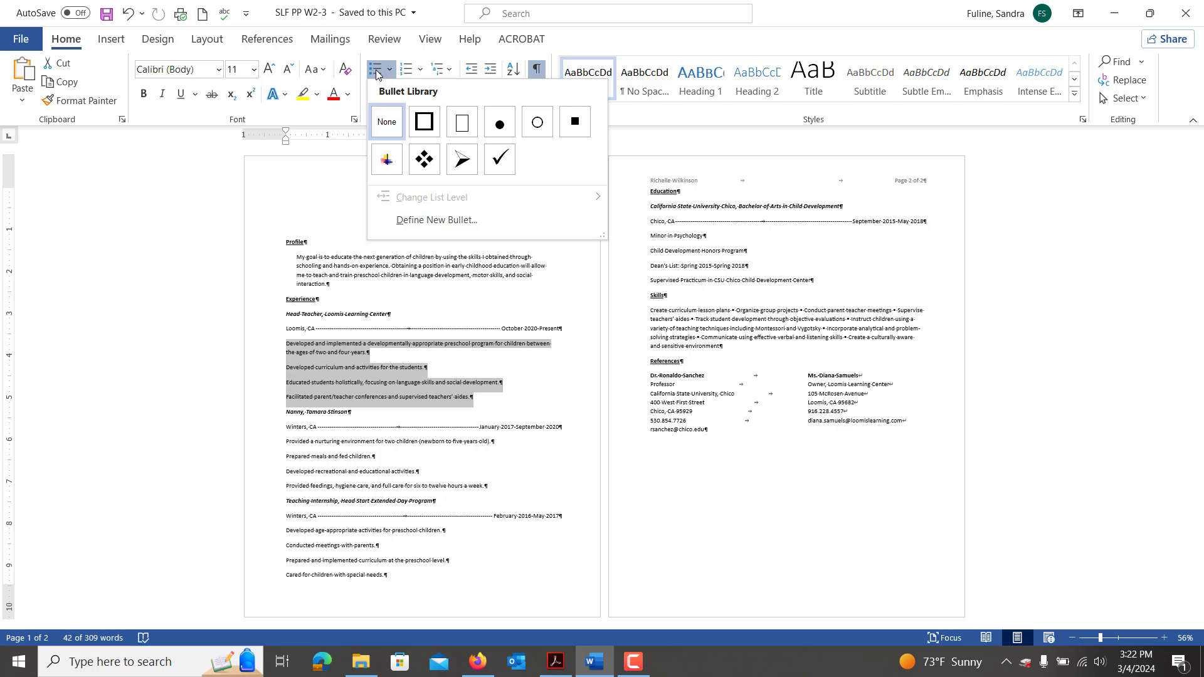
left_click(376, 71)
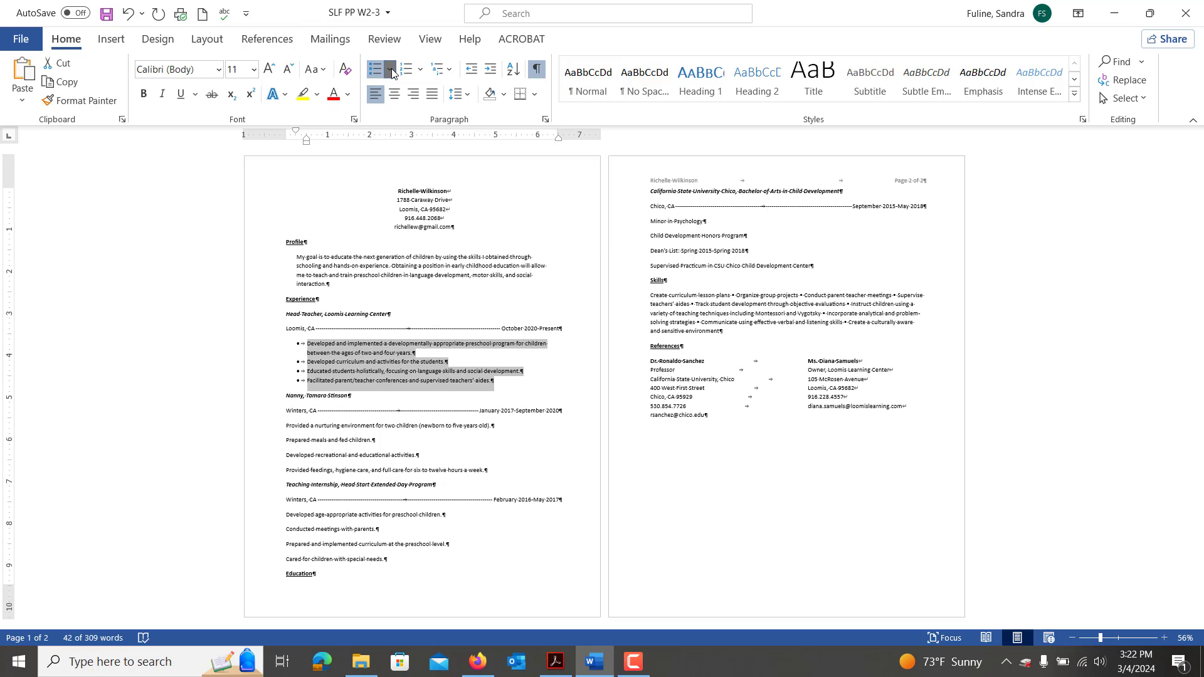
Define a new bullet using the Wingdings check-box symbol, character code 254.
left_click(390, 71)
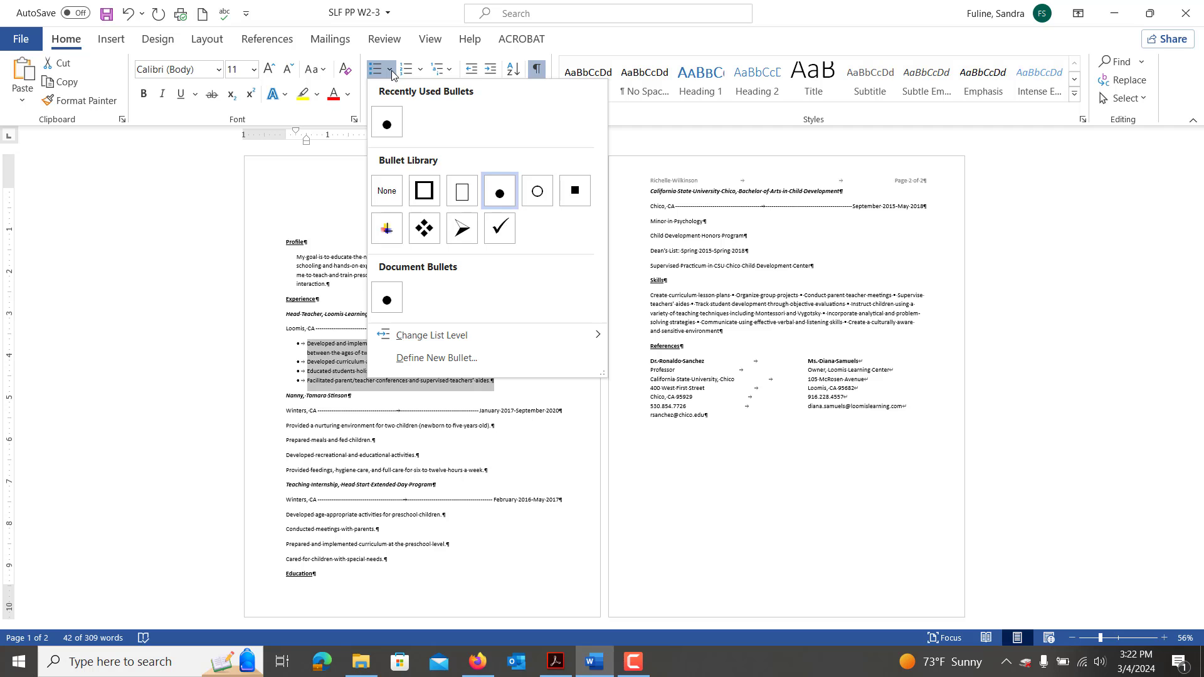
left_click(409, 358)
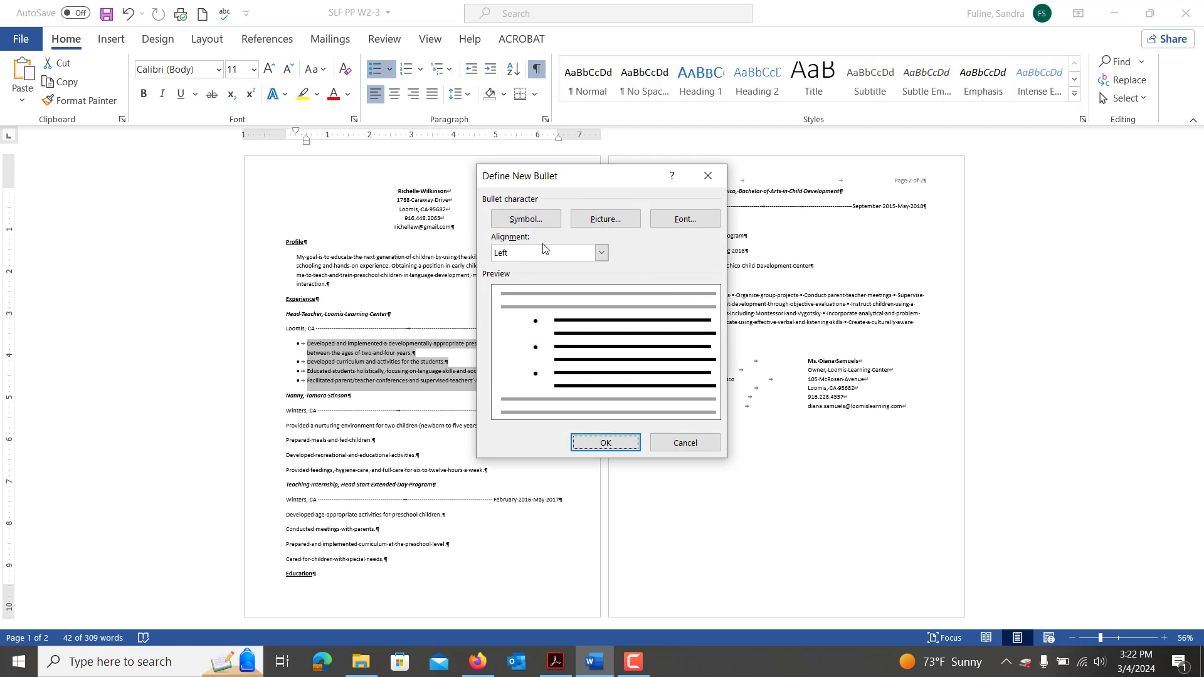
left_click(539, 219)
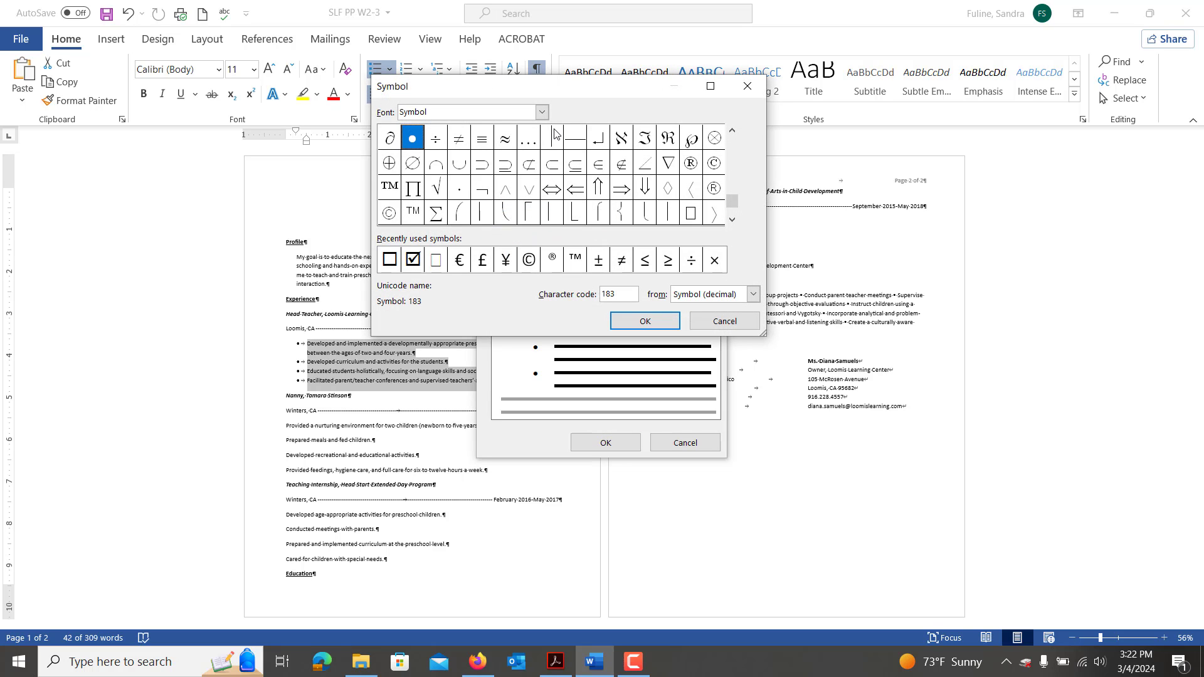
left_click(543, 113)
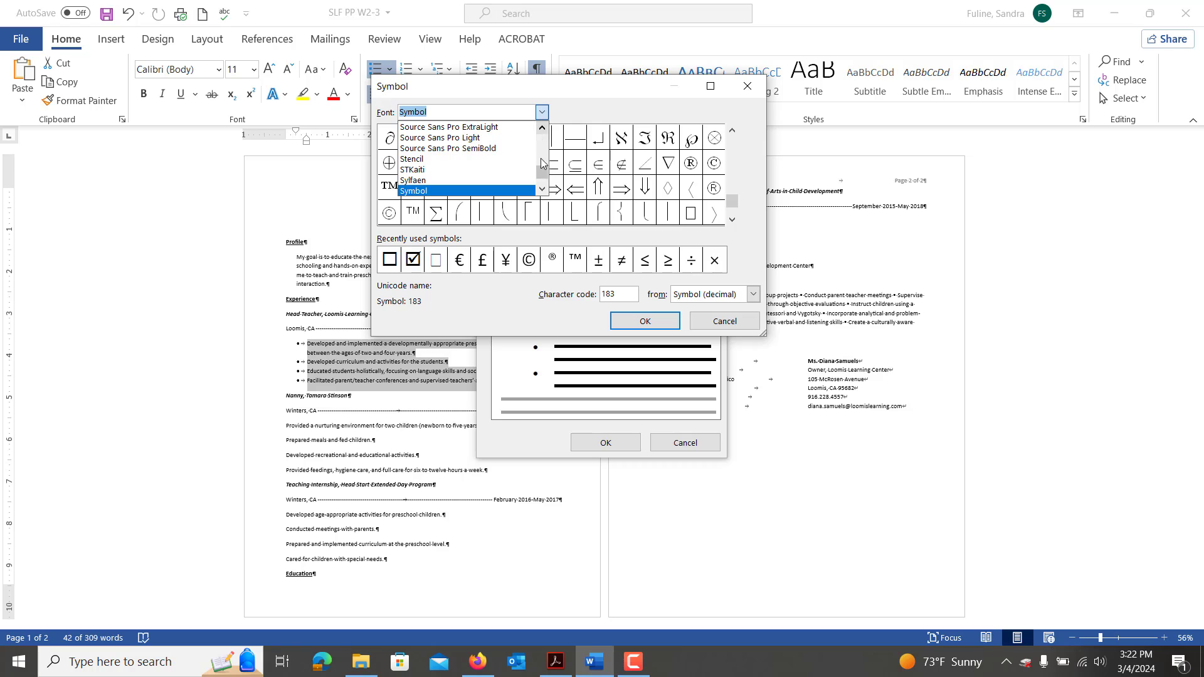
scroll(540, 174, "down", 10)
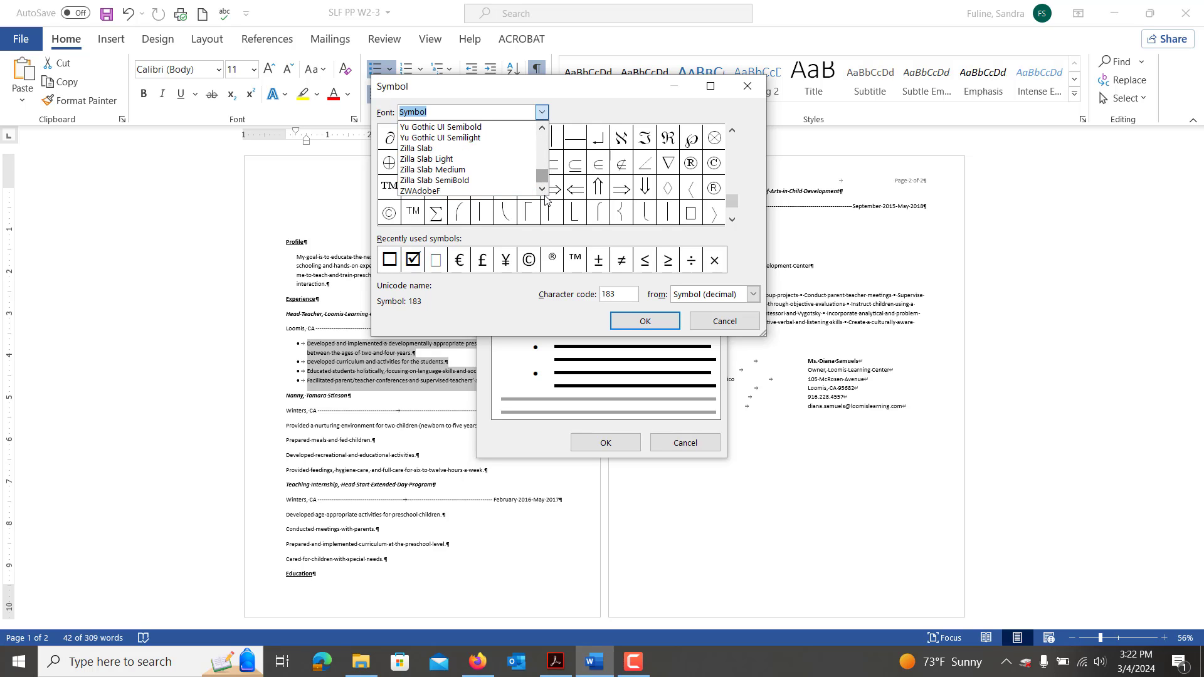
left_click(542, 129)
left_click(542, 129)
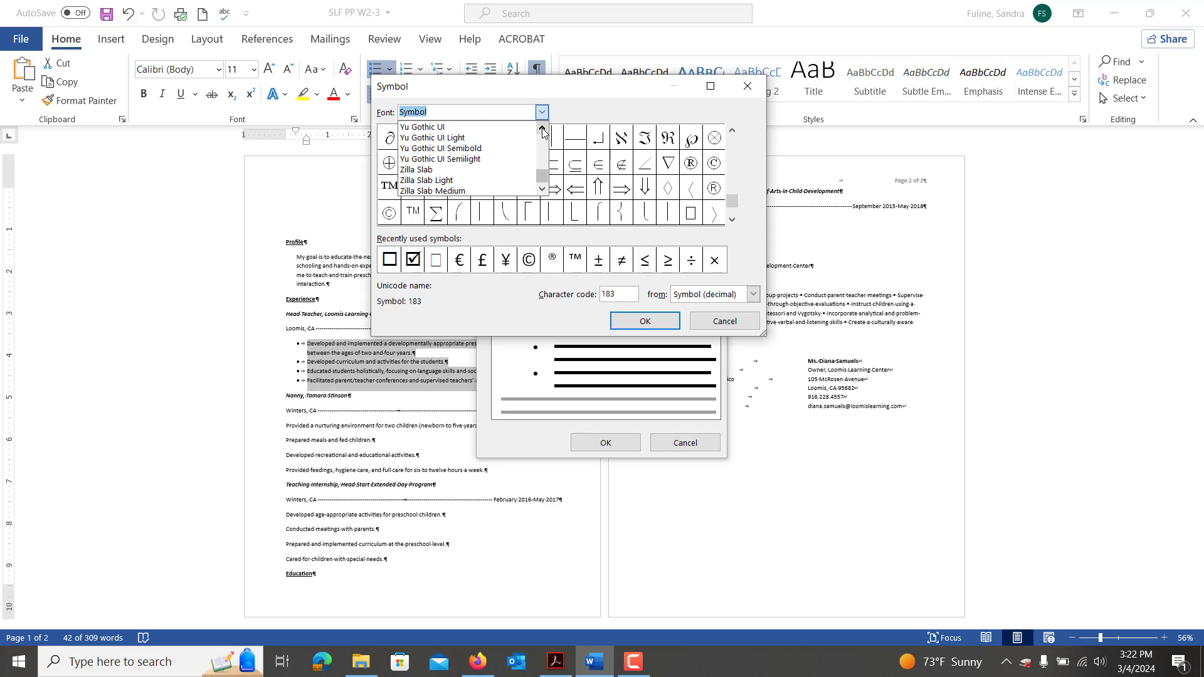
left_click(542, 129)
left_click(542, 128)
left_click(542, 129)
left_click(543, 129)
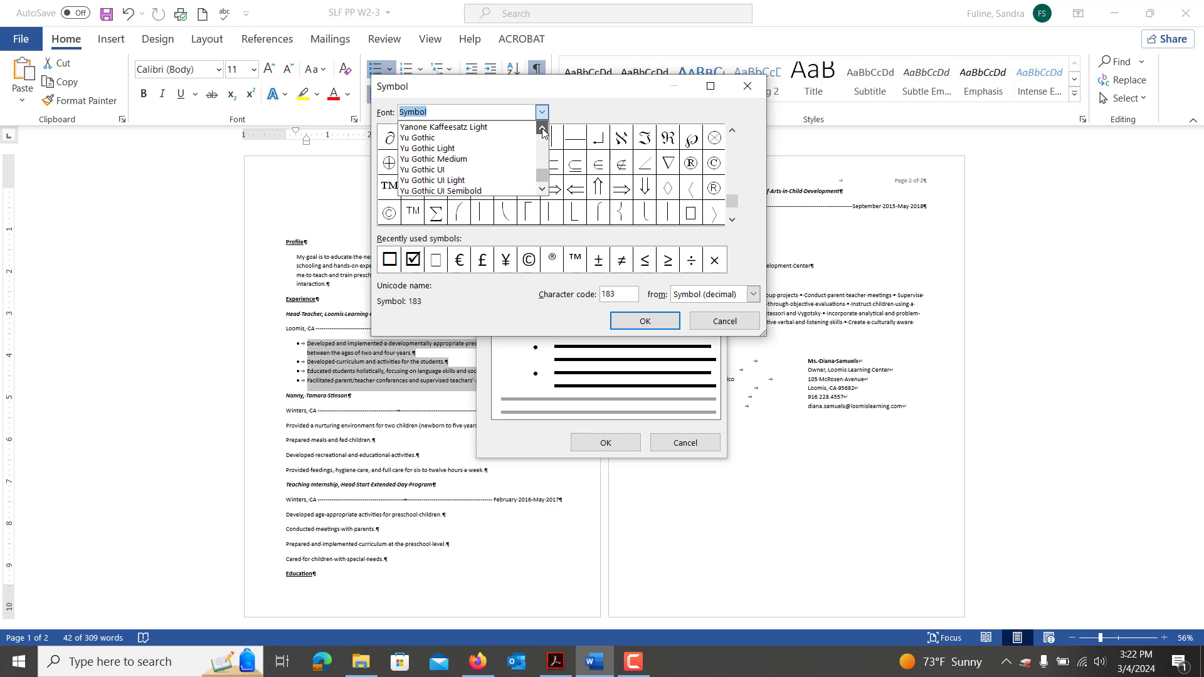
left_click(543, 128)
left_click(542, 128)
left_click(543, 129)
left_click(542, 129)
left_click(542, 129)
left_click(543, 129)
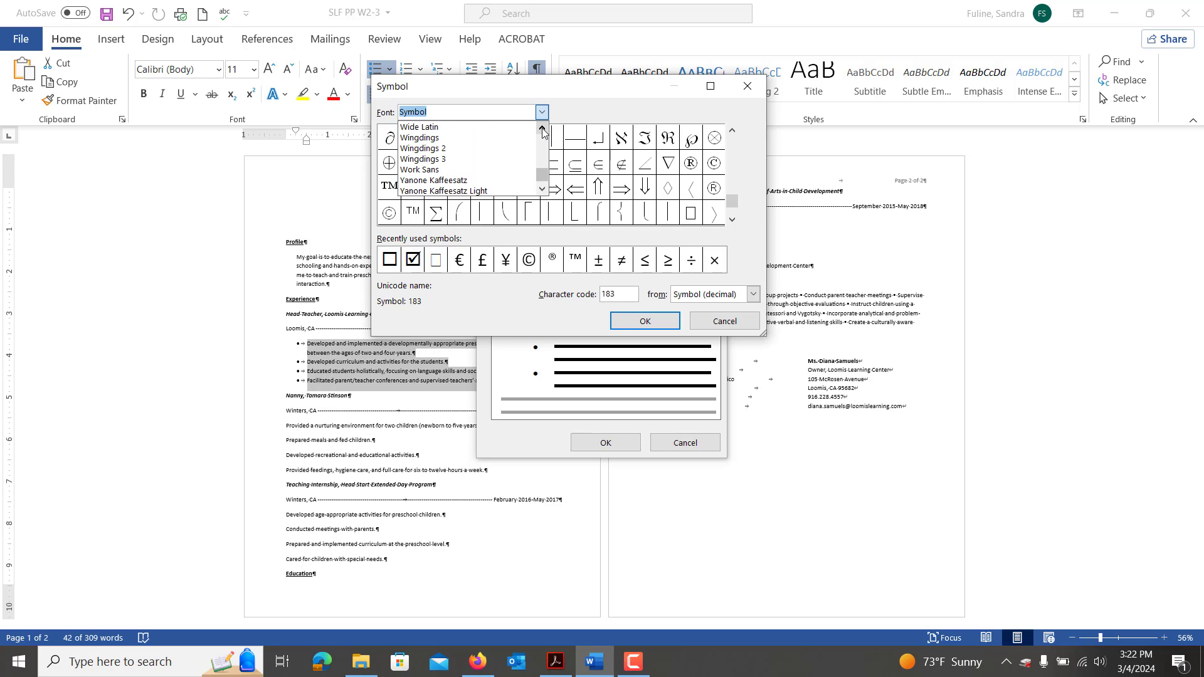
left_click(467, 139)
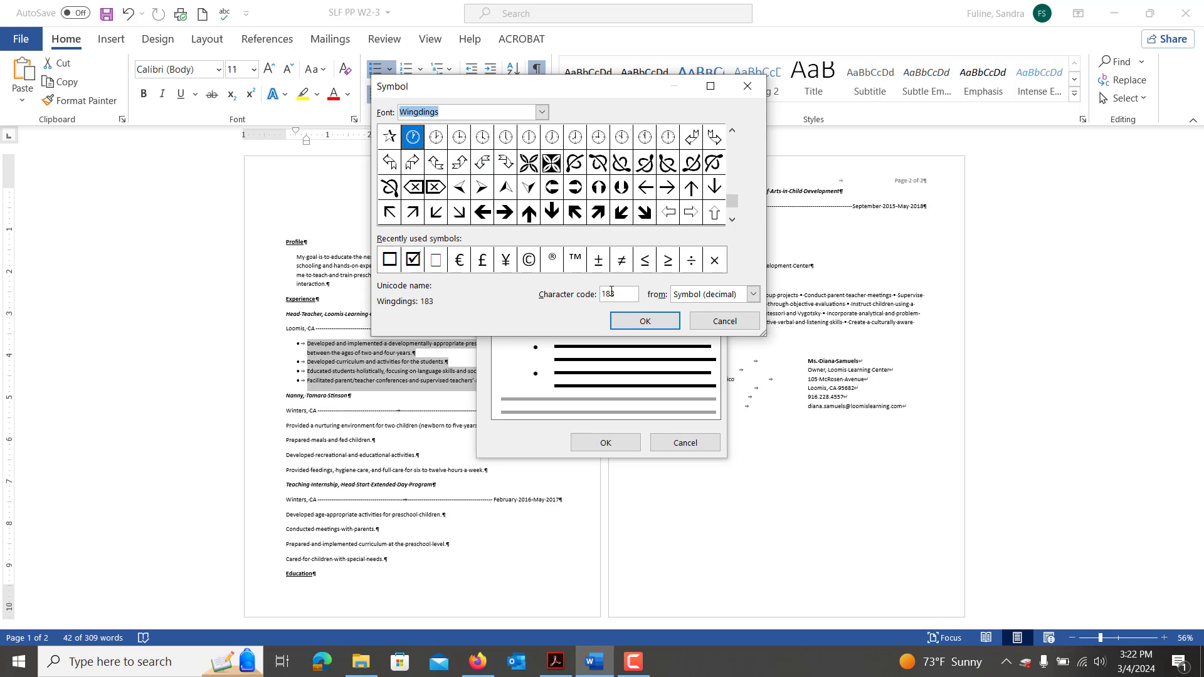
left_click_drag(619, 291, 579, 294)
type("254")
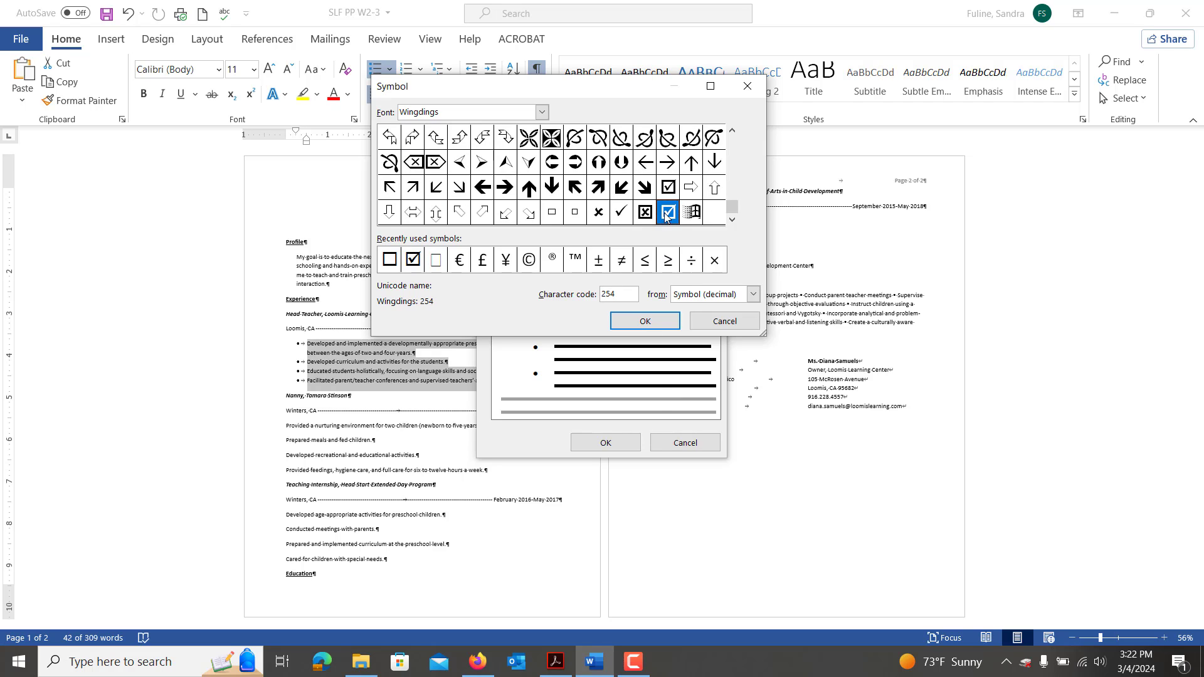
left_click(646, 321)
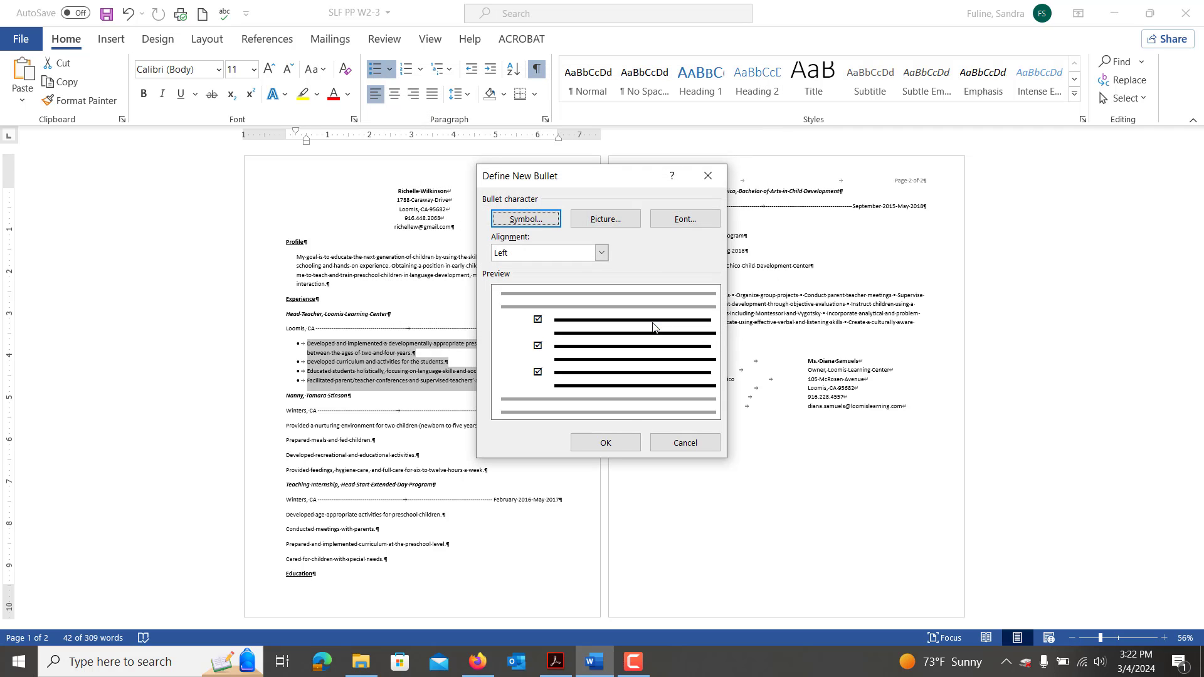
Apply check-box bullets to the Head Teacher duties and Format-Paint them onto the Nanny, Internship and Psychology lines.
left_click(606, 442)
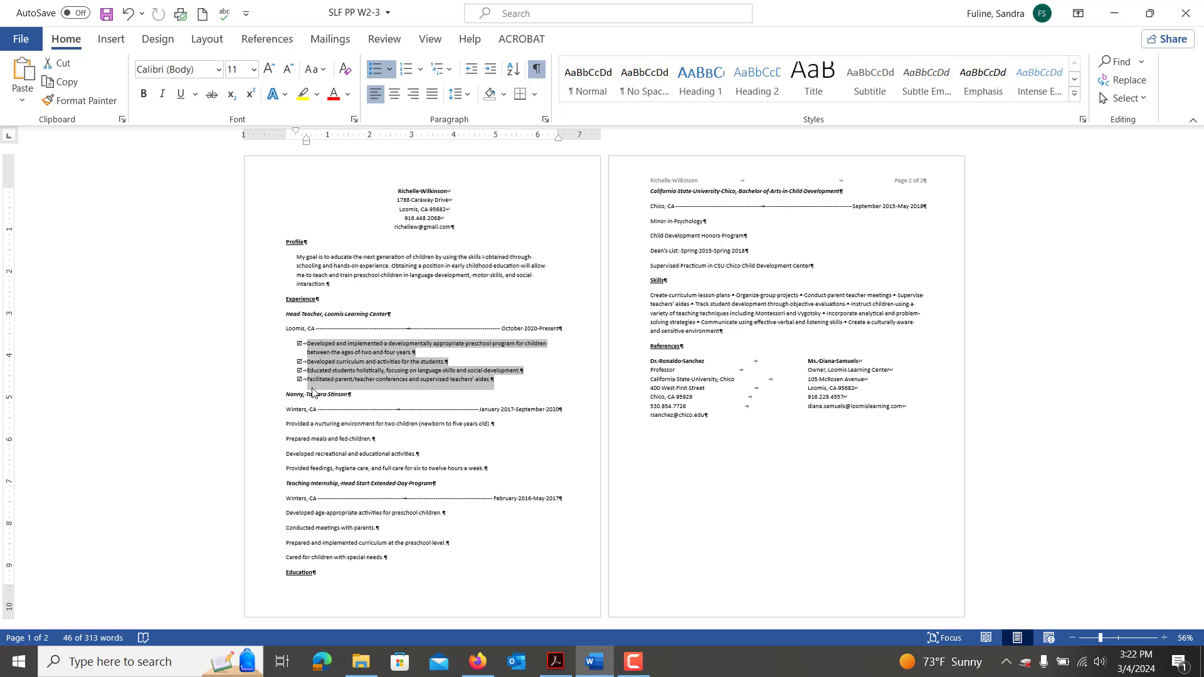
left_click(88, 103)
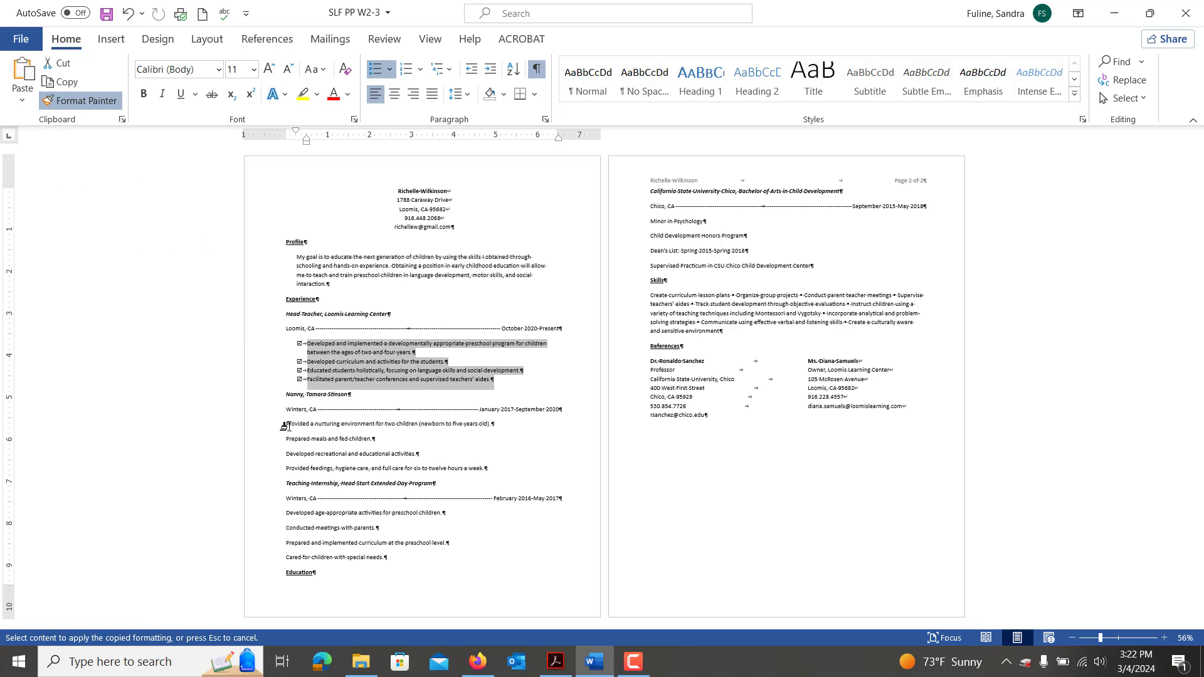
left_click_drag(279, 424, 491, 467)
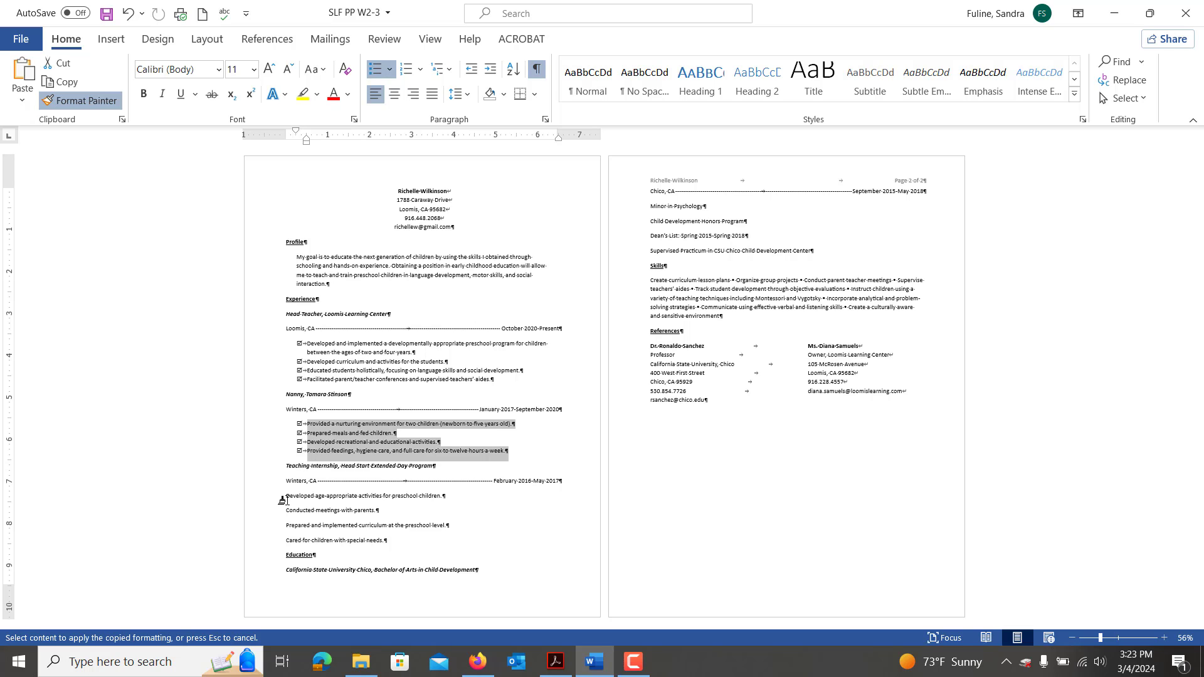
mouse_move(279, 501)
left_mouse_down()
mouse_move(370, 511)
mouse_move(392, 543)
left_mouse_up()
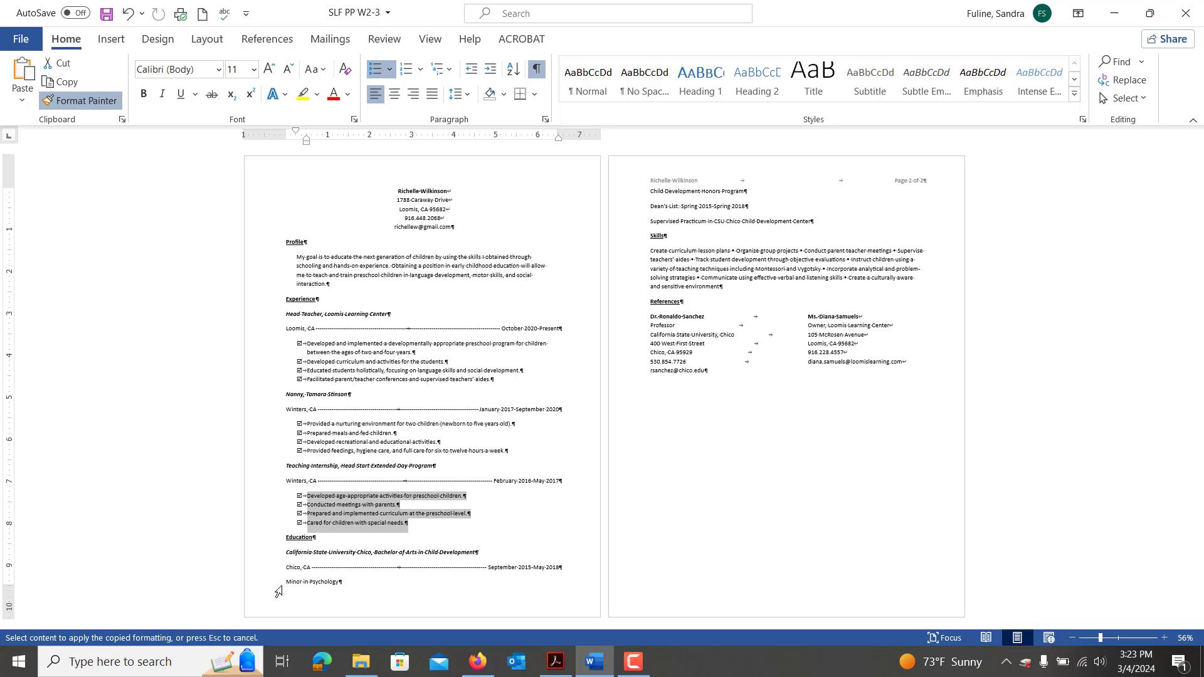
mouse_move(280, 583)
left_mouse_down()
mouse_move(371, 591)
mouse_move(439, 467)
mouse_move(780, 260)
mouse_move(815, 207)
mouse_move(820, 219)
left_mouse_up()
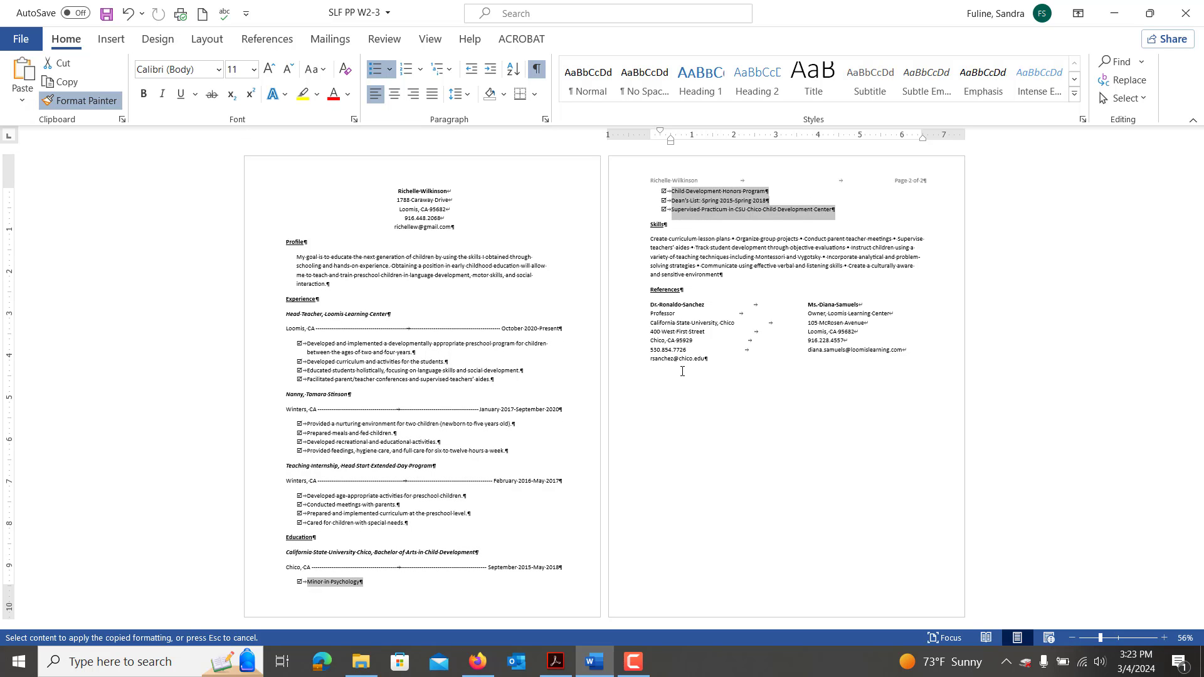
key("Escape")
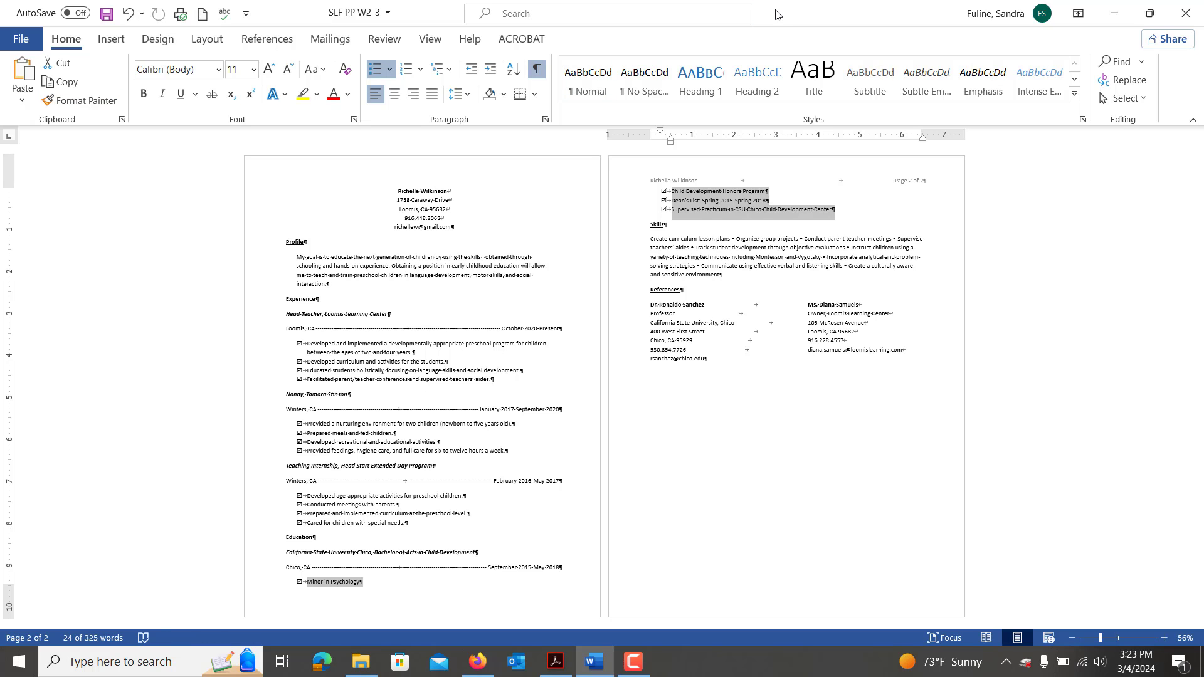
left_click_drag(778, 16, 17, 206)
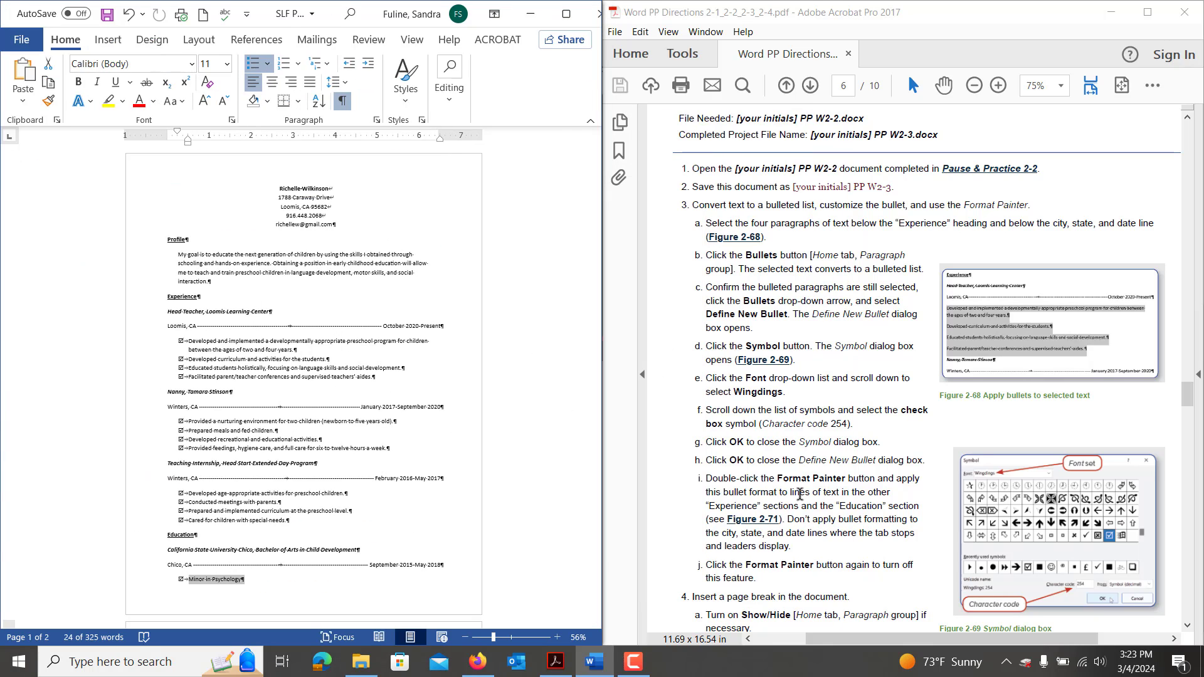
Insert a Ctrl+Enter page break directly before the Education heading.
scroll(800, 495, "down", 1)
scroll(800, 495, "down", 5)
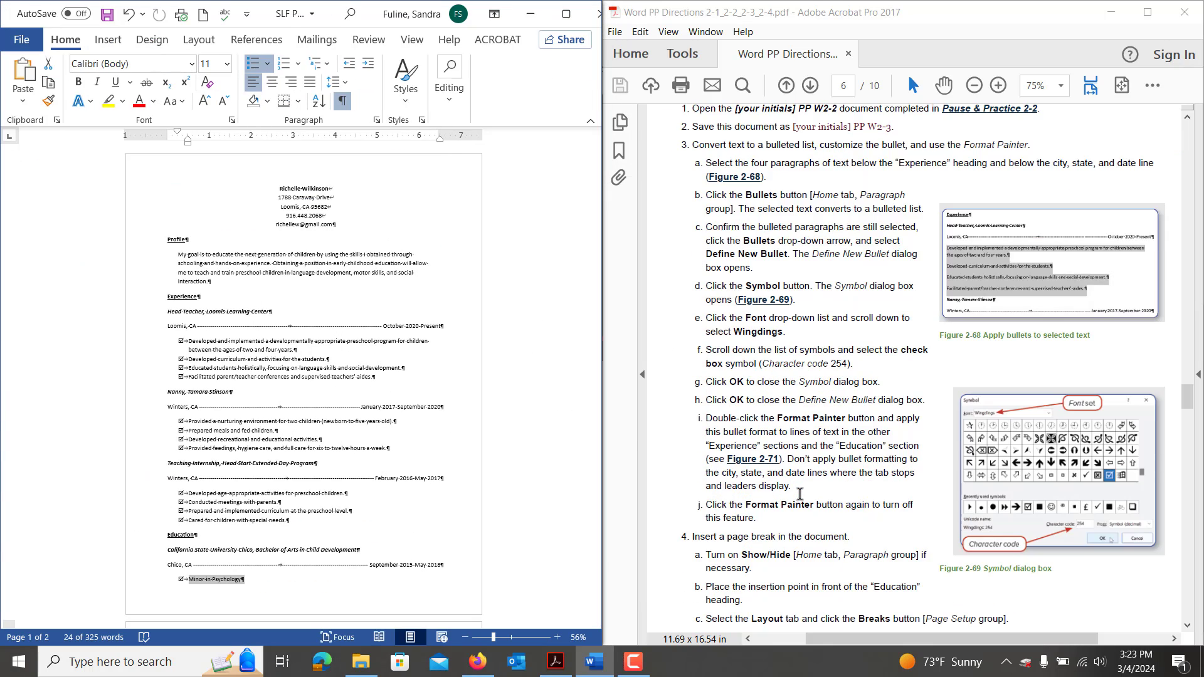
scroll(800, 495, "down", 5)
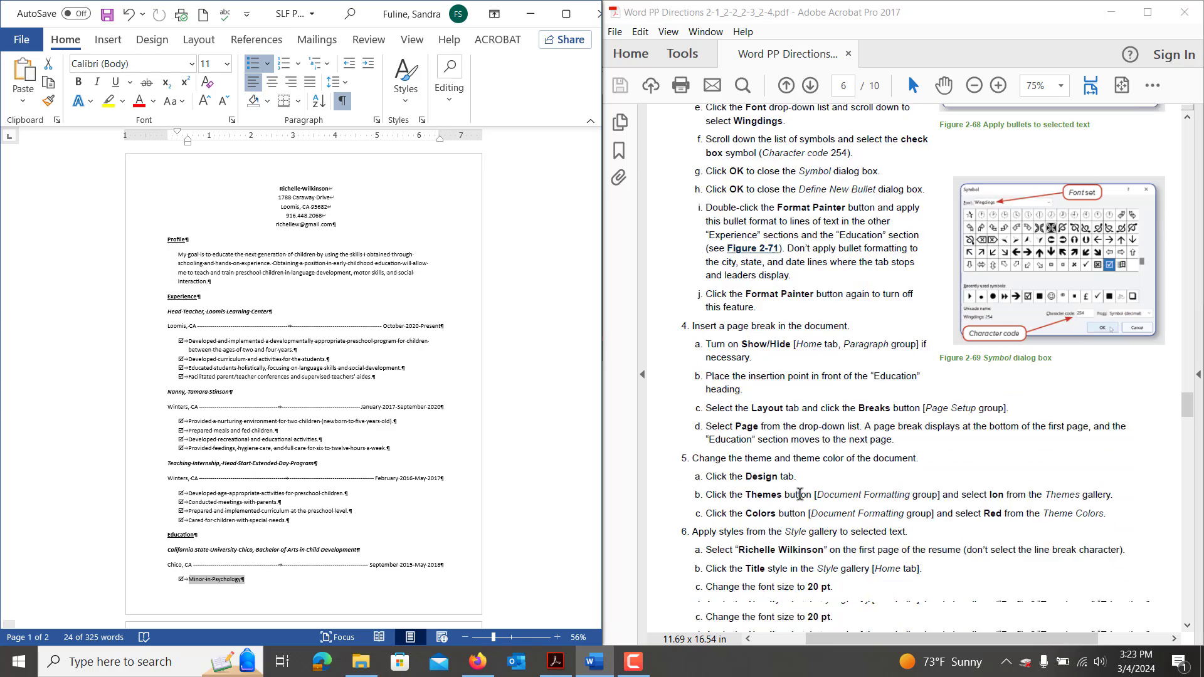
scroll(800, 495, "down", 1)
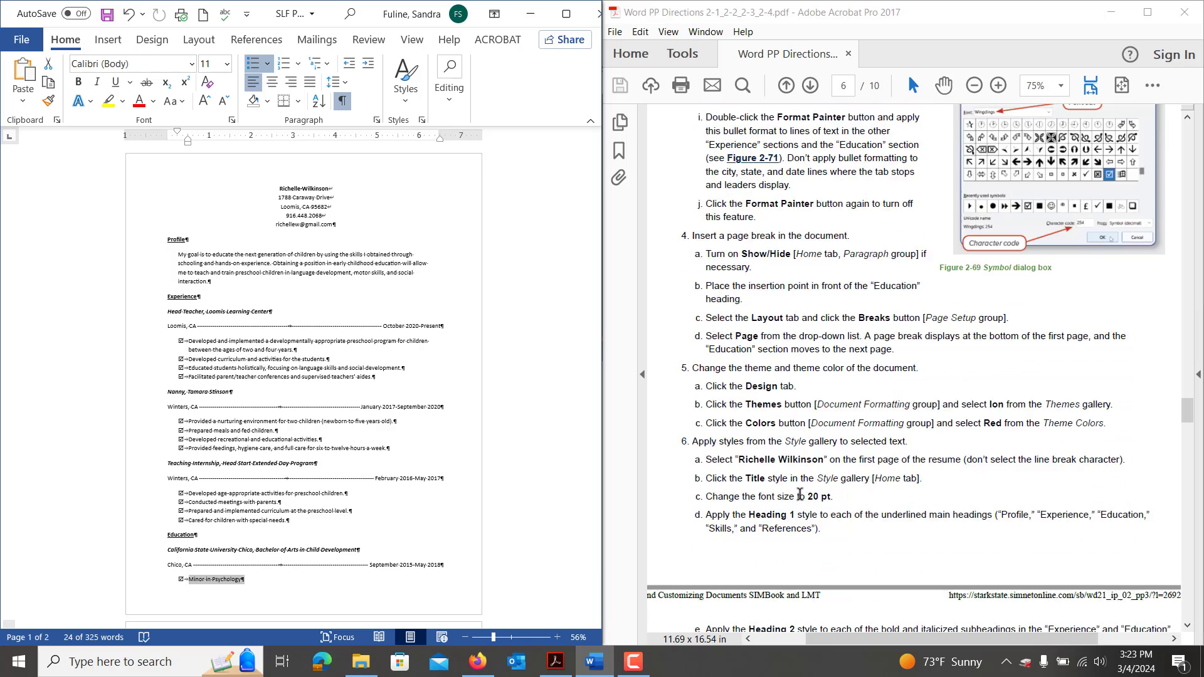
left_click(168, 536)
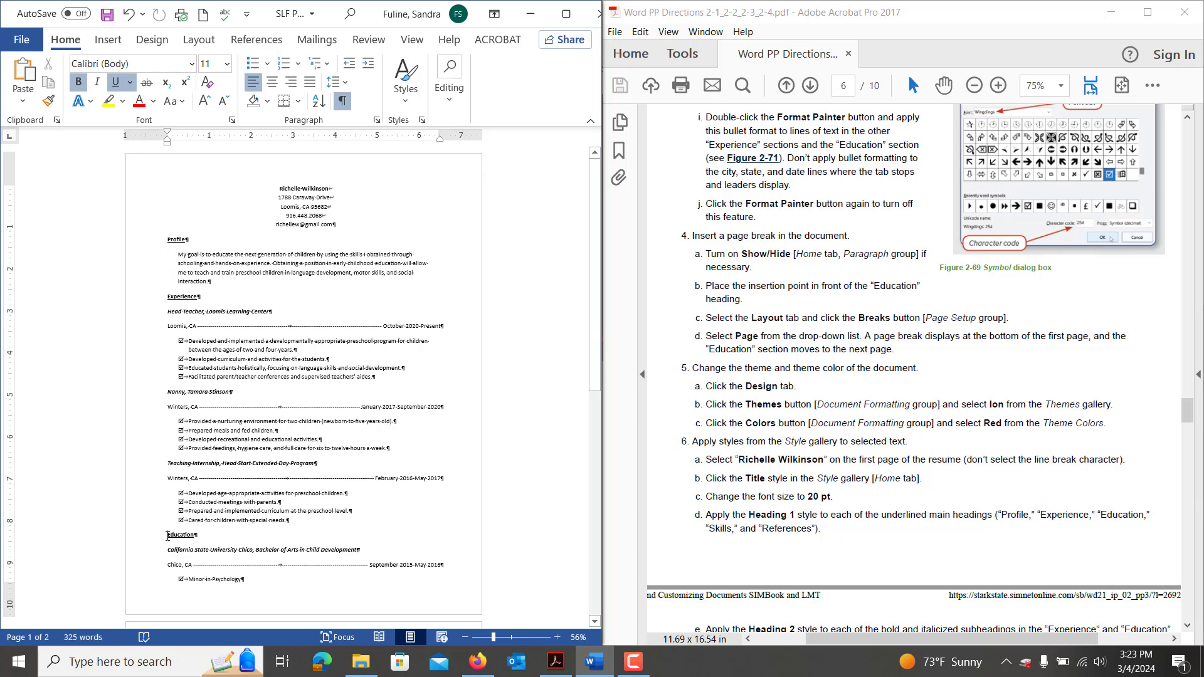
key("Return")
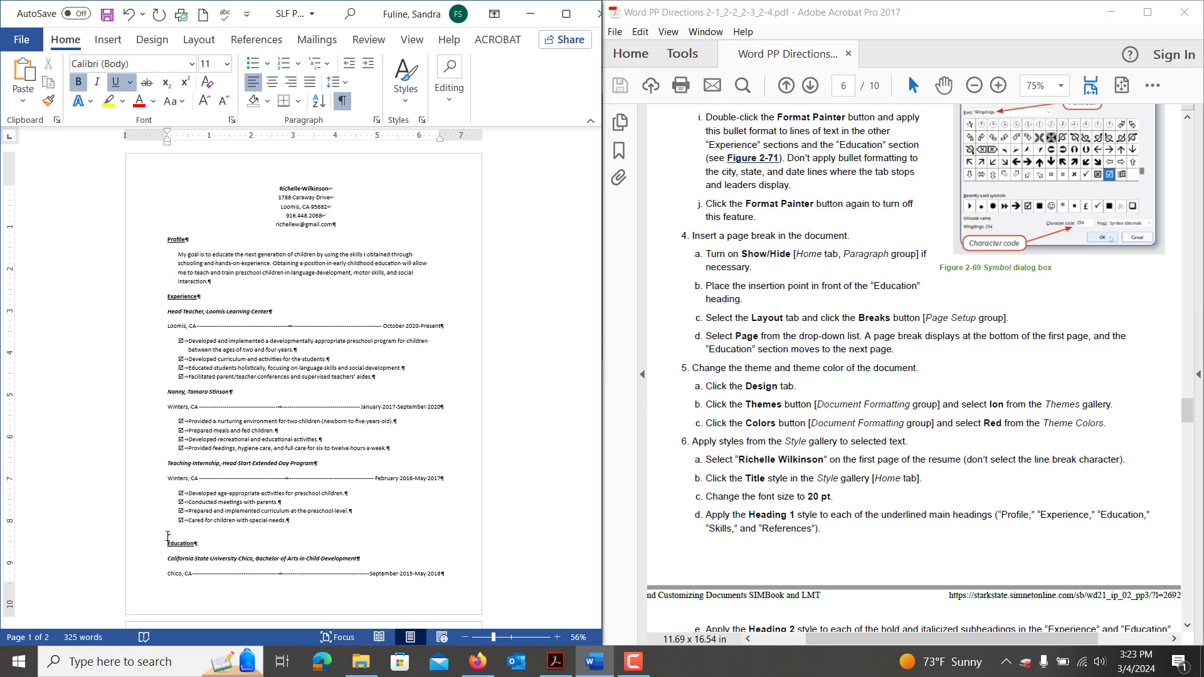
key("BackSpace")
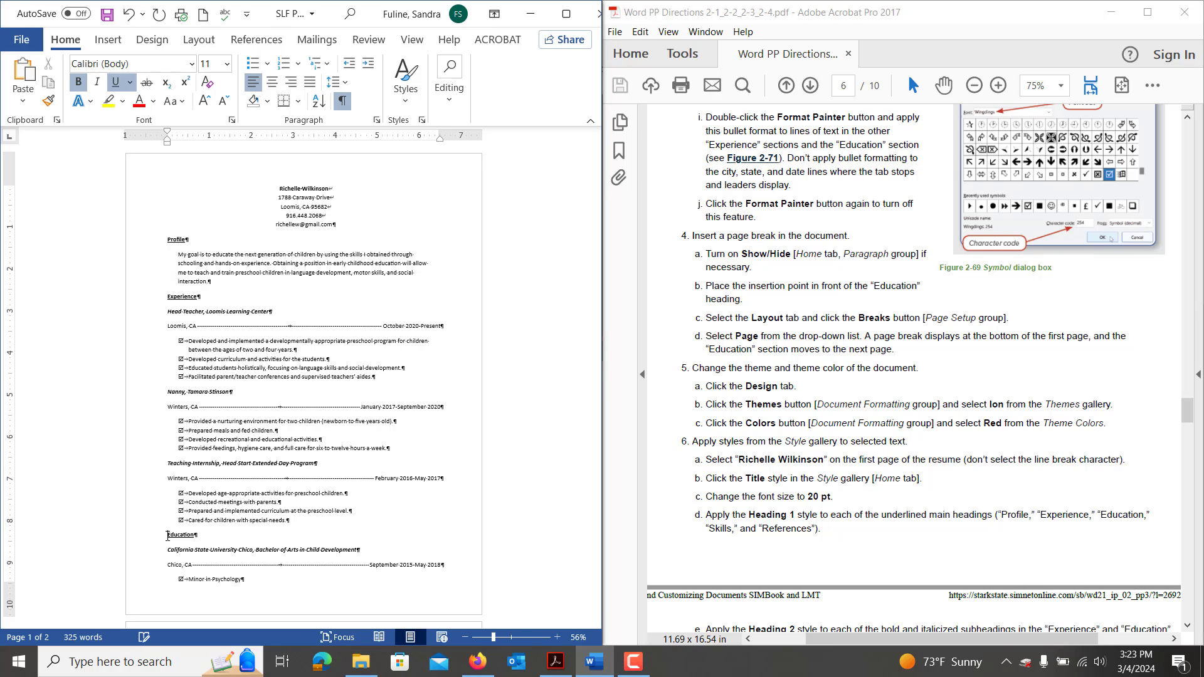
key("ctrl+Return")
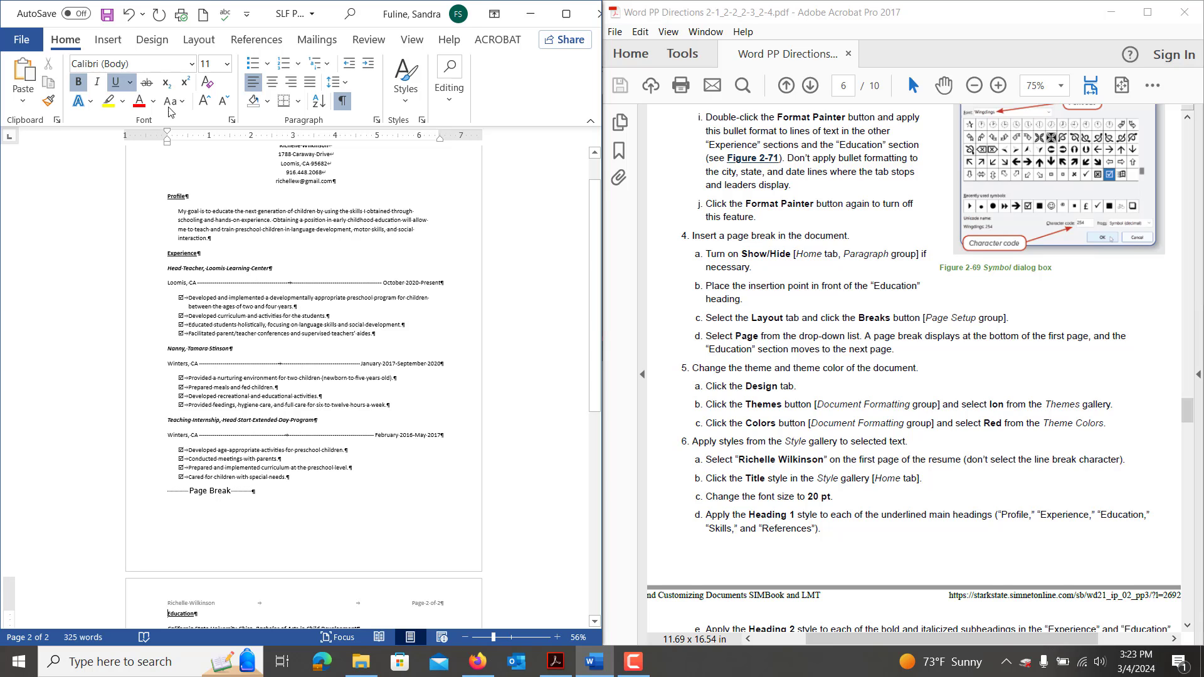
From the Design tab galleries, pick the Ion theme and then the Red color set.
left_click(141, 44)
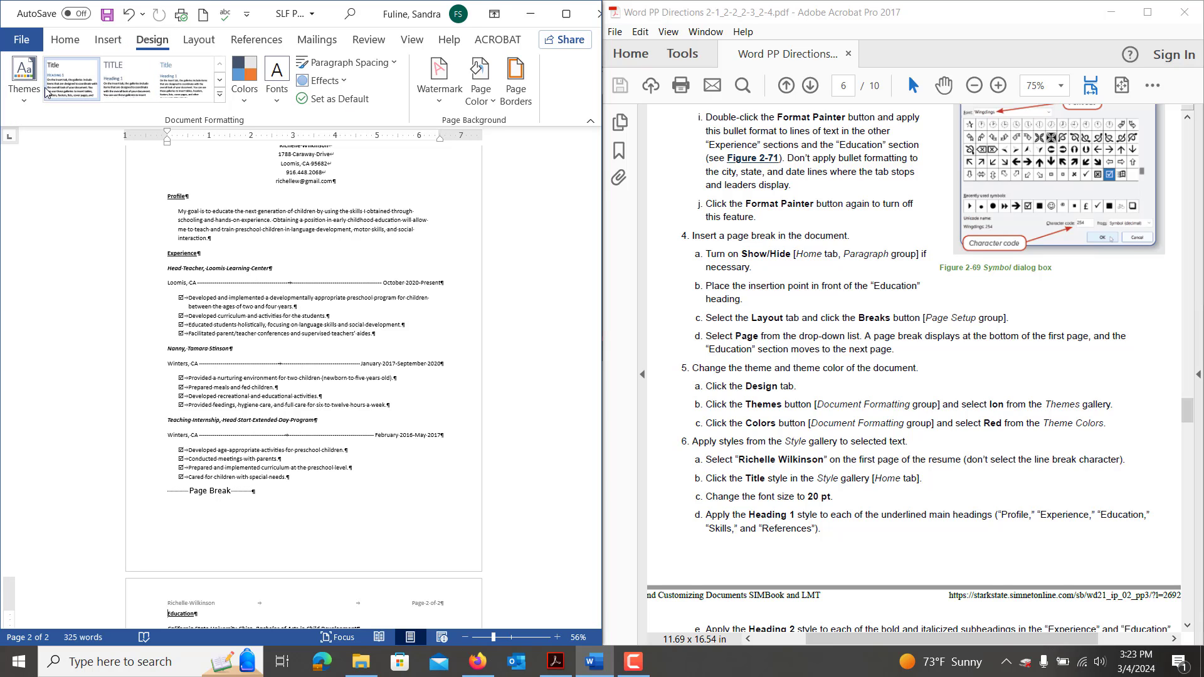
left_click(25, 81)
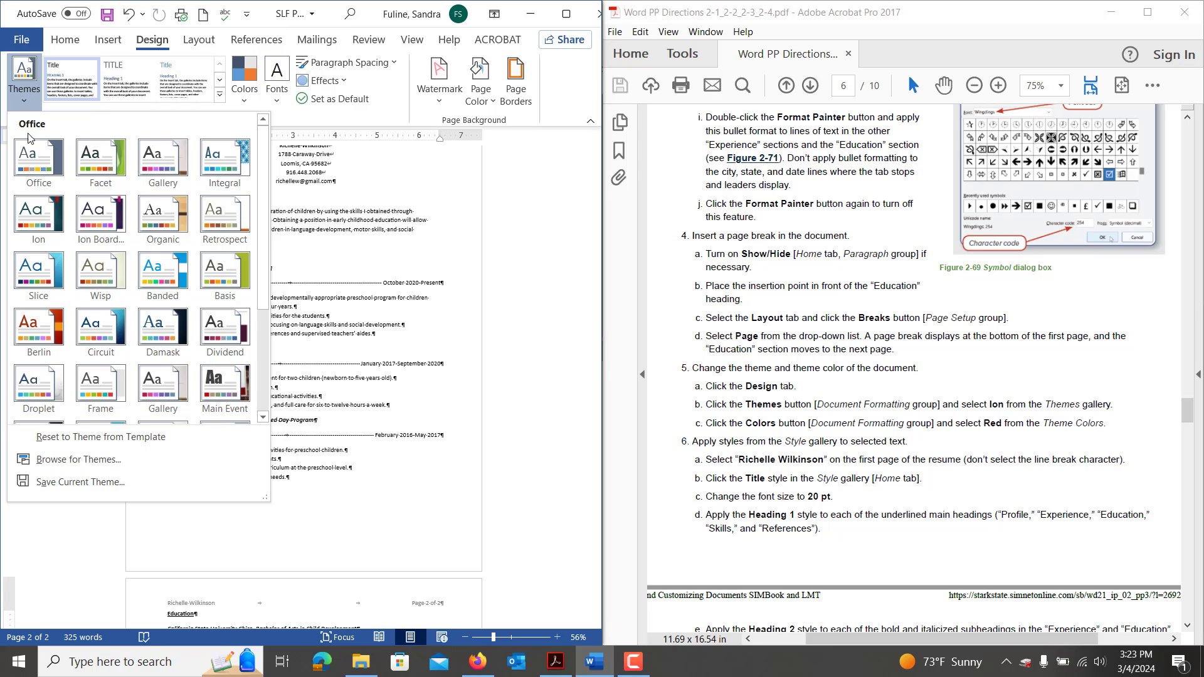
left_click(33, 229)
left_click(244, 88)
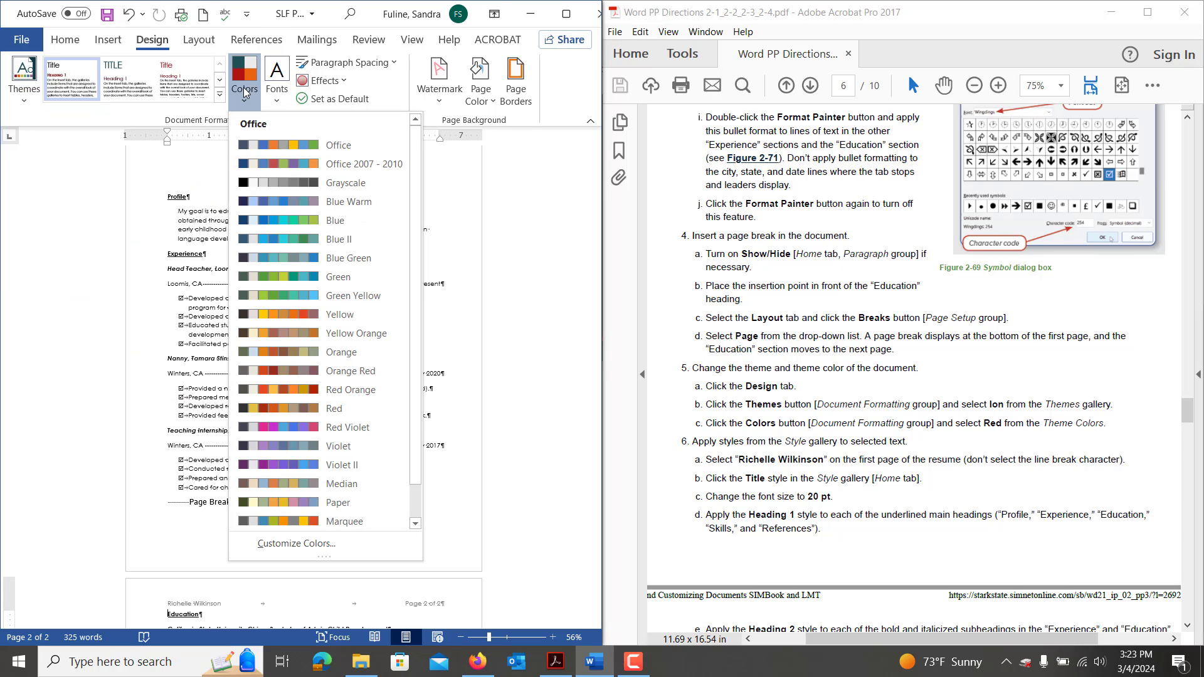
scroll(414, 198, "down", 2)
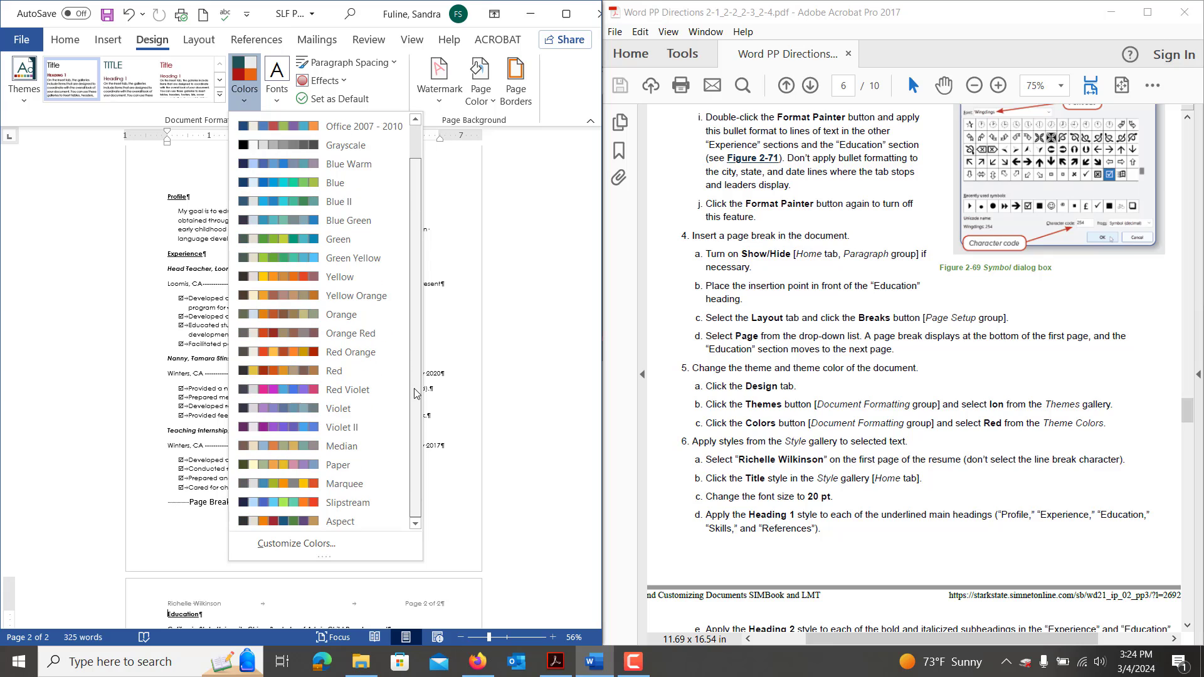
left_click(335, 371)
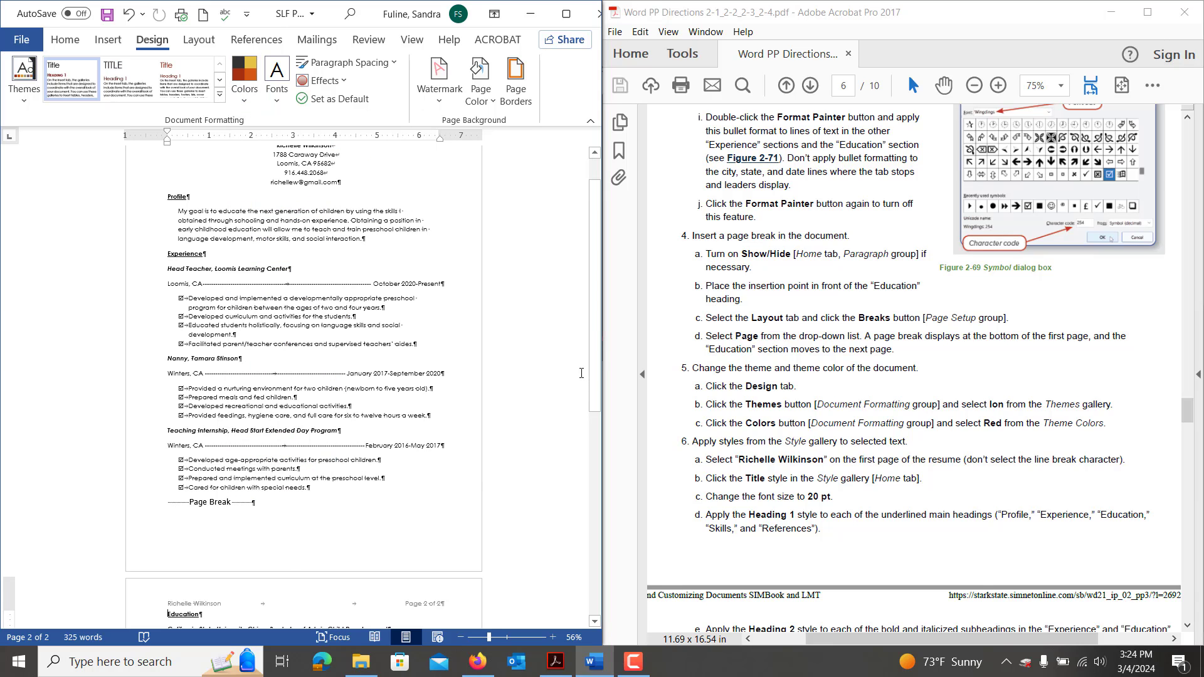
Select the applicant's name on page 1 and apply the Title style at 20 pt.
left_click_drag(593, 344, 589, 289)
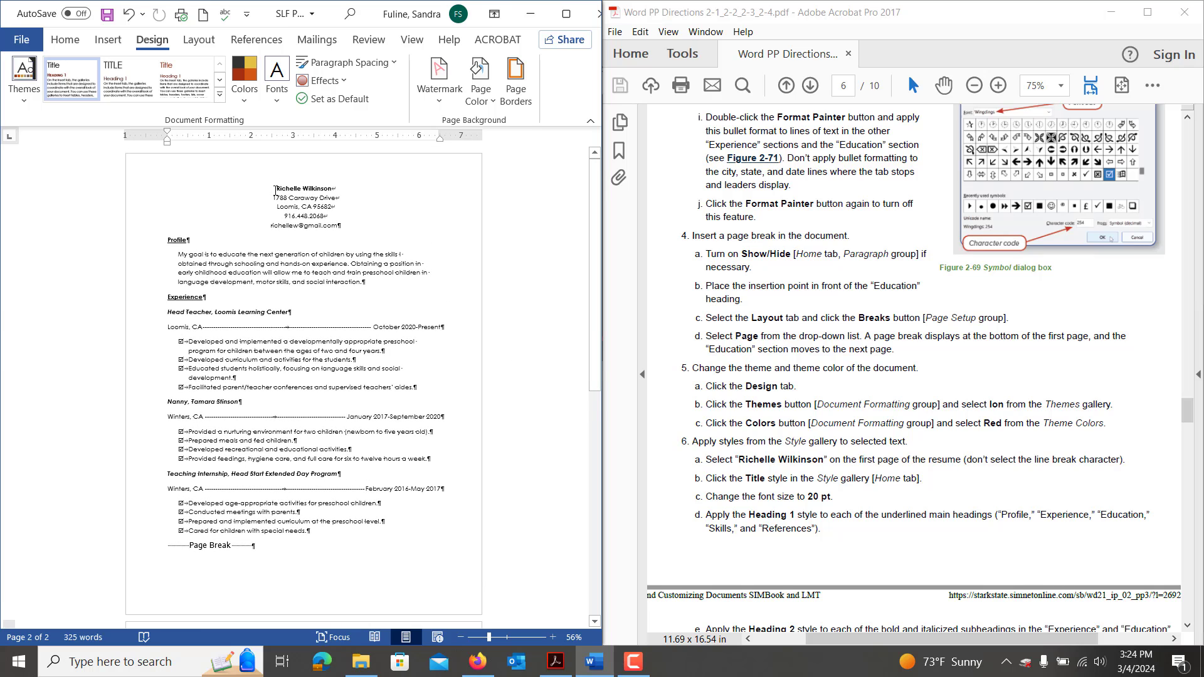
left_click_drag(276, 188, 347, 190)
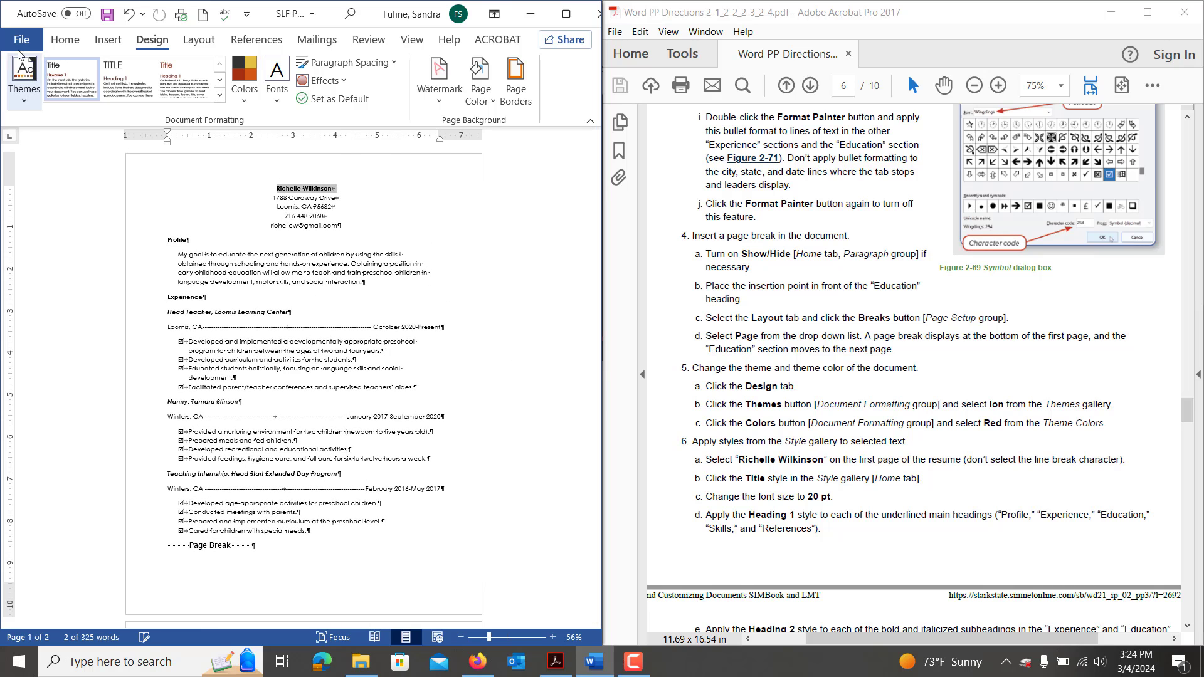
left_click(67, 42)
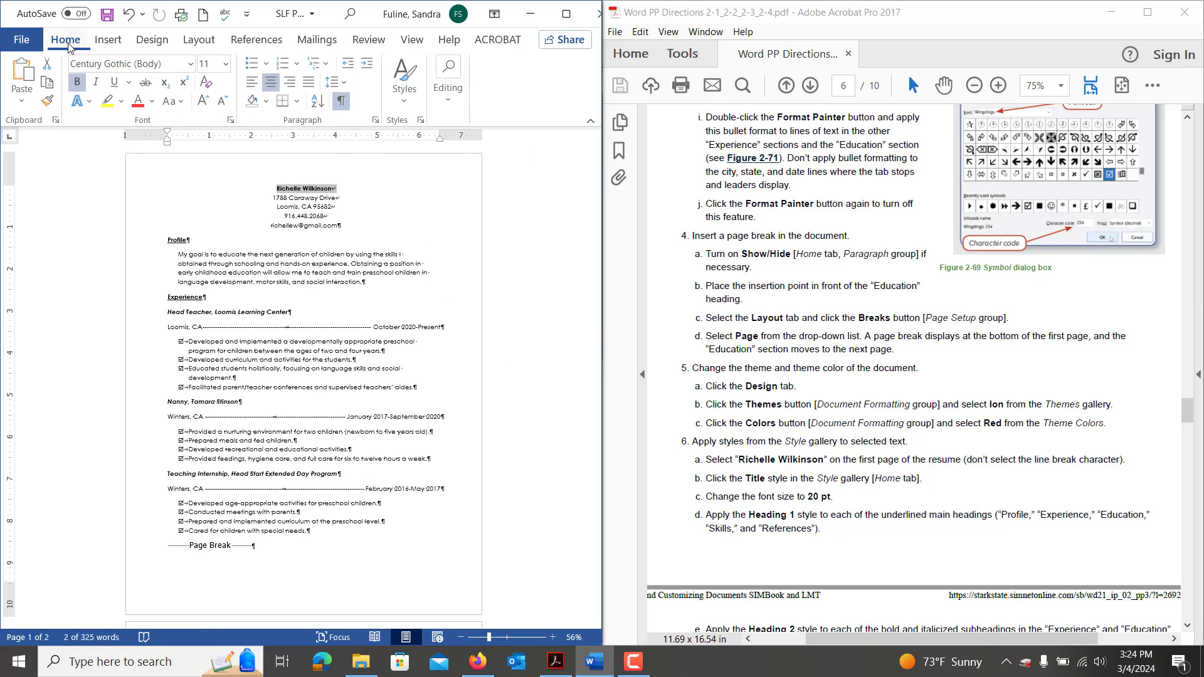
left_click(404, 103)
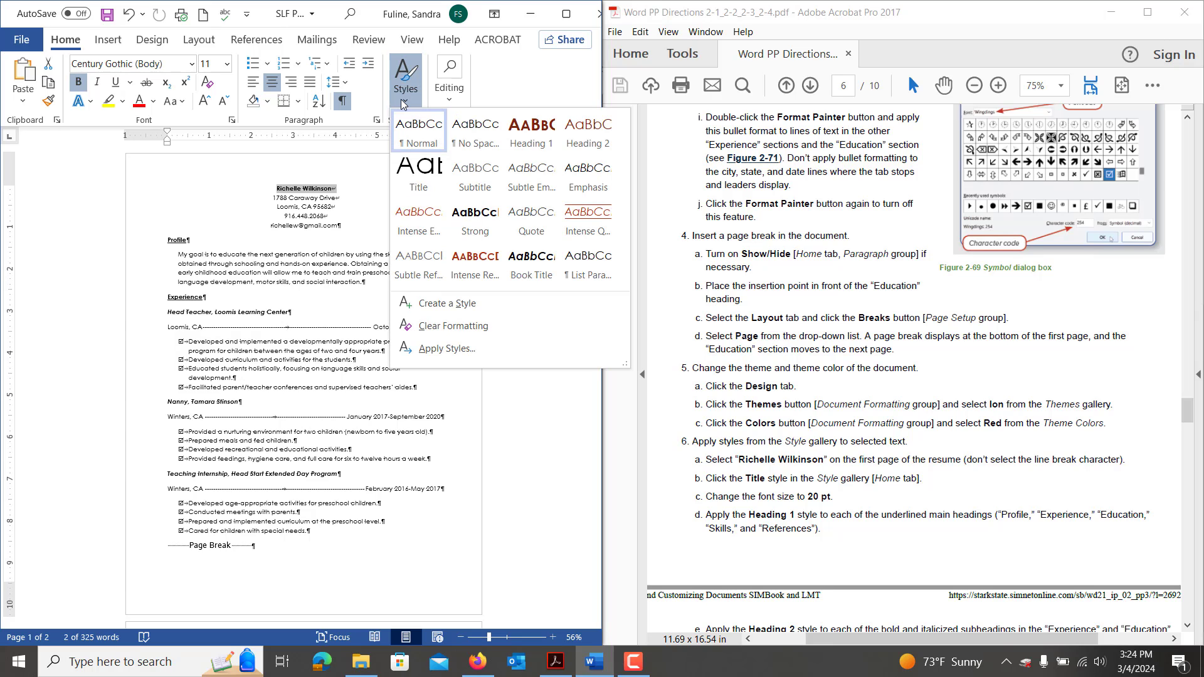
left_click(426, 176)
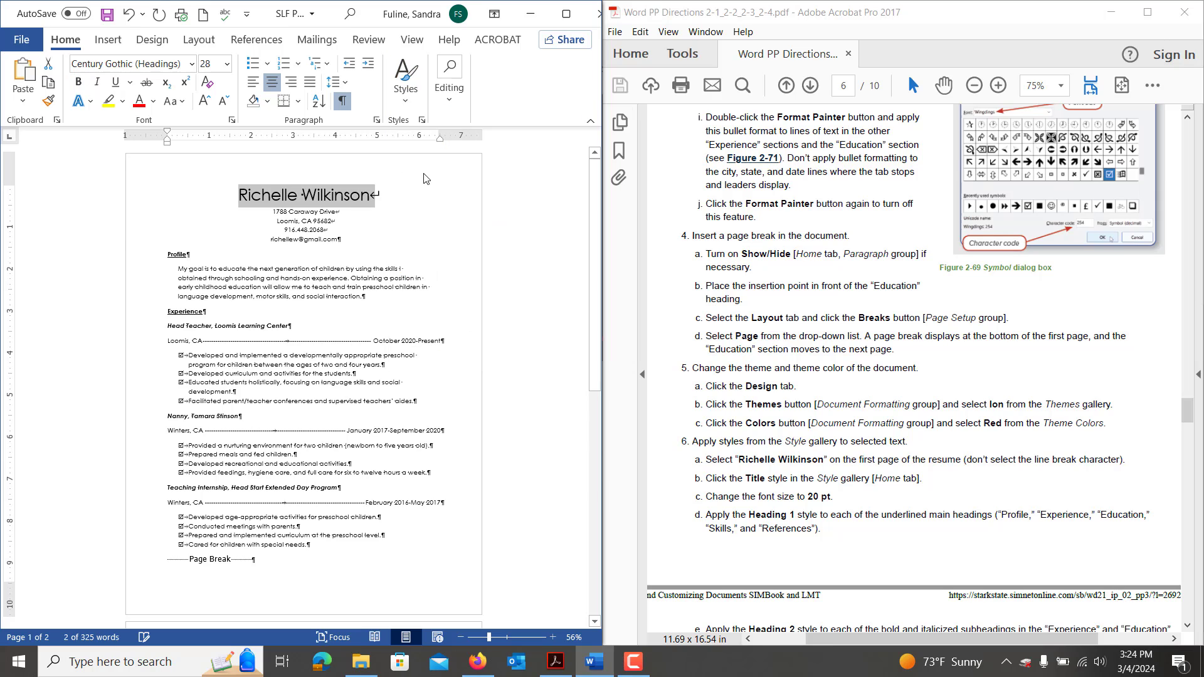
left_click(227, 64)
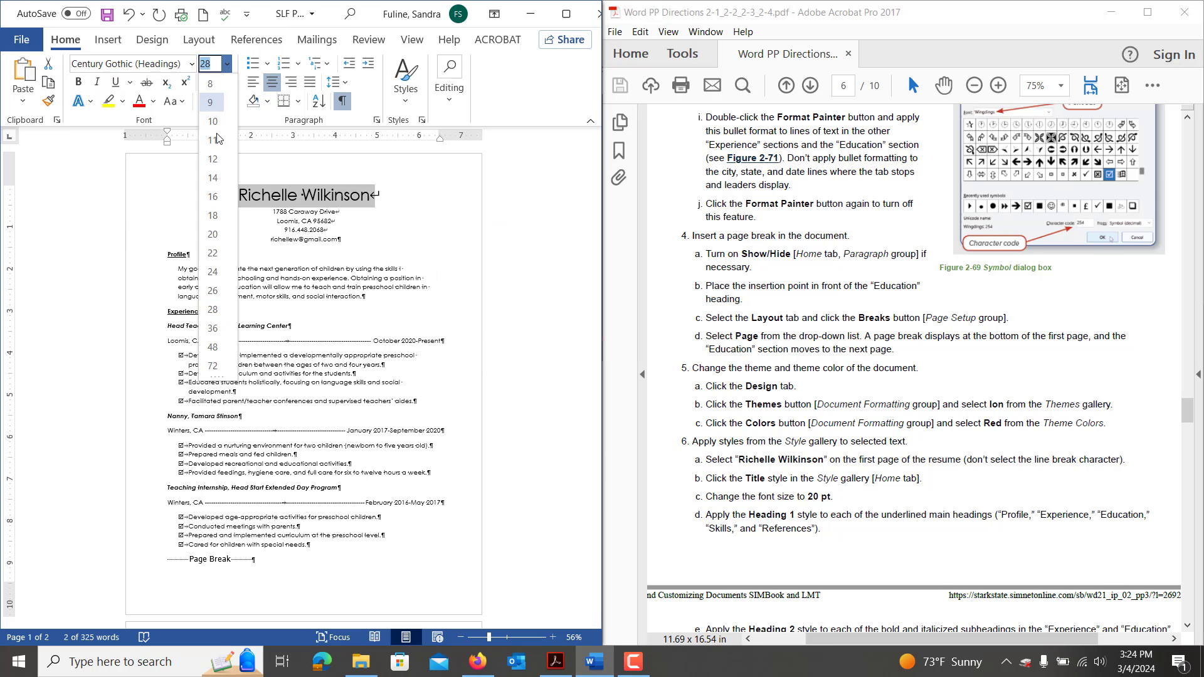
left_click(213, 235)
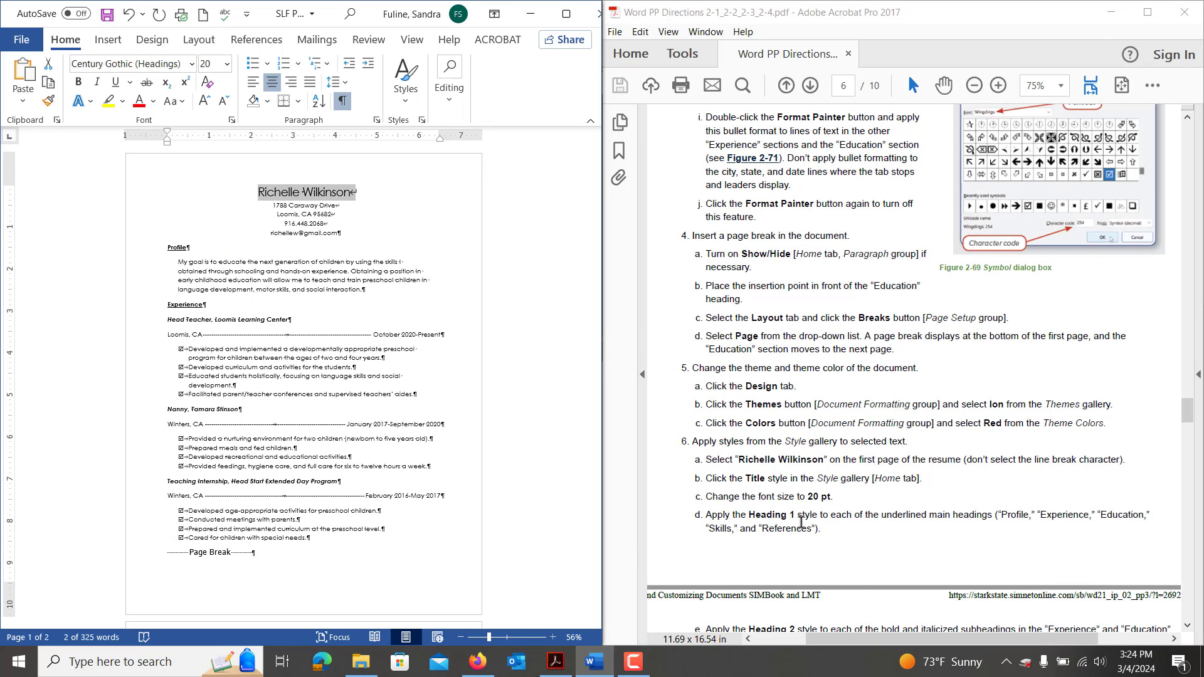
Scroll through the resume and maximize the Word window.
scroll(799, 521, "down", 4)
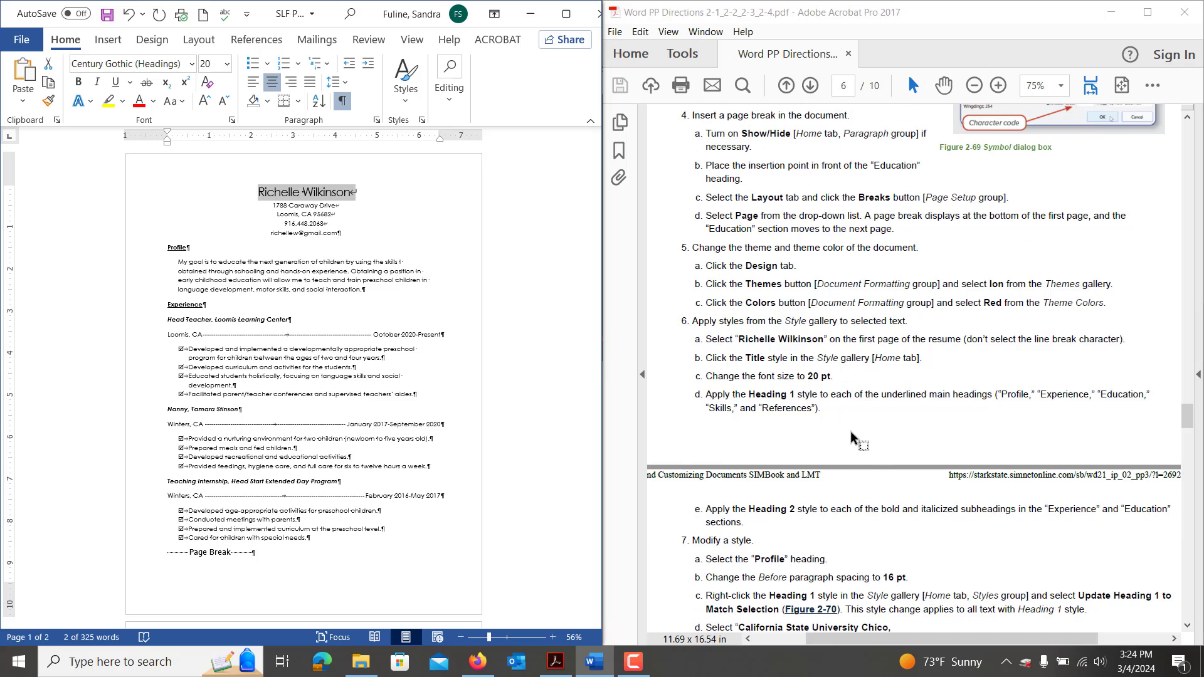
scroll(810, 398, "down", 5)
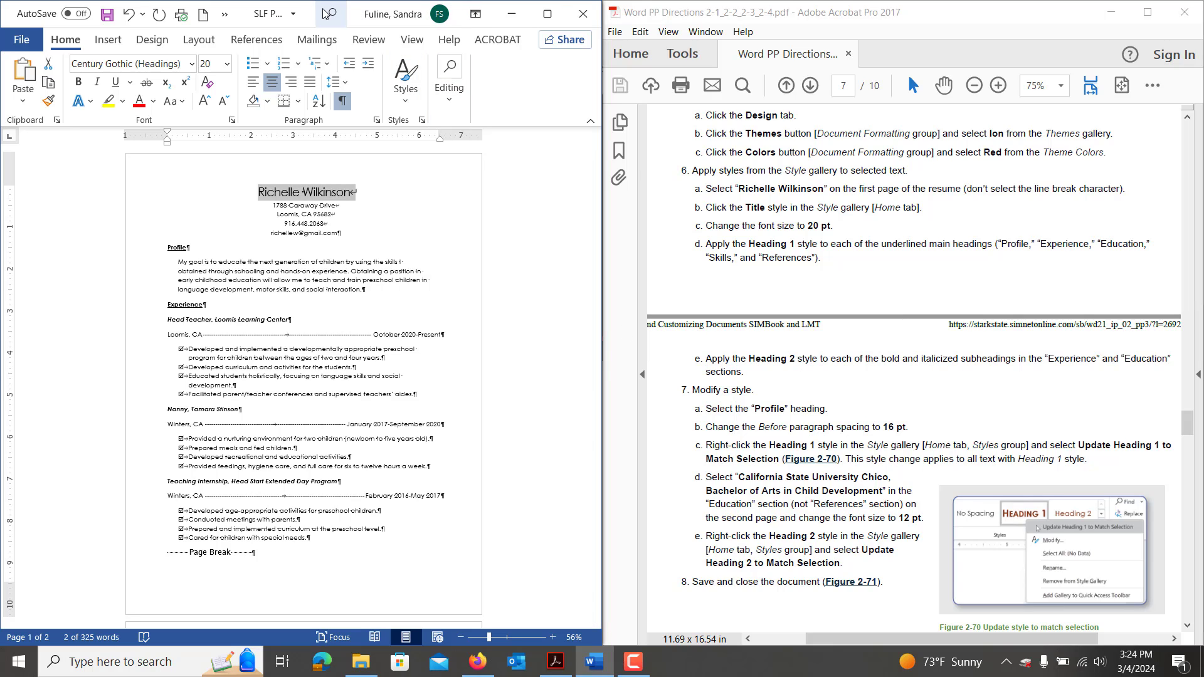
double_click(311, 14)
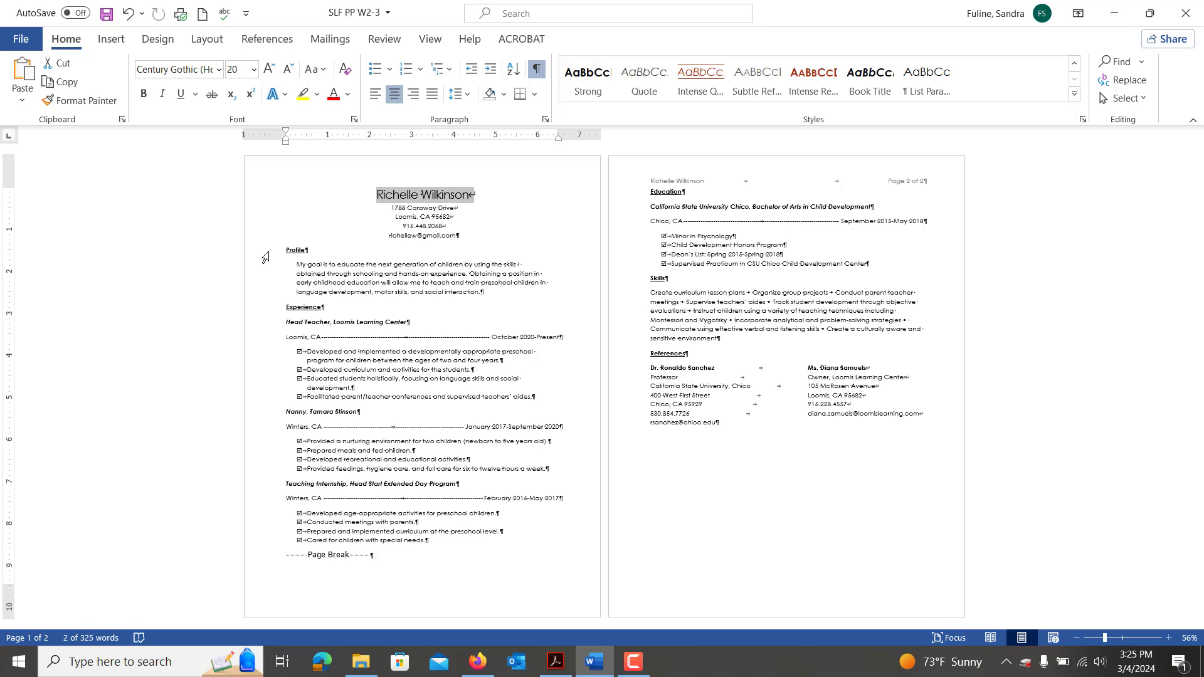
Style the Profile, Experience, Education, Skills and References headings together as Heading 1.
left_click(266, 254)
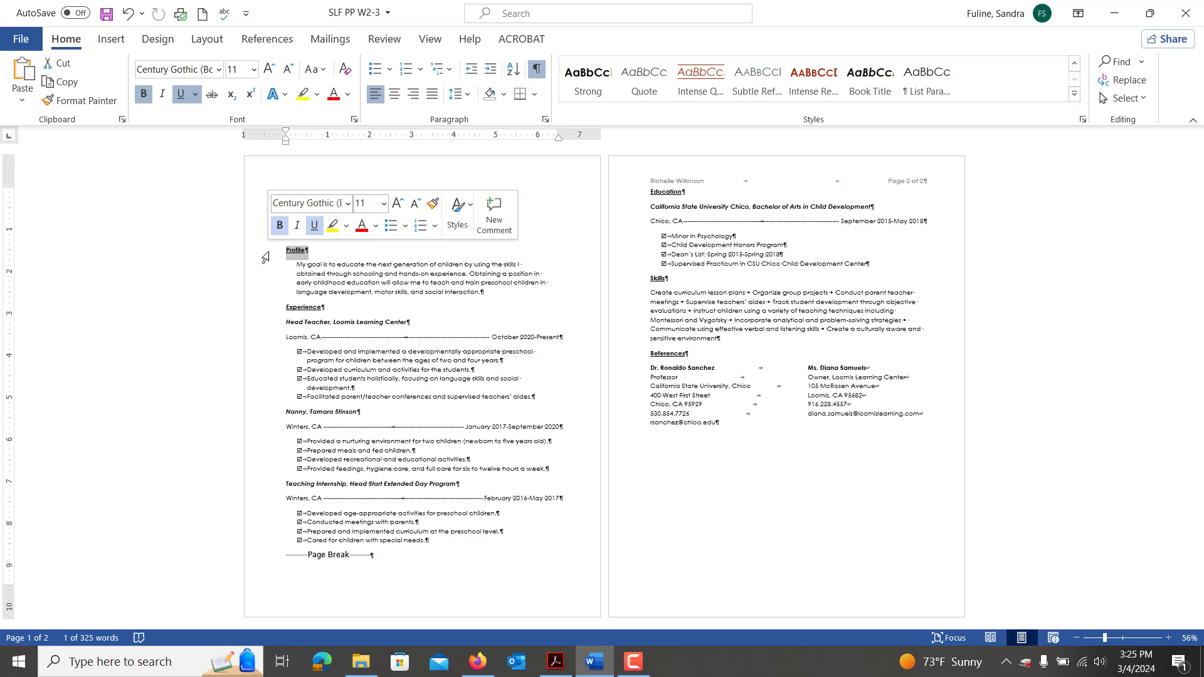
left_click(270, 314, "ctrl")
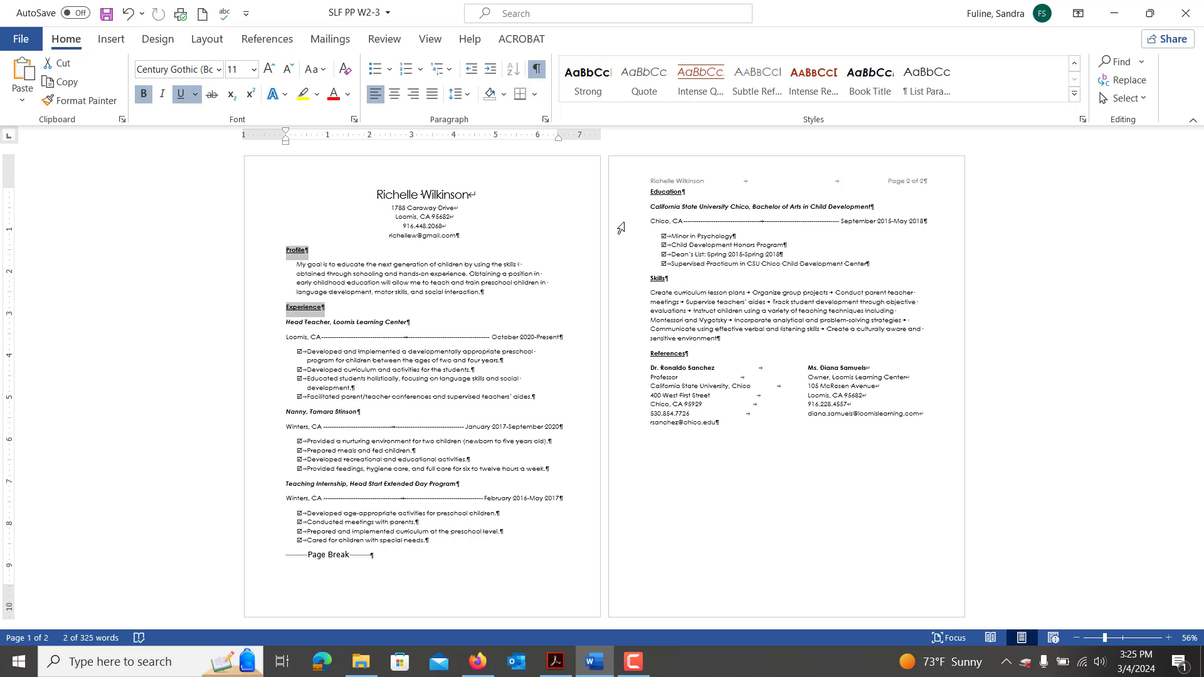
left_click(628, 196, "ctrl")
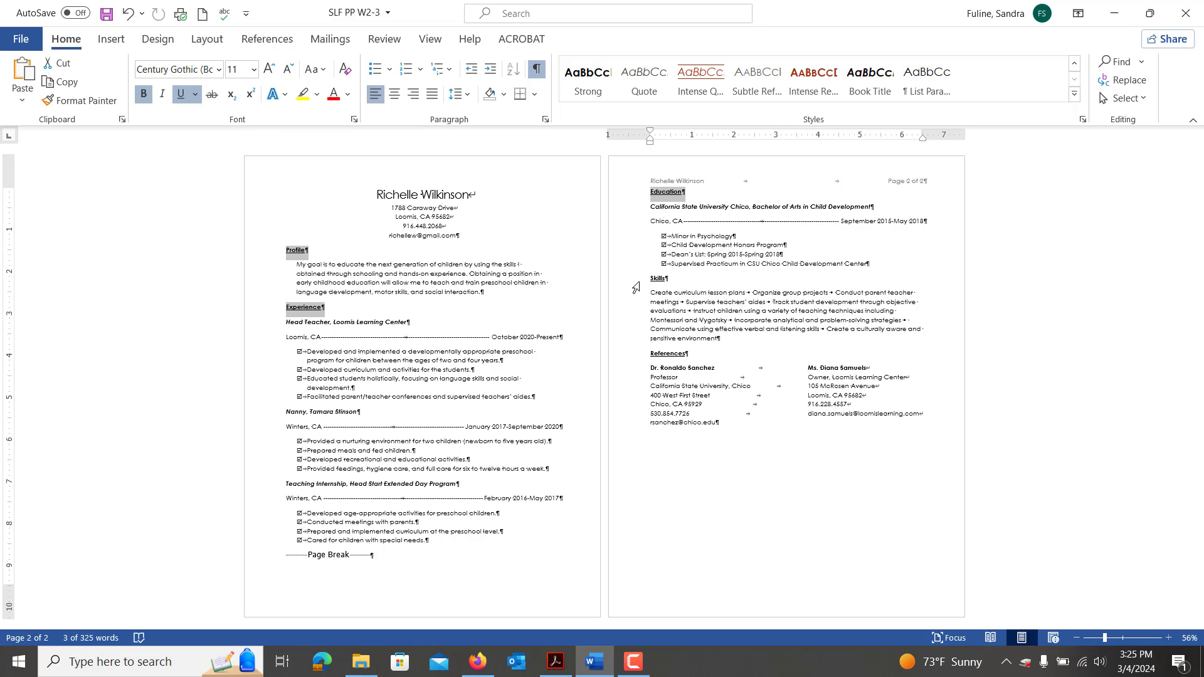
left_click(635, 282, "ctrl")
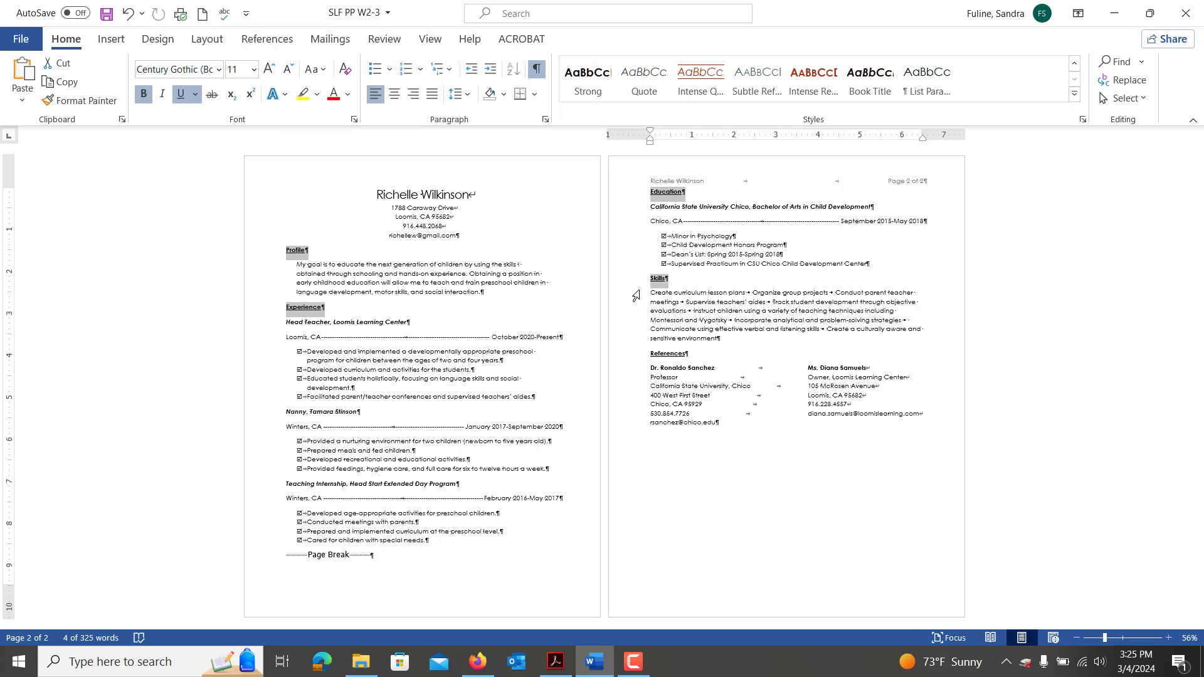
left_click(635, 356, "ctrl")
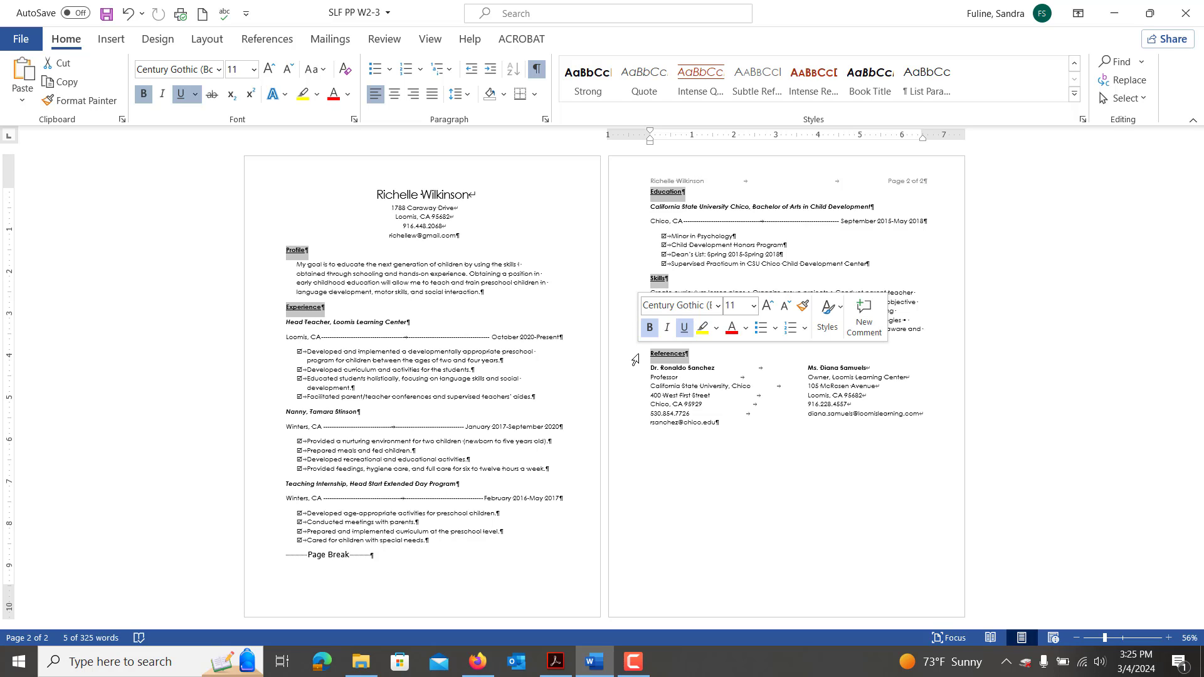
left_click(1074, 98)
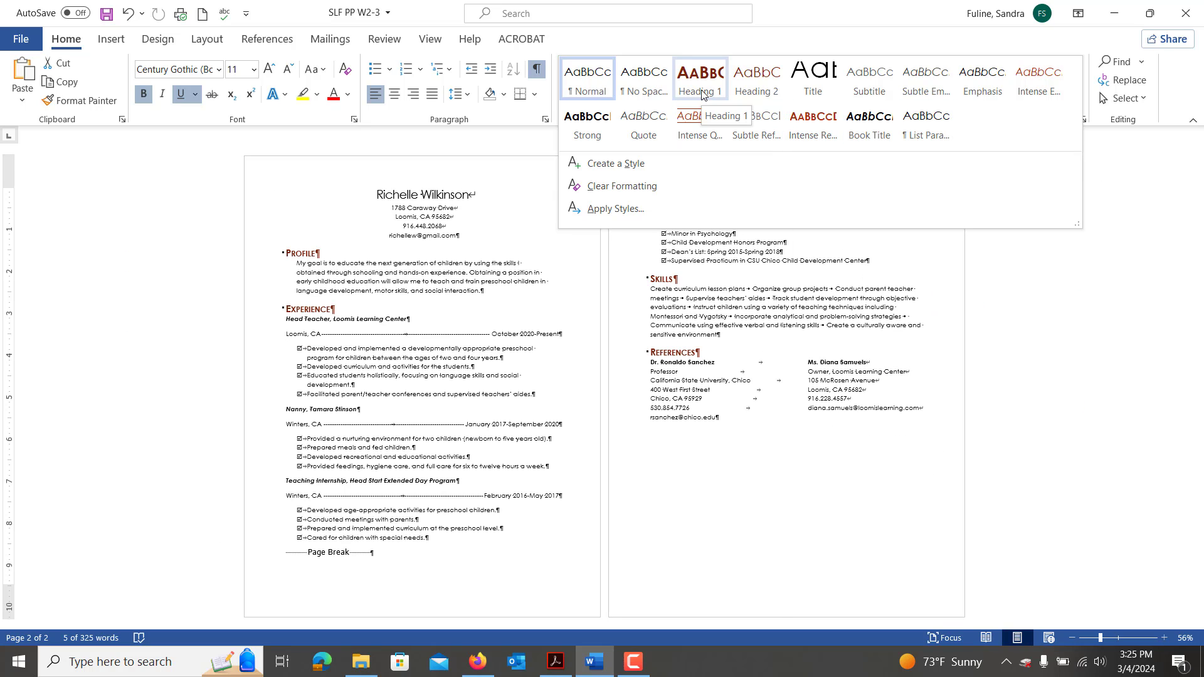
left_click(702, 93)
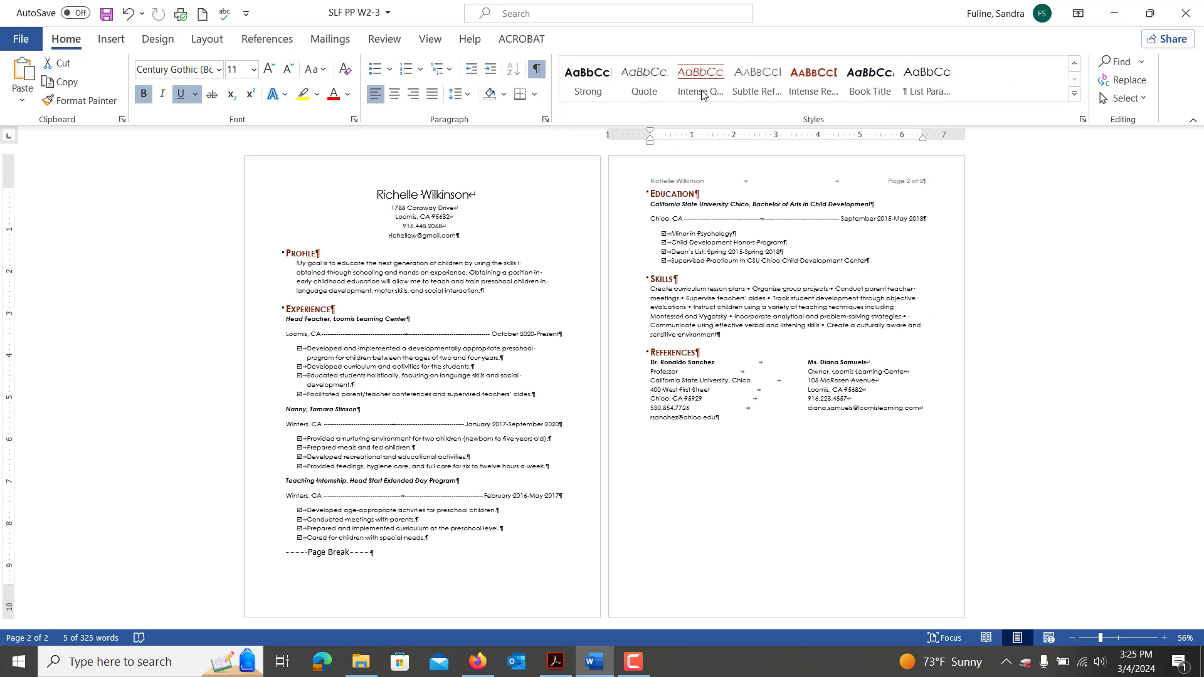
left_click(266, 325)
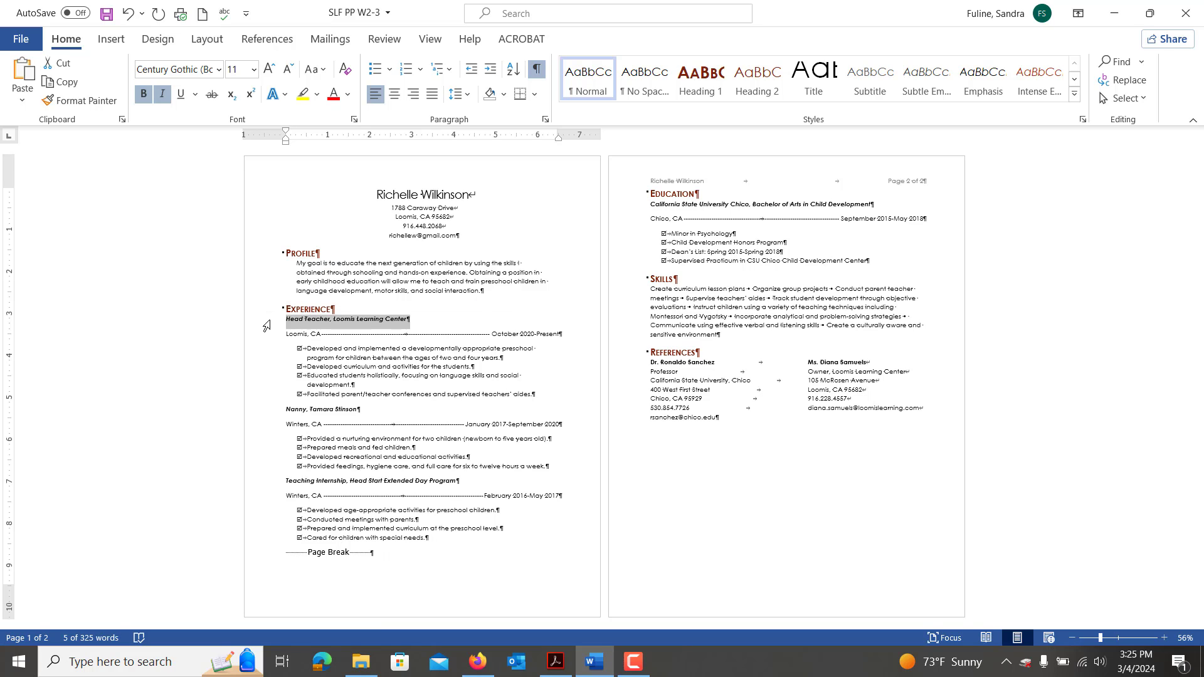
Apply Heading 2 to the four job and degree subheadings, then bring the directions PDF alongside.
left_click(267, 416, "ctrl")
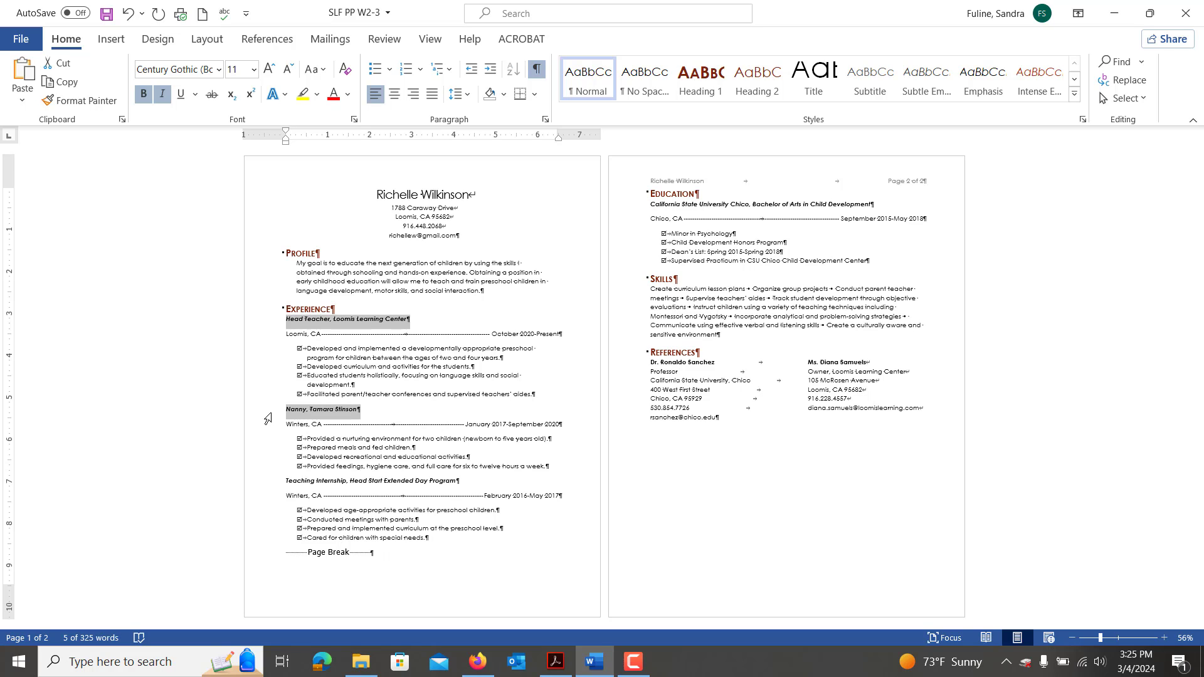
left_click(631, 207, "ctrl")
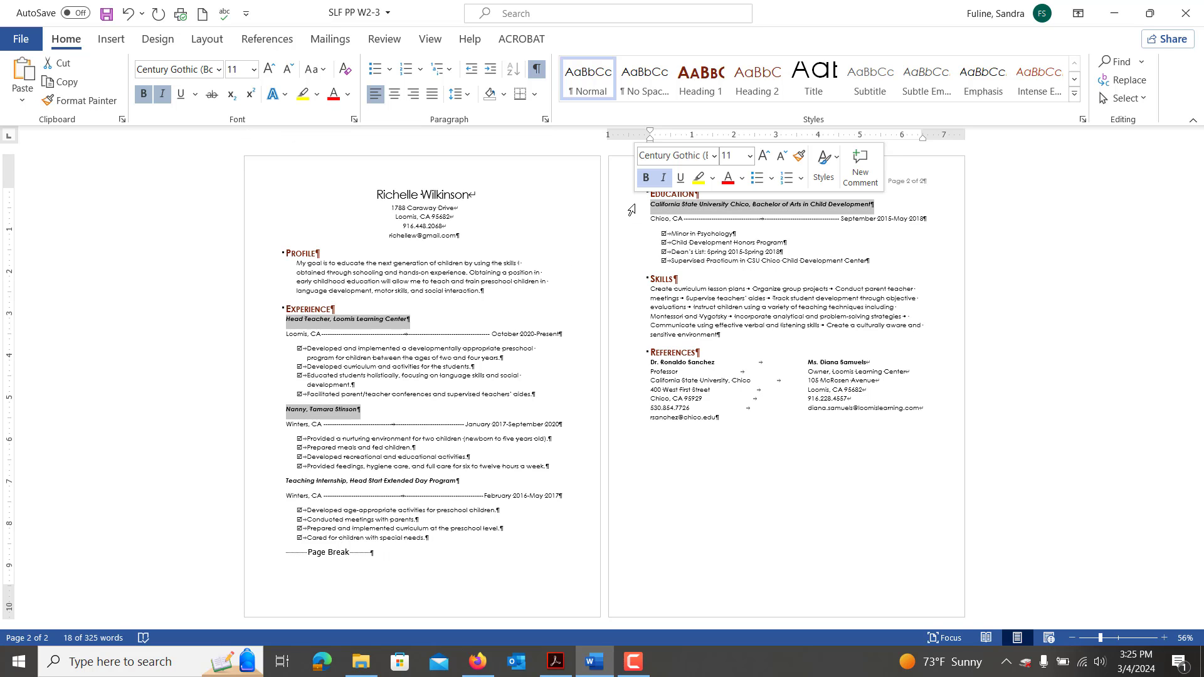
left_click(271, 488, "ctrl")
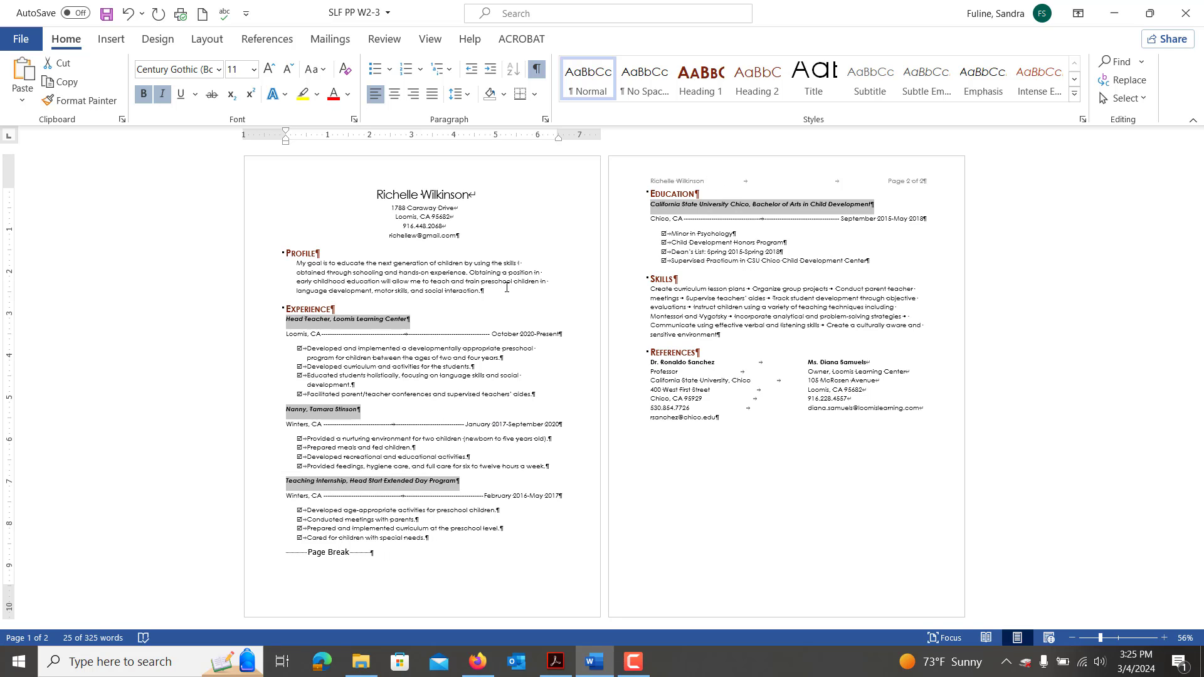
left_click(758, 93)
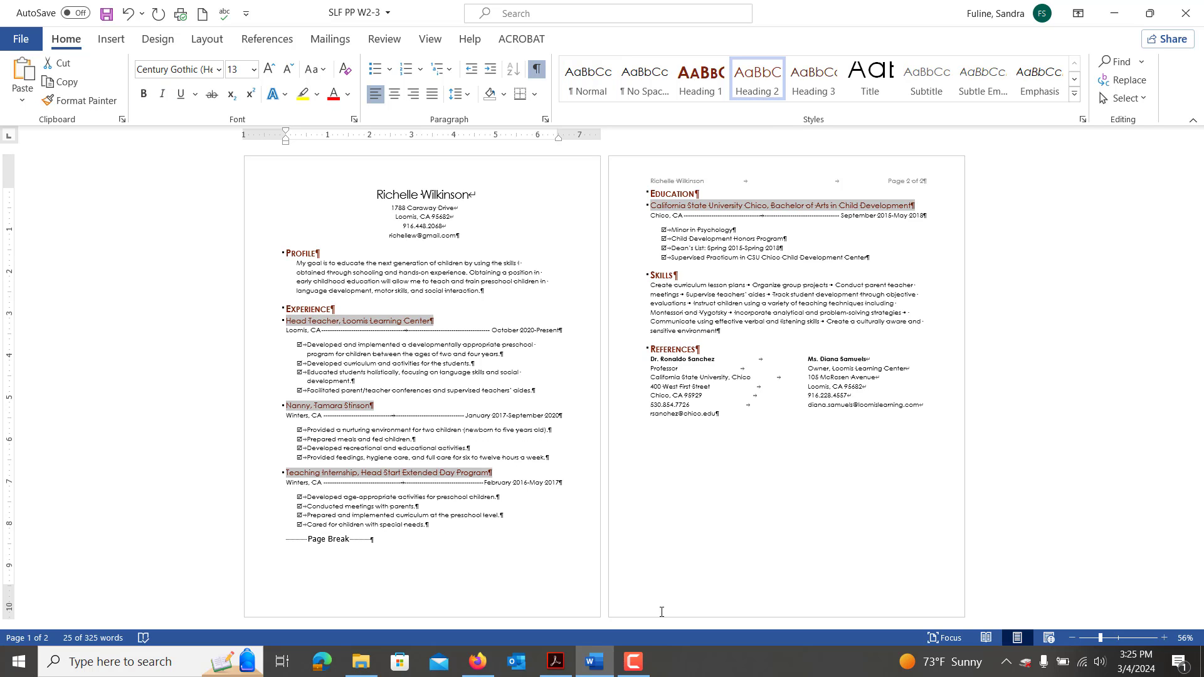
left_click(567, 659)
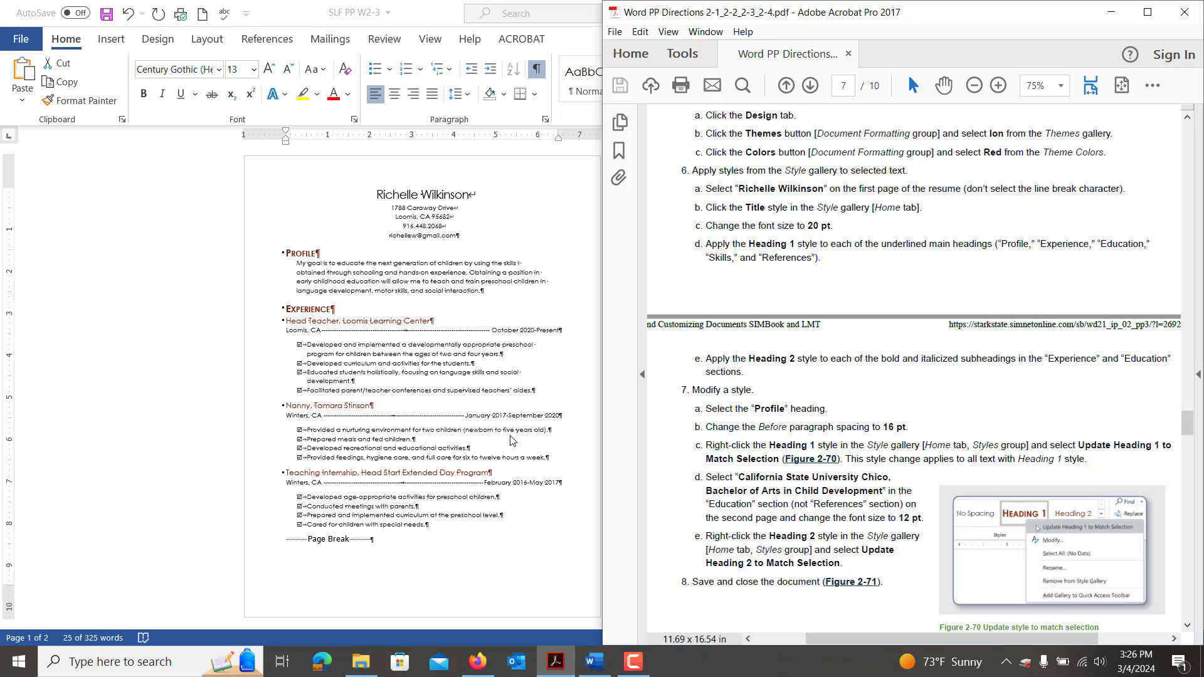
Restore the resume to the left half and set Spacing Before on the Profile heading to 16 pt.
left_click(421, 407)
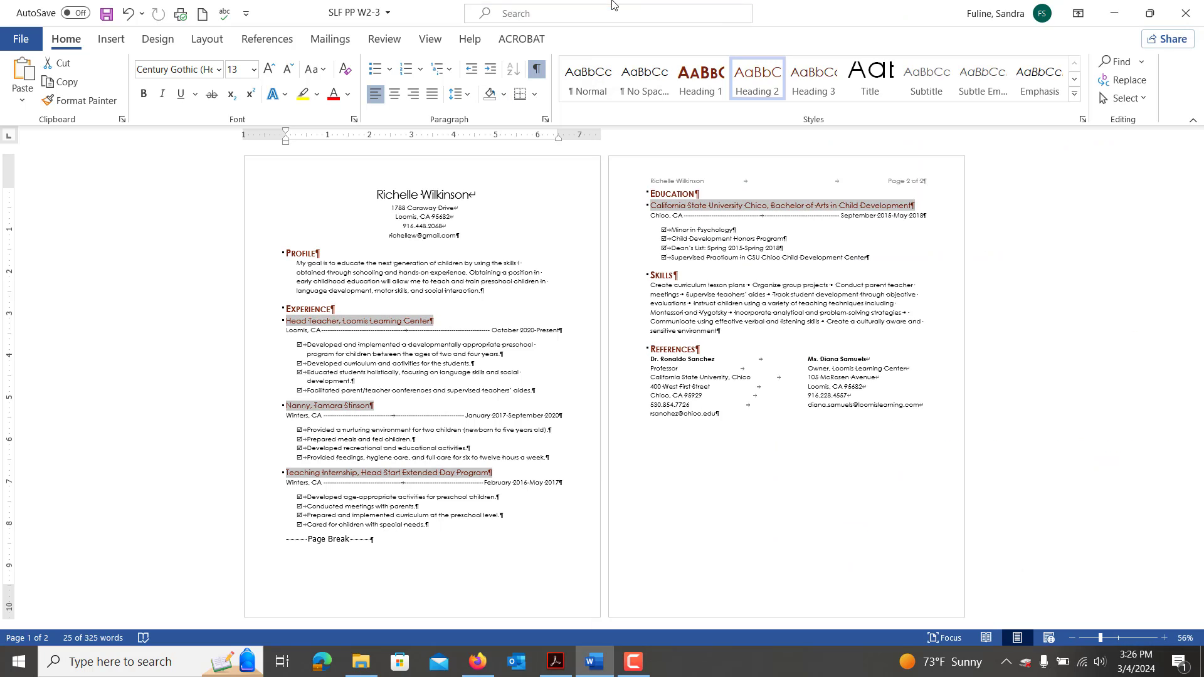
left_click_drag(796, 6, 1, 144)
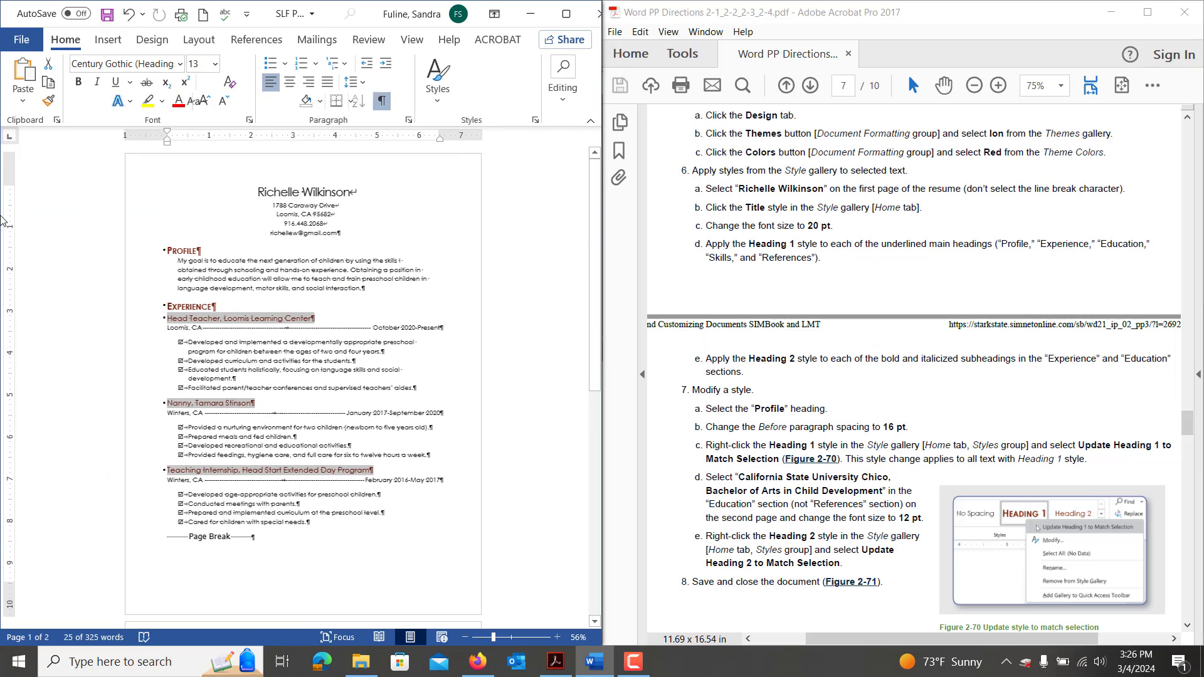
left_click_drag(202, 251, 165, 250)
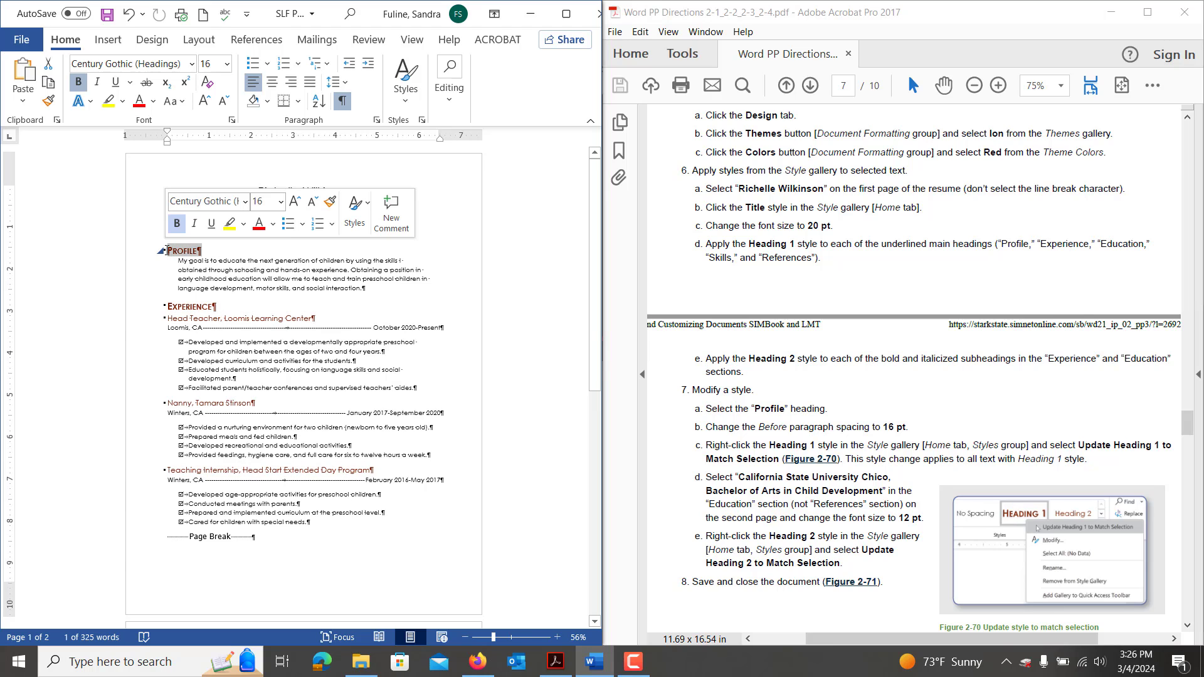
left_click(199, 39)
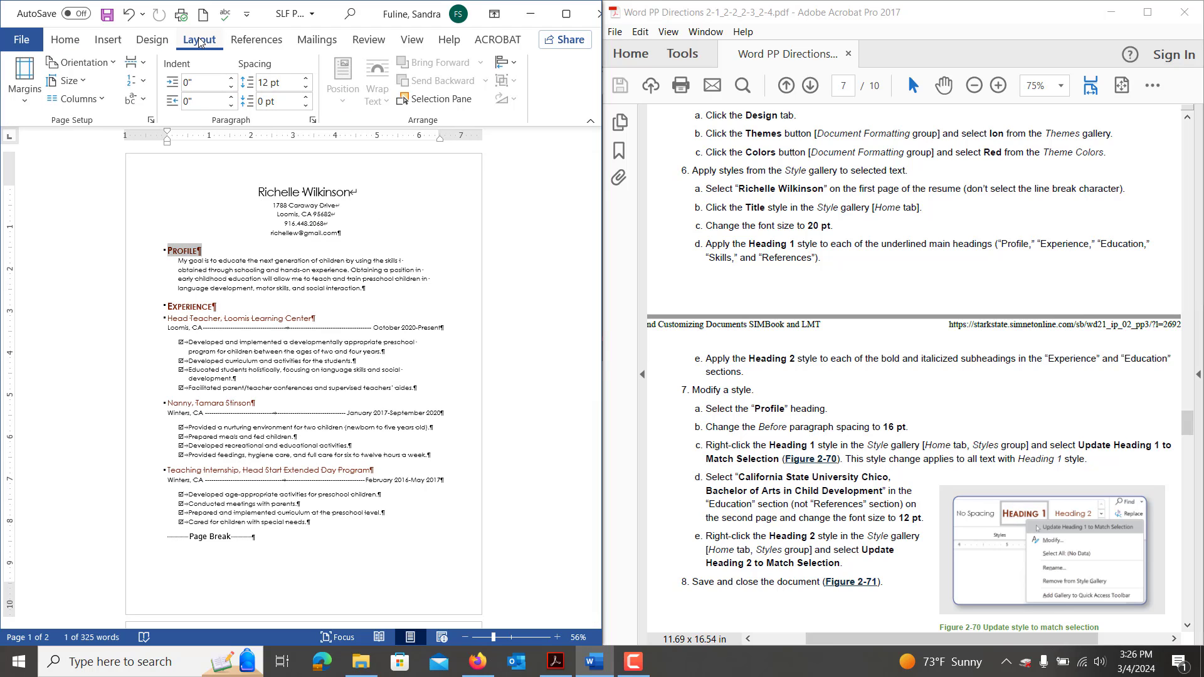
left_click(305, 79)
left_click(292, 78)
double_click(292, 79)
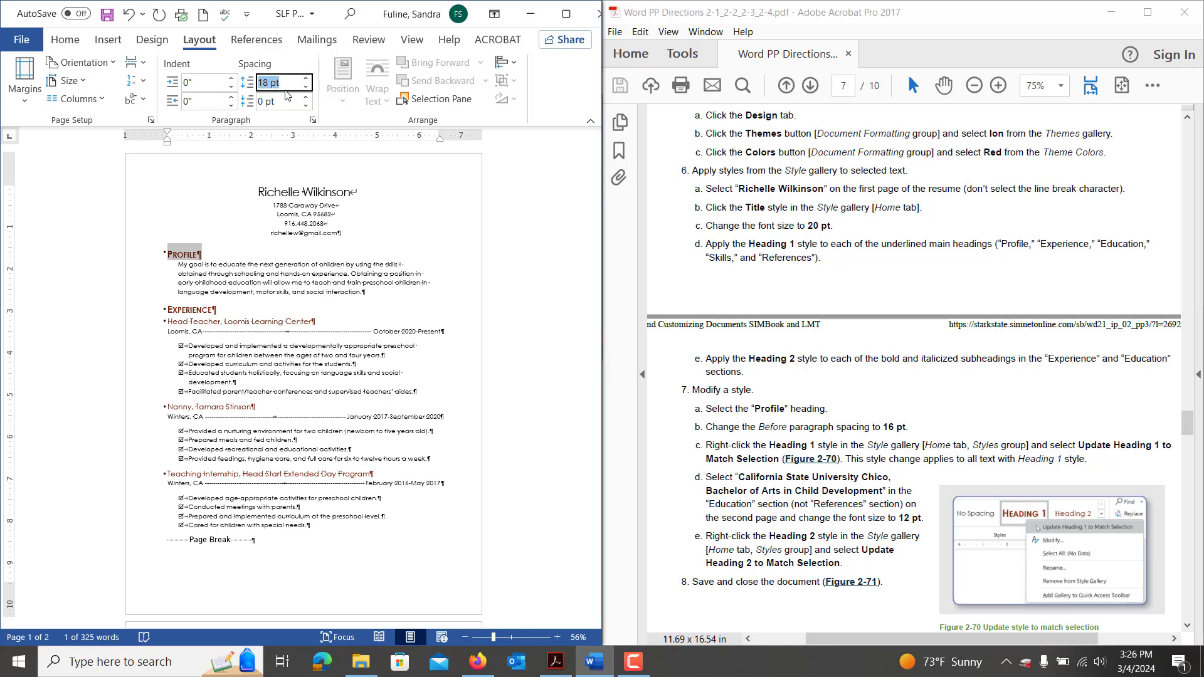
type("16")
key("Return")
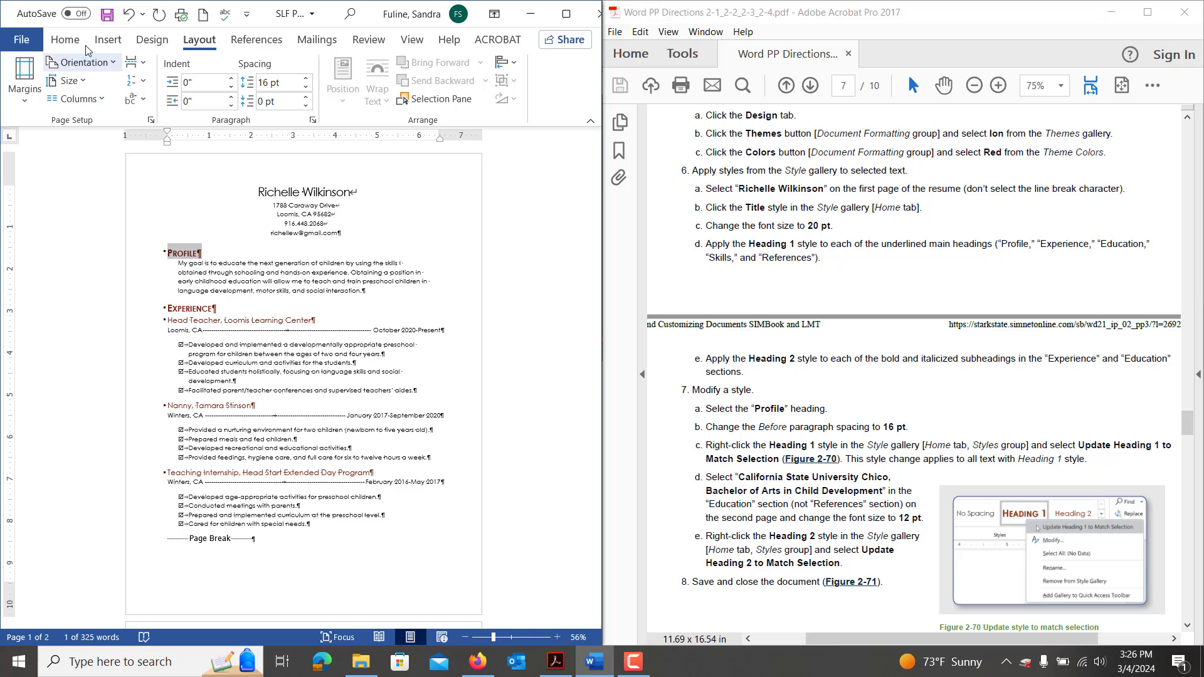
Update the Heading 1 style to match the Profile heading's formatting.
left_click(65, 40)
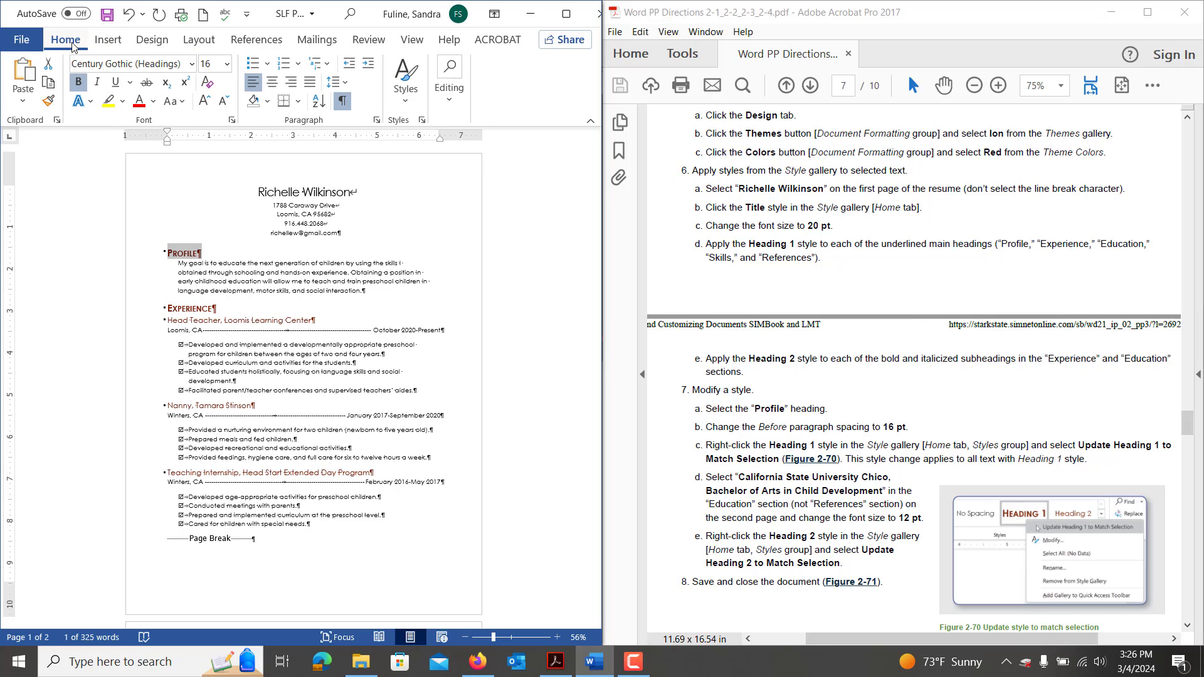
left_click(418, 88)
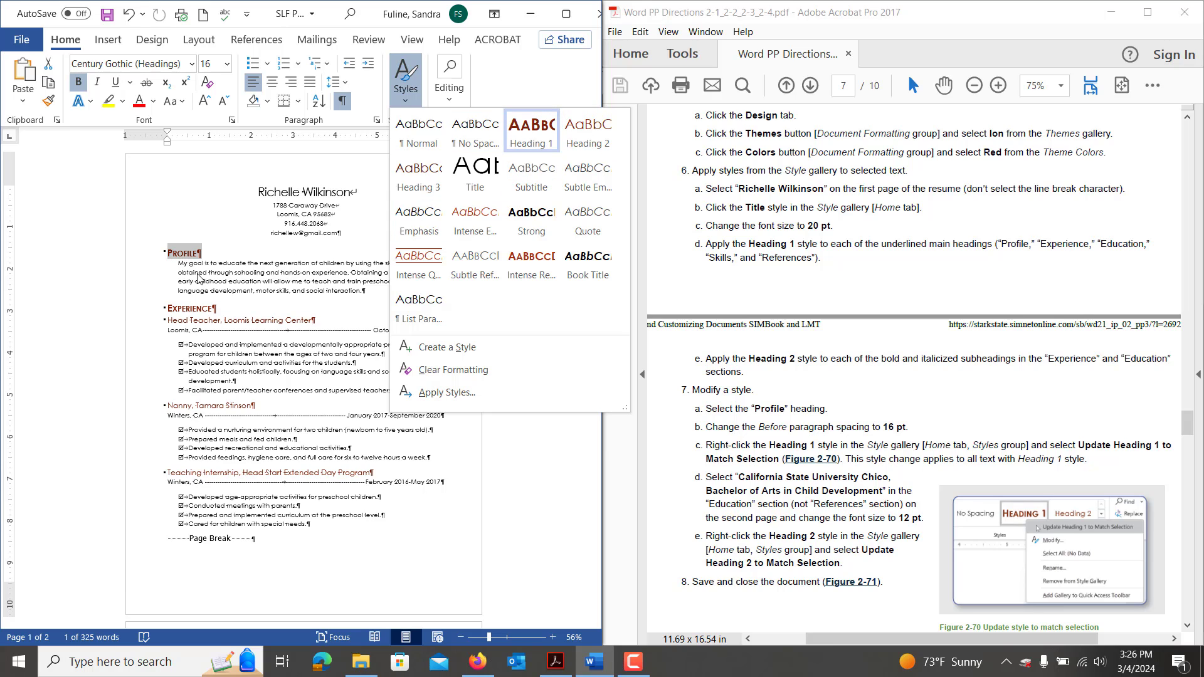
right_click(534, 137)
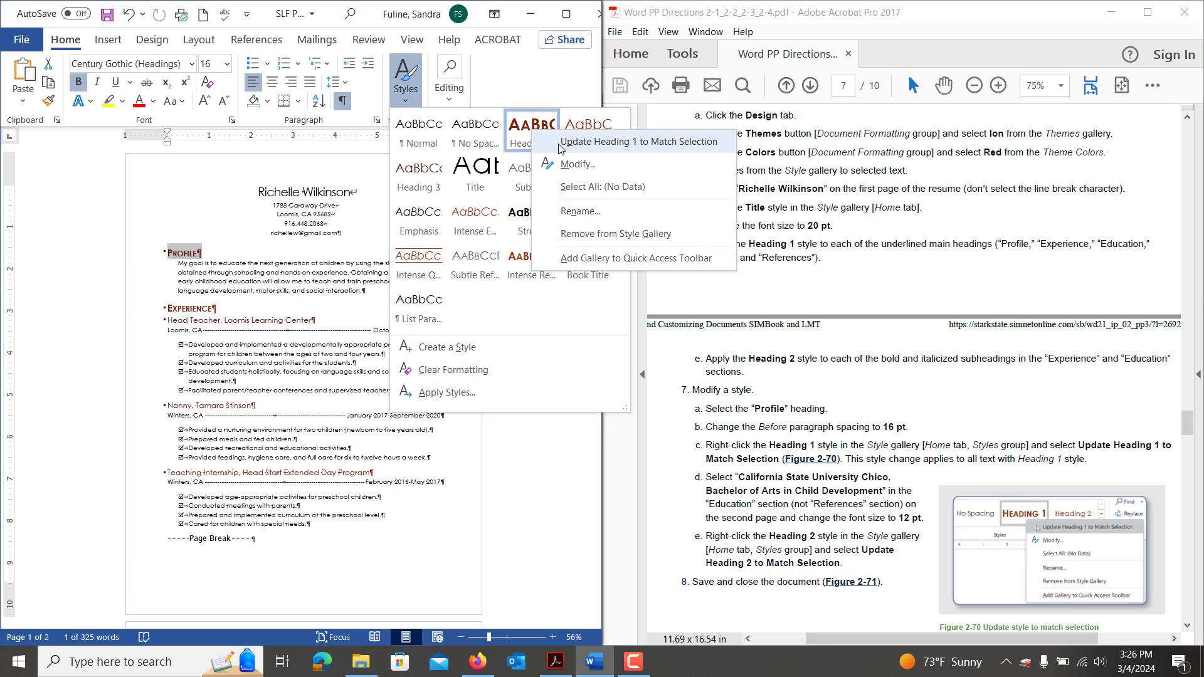
left_click(560, 143)
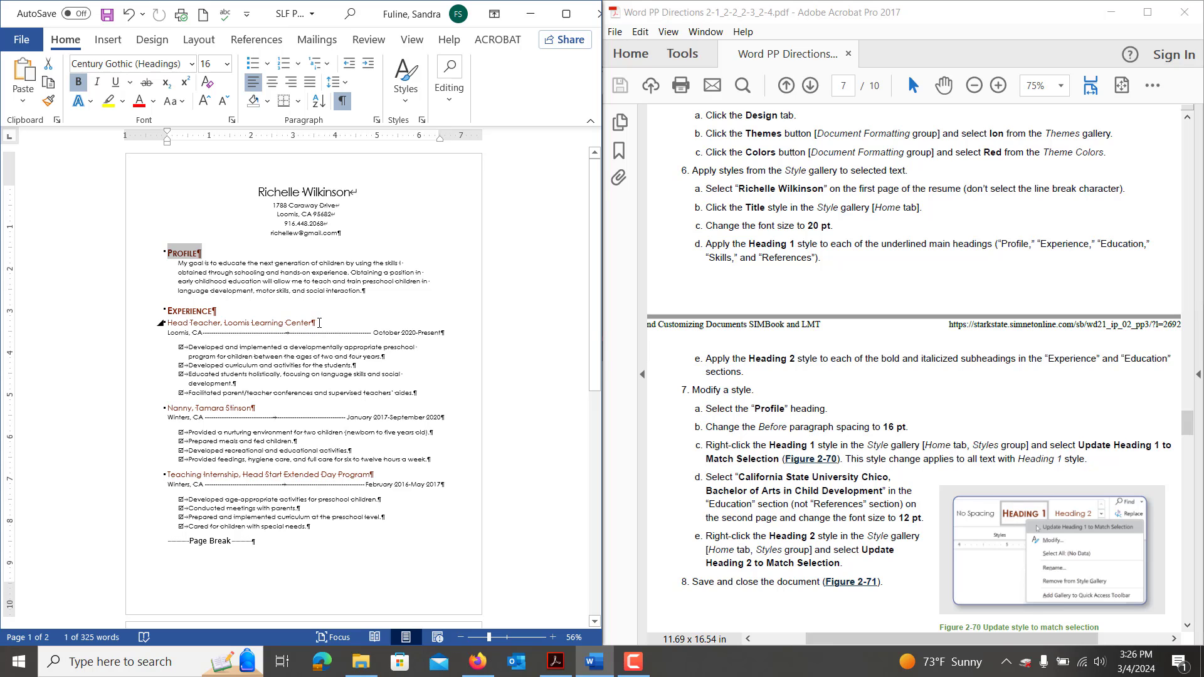
Set the Head Teacher, Loomis Learning Center subheading to 12 pt, match Heading 2, and save.
left_click_drag(315, 324, 170, 323)
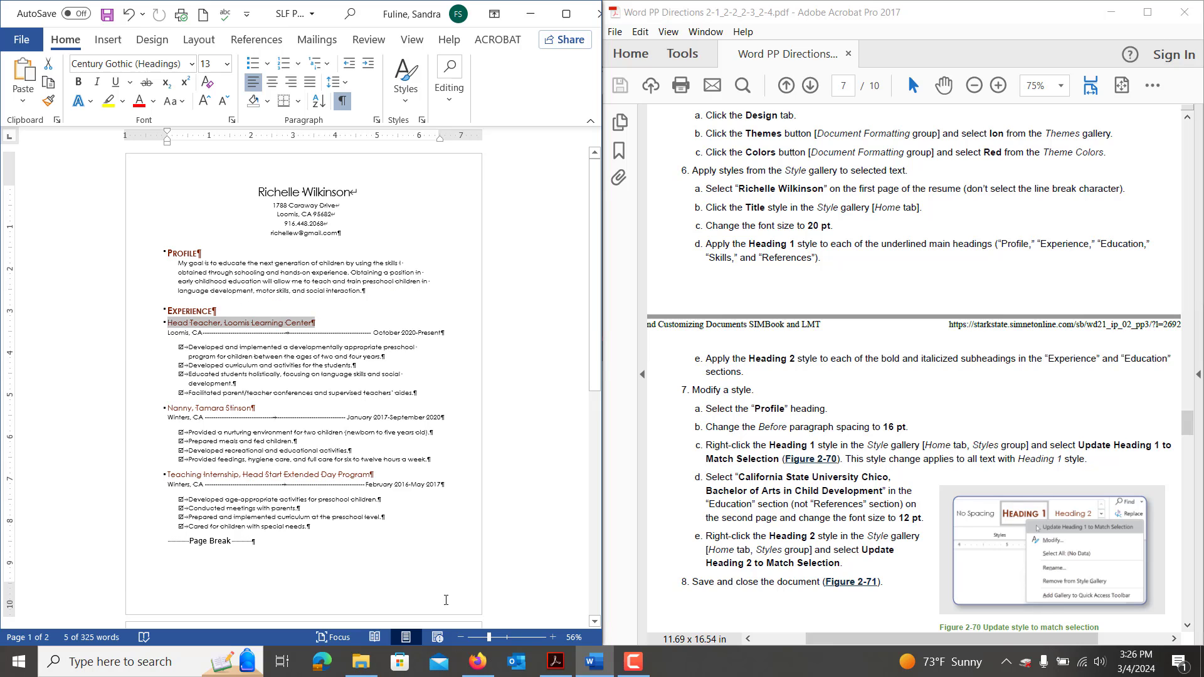
left_click(634, 661)
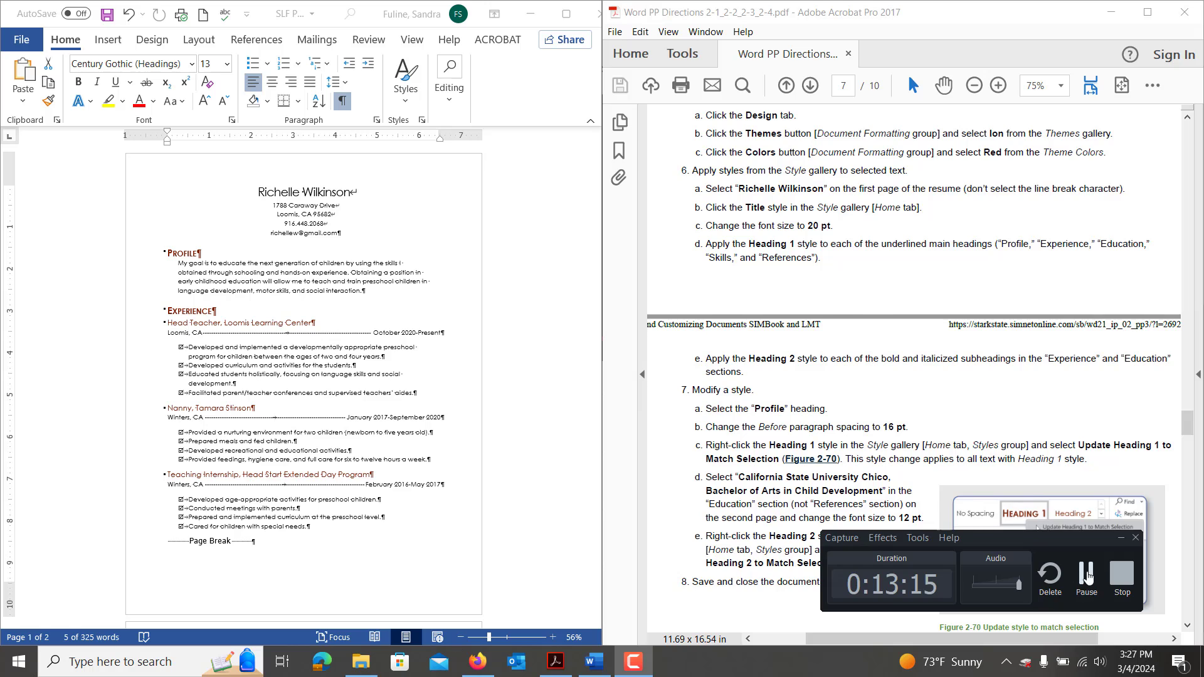
left_click(1086, 576)
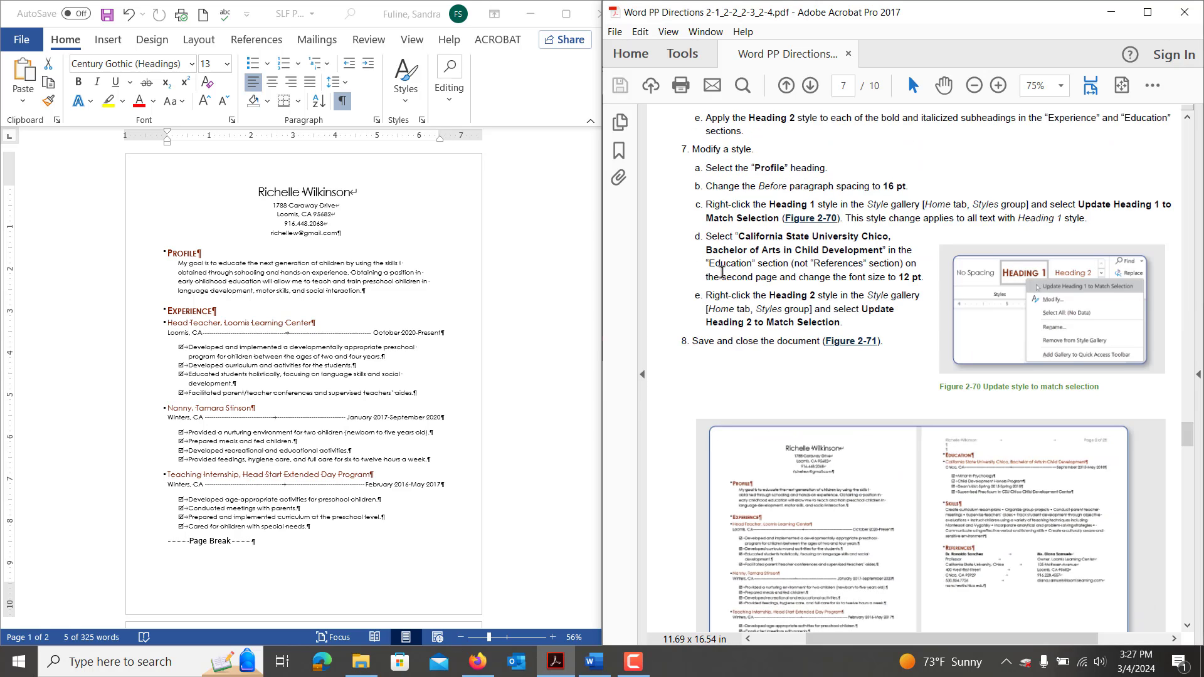
triple_click(210, 325)
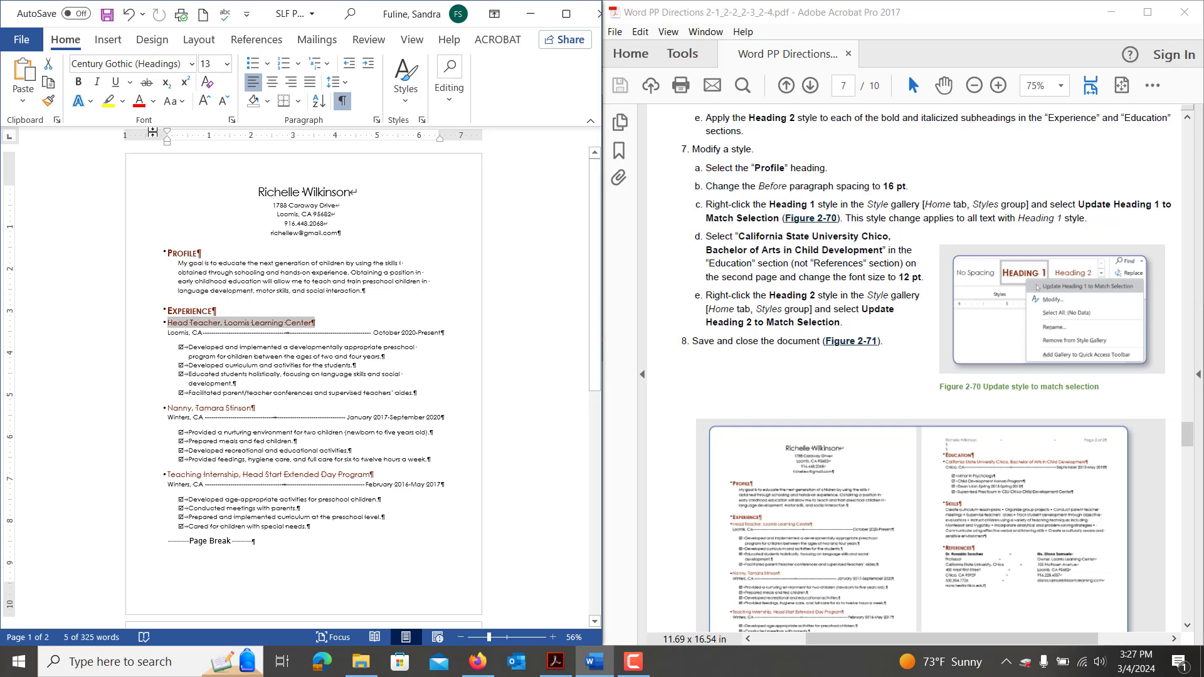
left_click(227, 63)
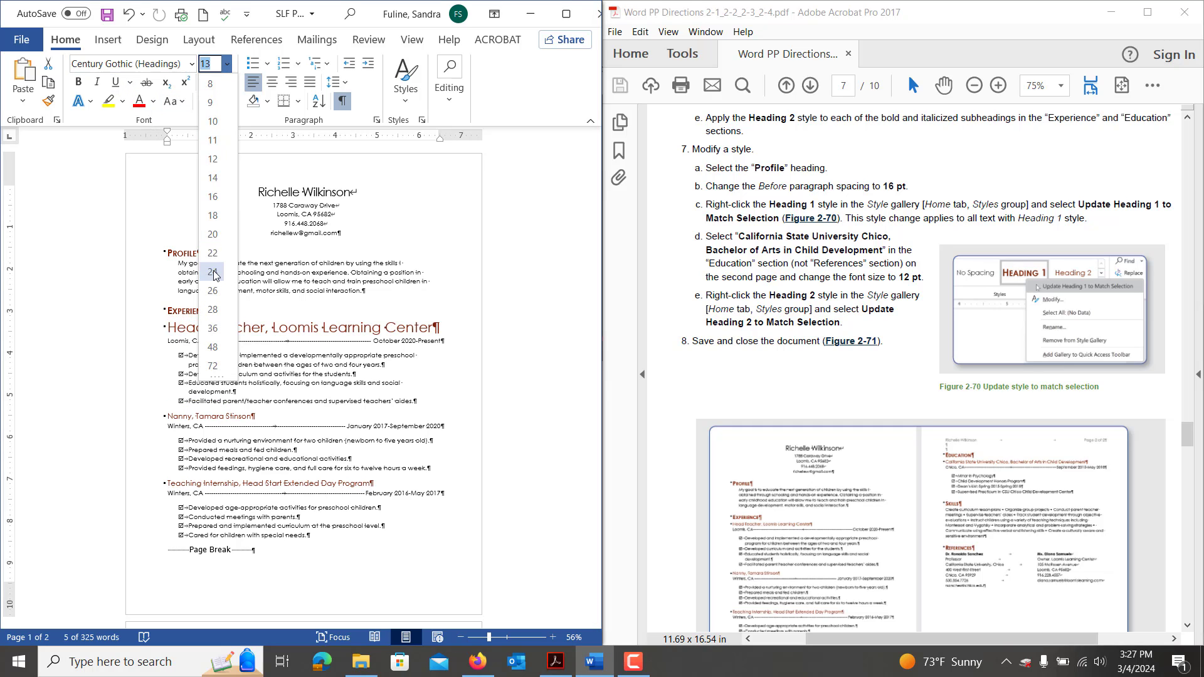
left_click(213, 159)
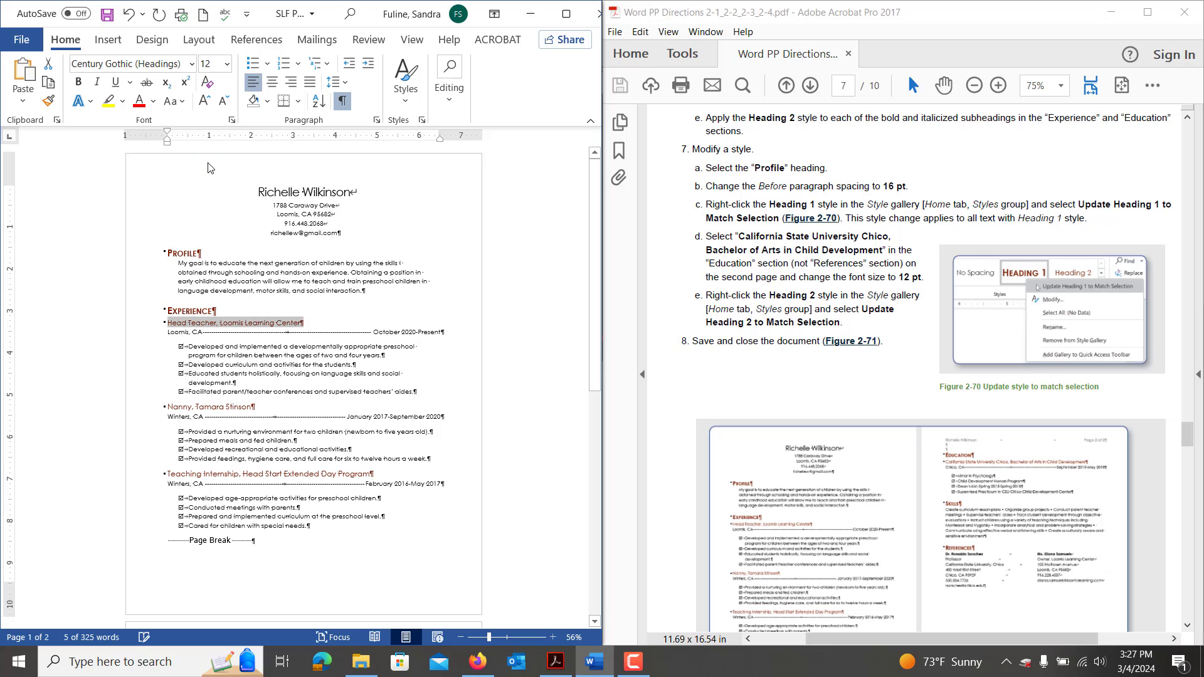
left_click(414, 97)
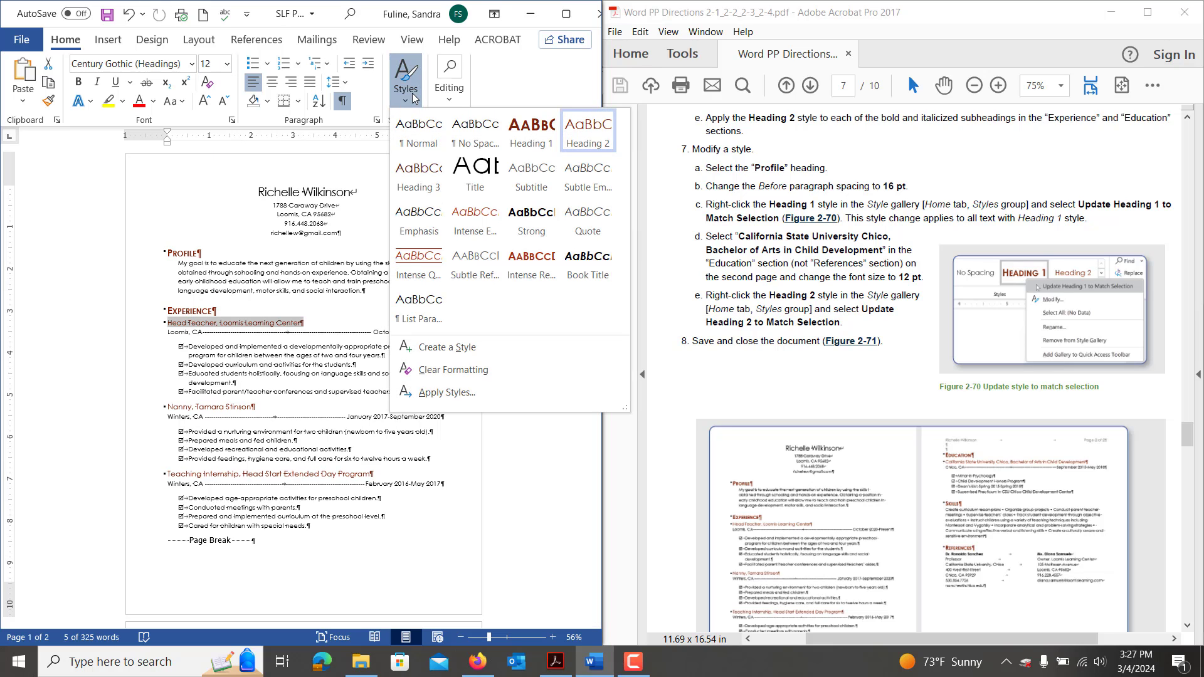
right_click(596, 144)
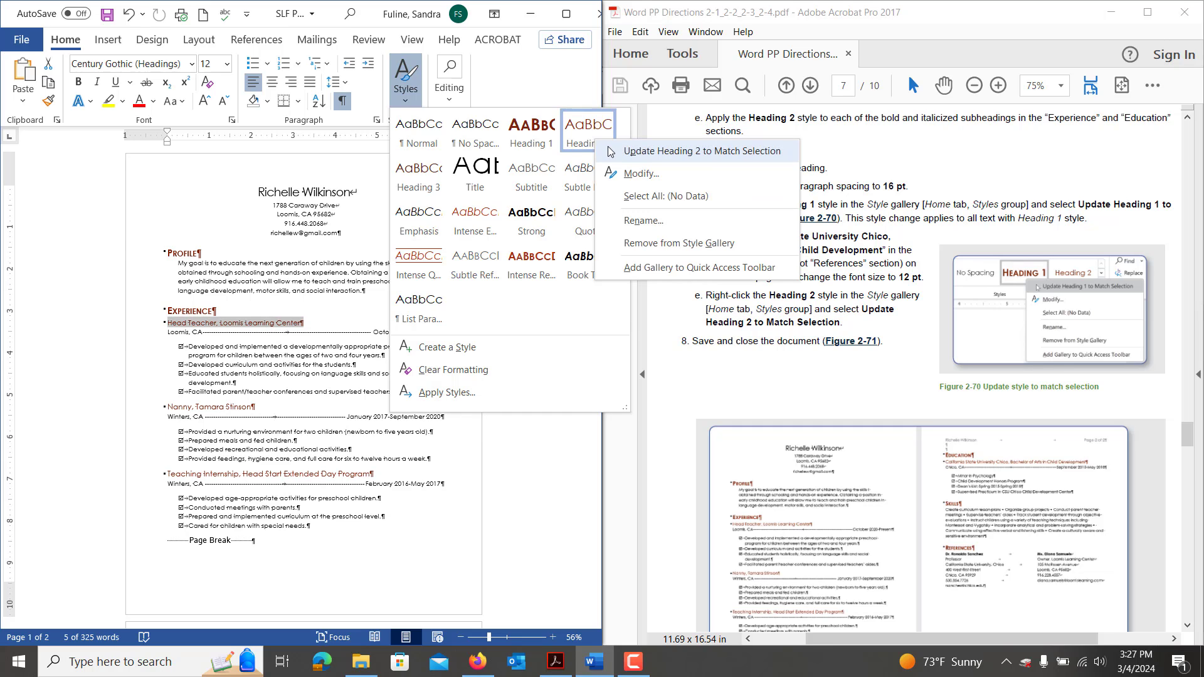
left_click(318, 394)
key("ctrl+s")
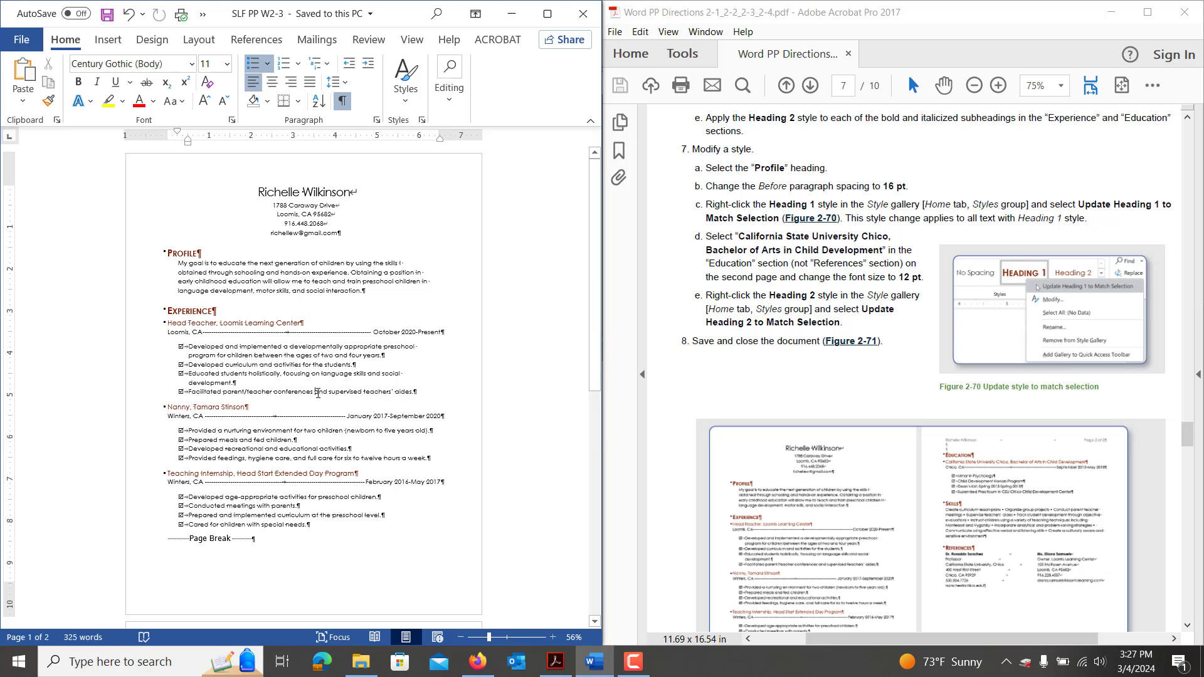
Save a copy of the resume as SLF PP W2-4.
key("F12")
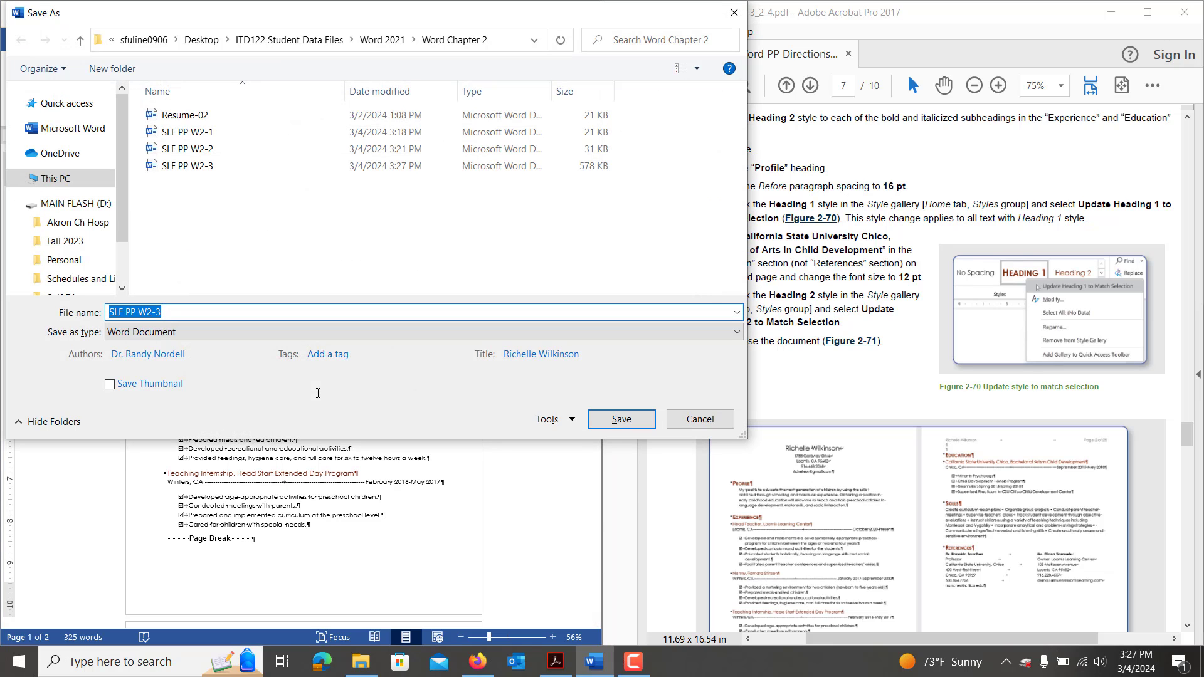
left_click(185, 313)
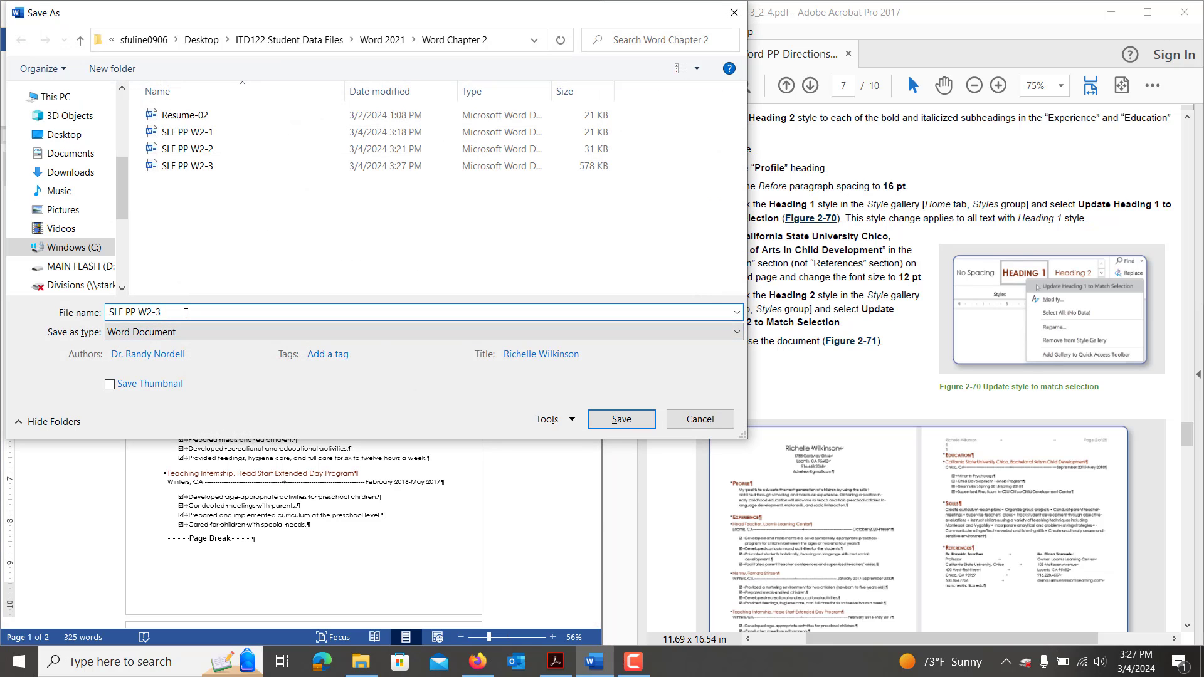
key("BackSpace")
type("4")
key("Return")
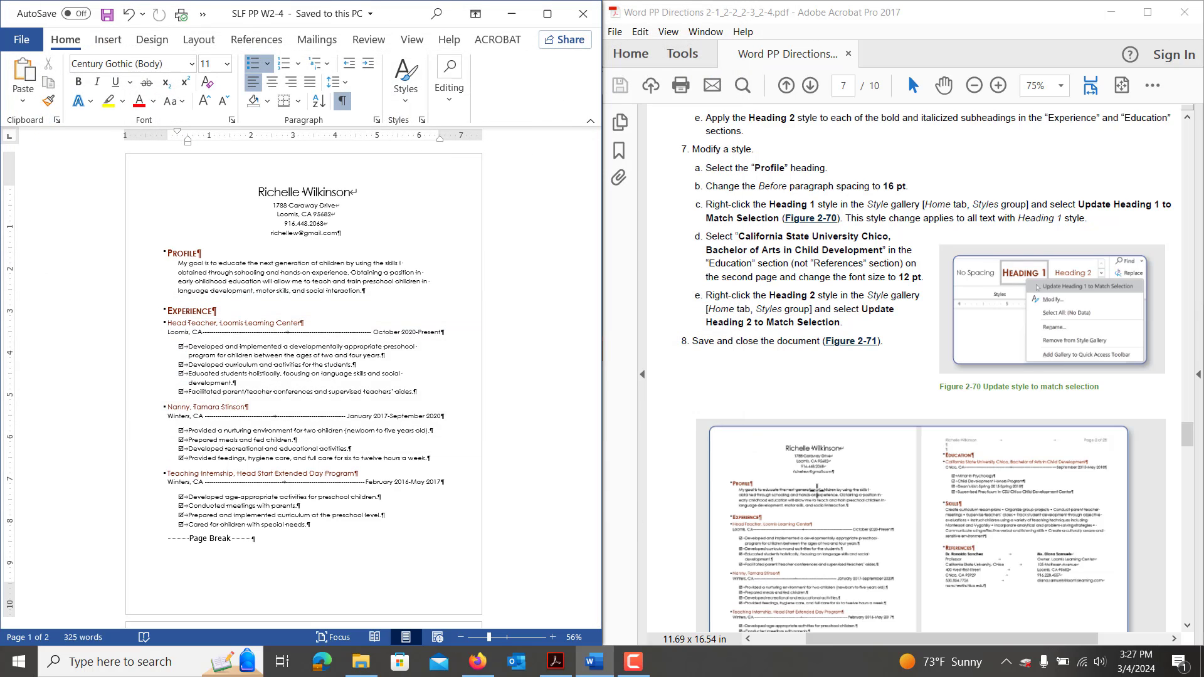
Move the insertion point back to the top of the document.
scroll(815, 489, "down", 5)
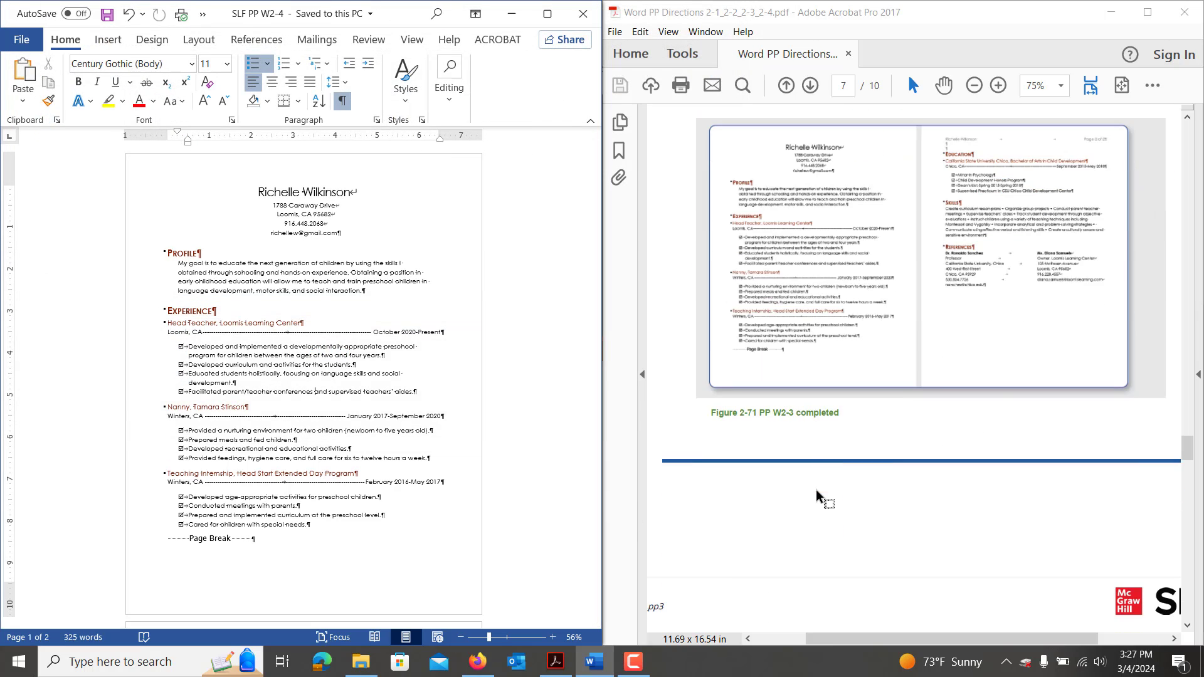
scroll(817, 492, "down", 5)
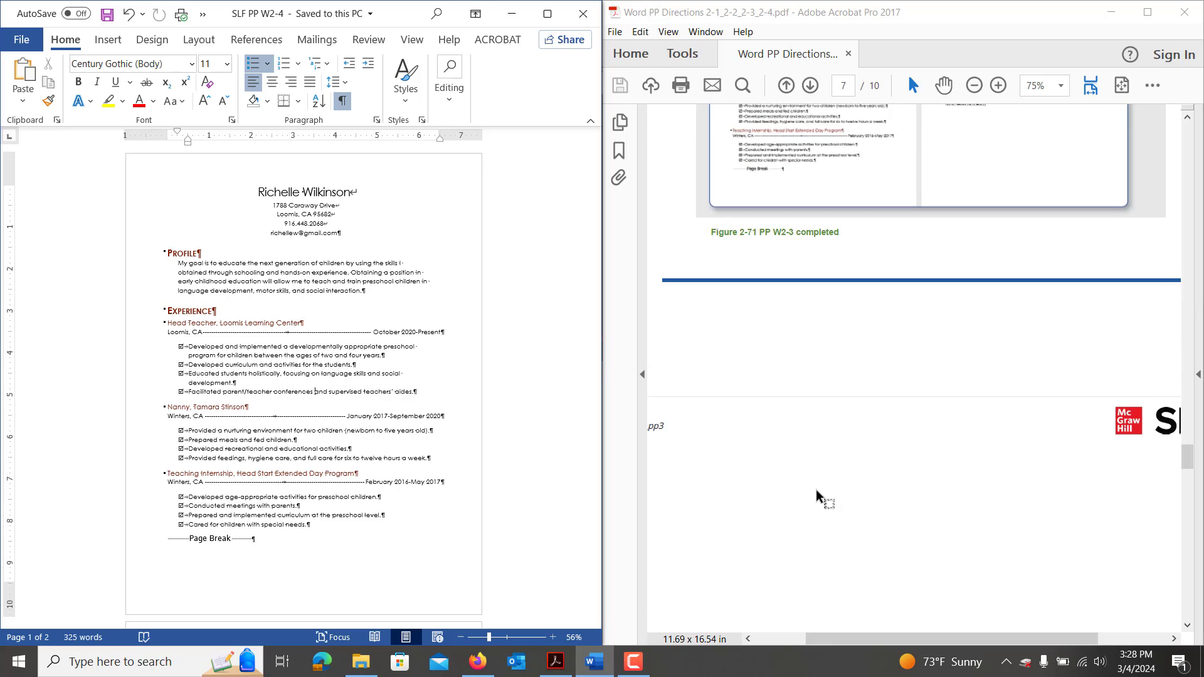
scroll(815, 489, "down", 7)
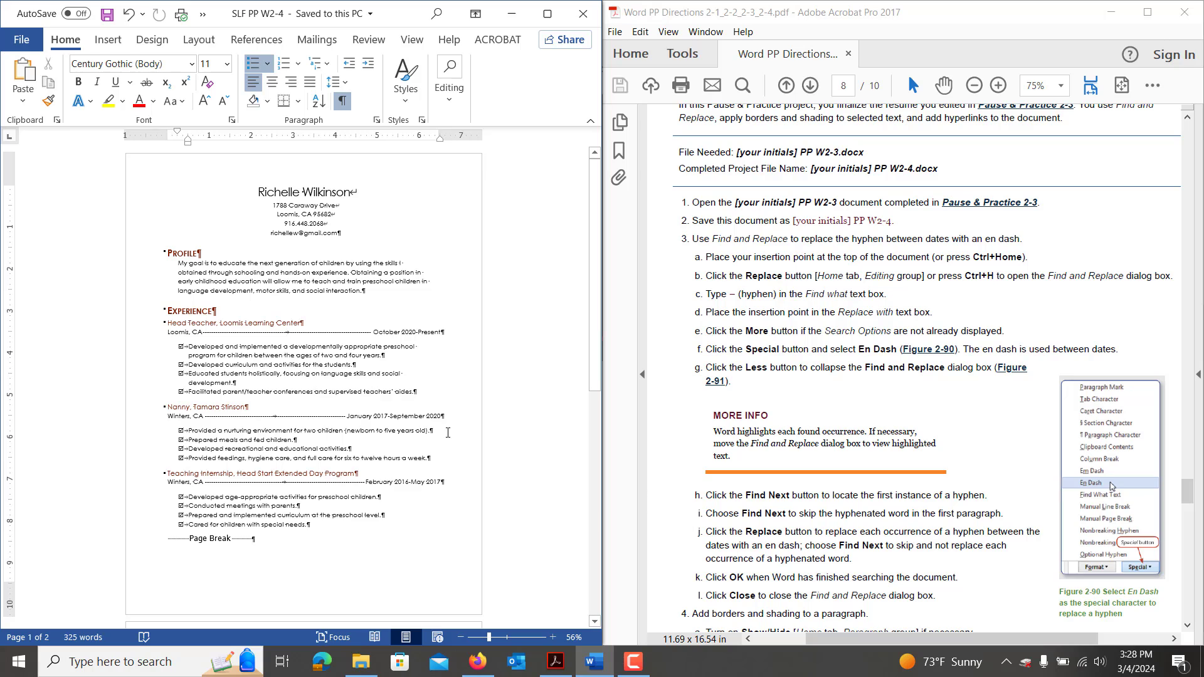
left_click(256, 328)
key("ctrl+Home")
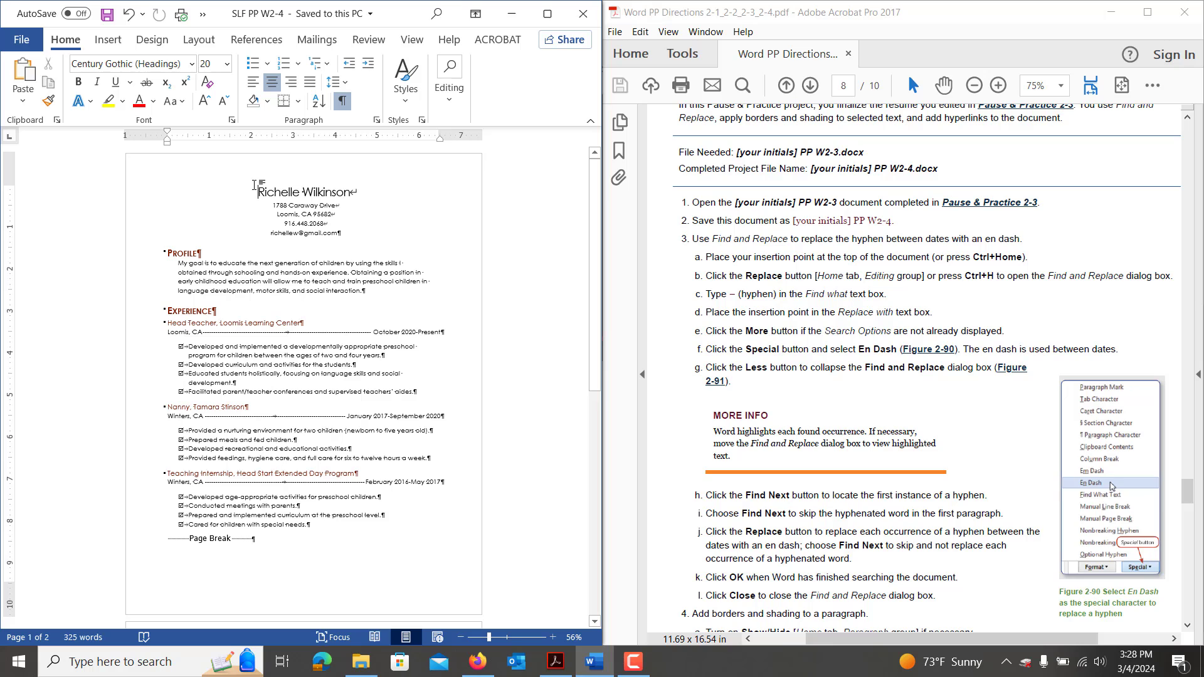
Open Find and Replace and enter a hyphen (-) in Find what.
key("ctrl+h")
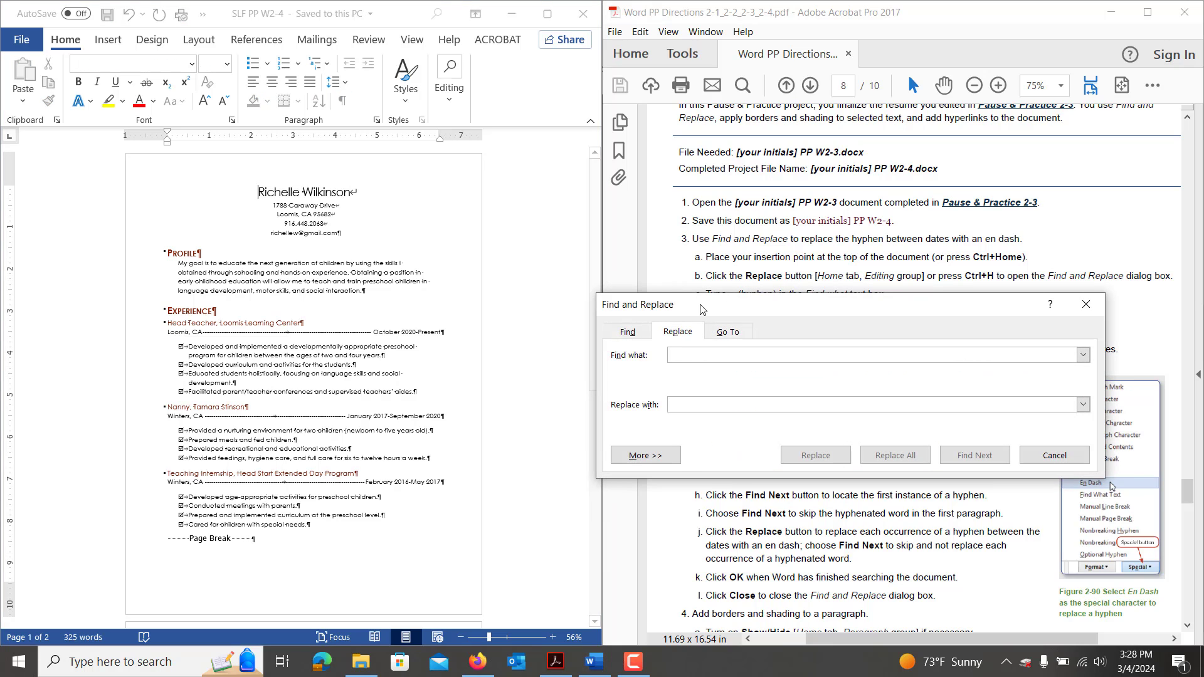
left_click_drag(683, 305, 217, 206)
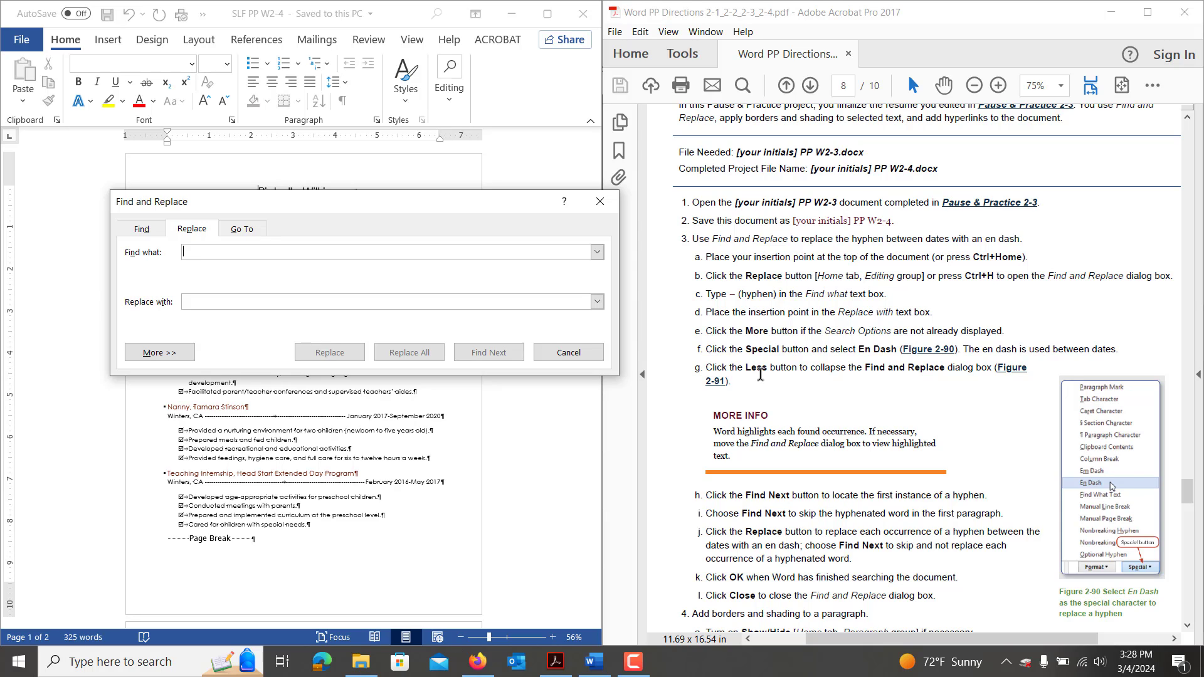
type("-")
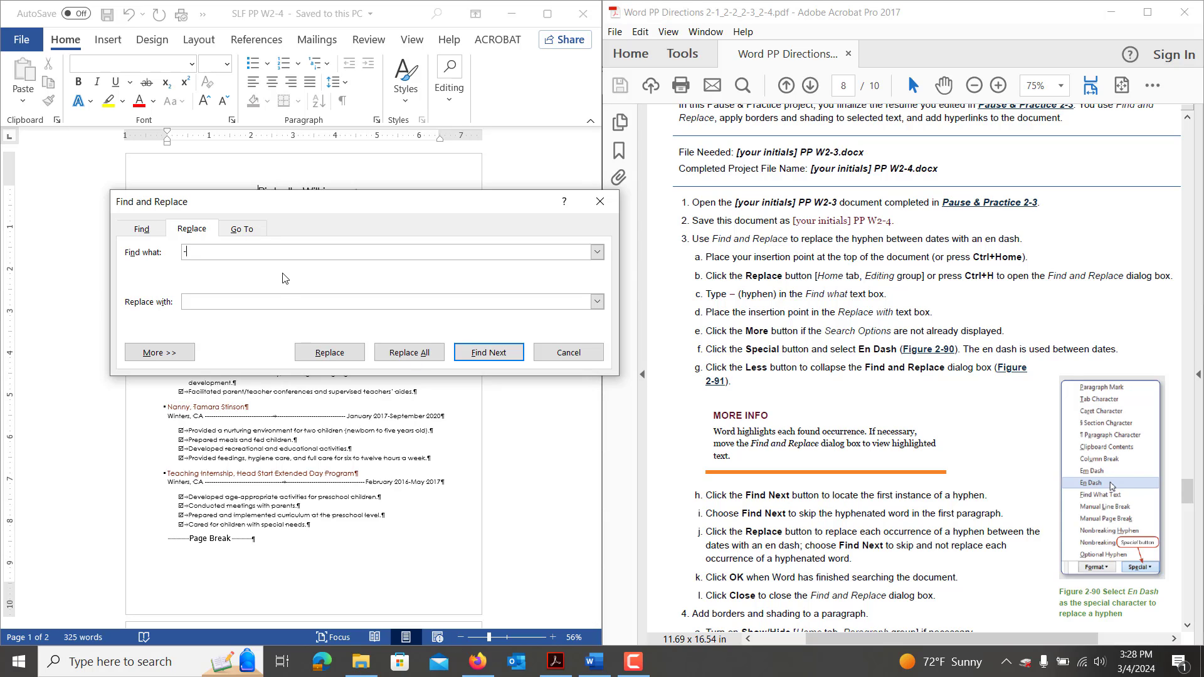
Set Replace with to the En Dash special character and find the first hyphen.
left_click(190, 306)
left_click(181, 355)
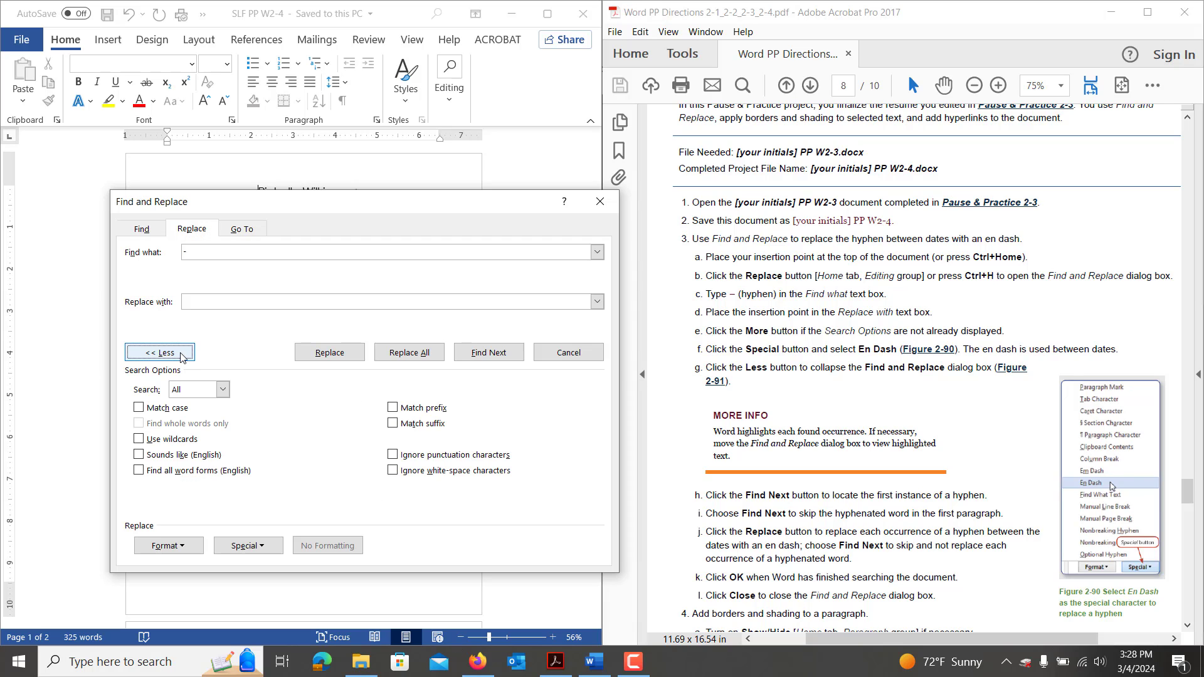
left_click(170, 549)
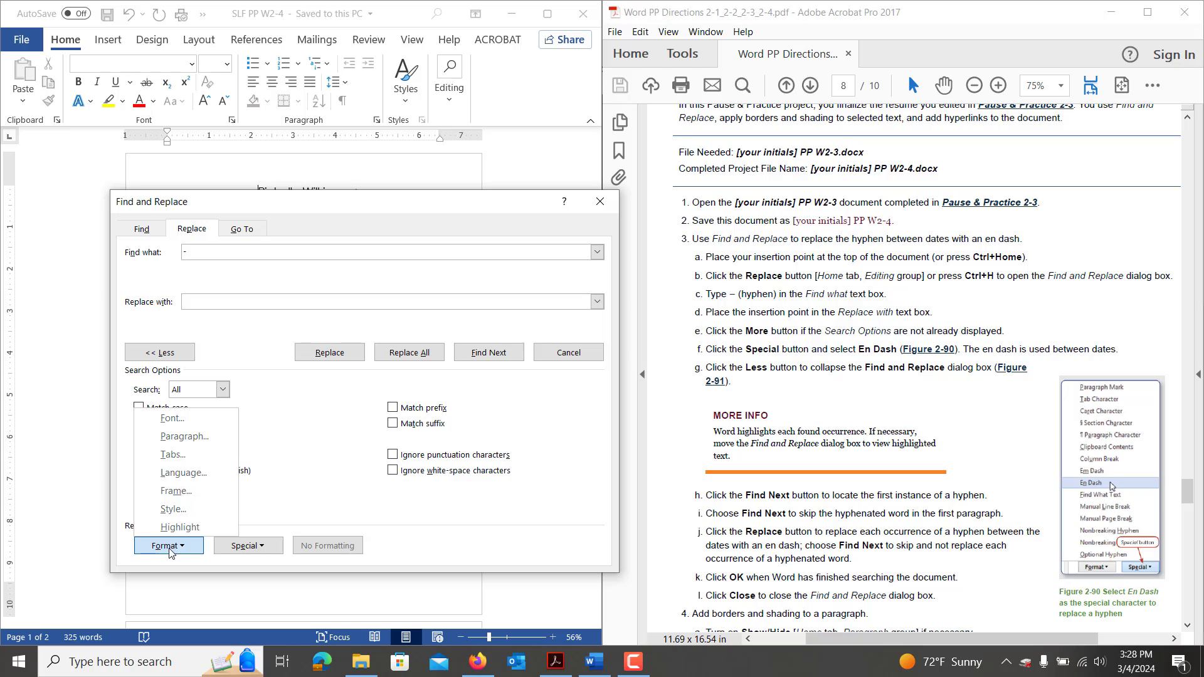
left_click(243, 548)
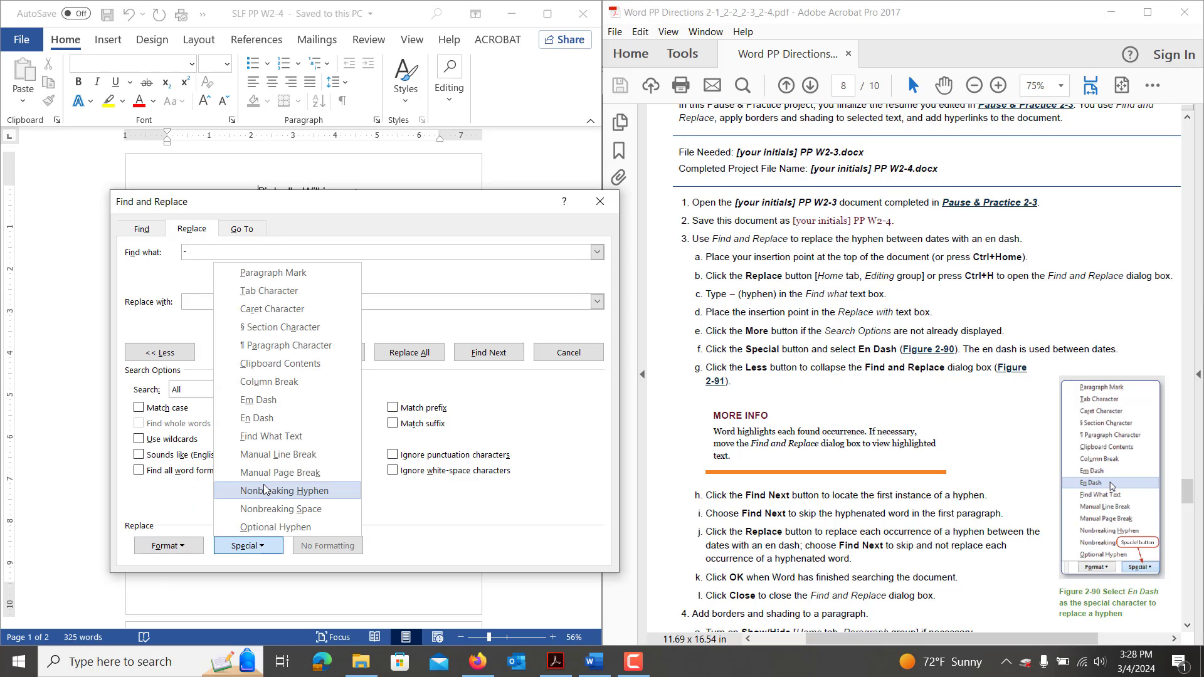
left_click(271, 418)
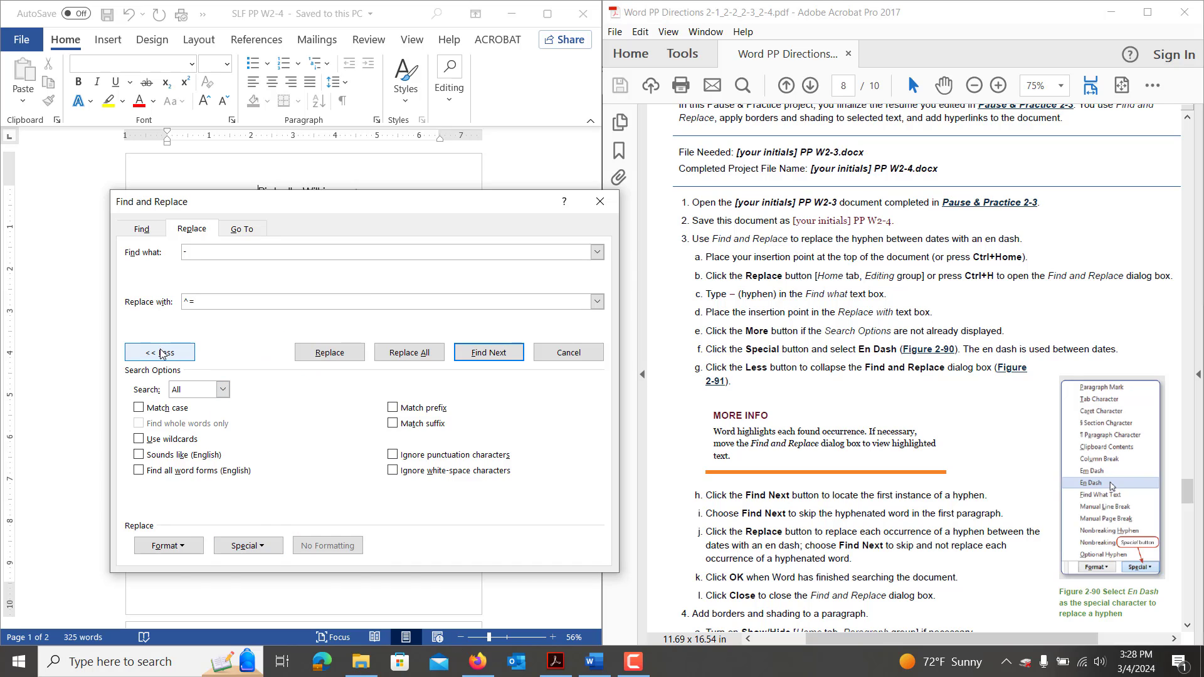
left_click(161, 353)
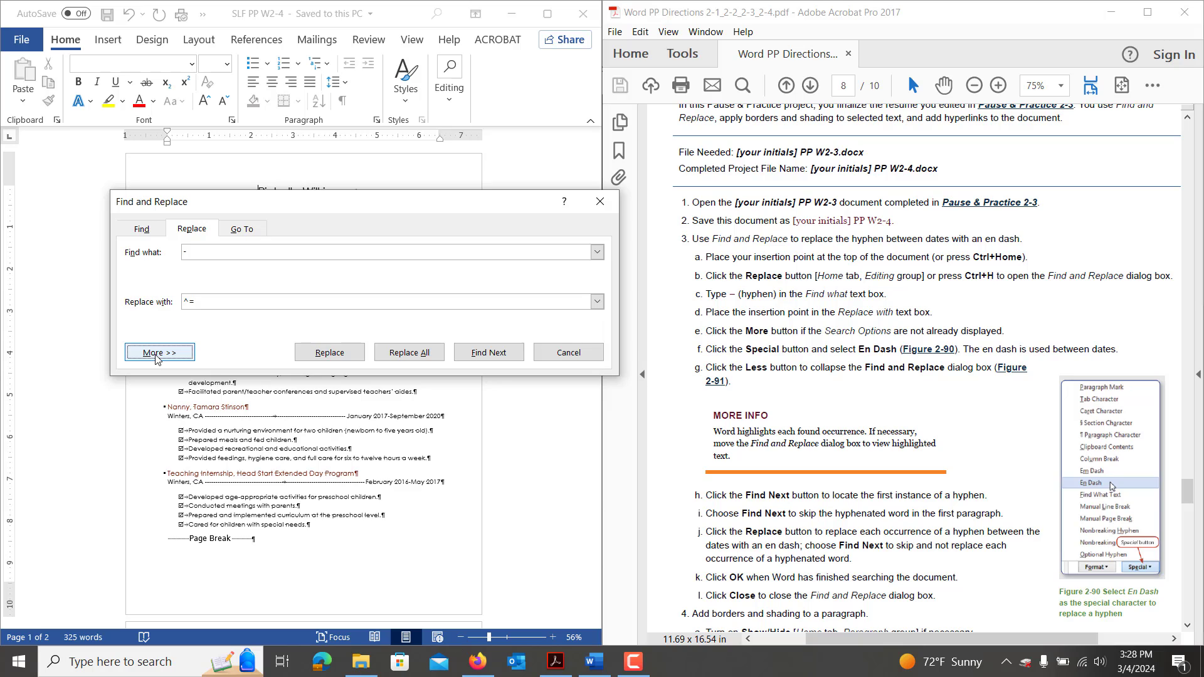
left_click(157, 356)
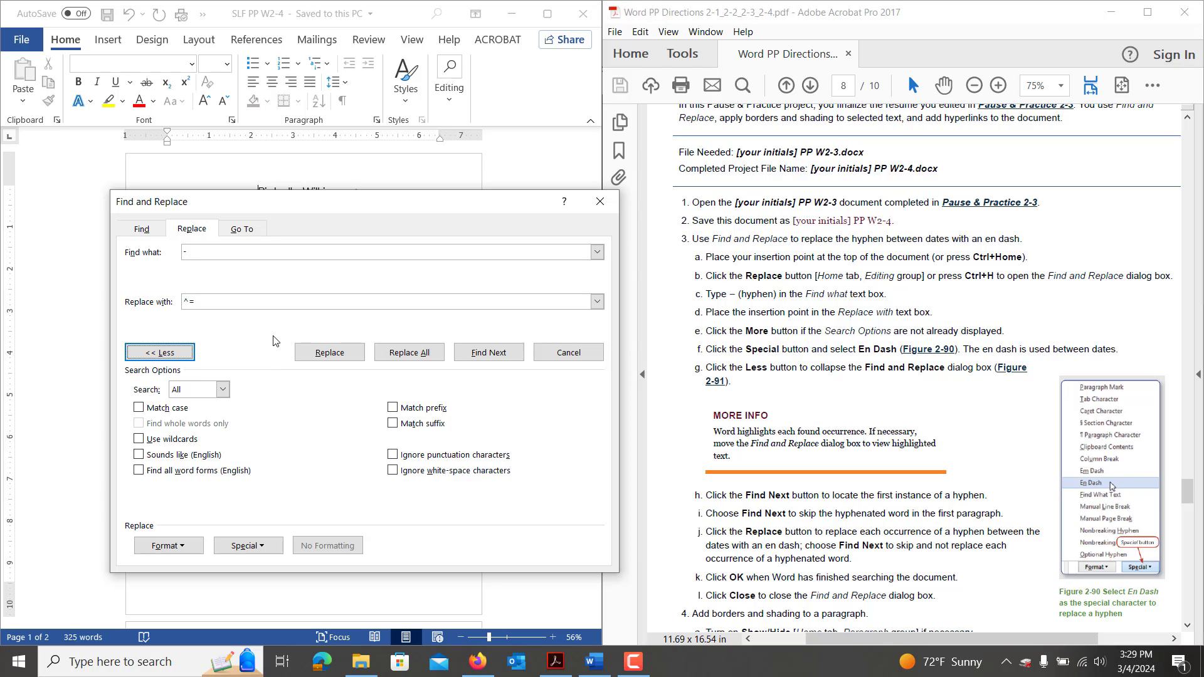
left_click(480, 355)
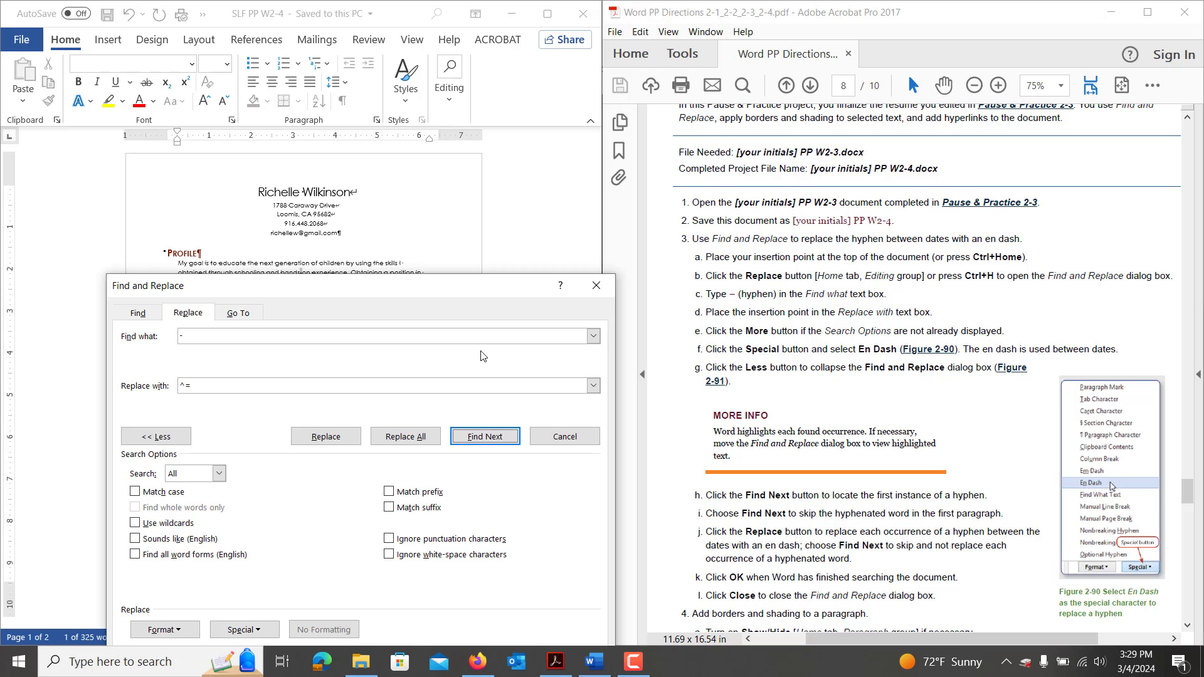
Replace the date-range hyphens with en dashes, skip age-appropriate, then close Find and Replace.
scroll(451, 236, "down", 1)
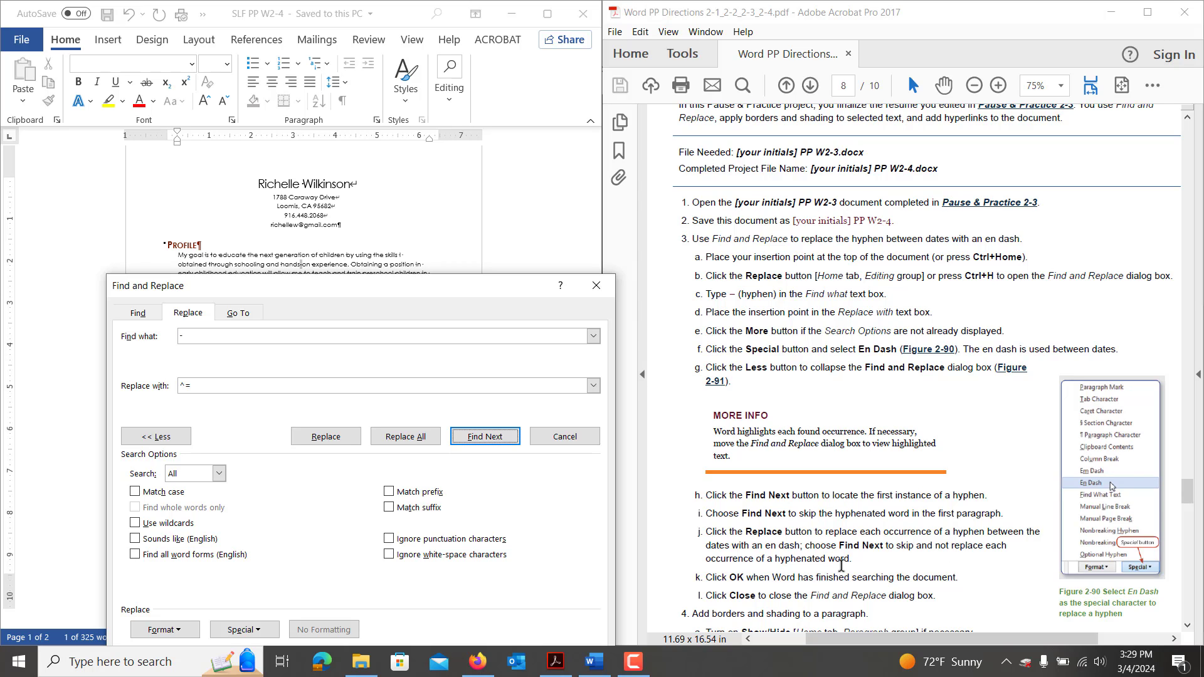
left_click(483, 440)
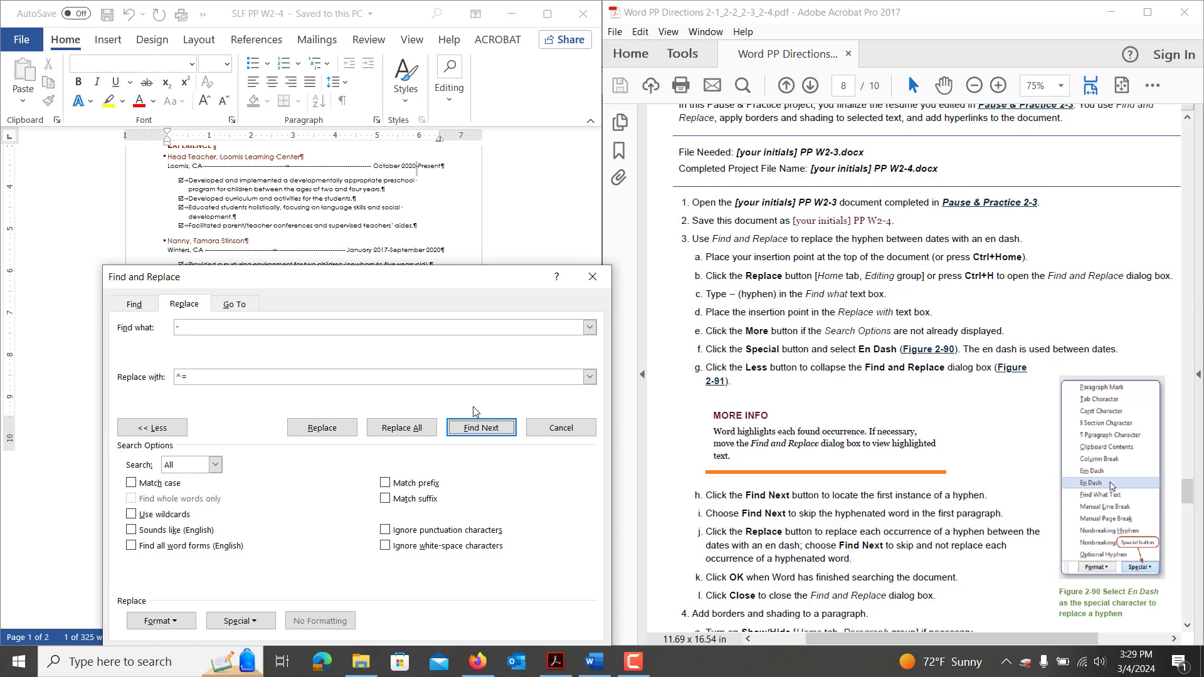
left_click(339, 434)
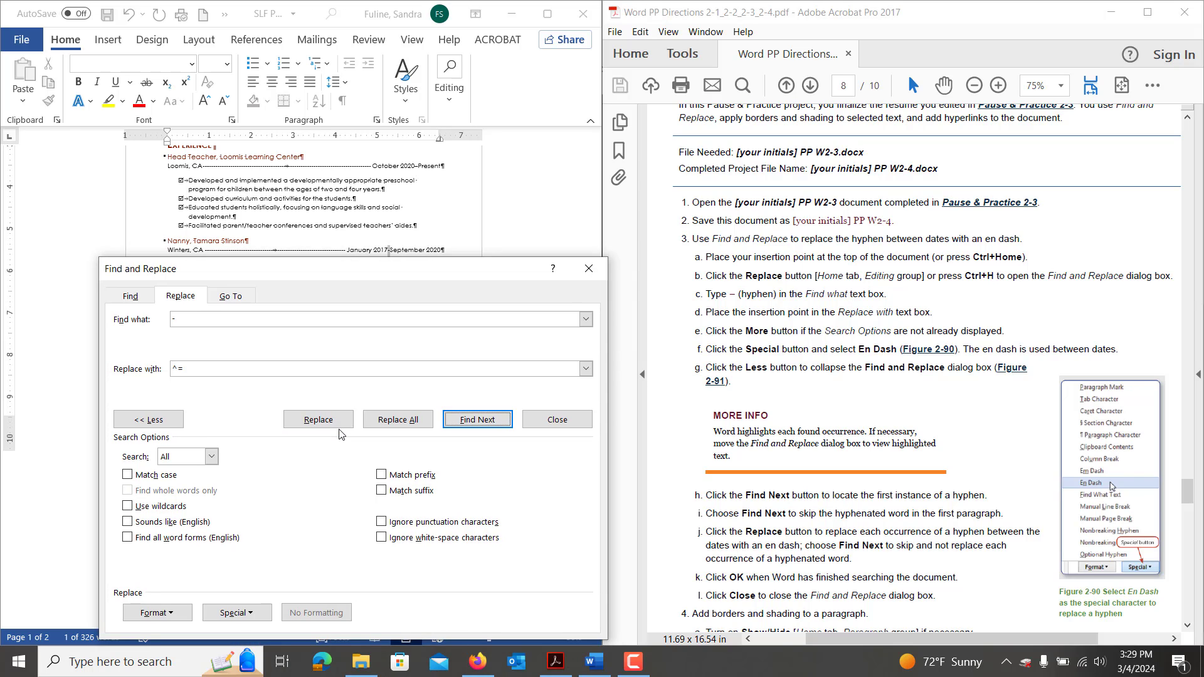
left_click(332, 425)
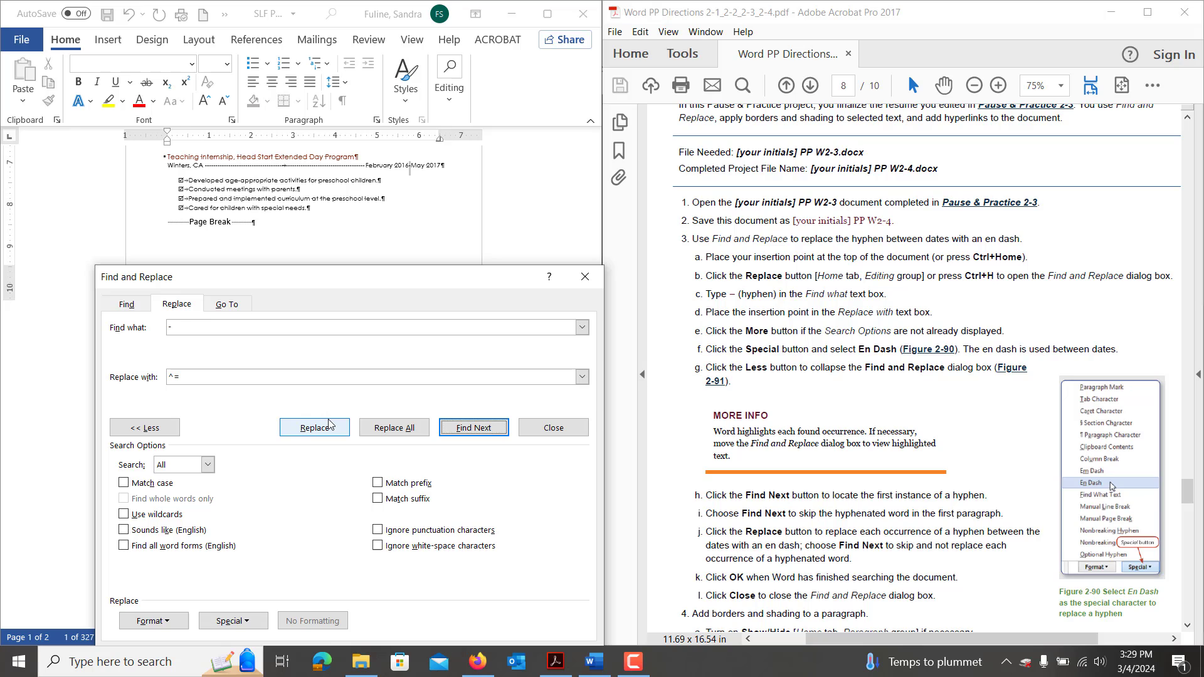
left_click(328, 426)
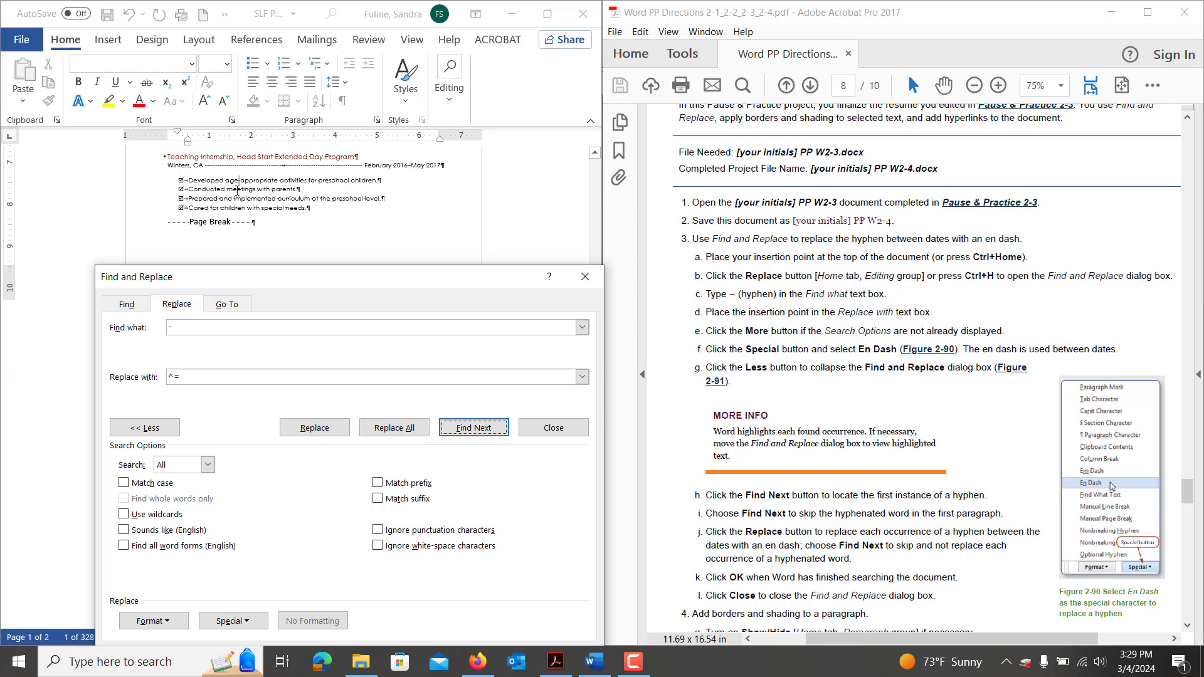
left_click(495, 437)
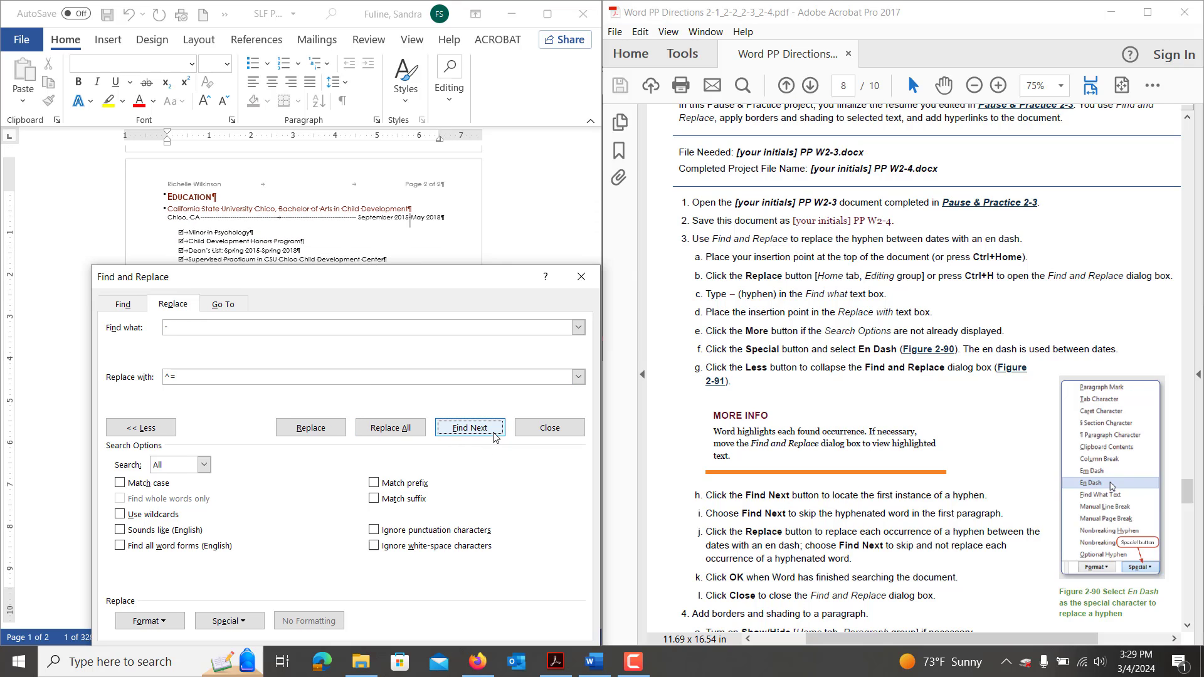
left_click(306, 435)
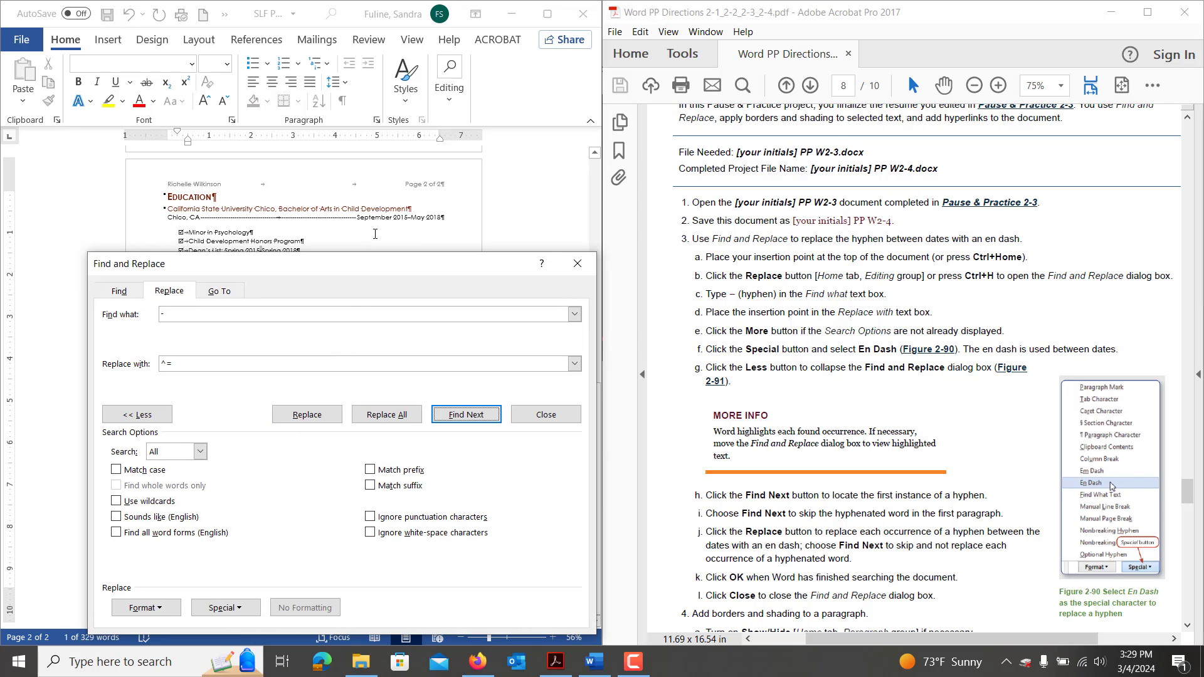
left_click_drag(292, 263, 282, 297)
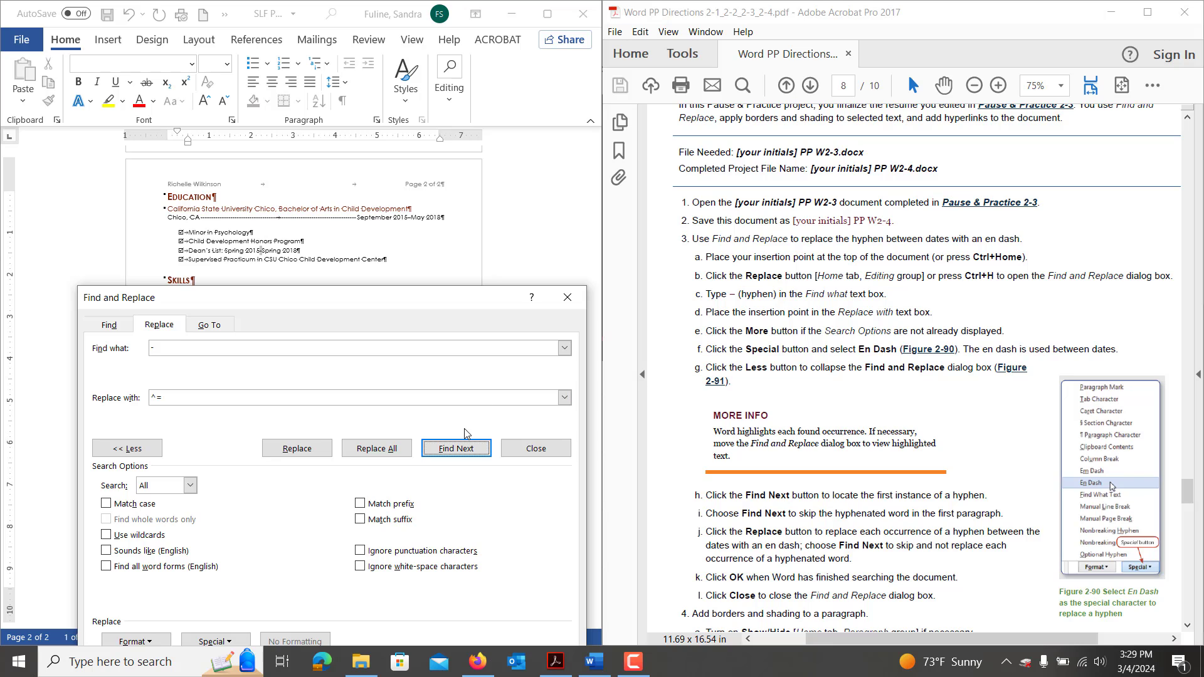
left_click(531, 449)
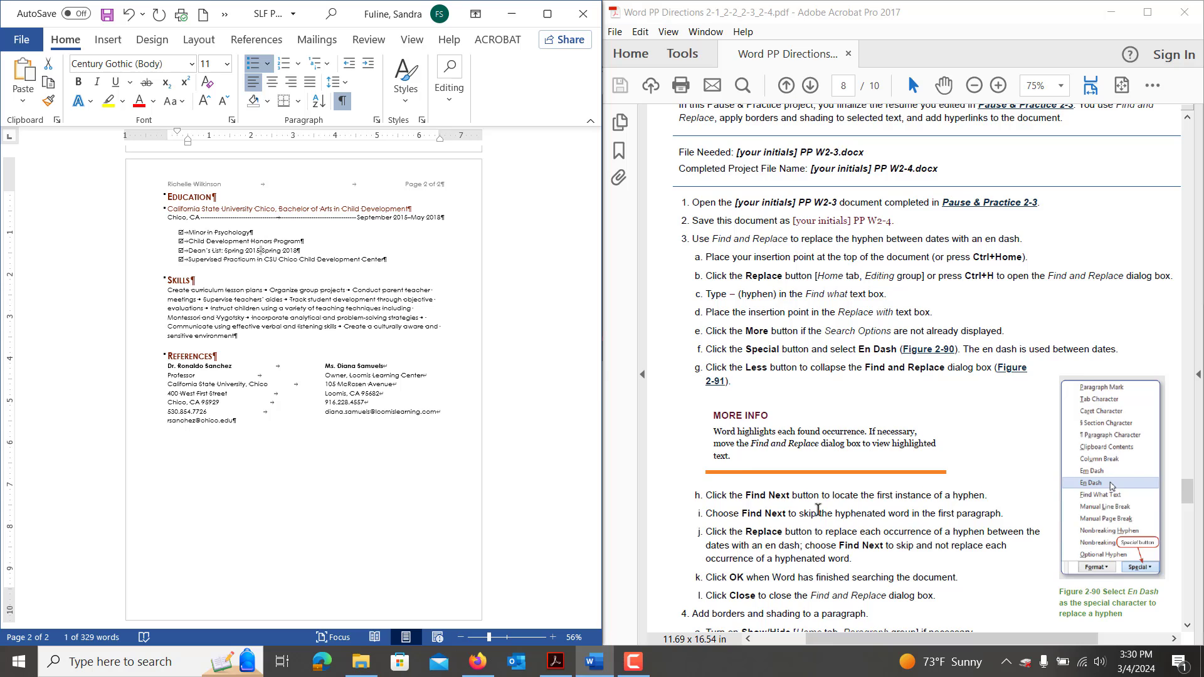
Select the whole Profile paragraph on page 1 and open Borders and Shading.
scroll(817, 509, "down", 3)
scroll(817, 509, "down", 7)
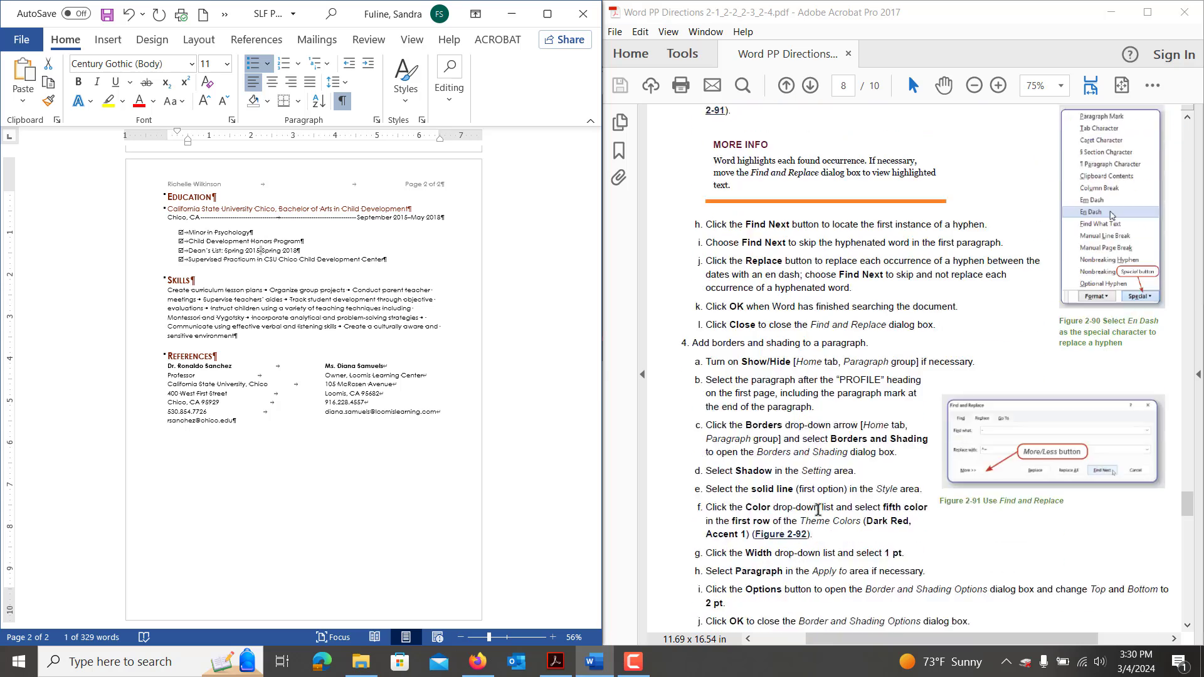
scroll(817, 509, "down", 1)
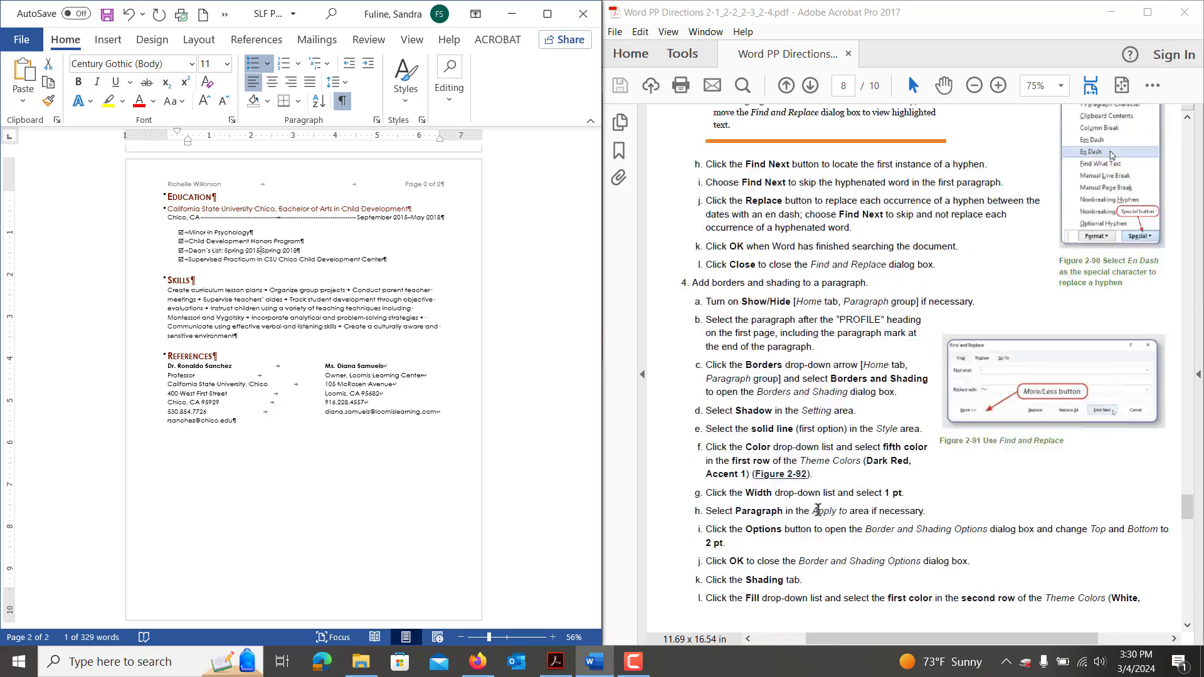
scroll(818, 510, "down", 2)
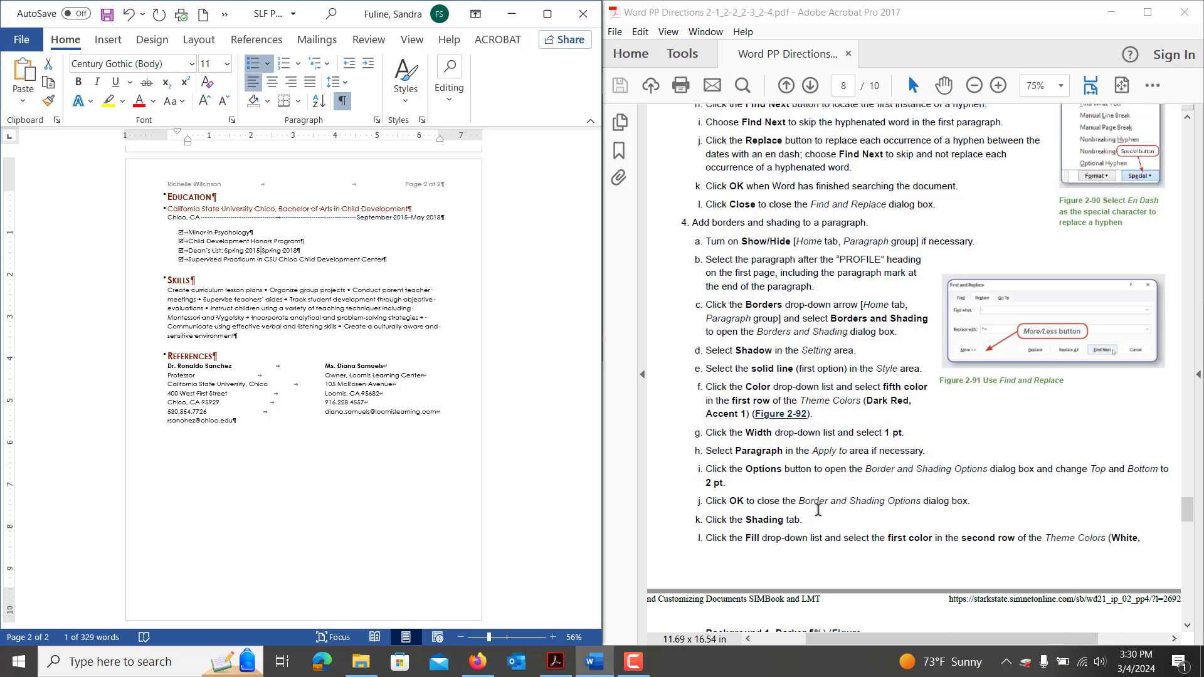
scroll(448, 369, "up", 8)
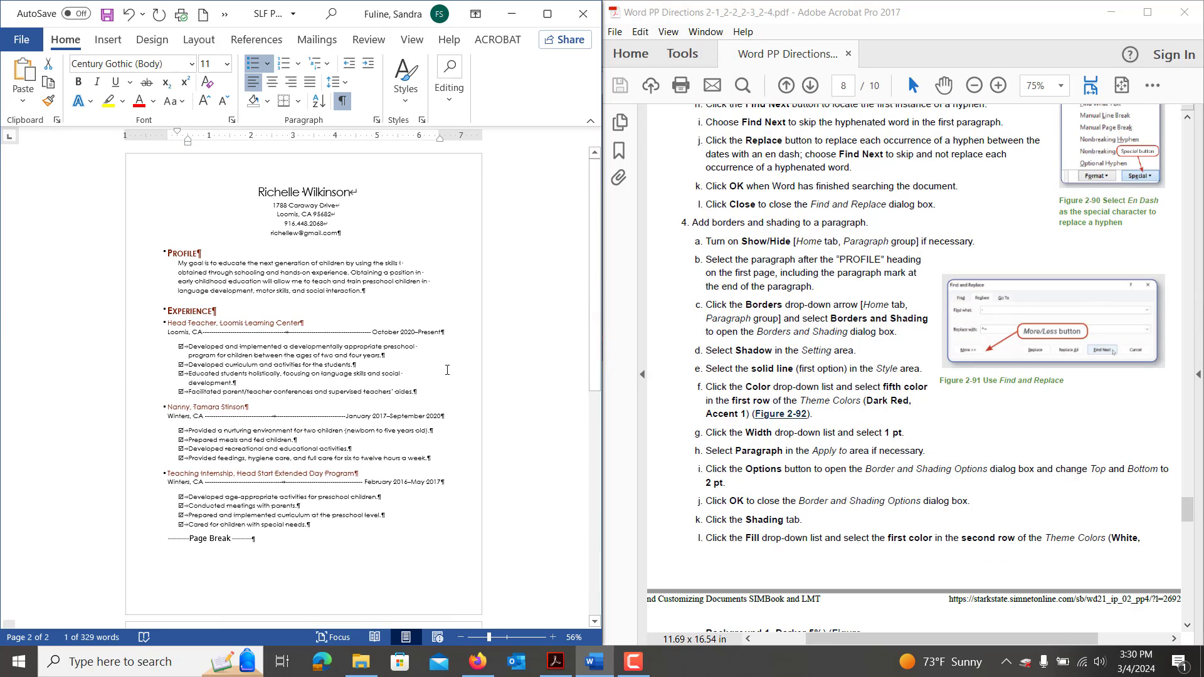
triple_click(367, 288)
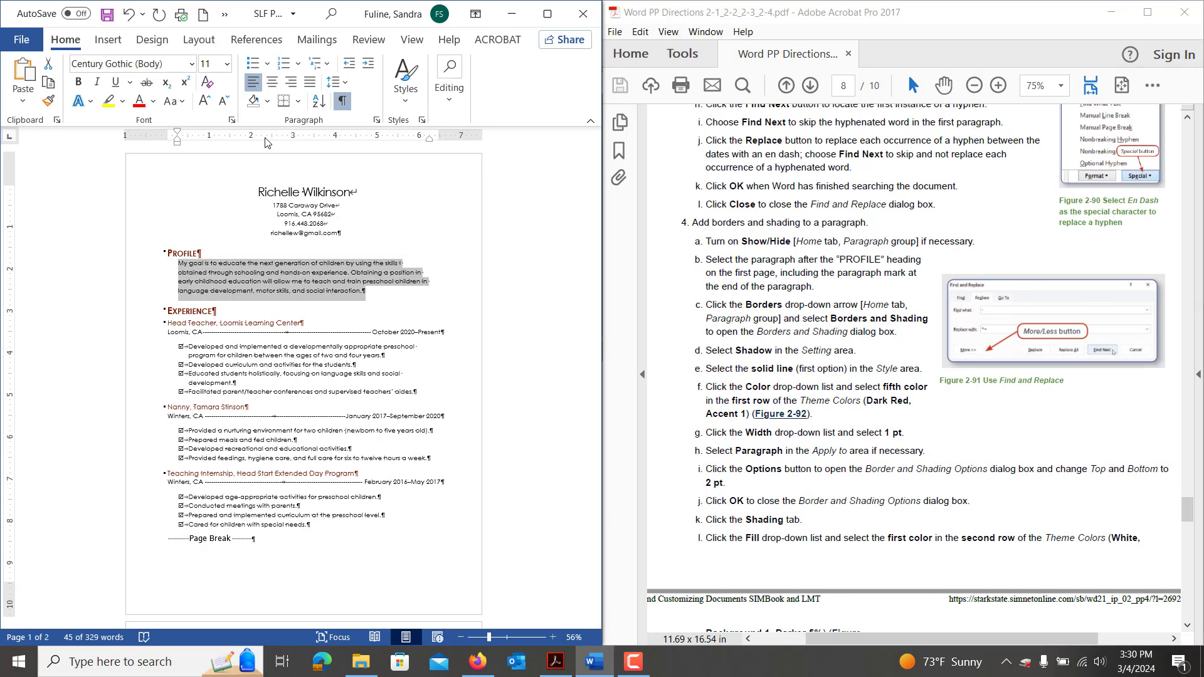
left_click(298, 103)
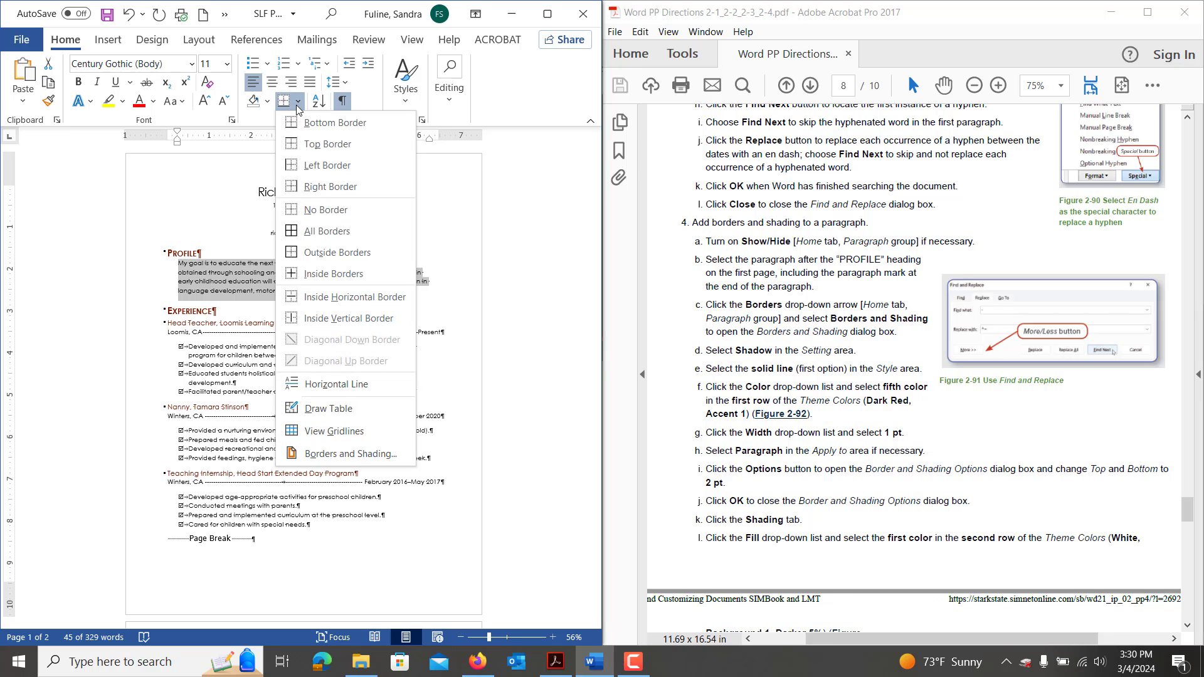
left_click(311, 458)
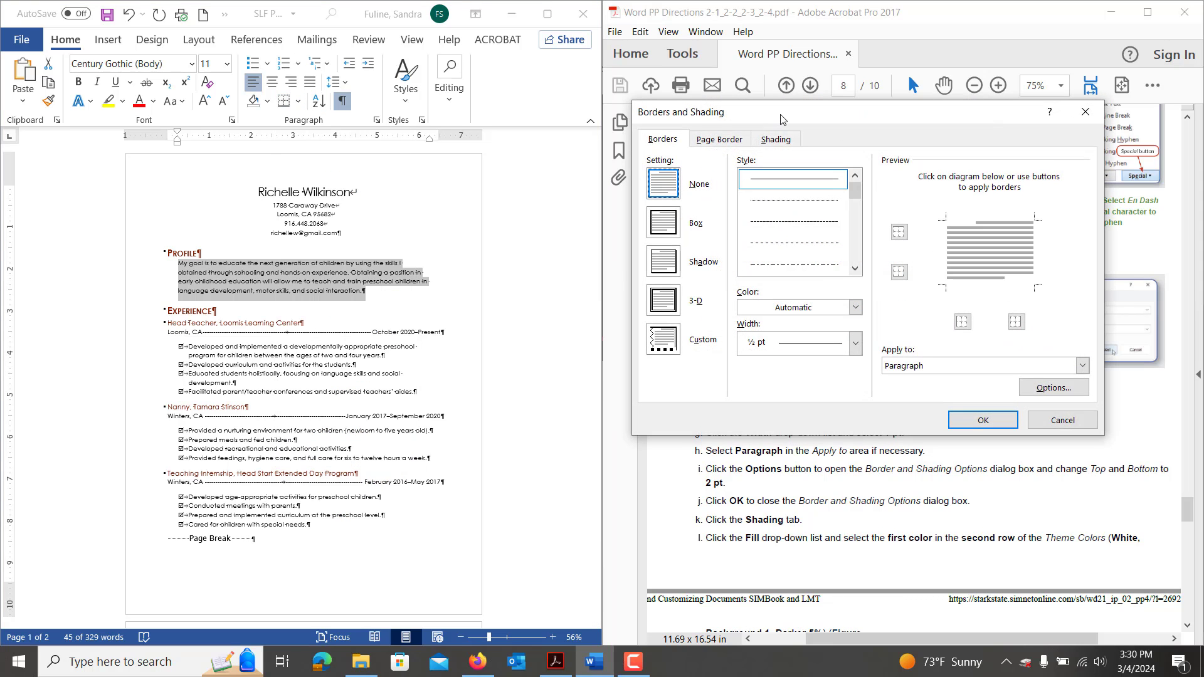
Choose a Shadow border in Dark Red at 1 pt width.
mouse_move(783, 118)
left_mouse_down()
mouse_move(415, 95)
mouse_move(159, 159)
mouse_move(214, 165)
left_mouse_up()
left_click(106, 309)
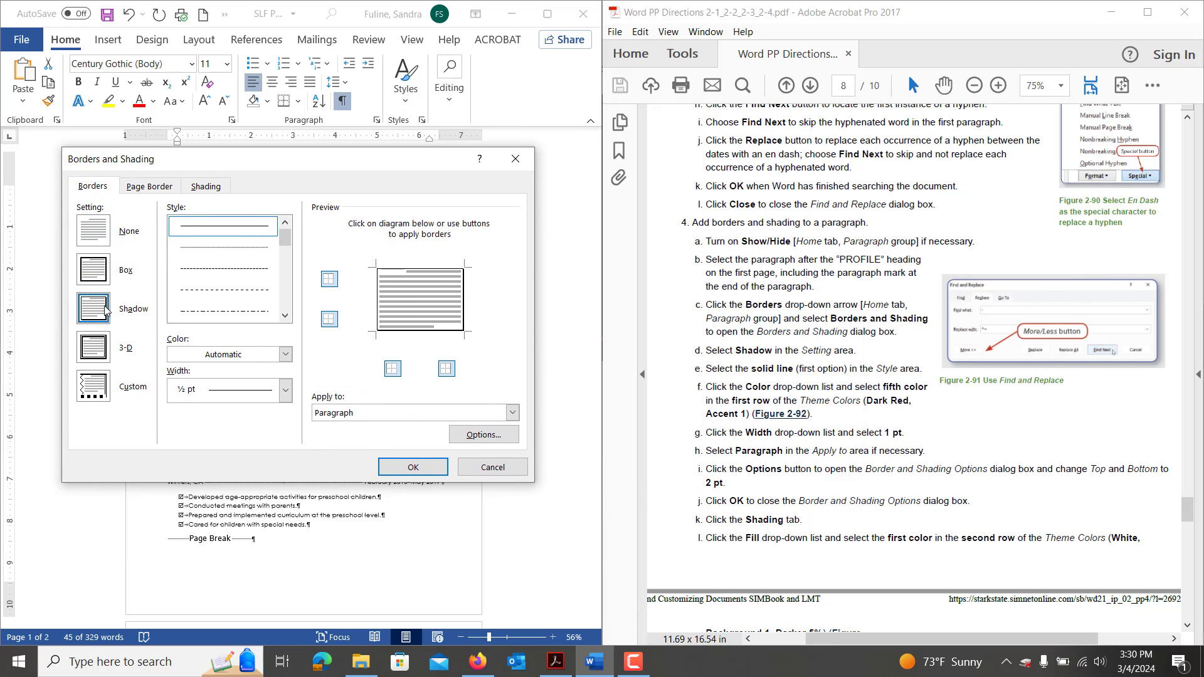
left_click(209, 359)
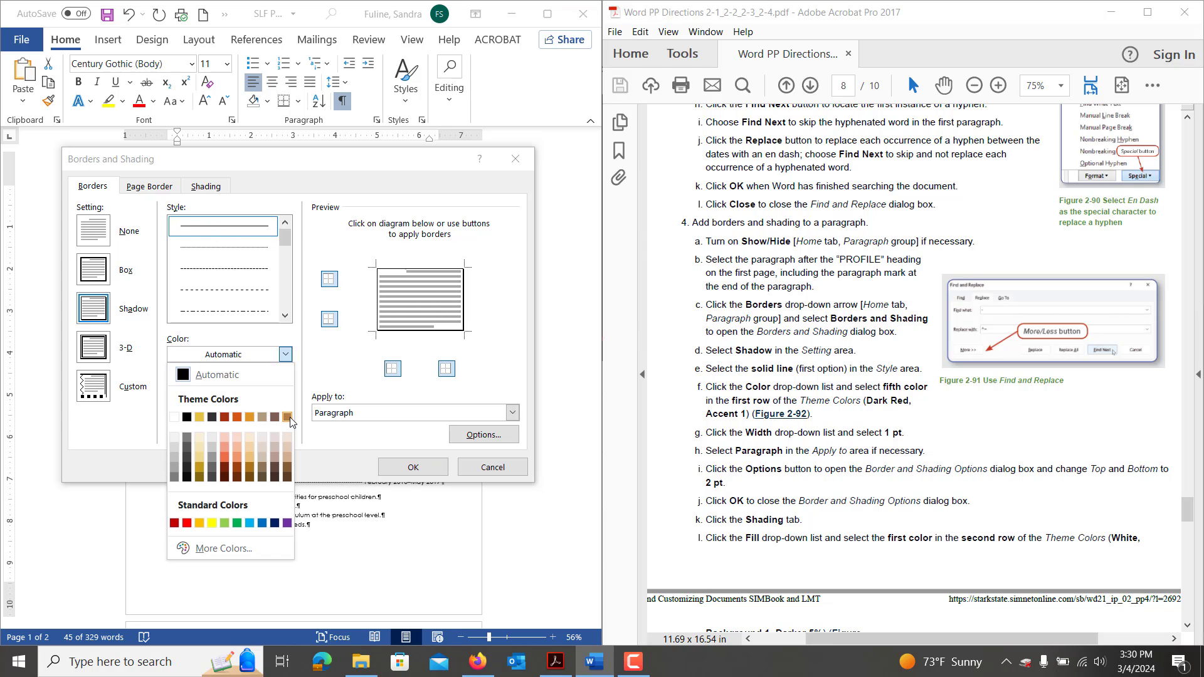
left_click(225, 418)
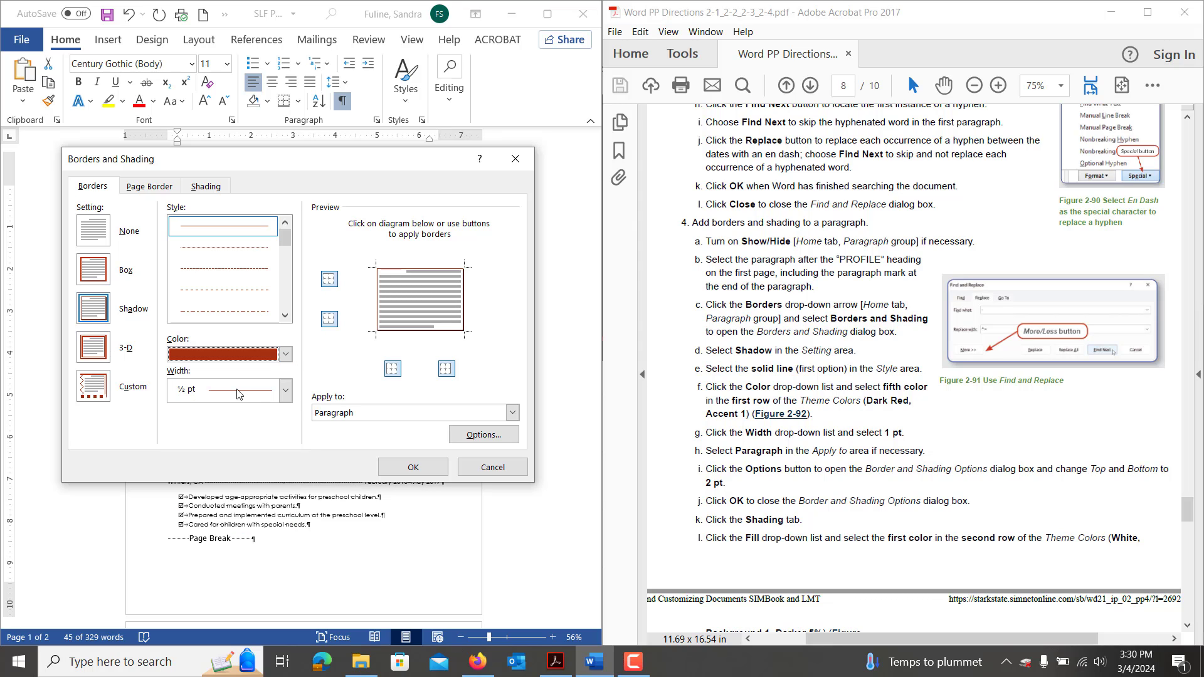
left_click(239, 390)
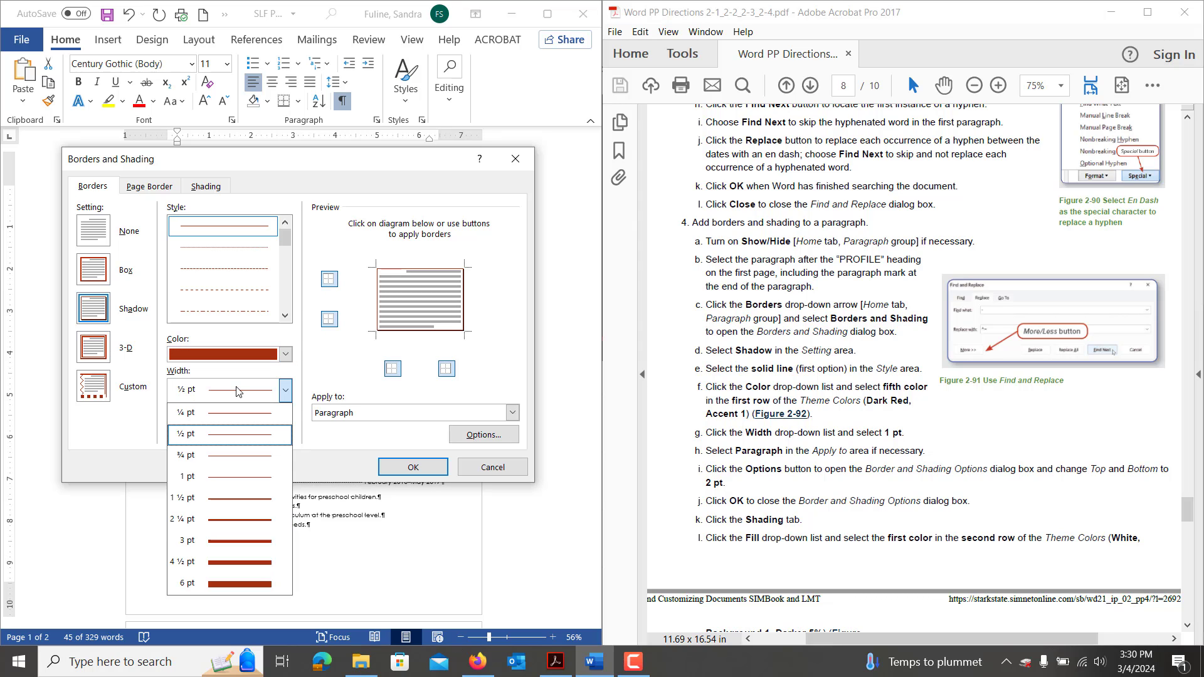
left_click(223, 481)
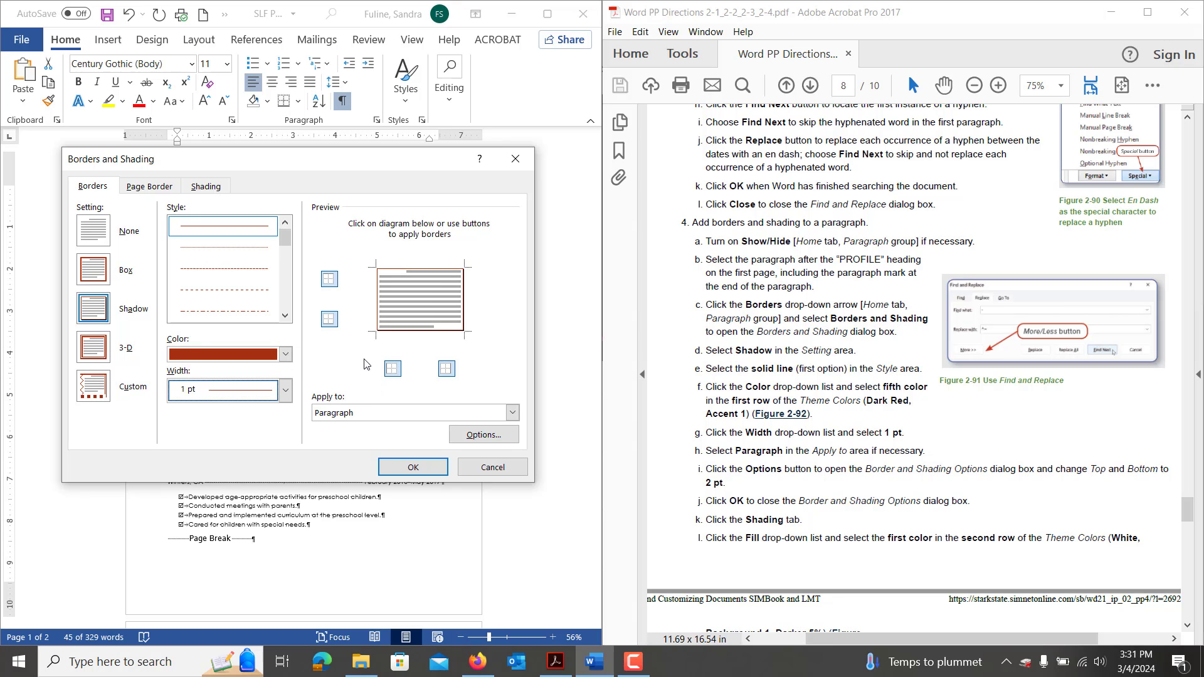
Toggle the left and right edges in the preview, then open border Options.
left_click(329, 279)
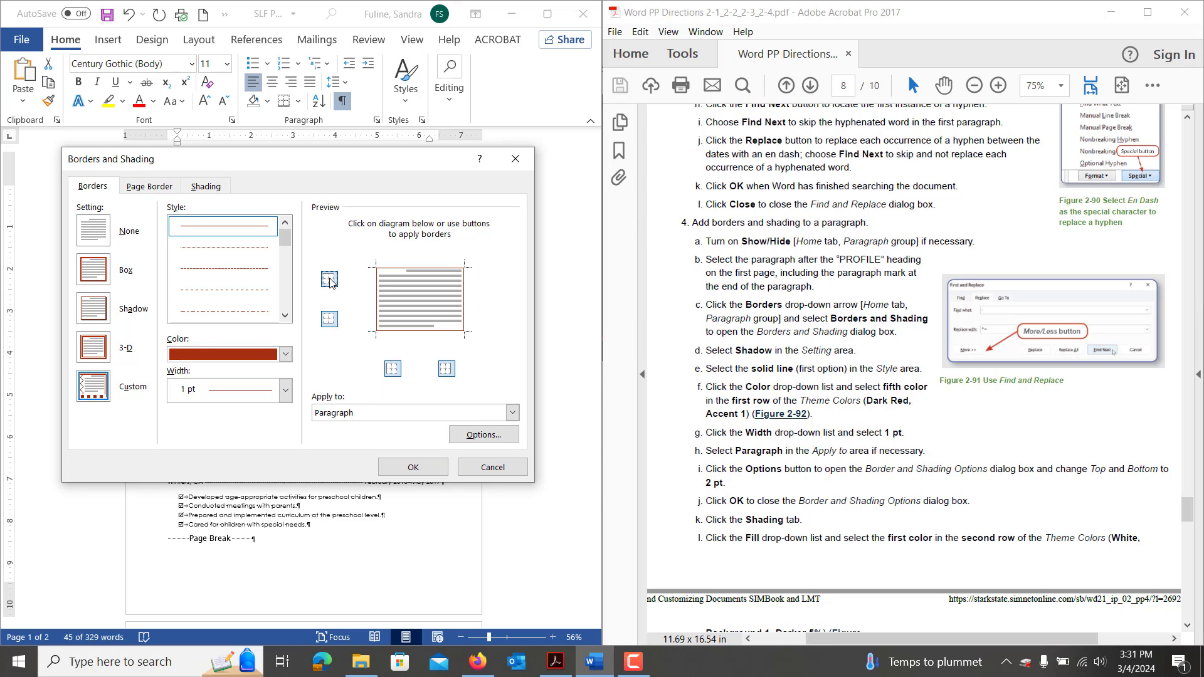
left_click(395, 371)
left_click(395, 372)
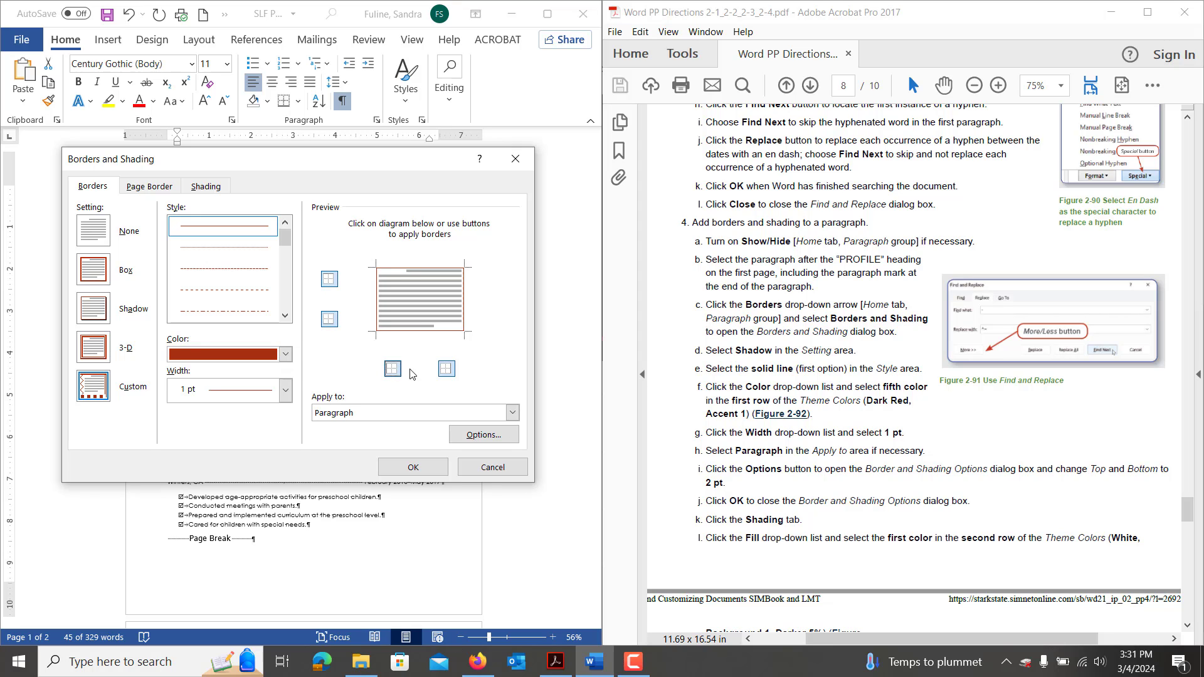
left_click(446, 370)
left_click(446, 370)
left_click(493, 435)
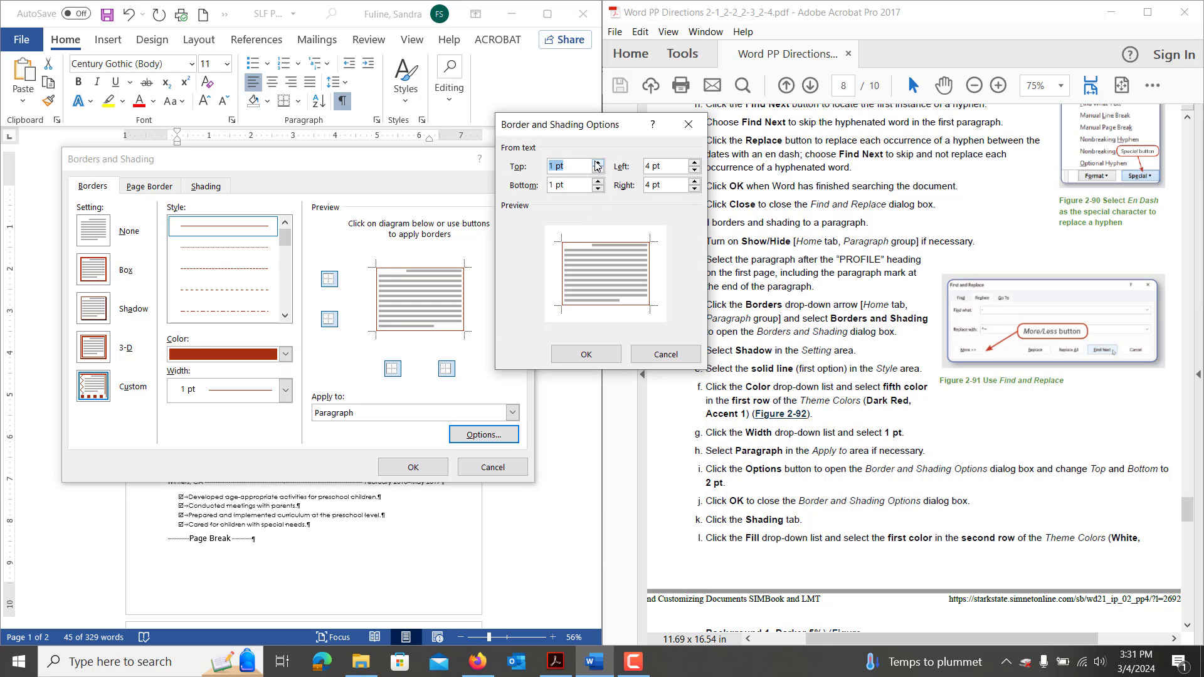
Set the Profile border spacing to 2 pt top and bottom.
left_click(597, 163)
left_click(598, 182)
left_click(586, 355)
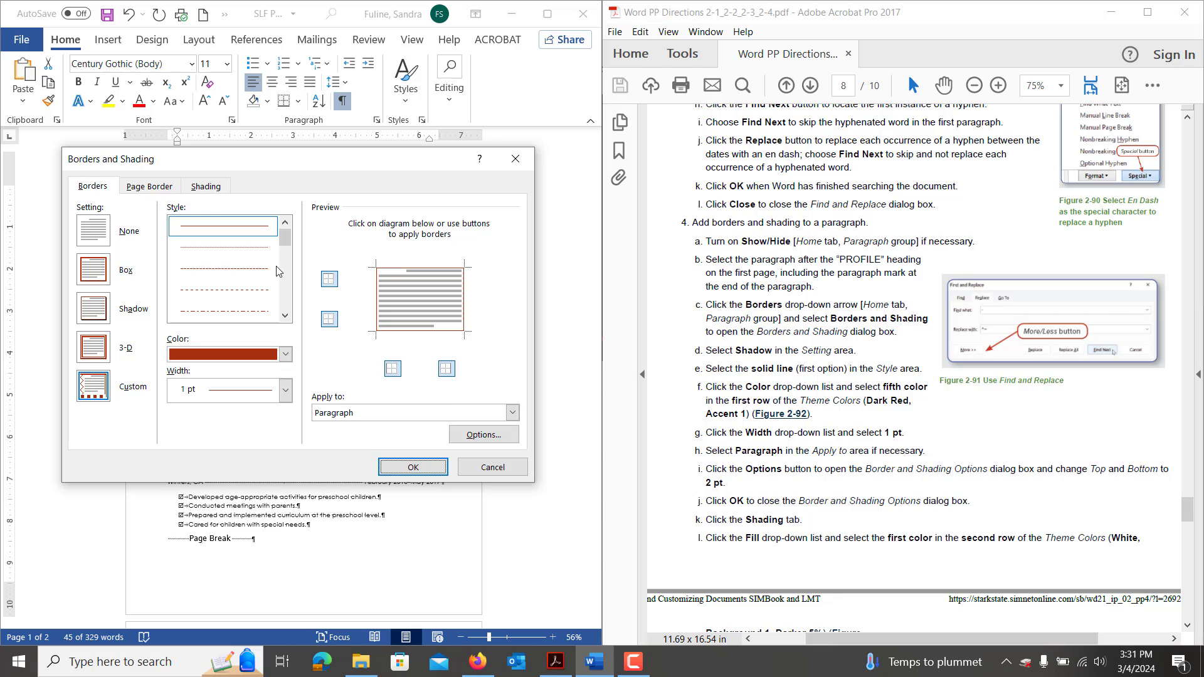
Choose White, Background 1, Darker 5% as the Profile paragraph's shading fill.
left_click(205, 187)
left_click(167, 226)
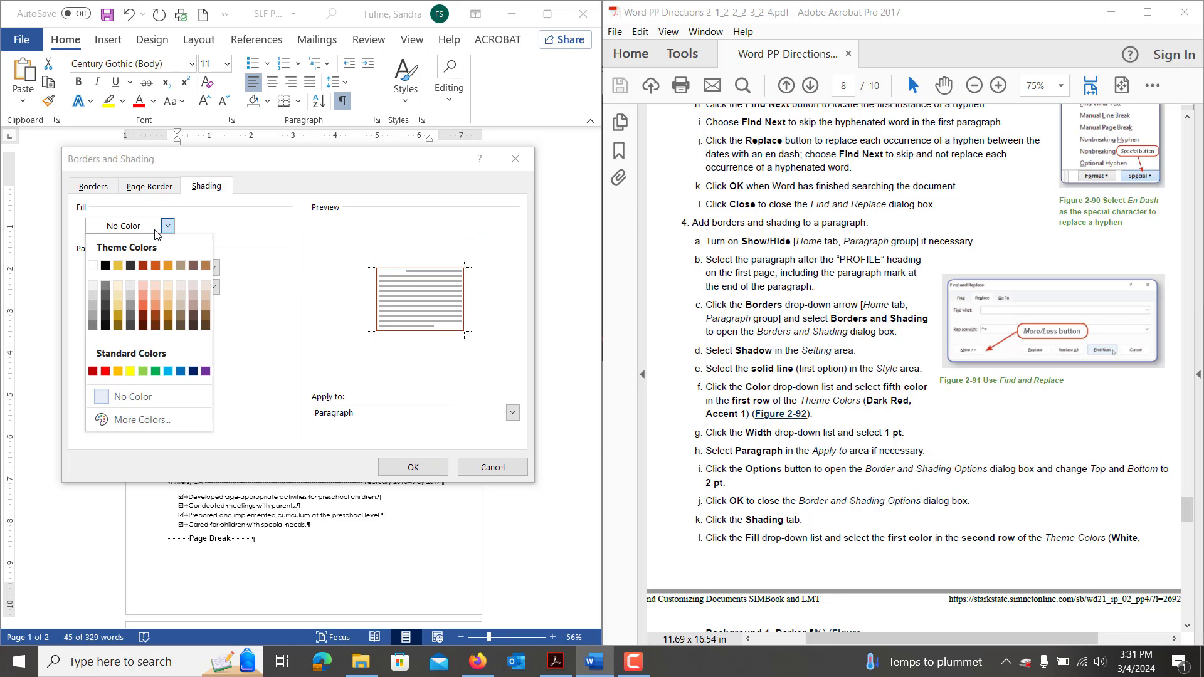
left_click(94, 287)
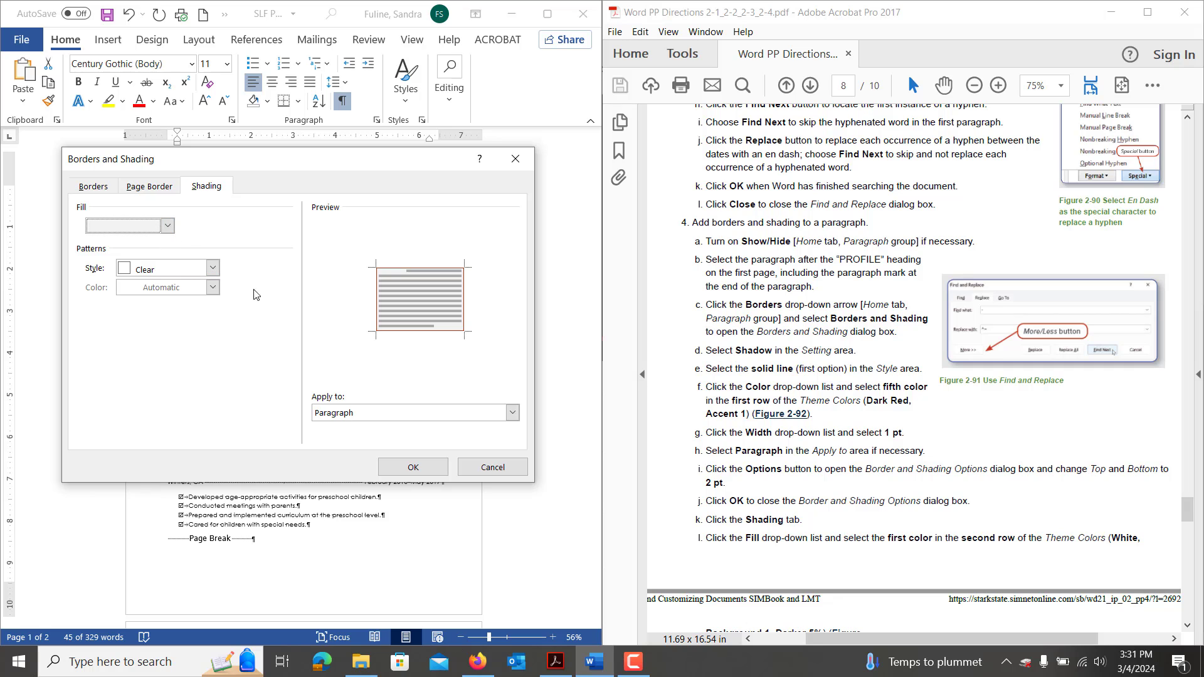
Apply the dark red border and grey shading to the Profile paragraph and check the result.
left_click(412, 469)
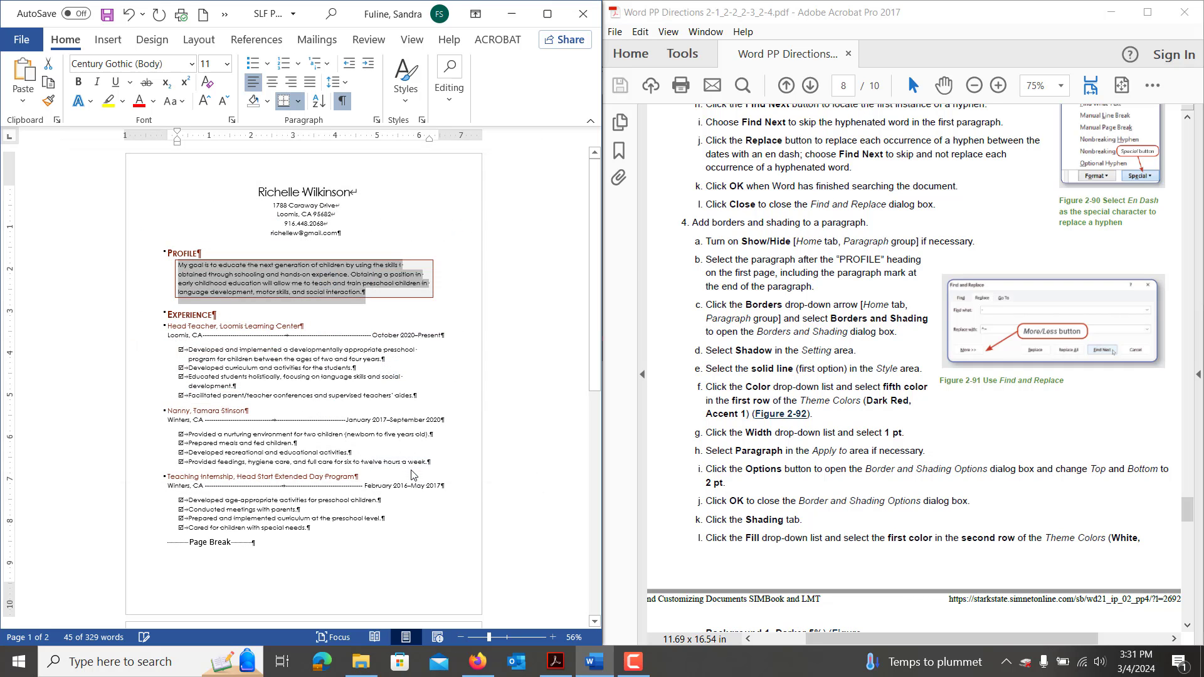
left_click(366, 319)
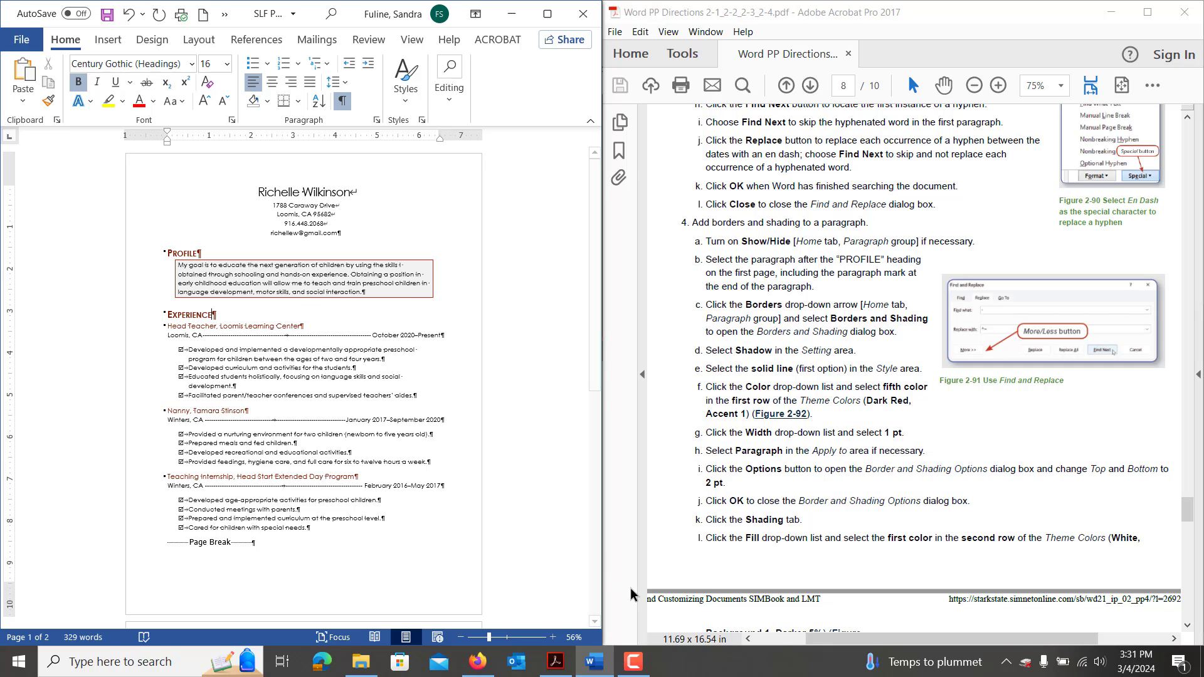
scroll(775, 484, "down", 5)
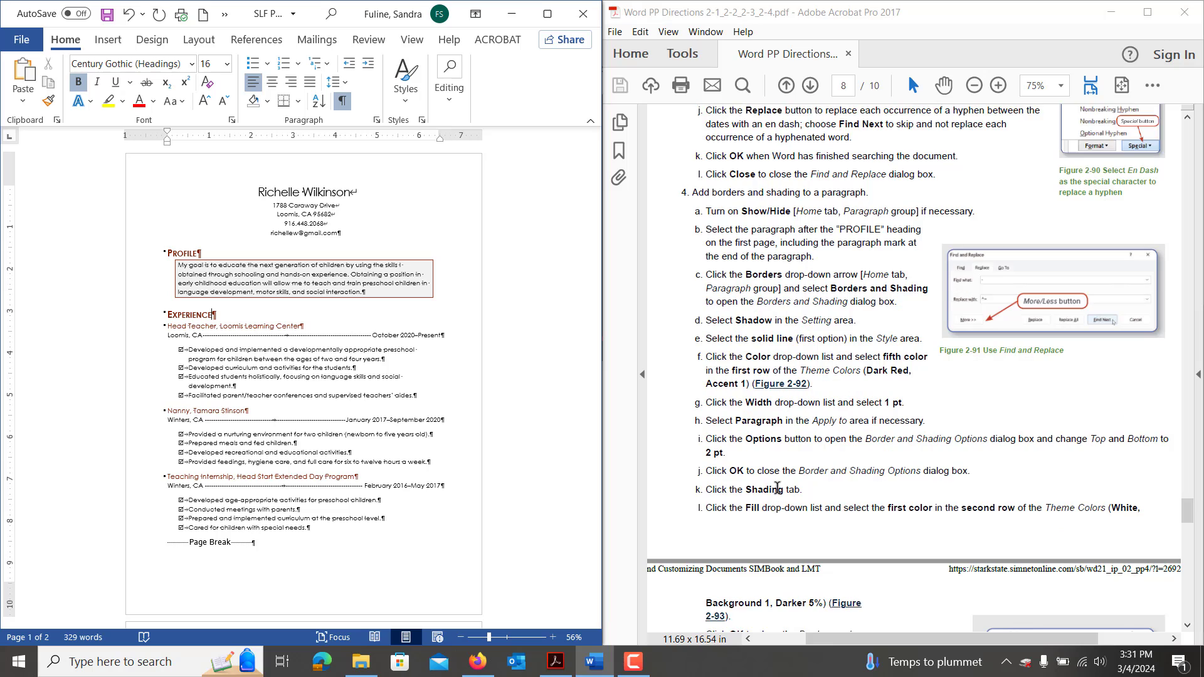
scroll(777, 487, "down", 7)
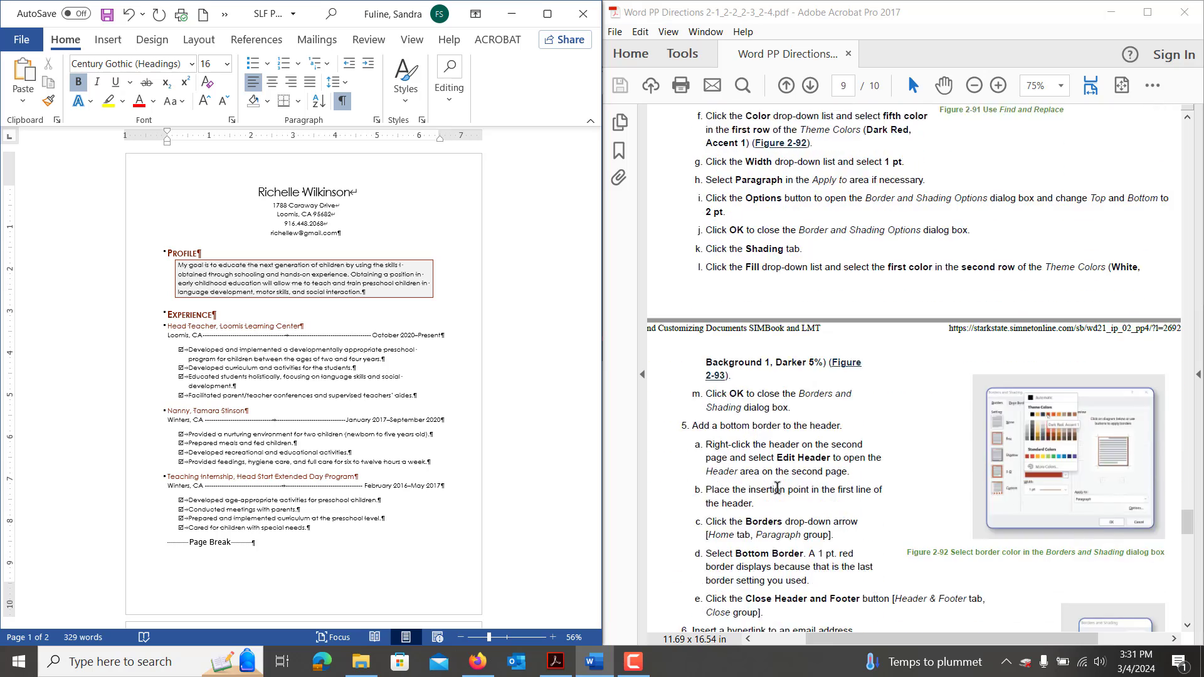
scroll(778, 487, "down", 1)
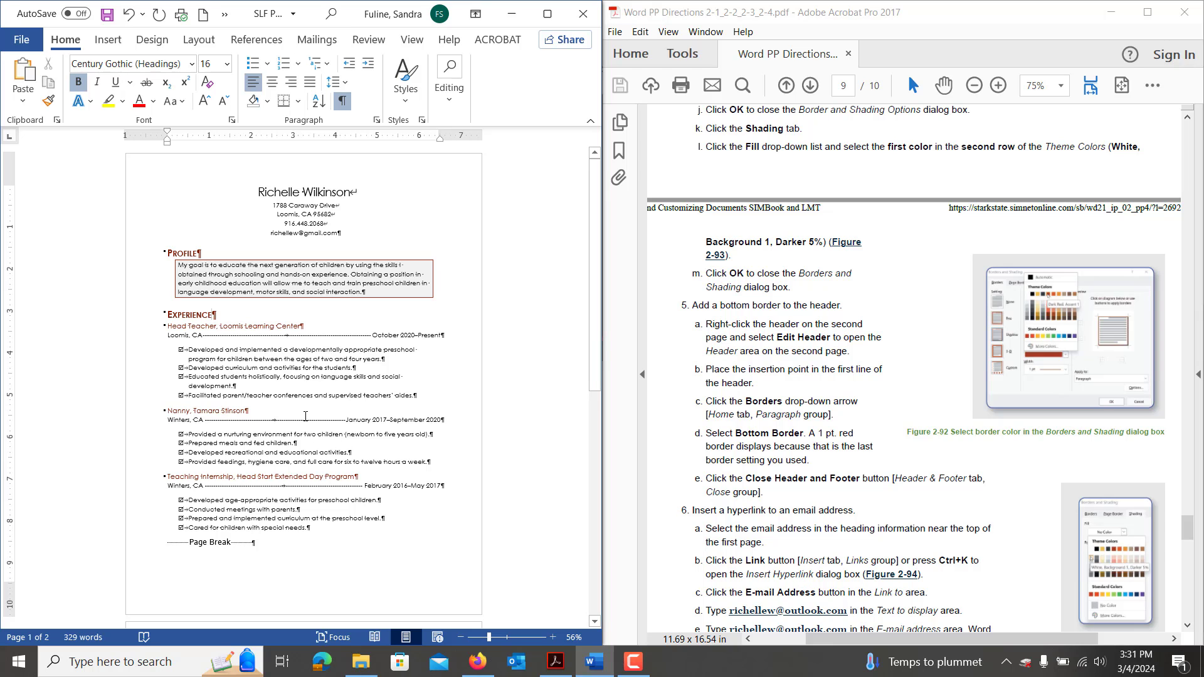
scroll(305, 417, "down", 6)
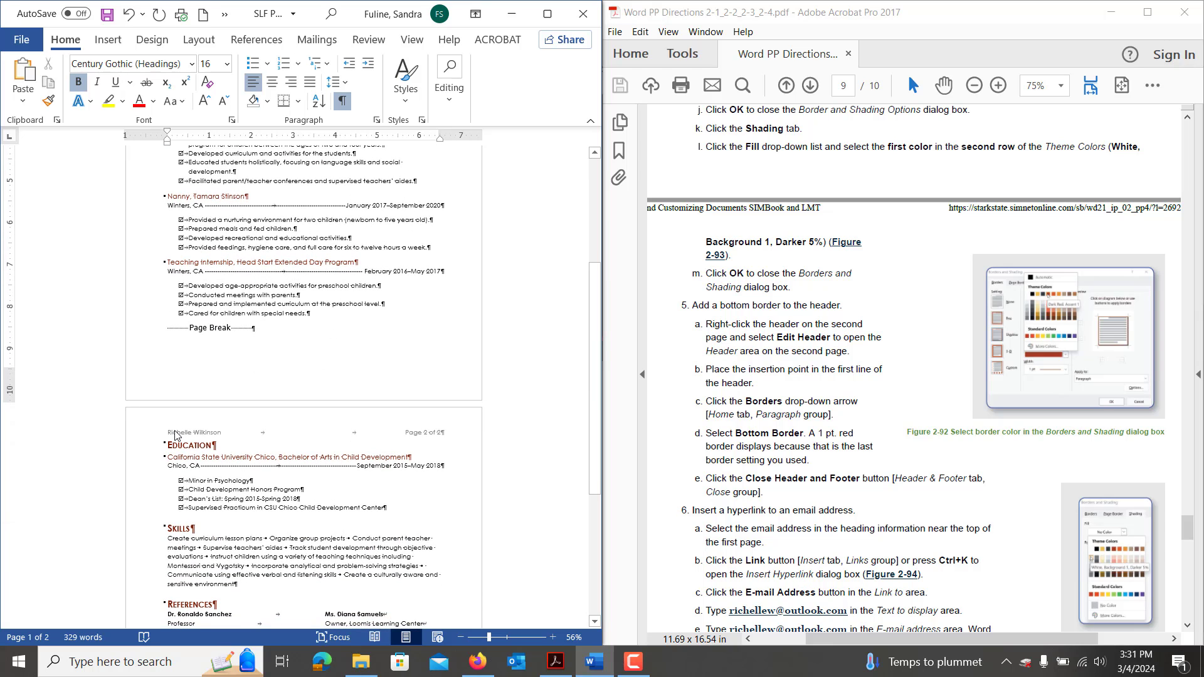
Open the page 2 header for editing and give it a bottom border line.
double_click(175, 433)
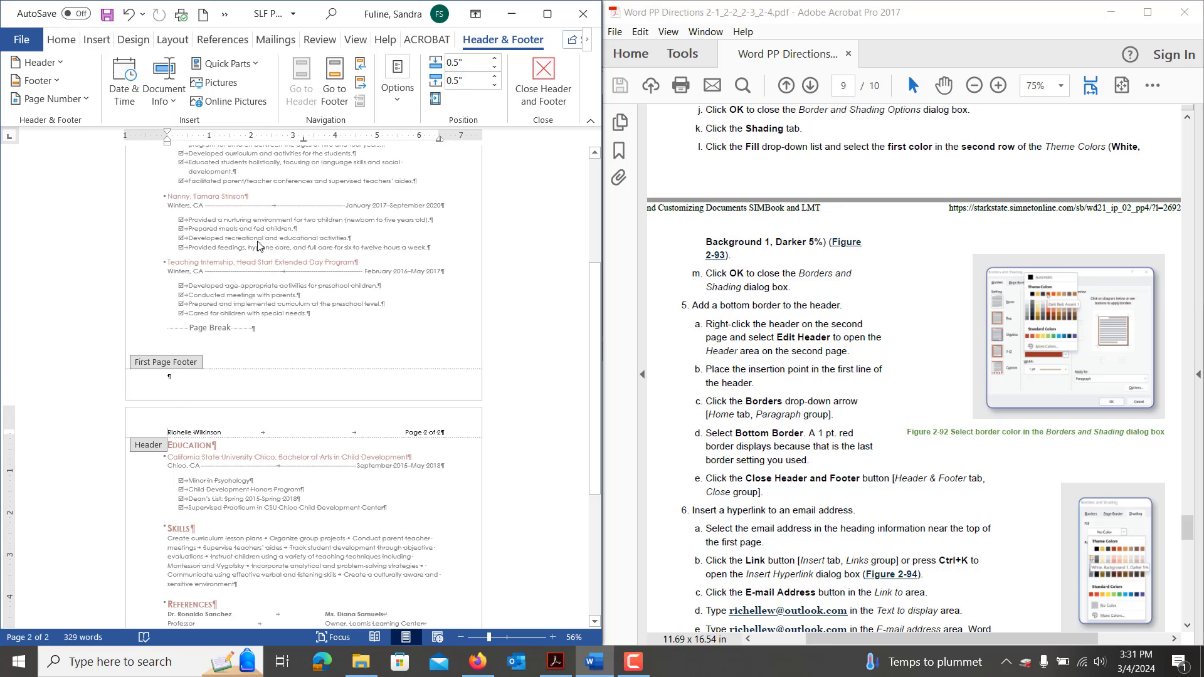
left_click(61, 40)
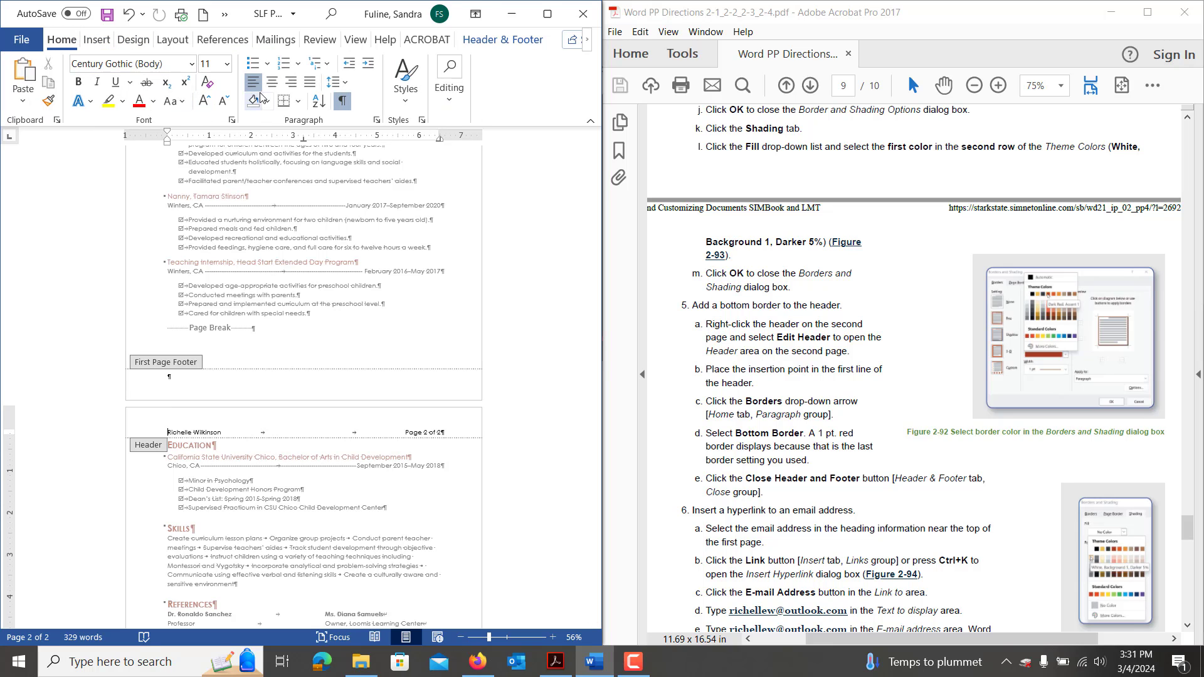
left_click(285, 103)
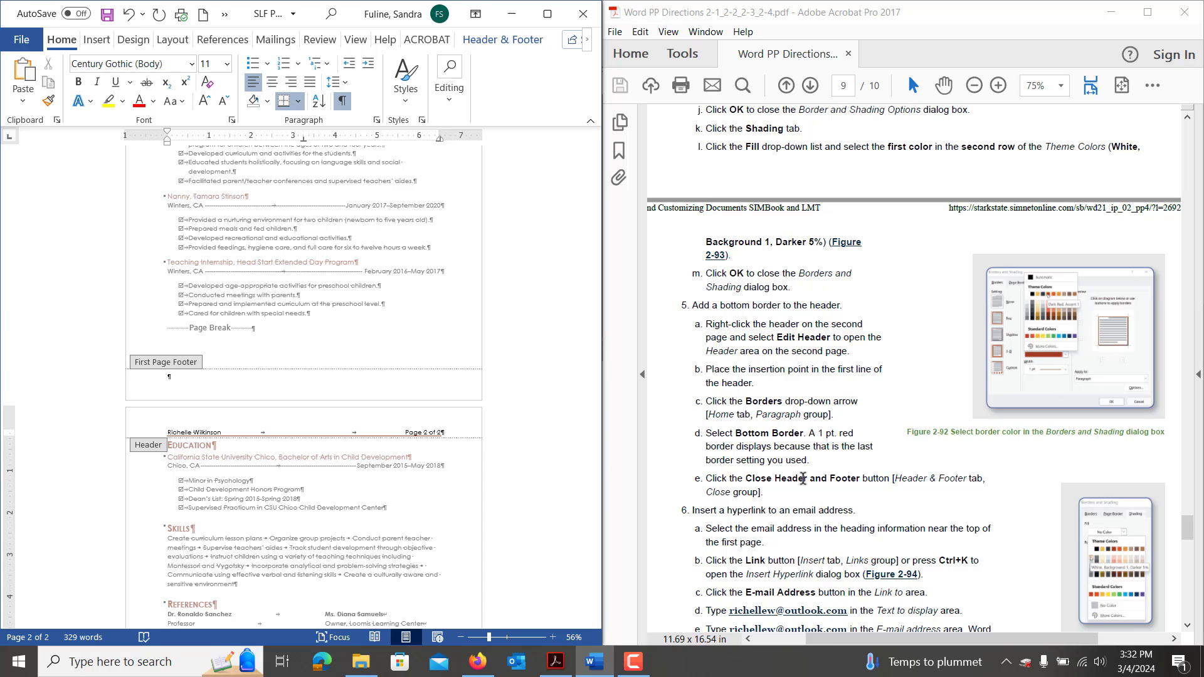
Exit header editing and scroll back through the résumé body toward page 1.
scroll(802, 480, "down", 1)
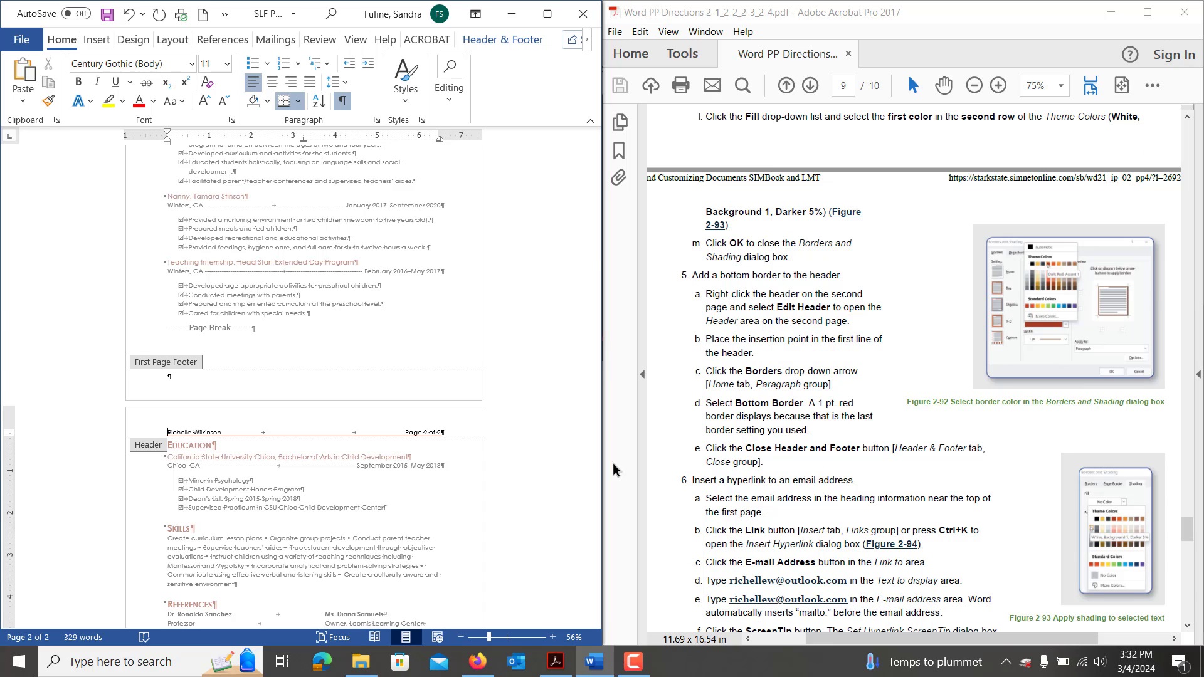
double_click(292, 271)
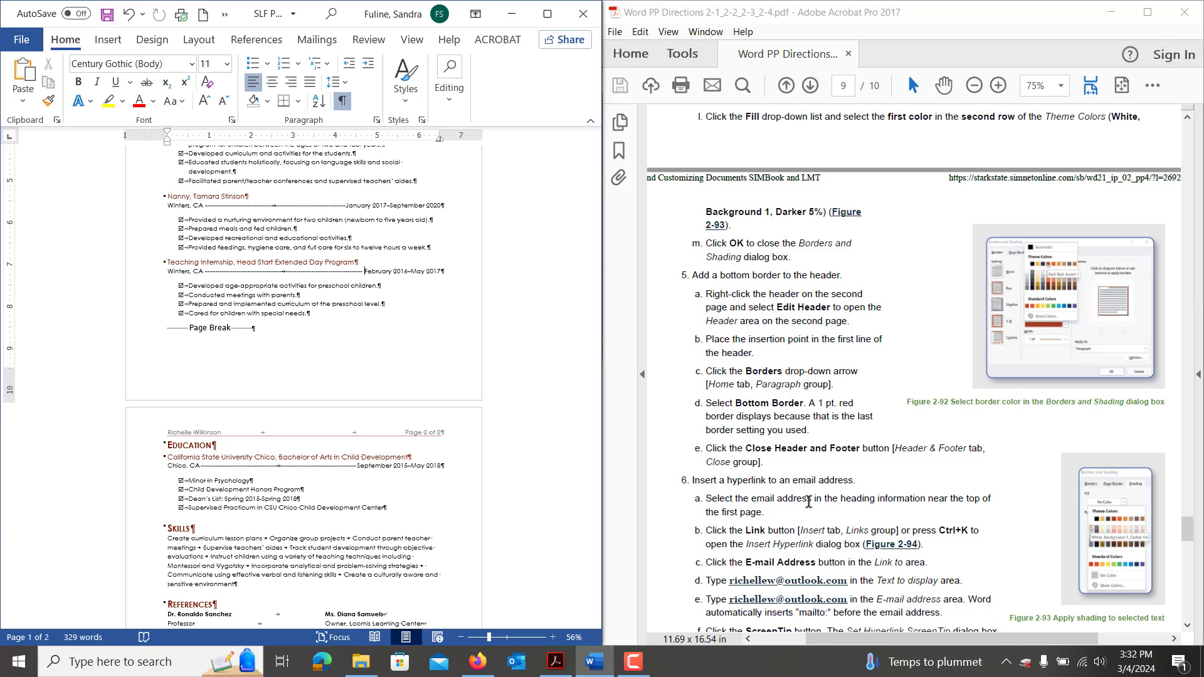
scroll(808, 502, "down", 7)
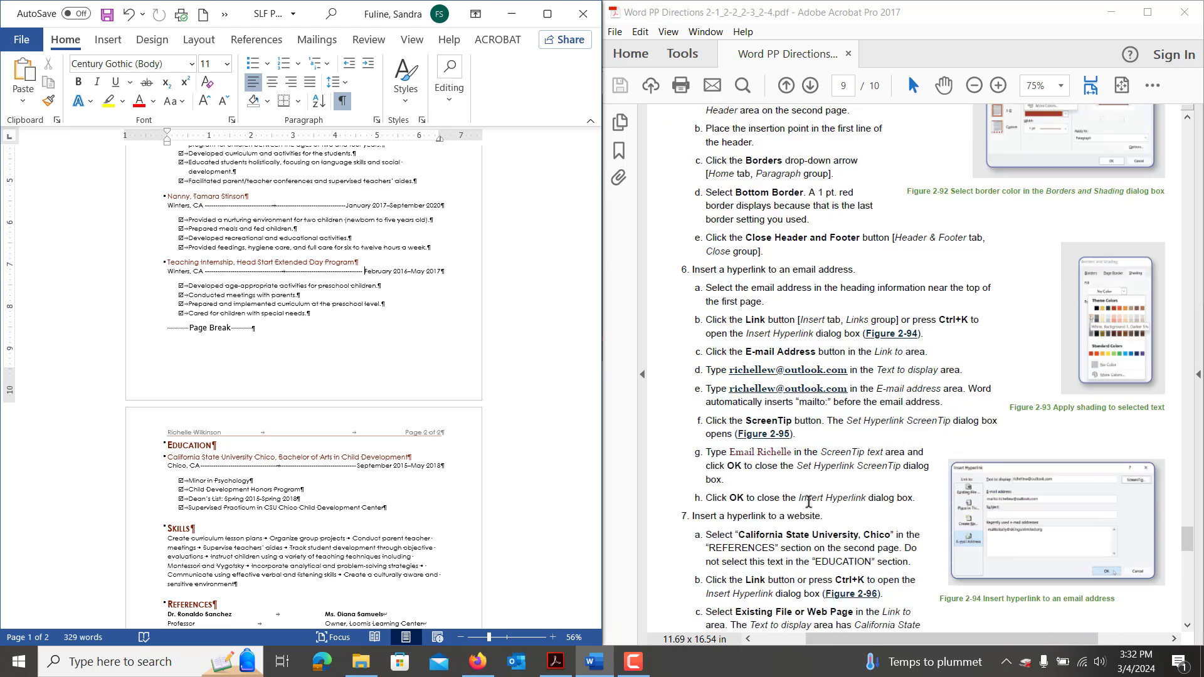
scroll(808, 501, "down", 1)
scroll(808, 502, "down", 1)
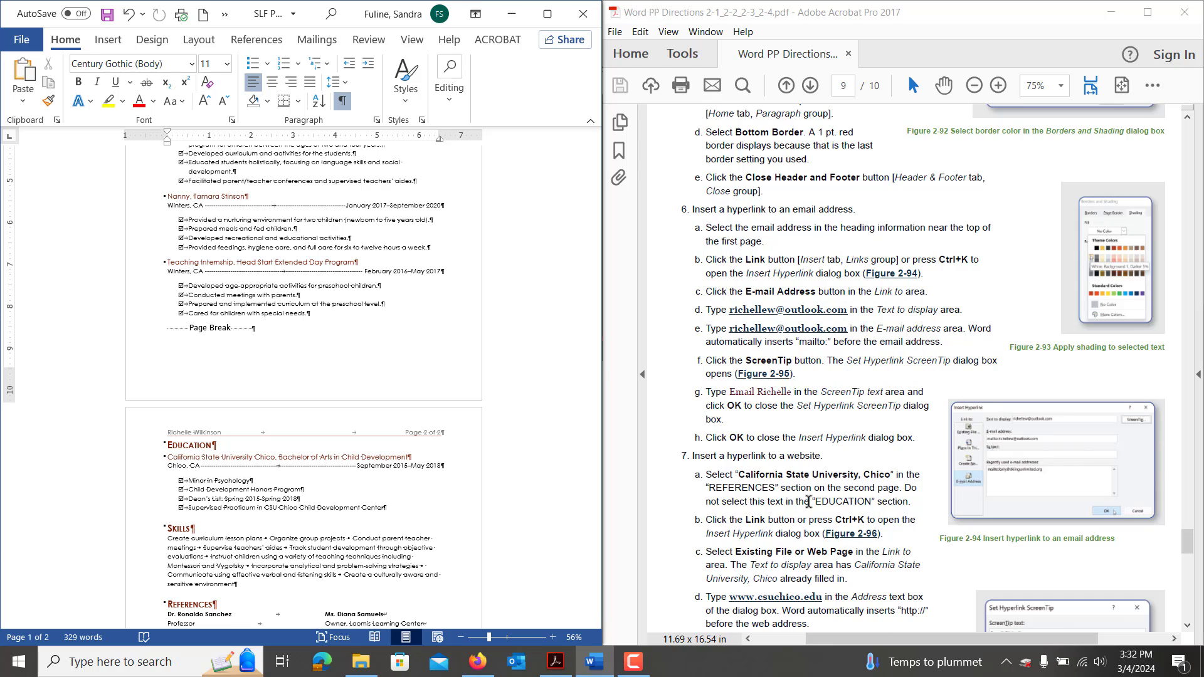
scroll(808, 501, "down", 1)
scroll(468, 434, "up", 7)
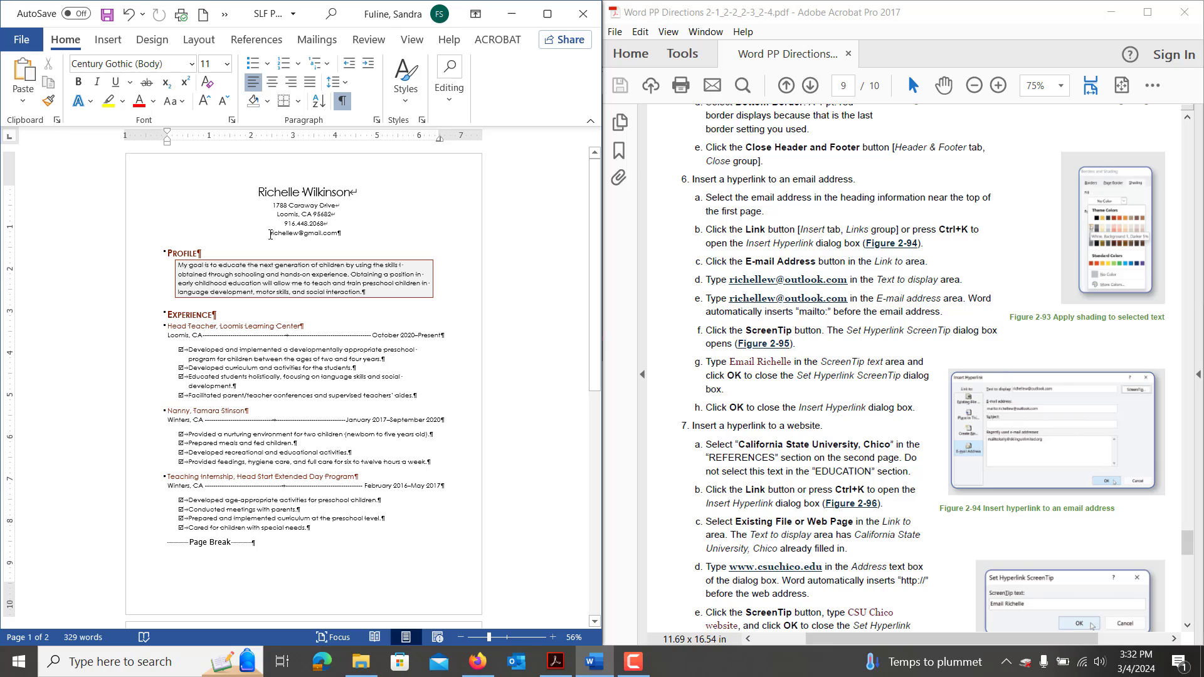
Select the heading's e-mail address and bring up the Insert Hyperlink dialog beside the instructions.
left_click_drag(271, 232, 358, 237)
key("ctrl+c")
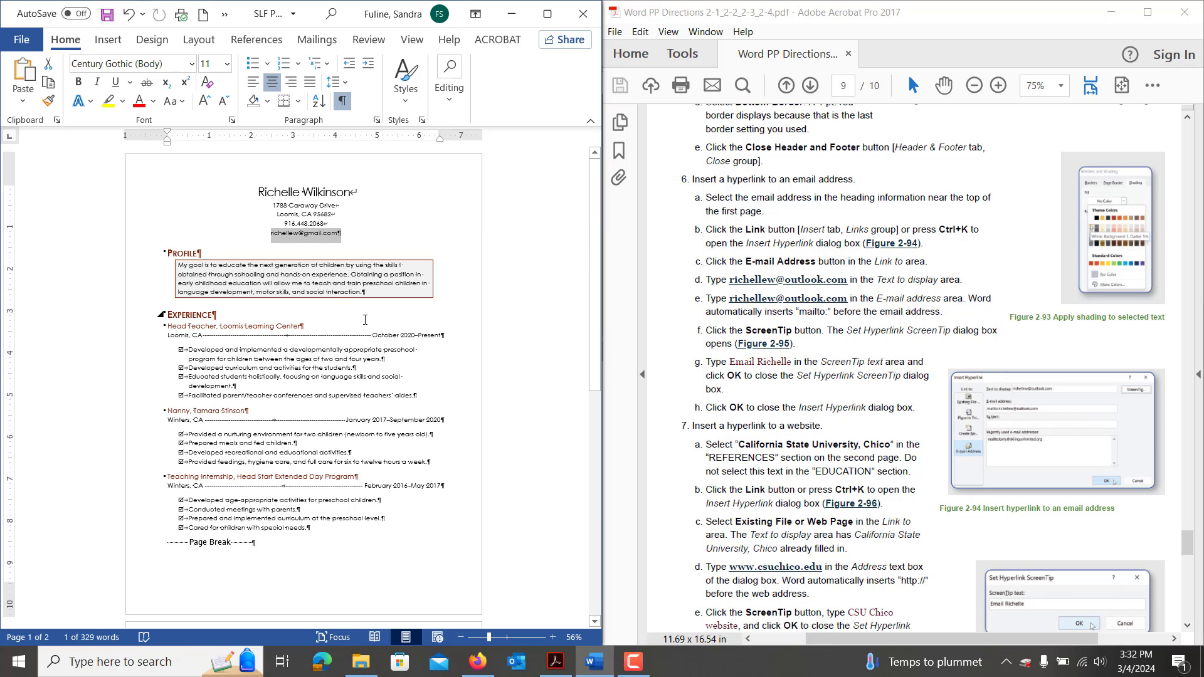
key("ctrl+k")
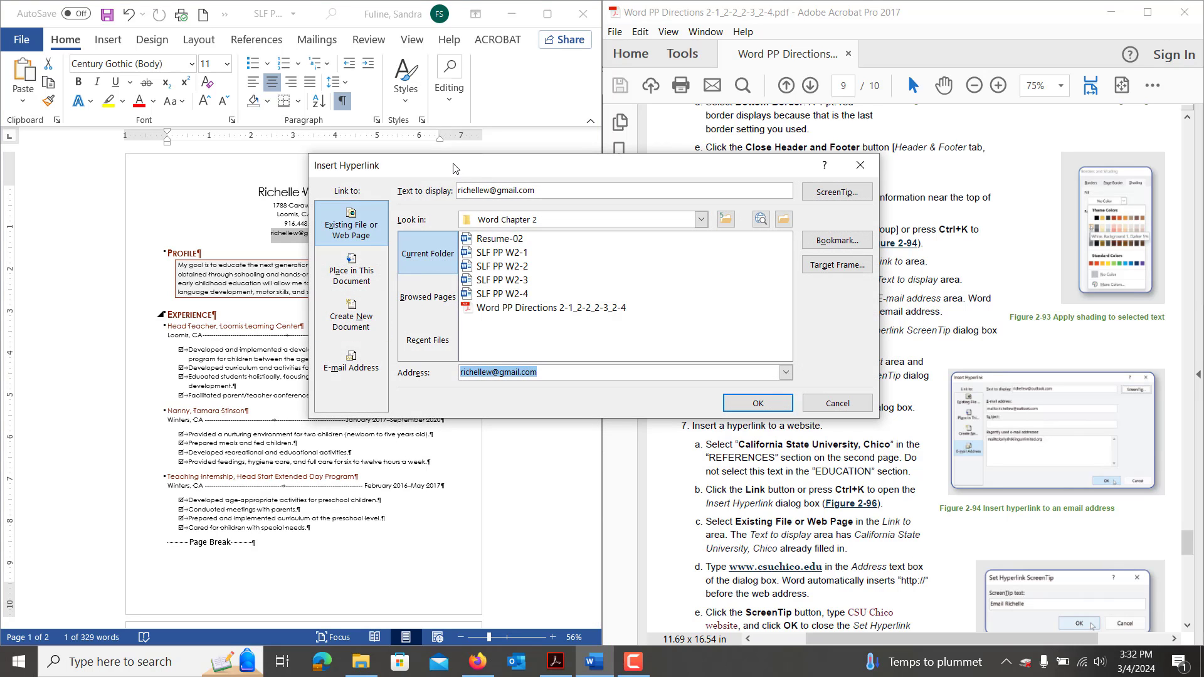
left_click(839, 403)
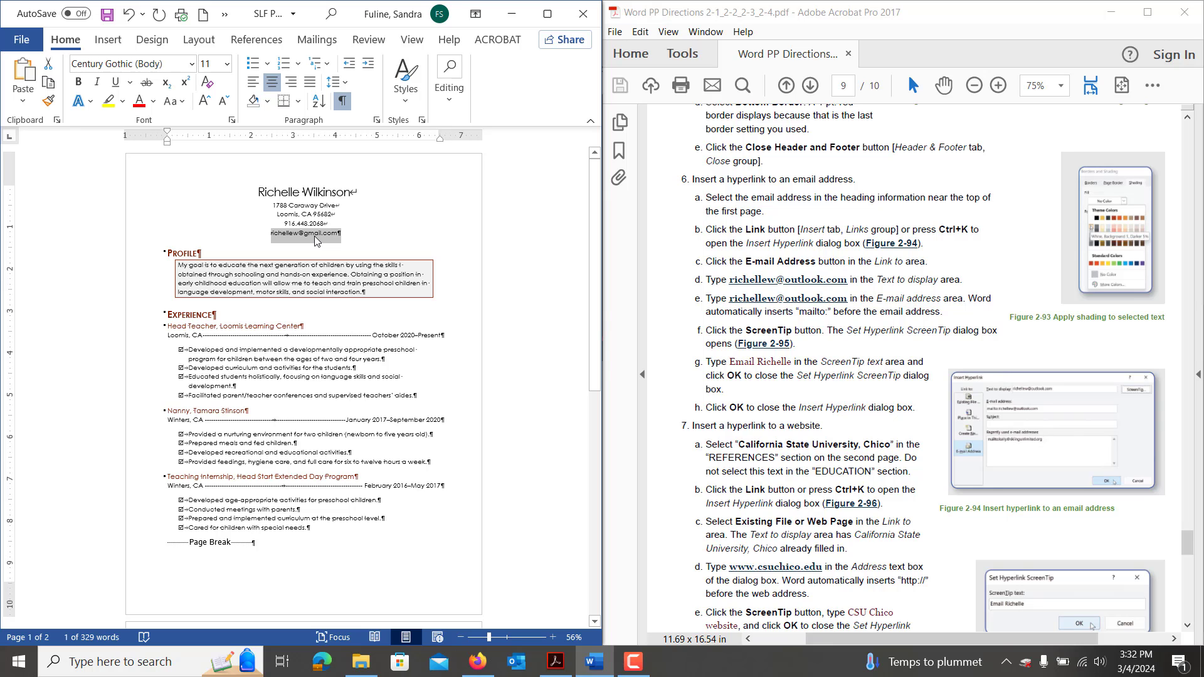
key("ctrl+k")
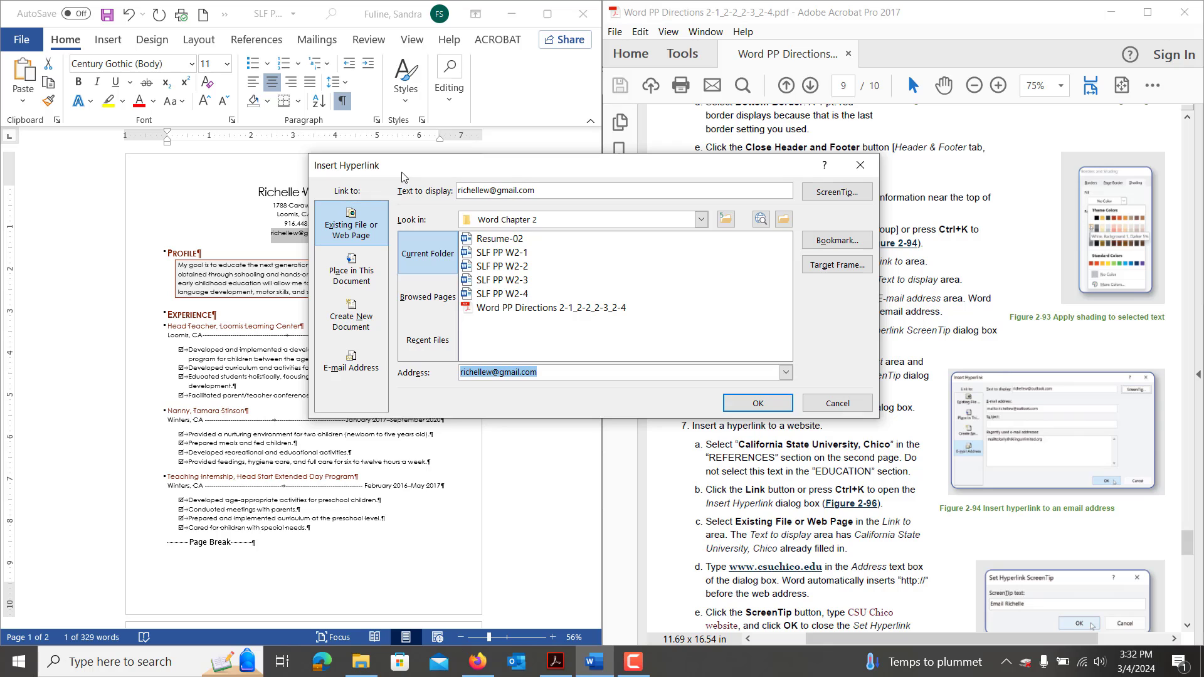
left_click_drag(402, 176, 183, 194)
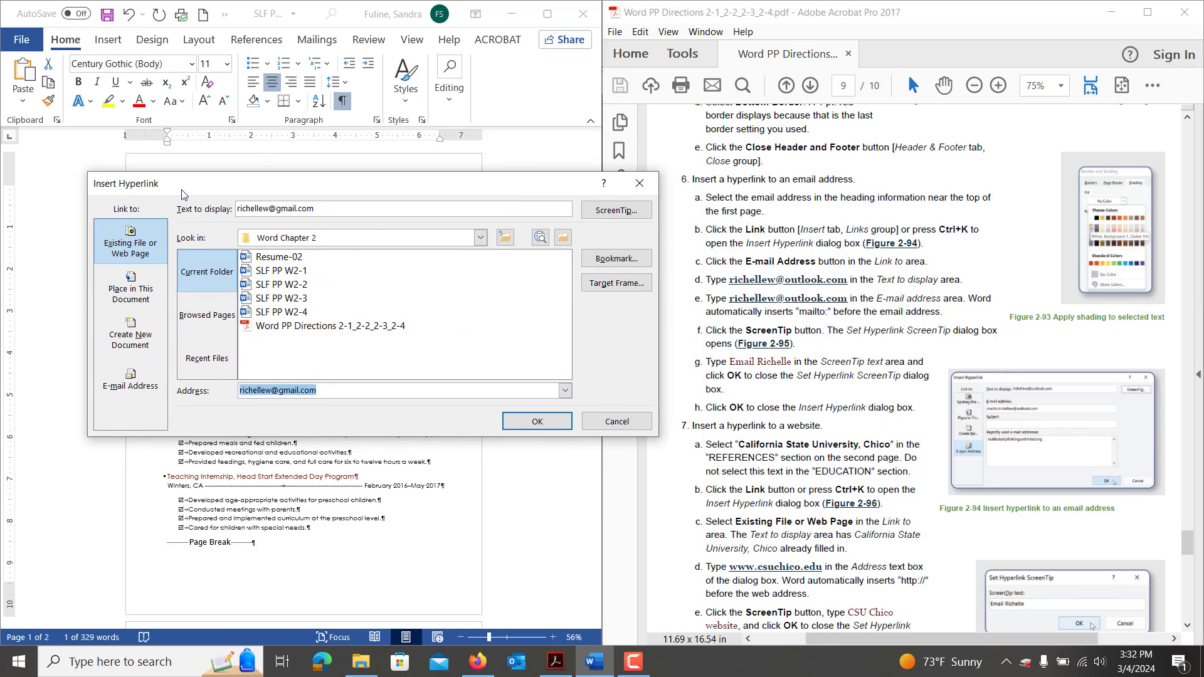
Link the address as an e-mail hyperlink, with matching display text and a ScreenTip to email the applicant.
left_click(131, 379)
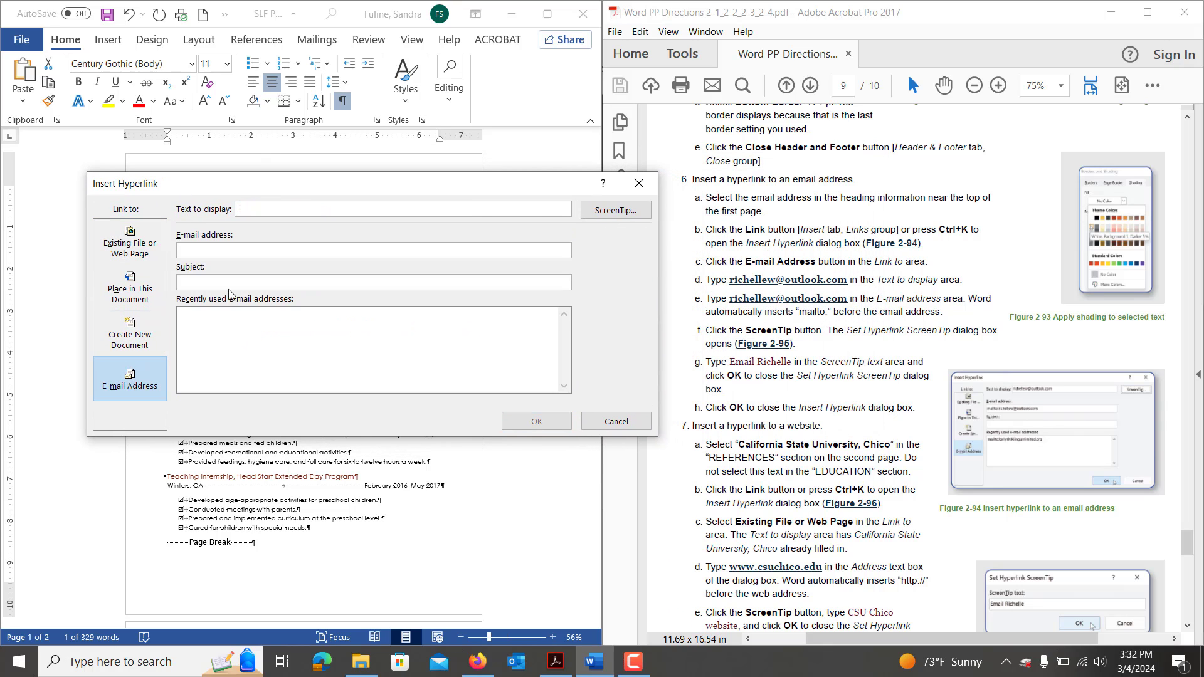
left_click(253, 208)
left_click(242, 251)
key("ctrl+v")
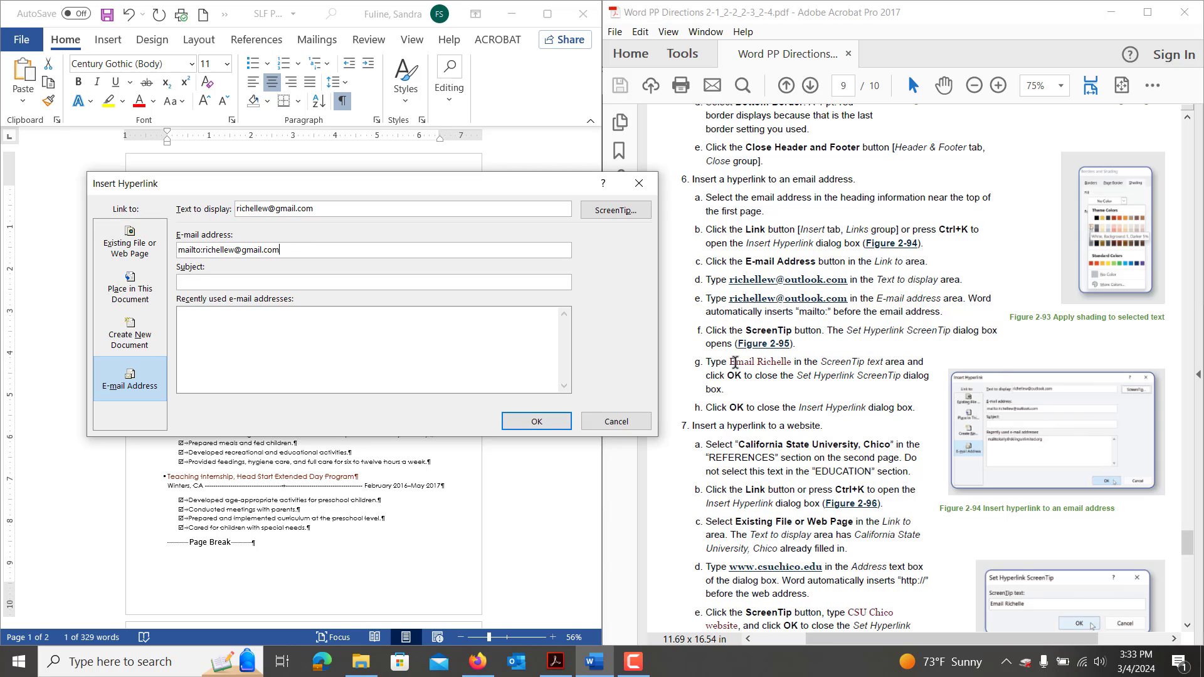
left_click(605, 213)
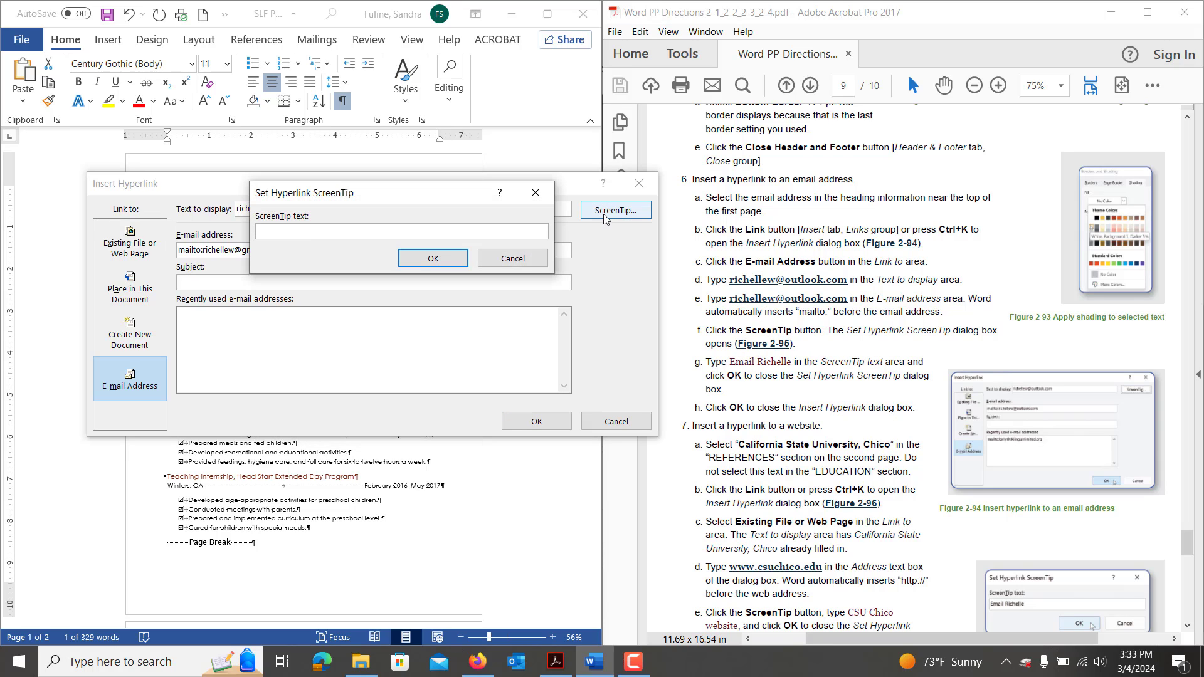
type("Email Richelle")
left_click(458, 259)
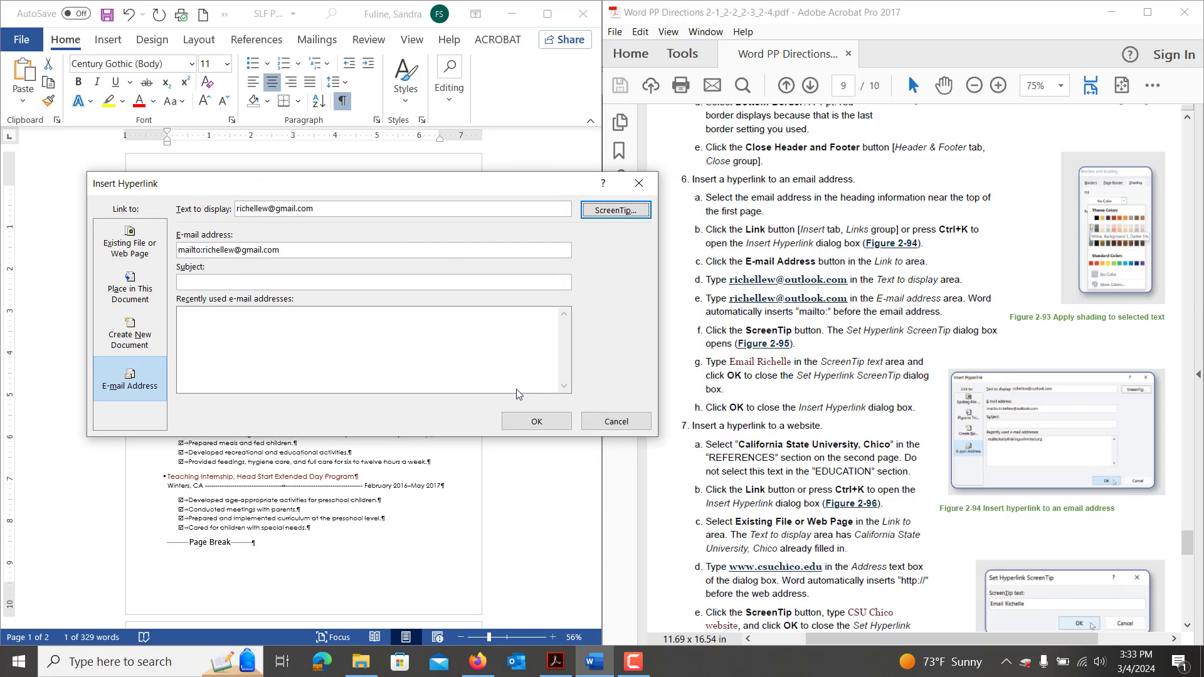
left_click(542, 426)
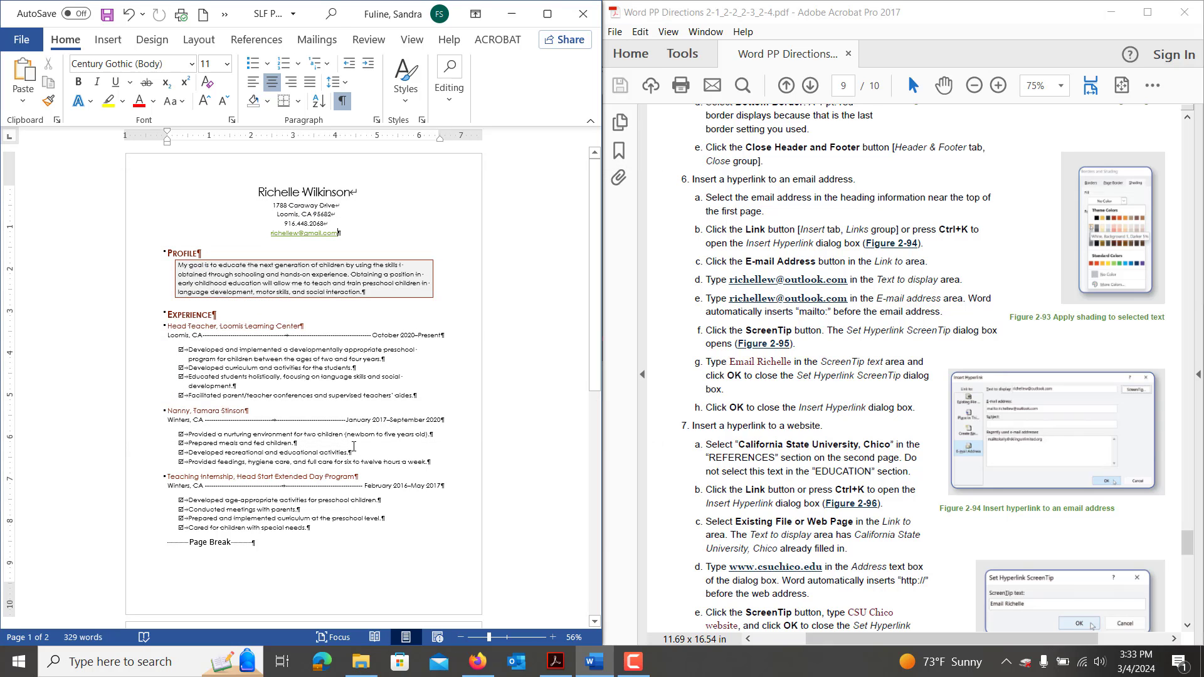
scroll(353, 447, "down", 5)
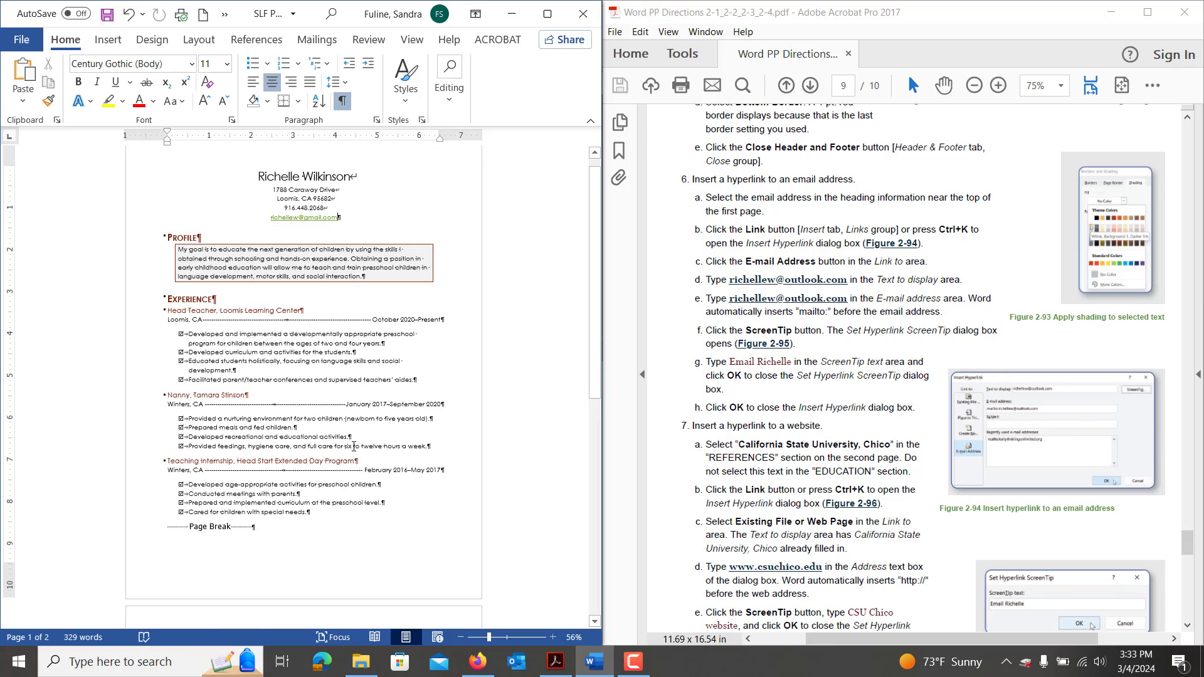
scroll(356, 451, "down", 5)
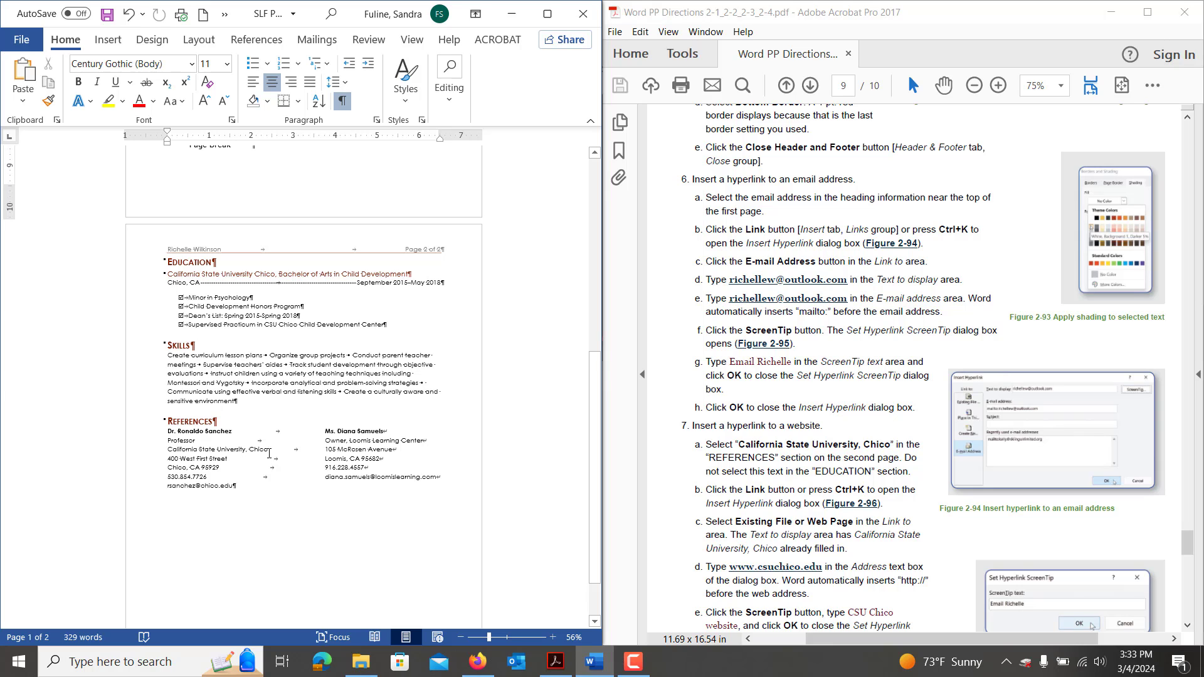
left_click_drag(269, 452, 167, 450)
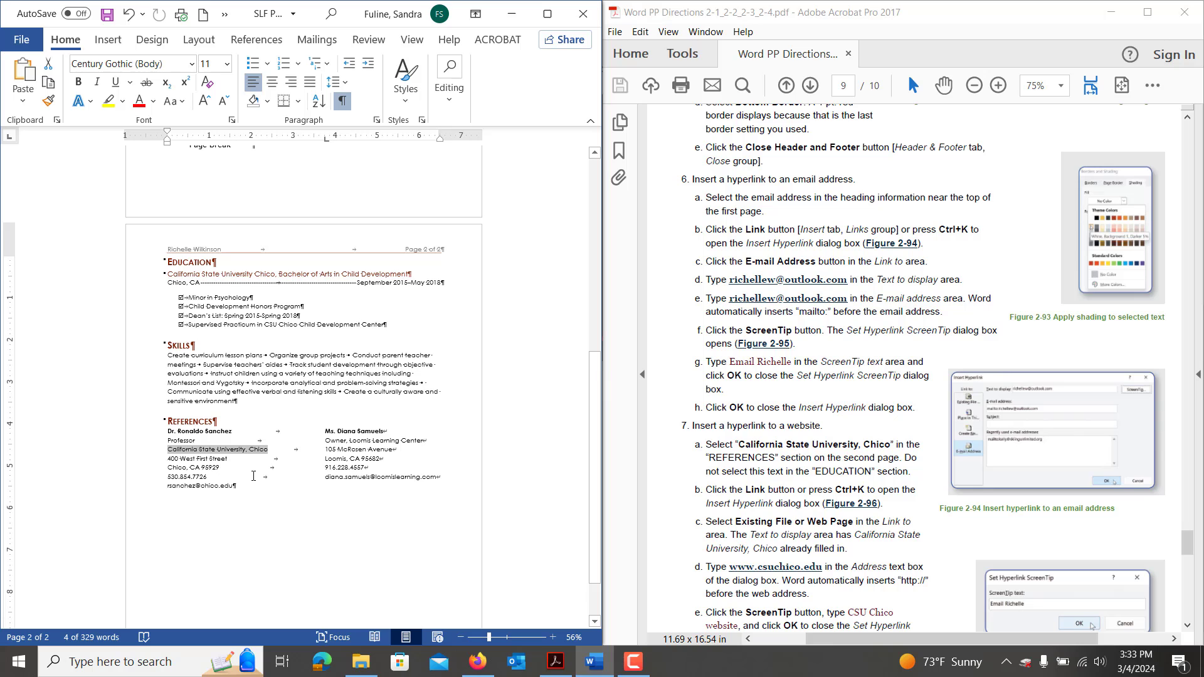
key("ctrl+k")
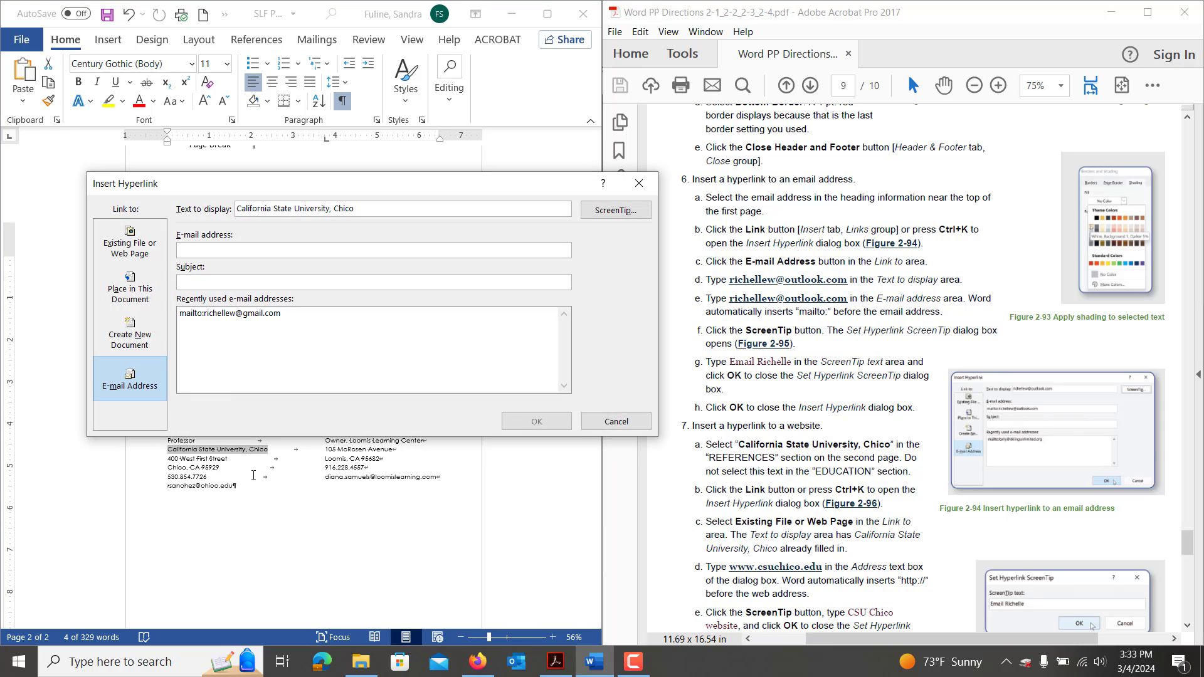
left_click(130, 245)
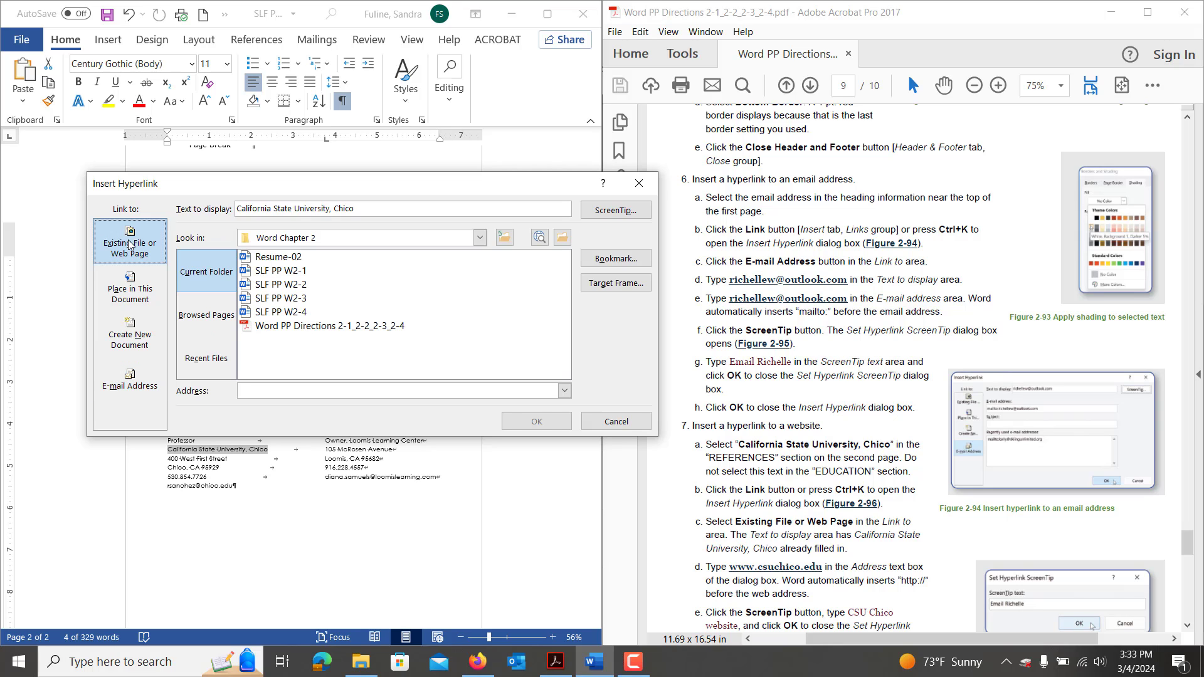
left_click(251, 391)
type("wwww")
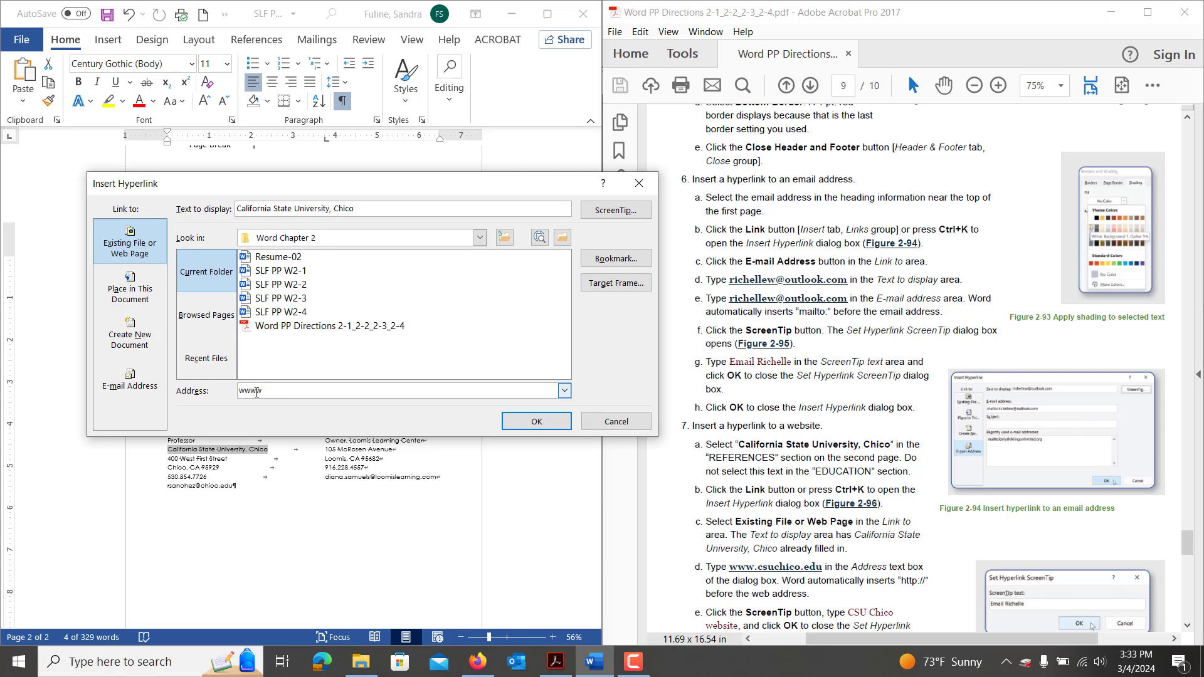
type(".")
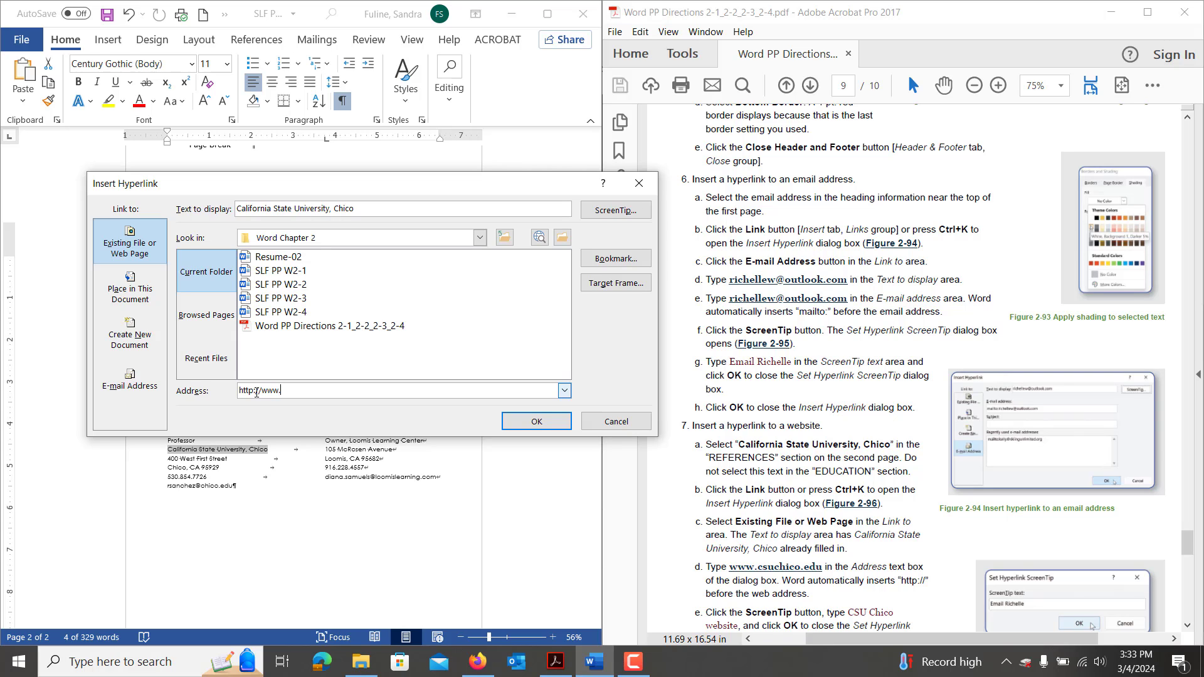
type("chico.edu")
left_click(281, 390)
type("csu")
Give the CSU Chico link the ScreenTip 'CSU Chico web site'.
left_click(607, 212)
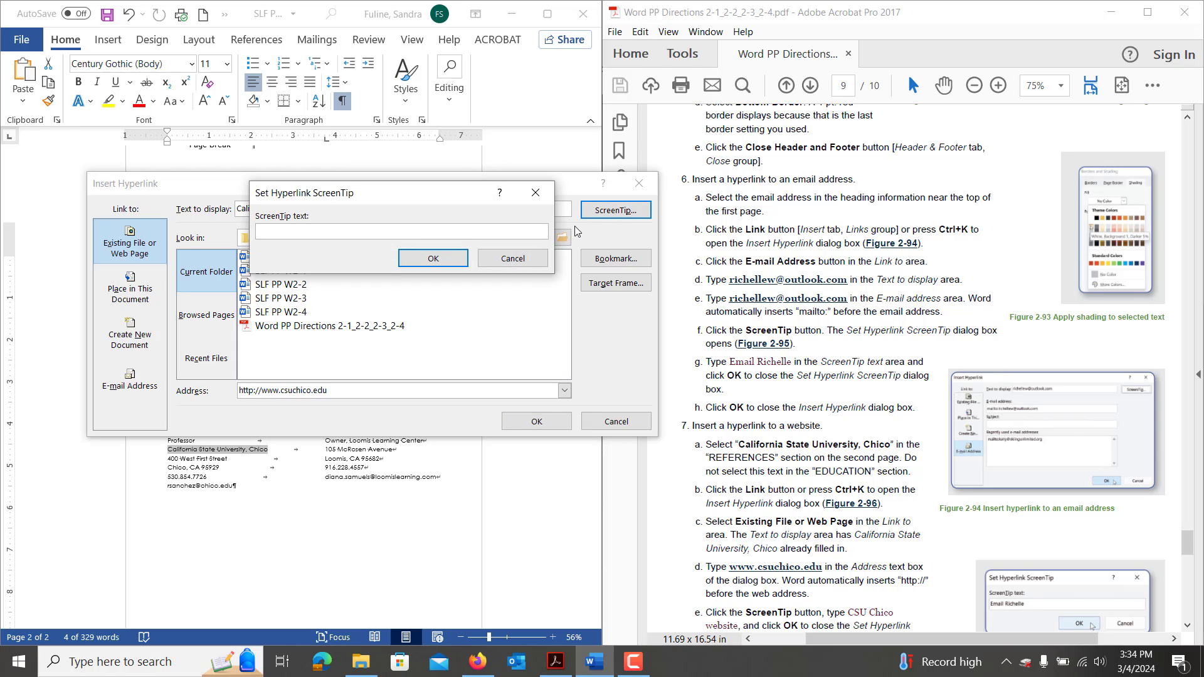
type("CSU Chico web site")
key("BackSpace")
key("BackSpace")
key("BackSpace")
key("BackSpace")
key("BackSpace")
type("site")
left_click(1187, 543)
left_click_drag(1187, 543, 1190, 554)
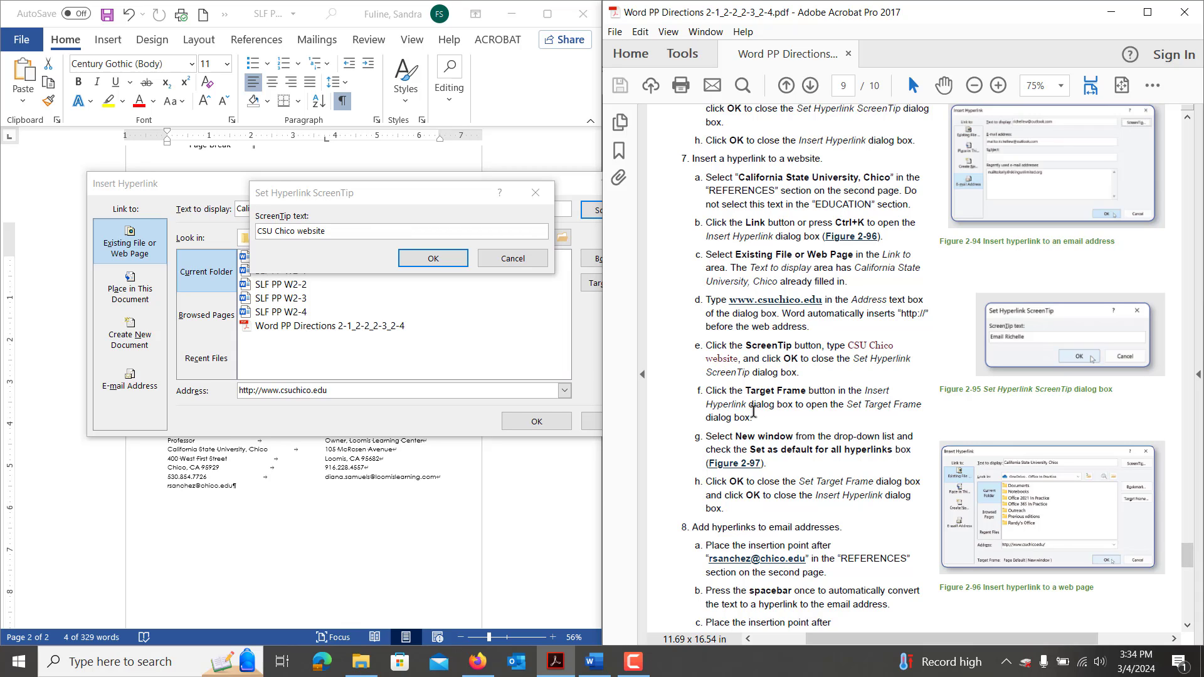
left_click(440, 263)
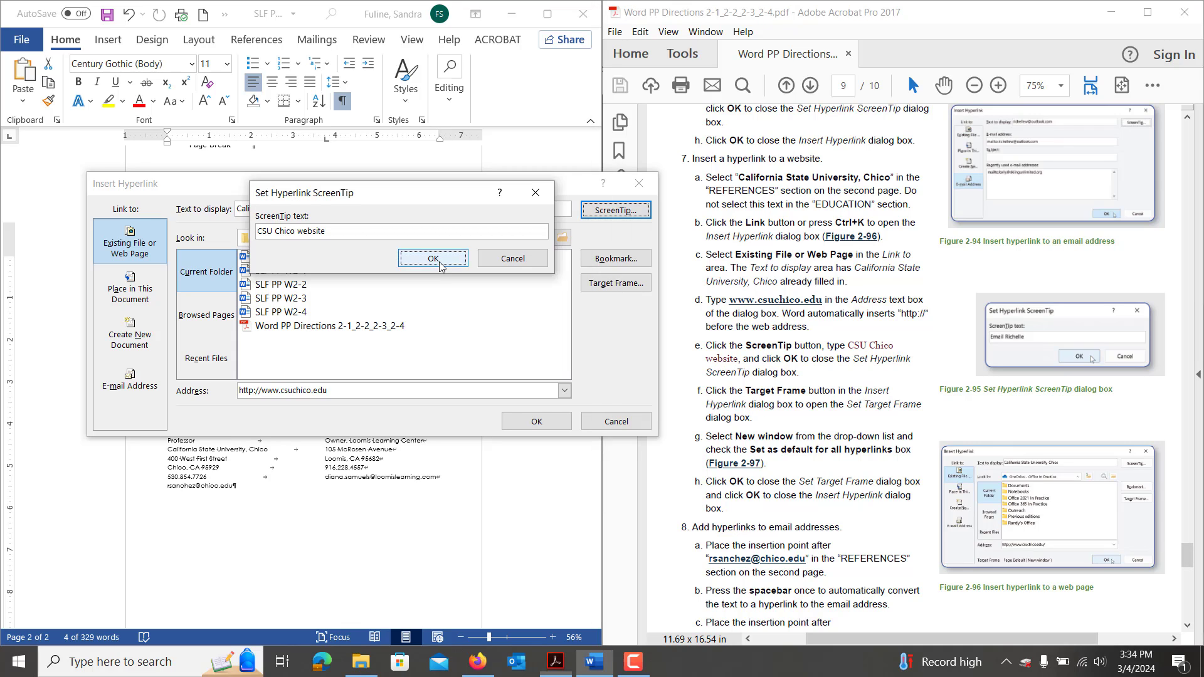
Set the link's target frame to New window and insert the hyperlink.
left_click(617, 284)
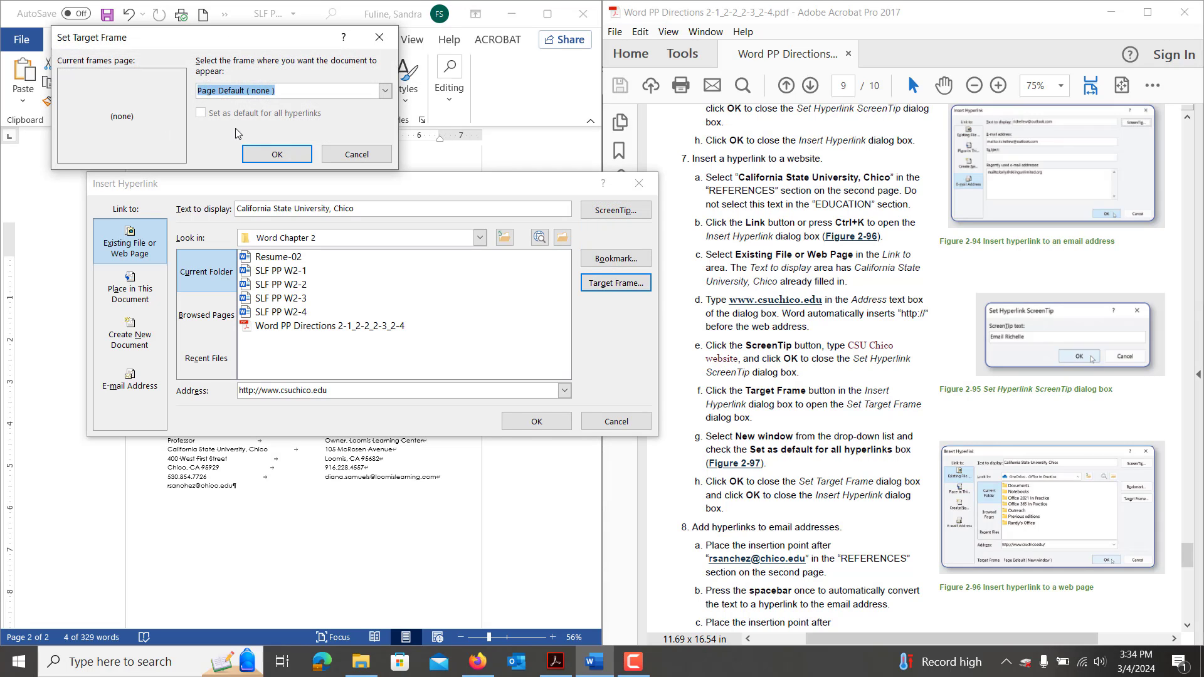
left_click(385, 91)
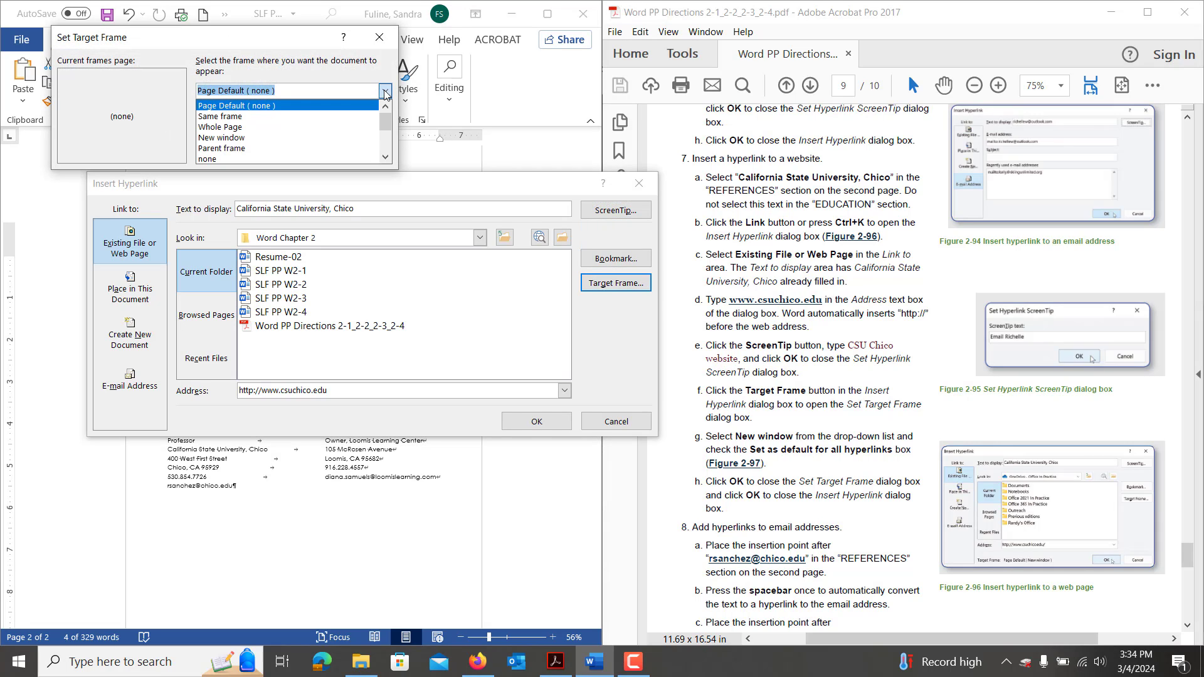
left_click(237, 138)
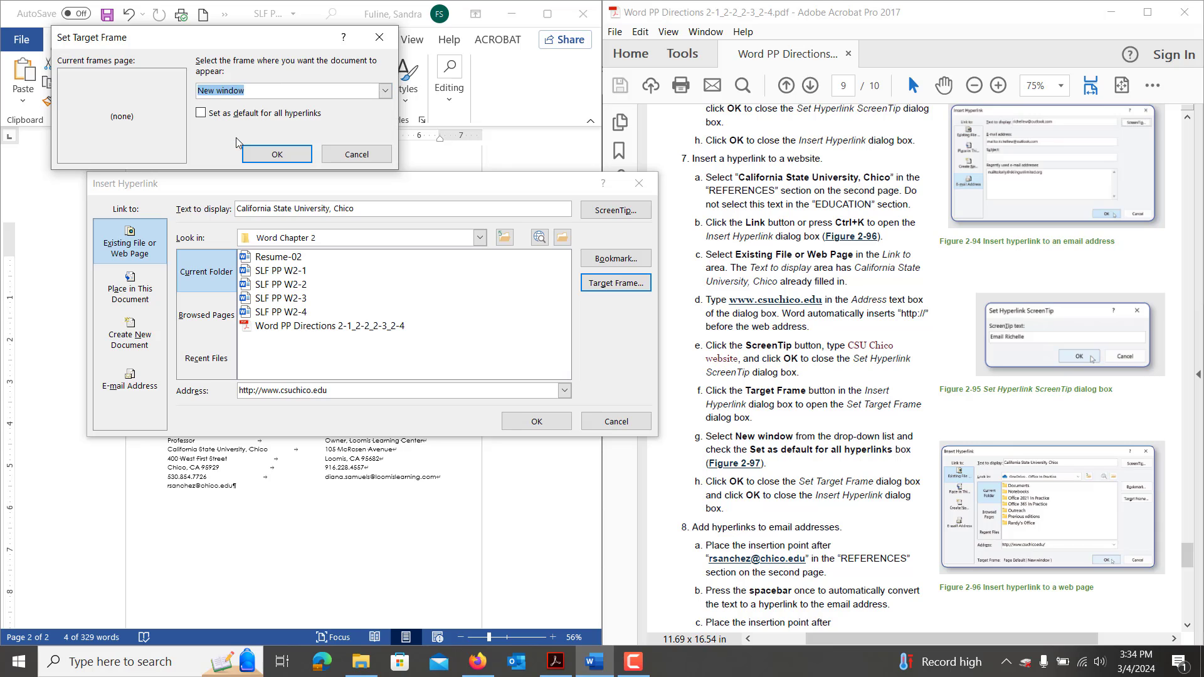
left_click(271, 159)
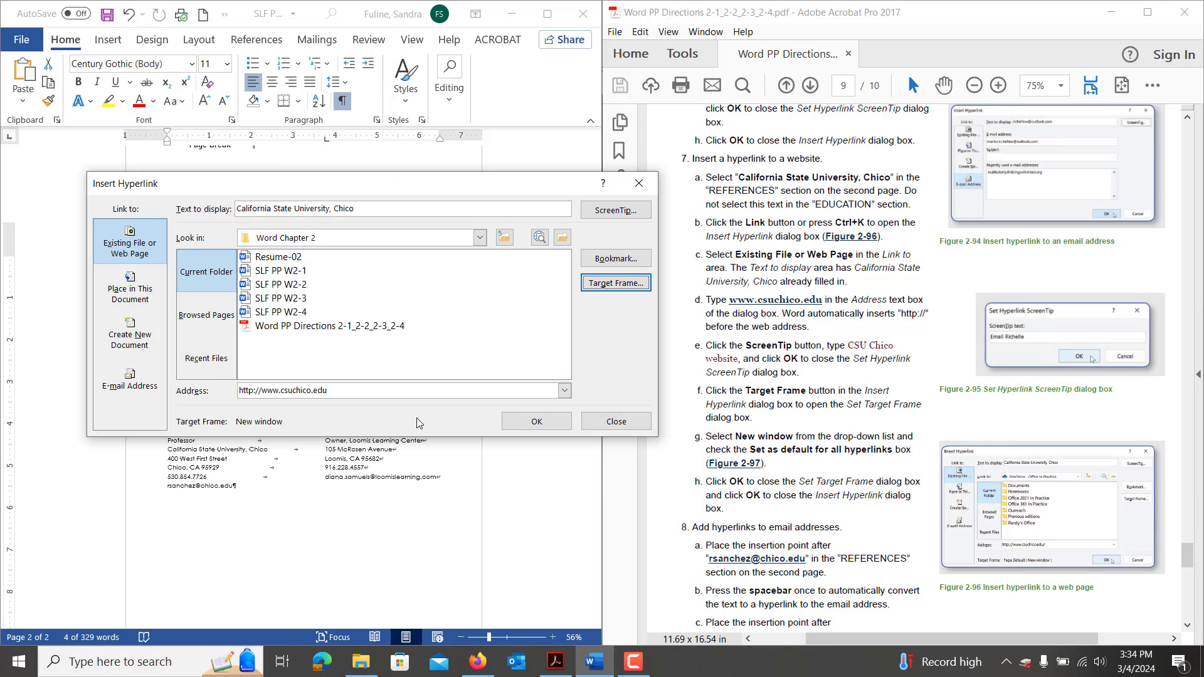
left_click(526, 423)
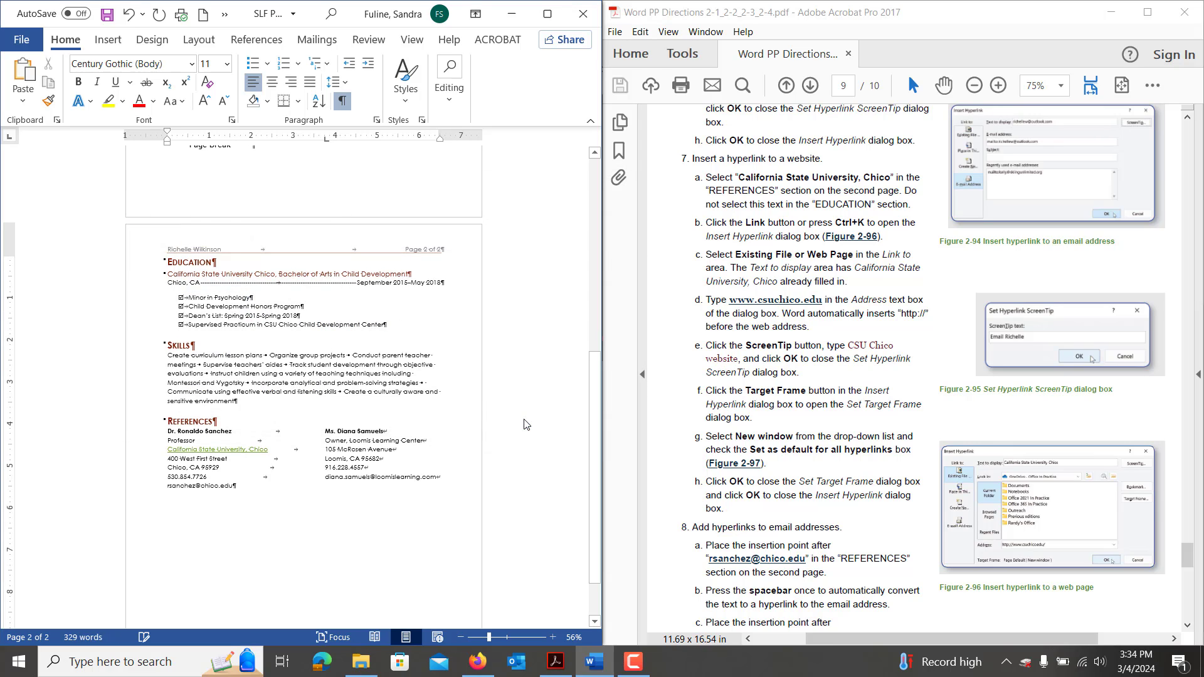
Scroll down through the résumé to the reference e-mail addresses.
mouse_move(200, 447)
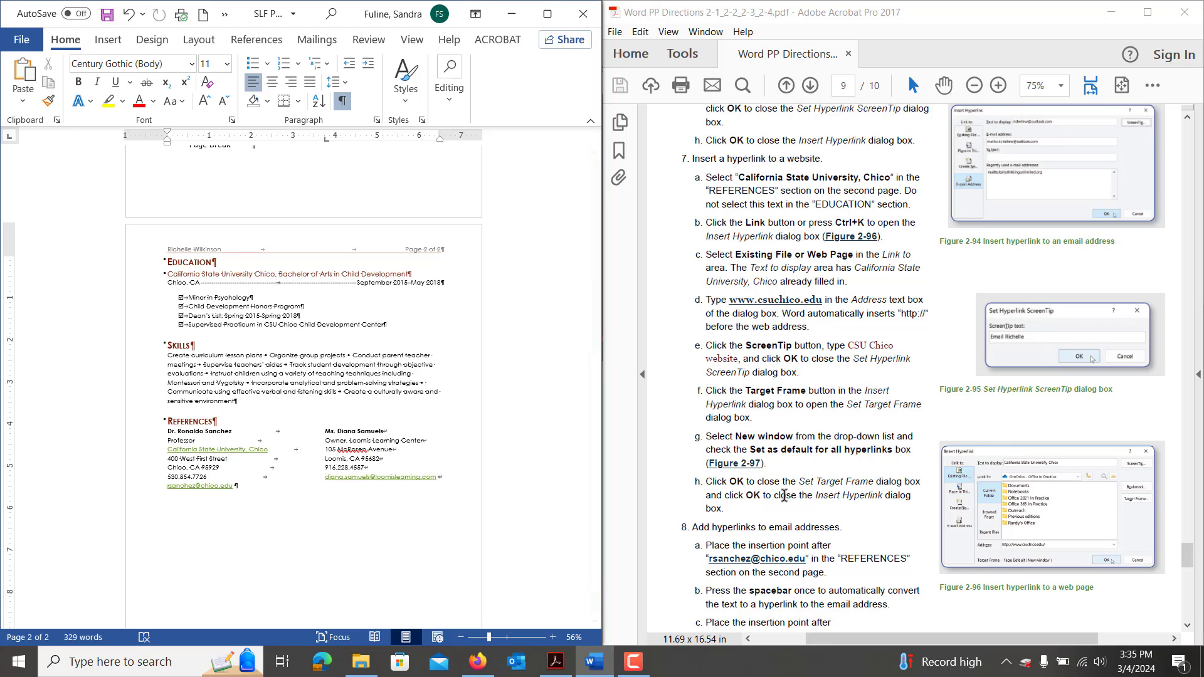
scroll(785, 502, "down", 2)
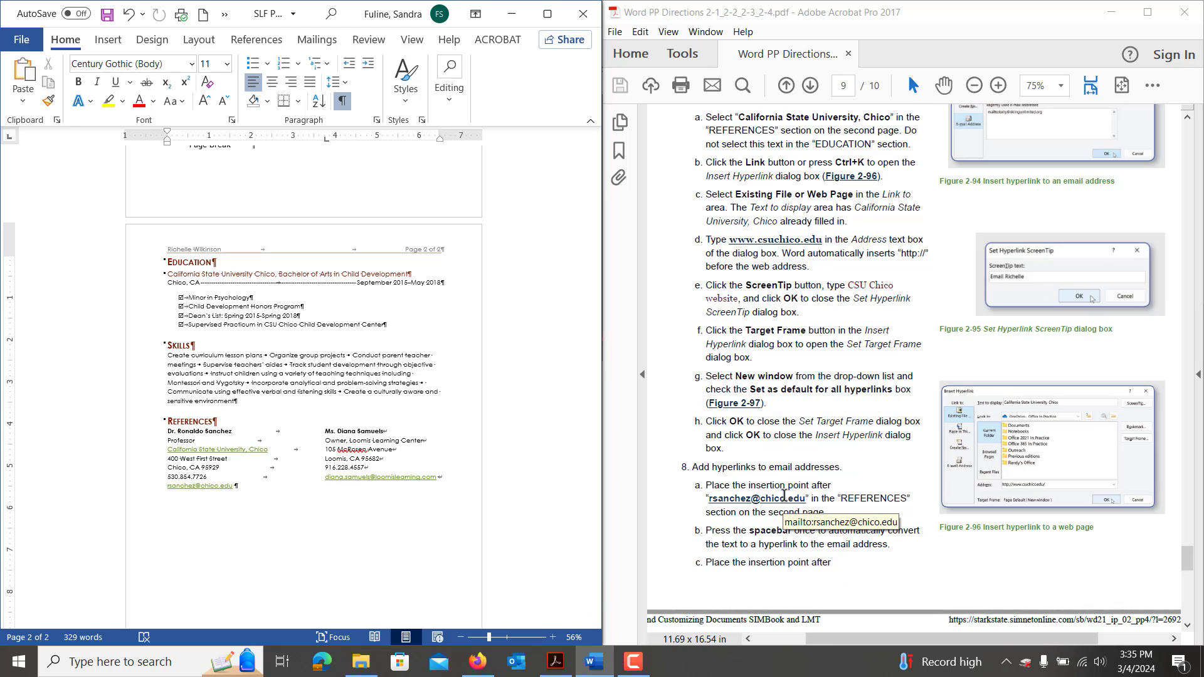
scroll(786, 502, "down", 4)
scroll(784, 495, "down", 5)
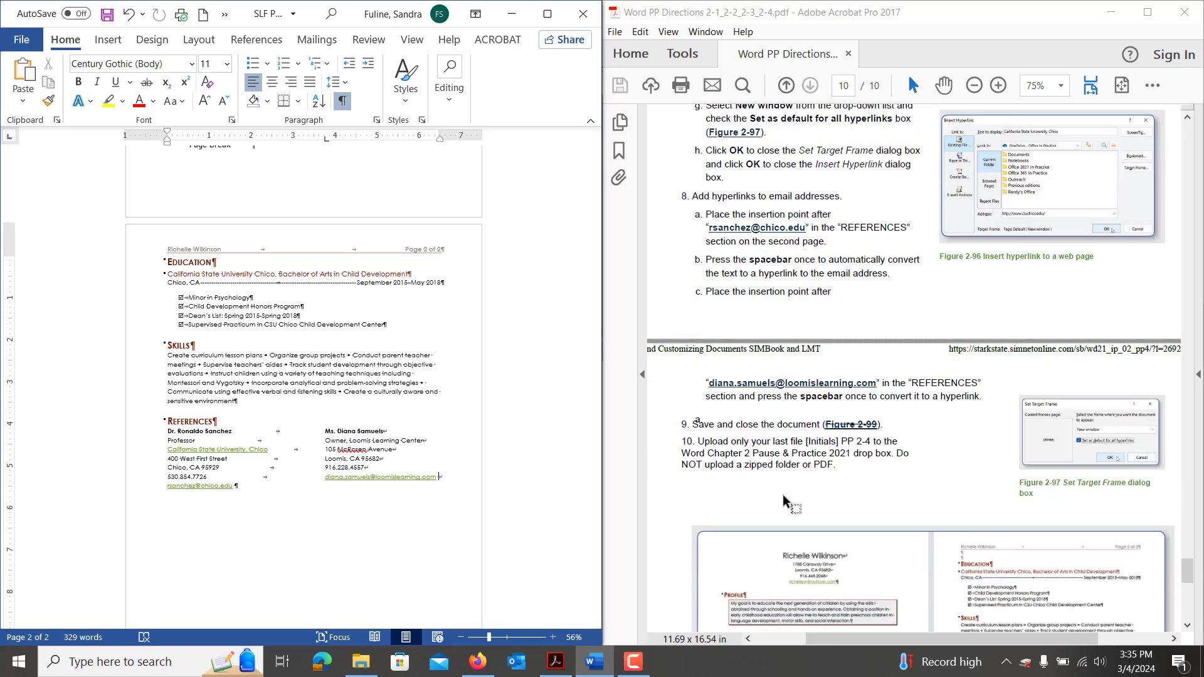
scroll(784, 498, "down", 1)
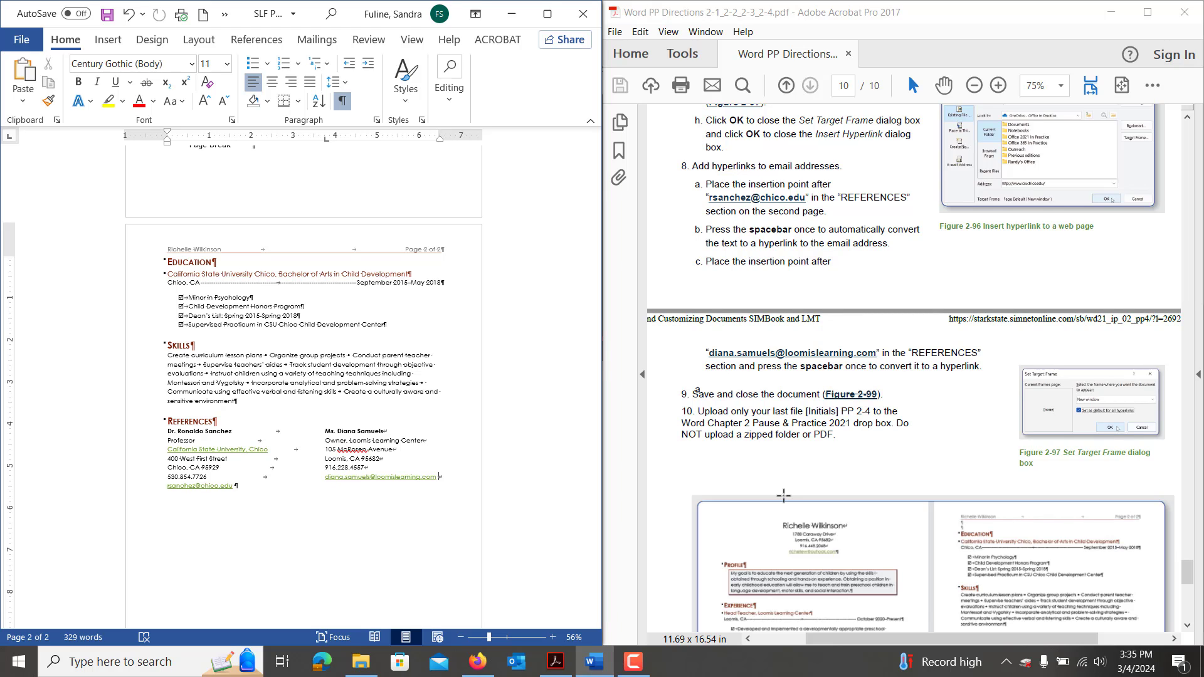
scroll(784, 496, "down", 6)
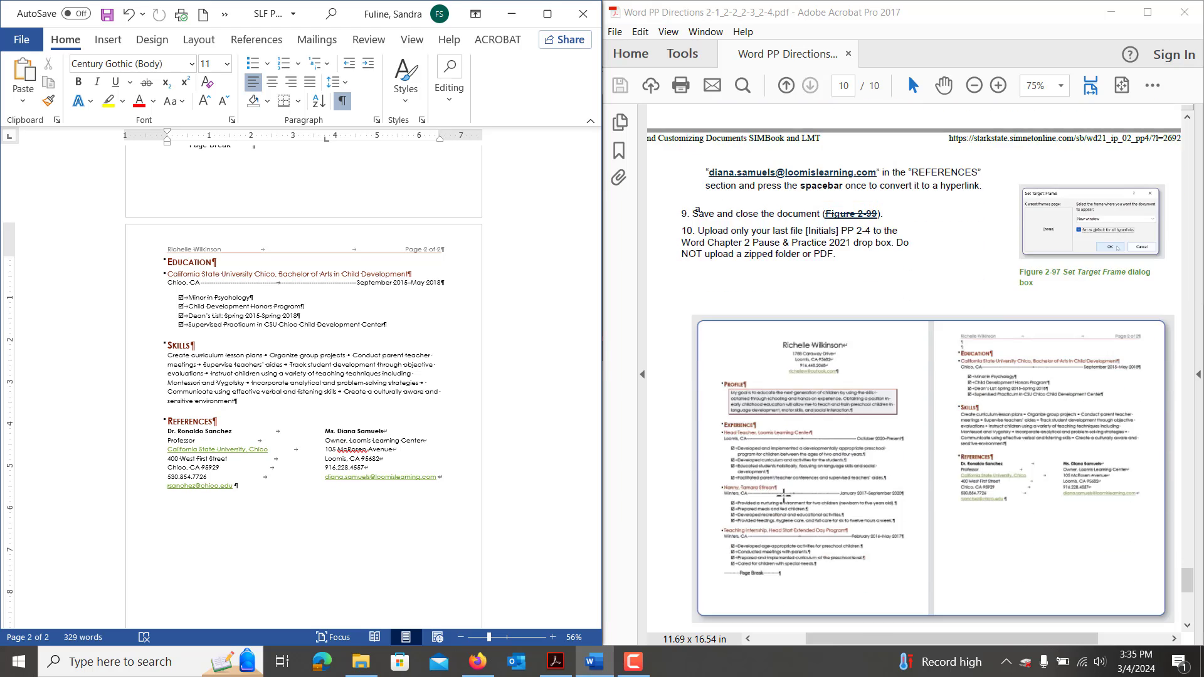
scroll(784, 495, "down", 1)
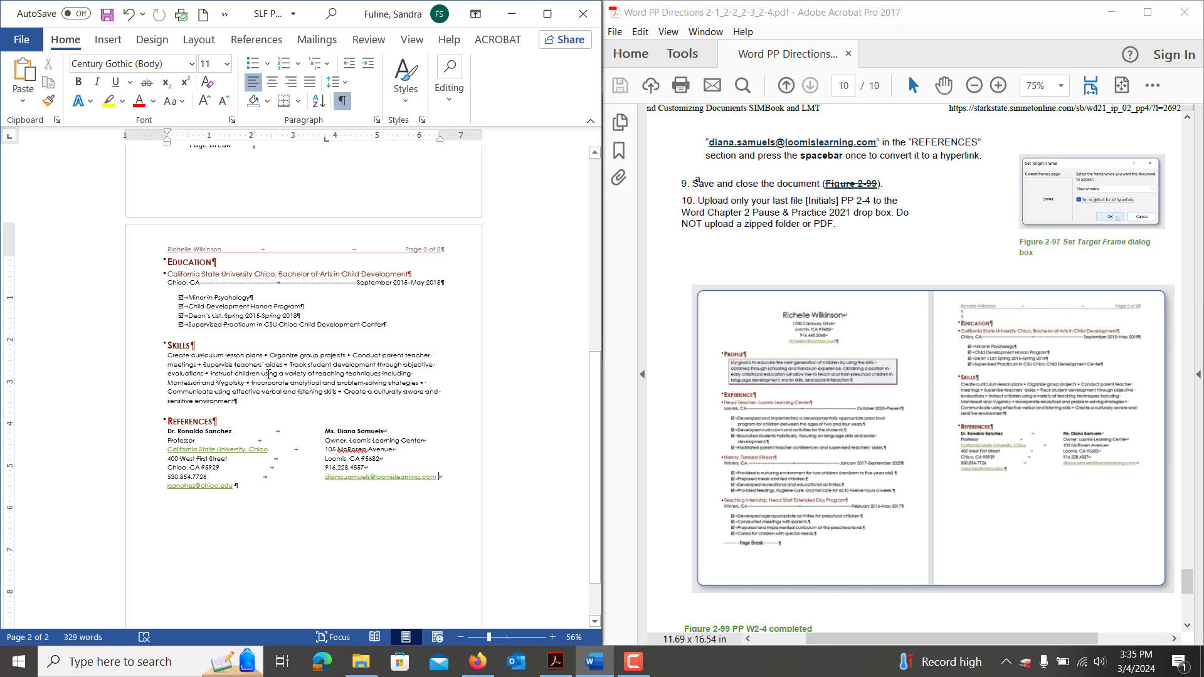
Save the résumé as SLF PP W2-4, then close Word and the directions PDF.
key("ctrl+s")
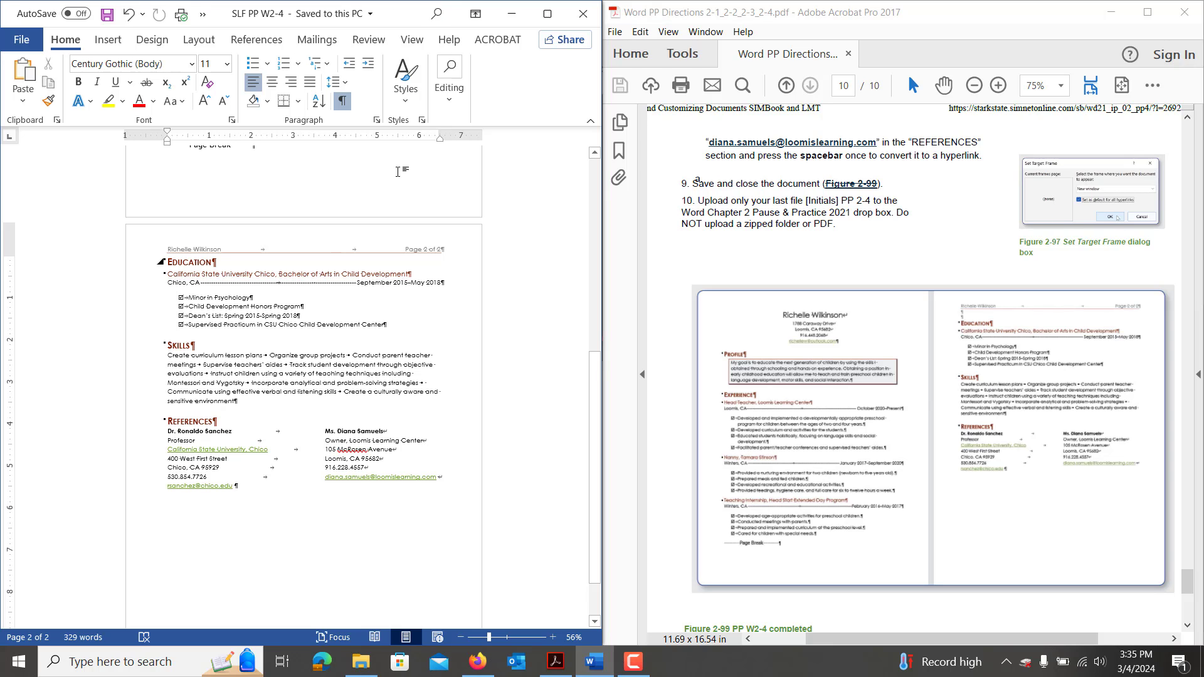
left_click(583, 13)
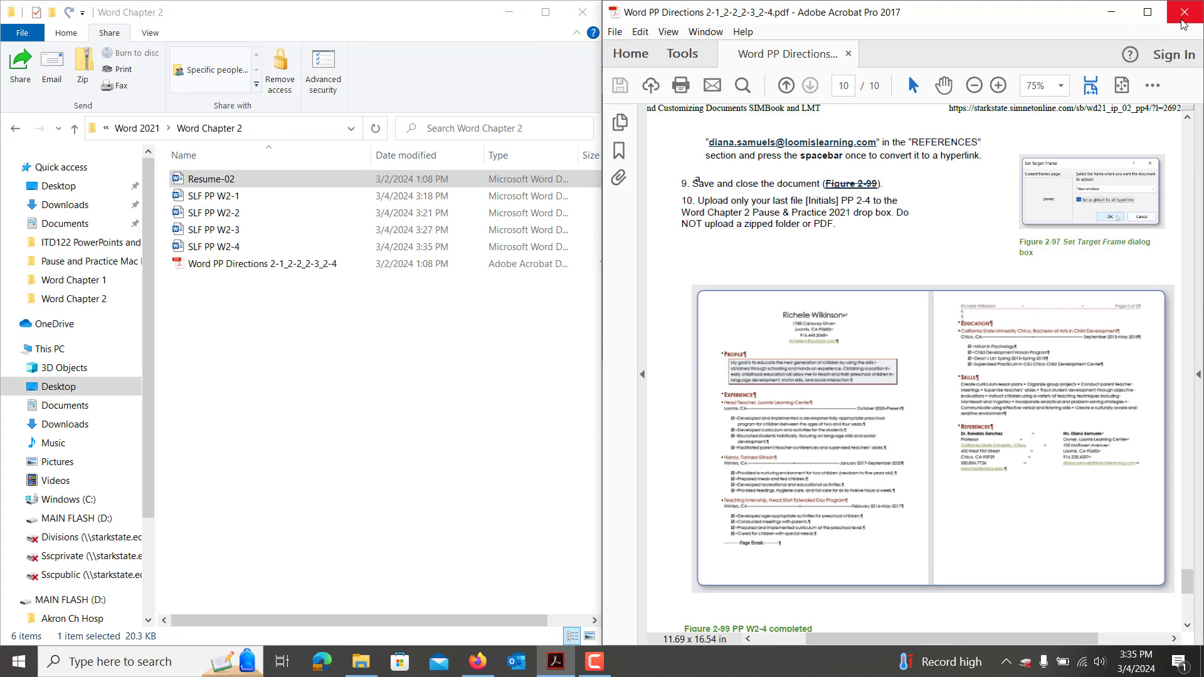
left_click(1182, 21)
left_click(859, 27)
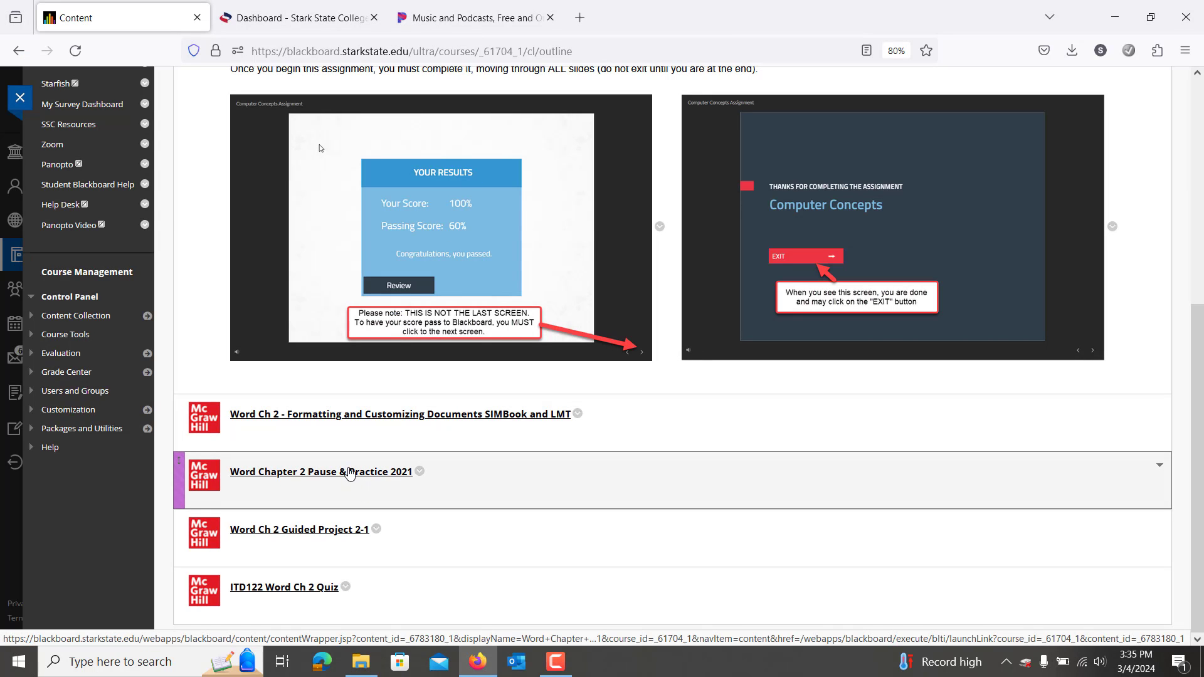
Open Word Chapter 2 Pause & Practice 2021 in full SIMnet and enter the Pilot for SU2024 class as a student.
left_click(348, 477)
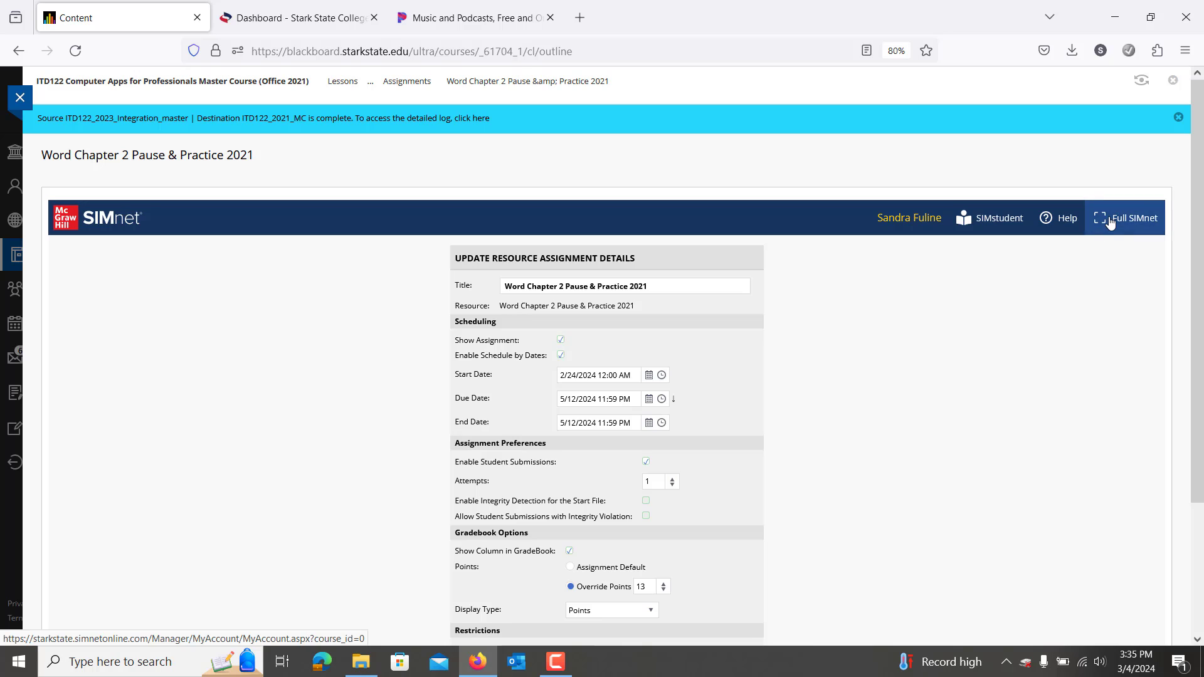
left_click(1105, 221)
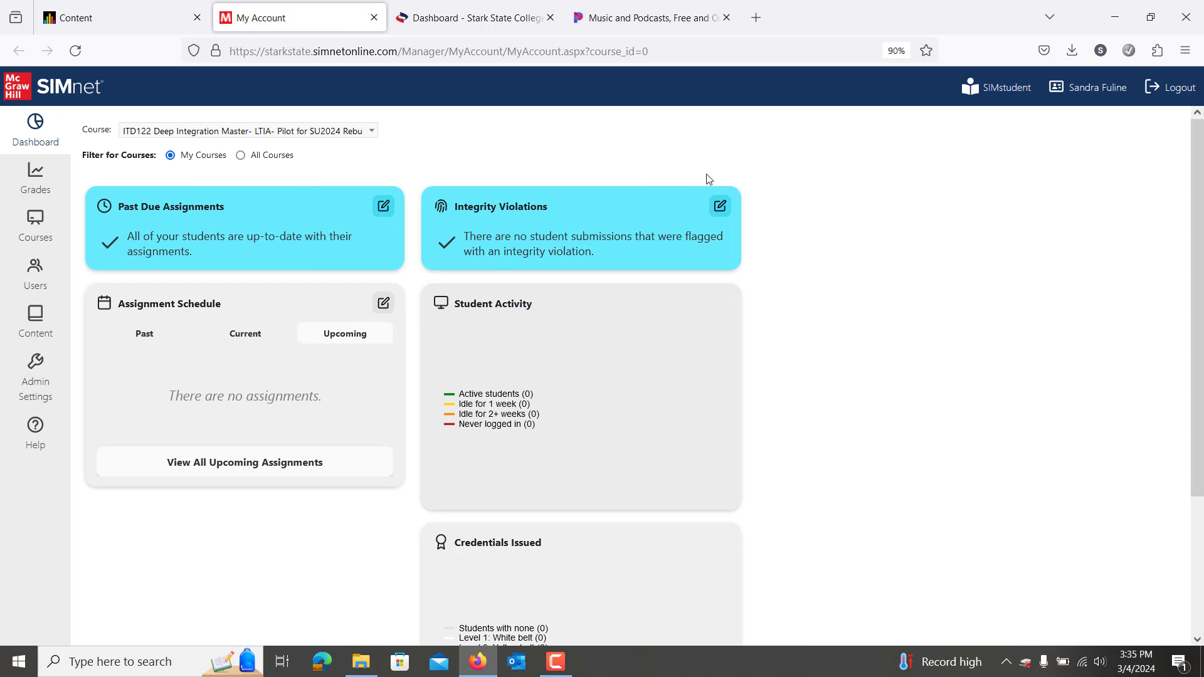
left_click(997, 87)
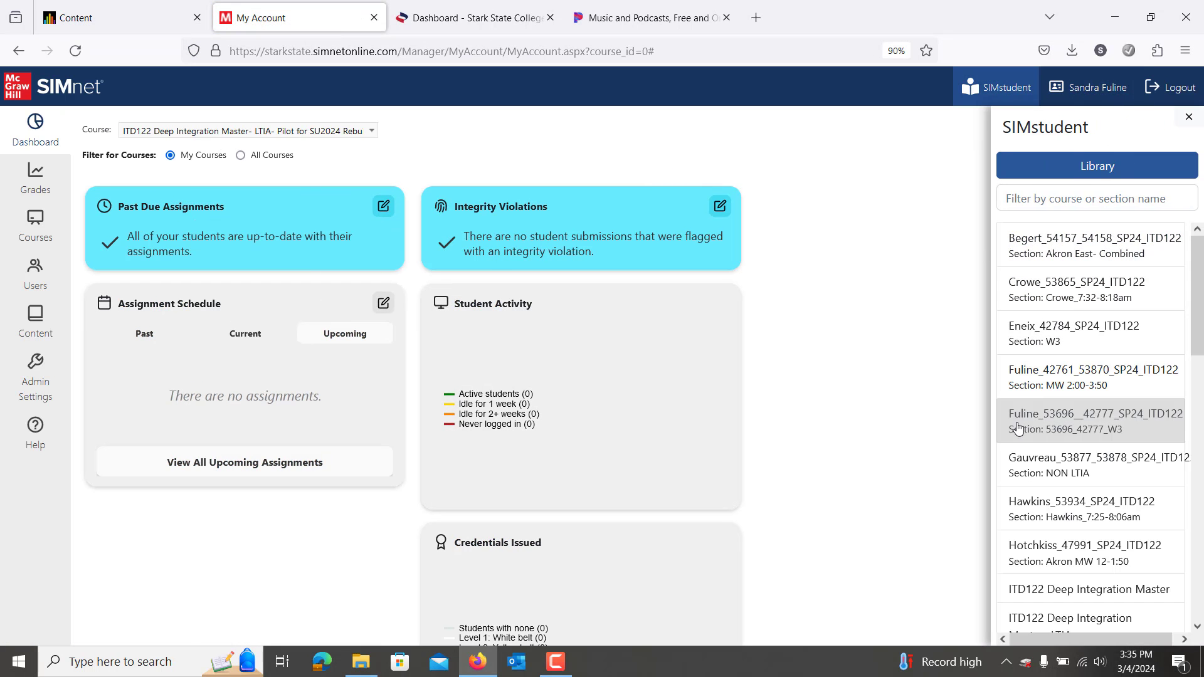
scroll(1032, 544, "down", 2)
scroll(1032, 544, "down", 3)
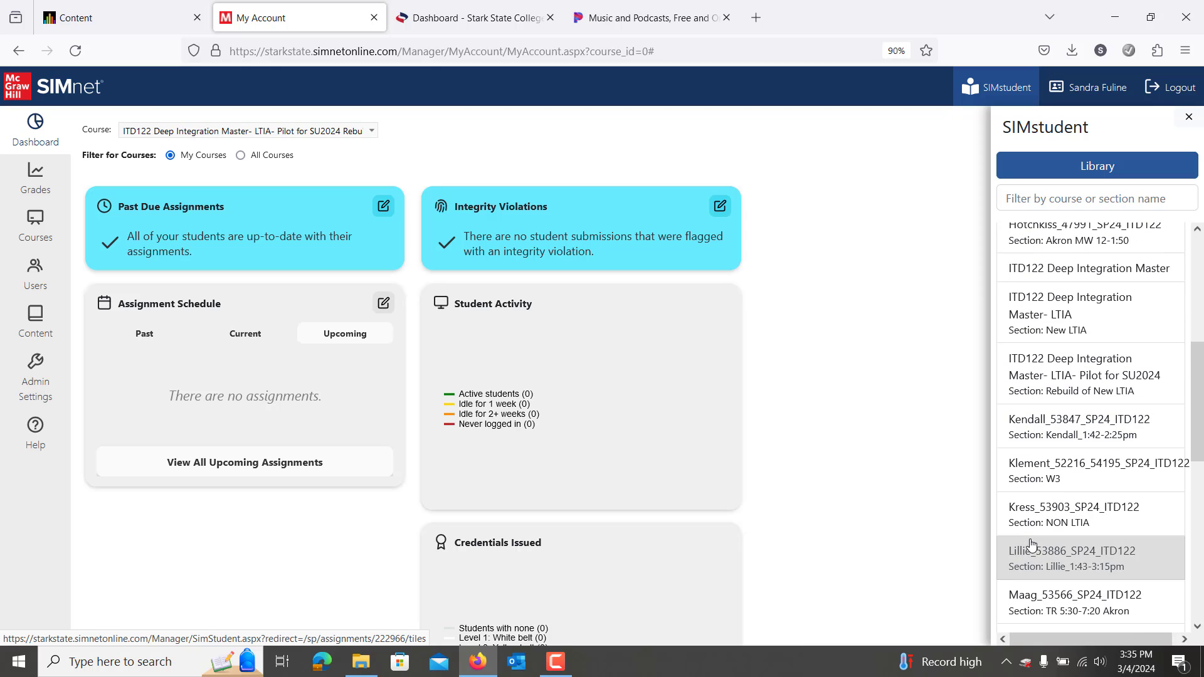
scroll(1029, 543, "down", 1)
scroll(1041, 501, "up", 1)
left_click(1066, 400)
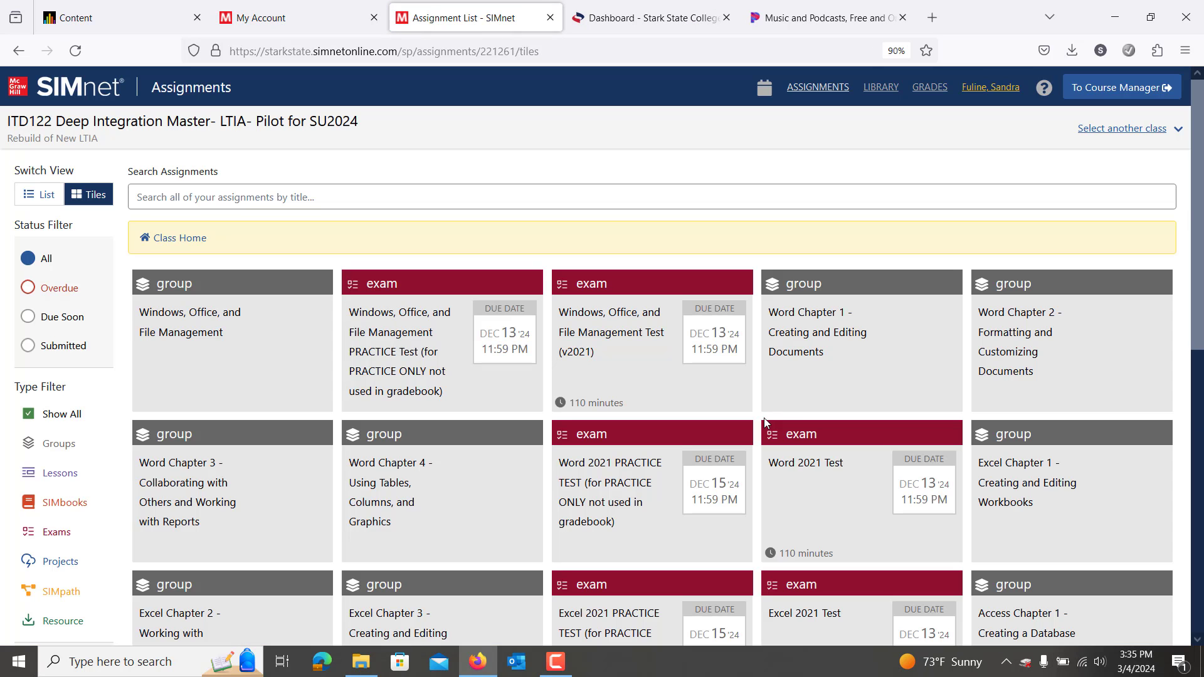
Open the Word Chapter 2 Pause & Practice 2021 assignment and start an Upload & save.
left_click(984, 369)
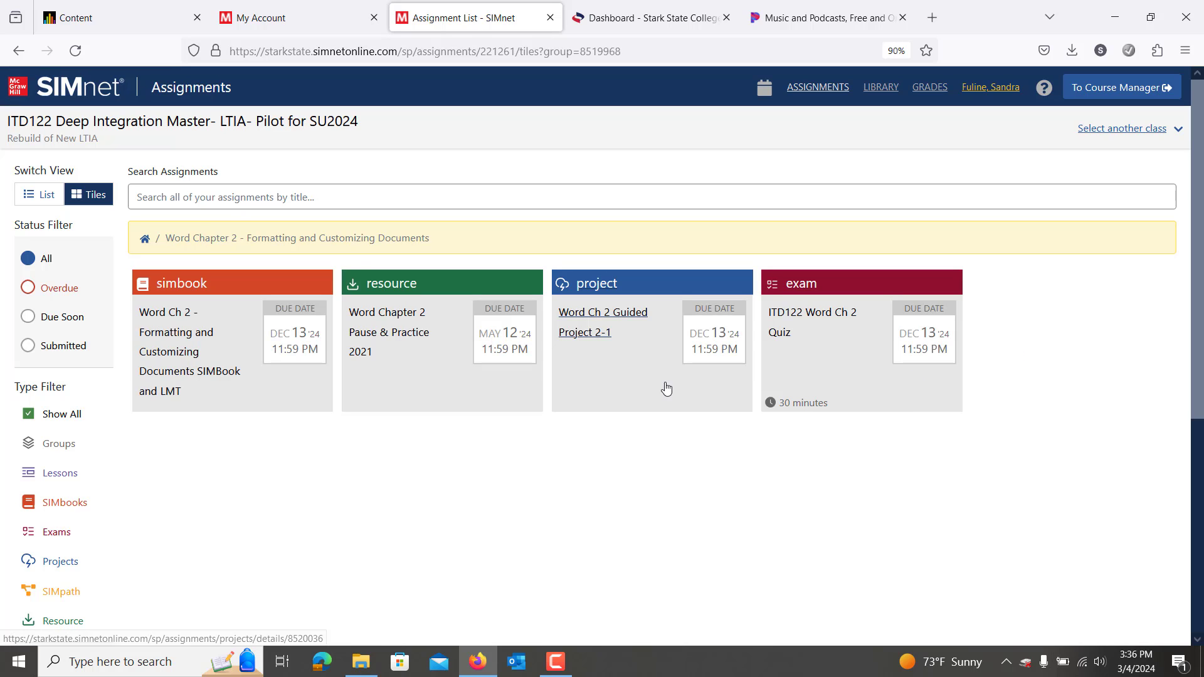
left_click(366, 319)
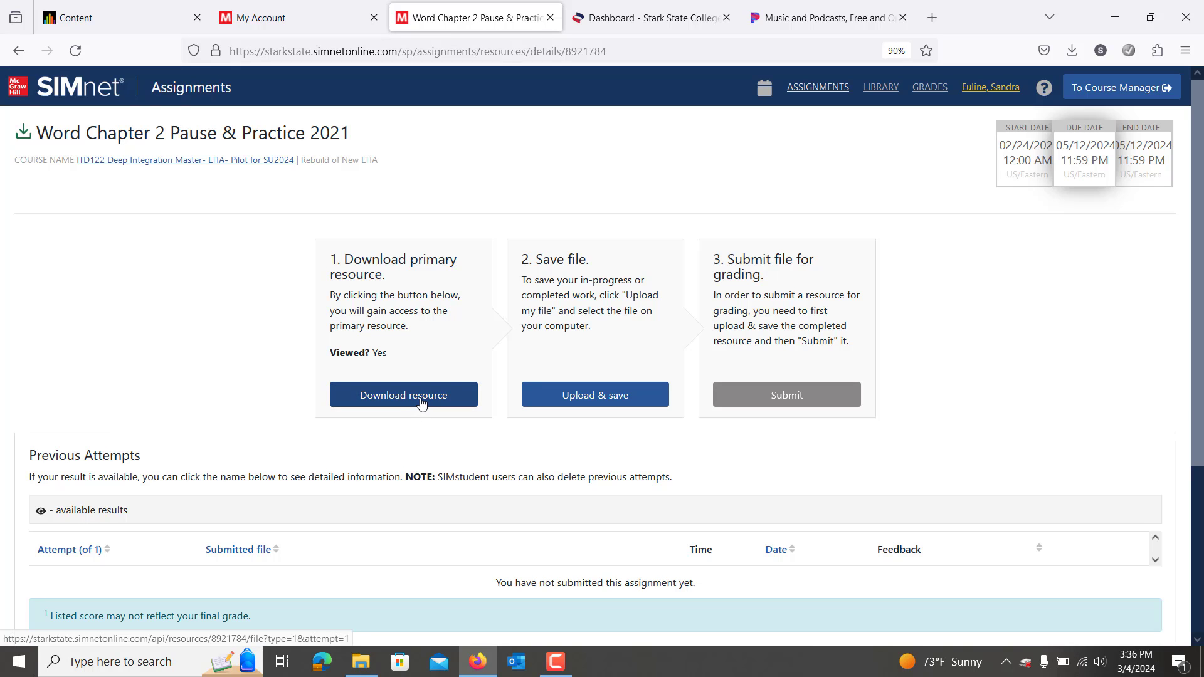
left_click(590, 399)
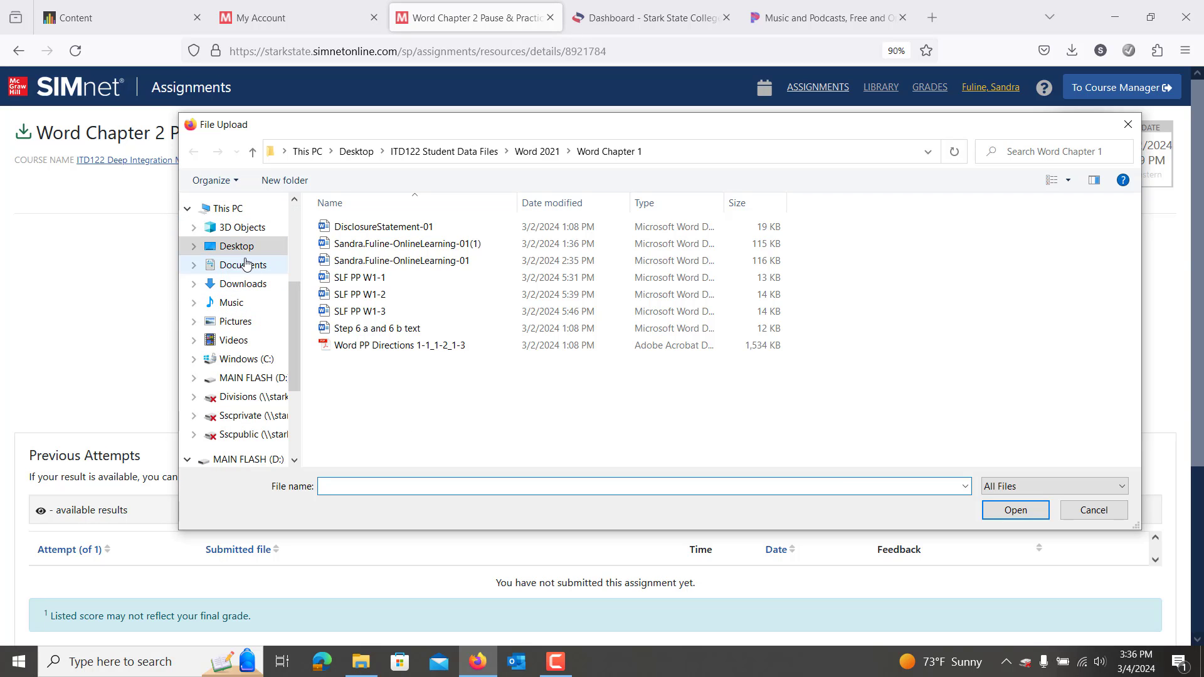
Upload SLF PP W2-4 from Desktop > ITD122 Student Data Files > Word 2021 > Word Chapter 2 and submit it.
left_click(232, 247)
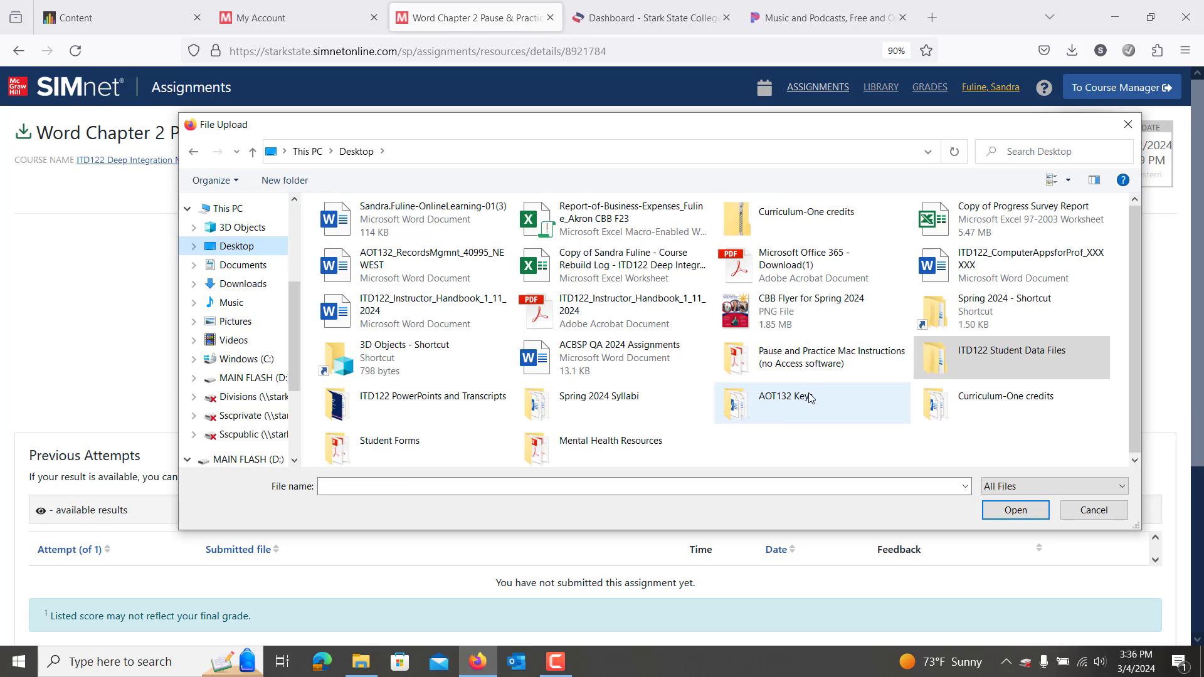
left_click(993, 376)
double_click(999, 366)
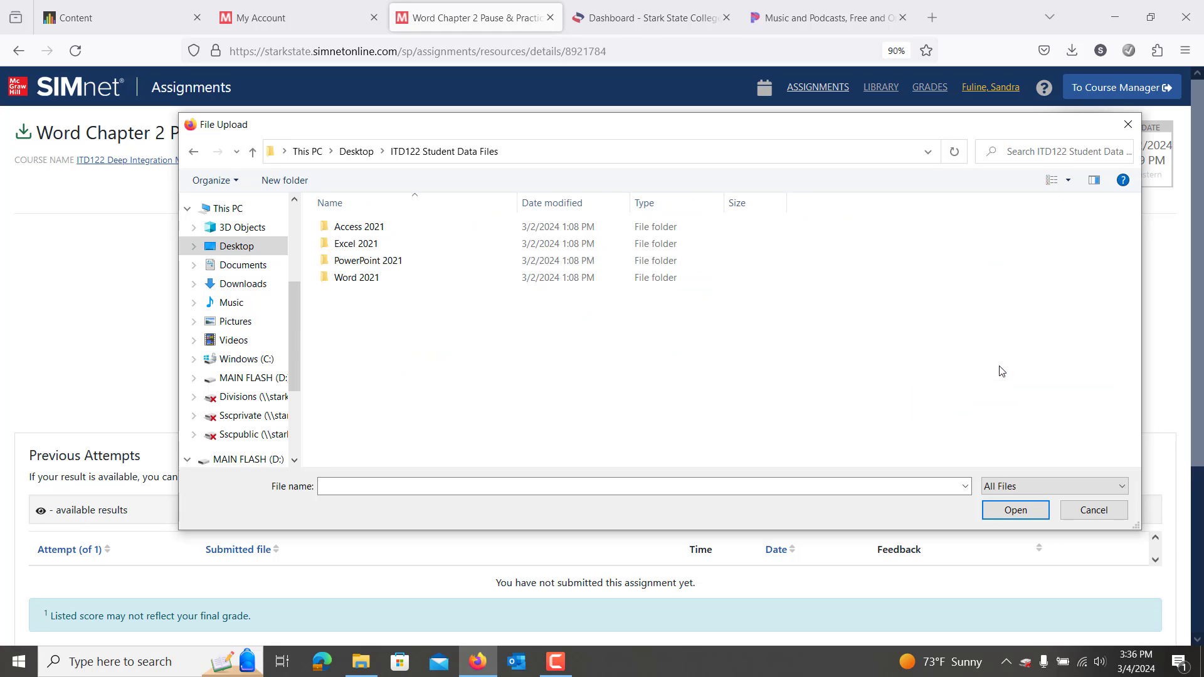
double_click(342, 282)
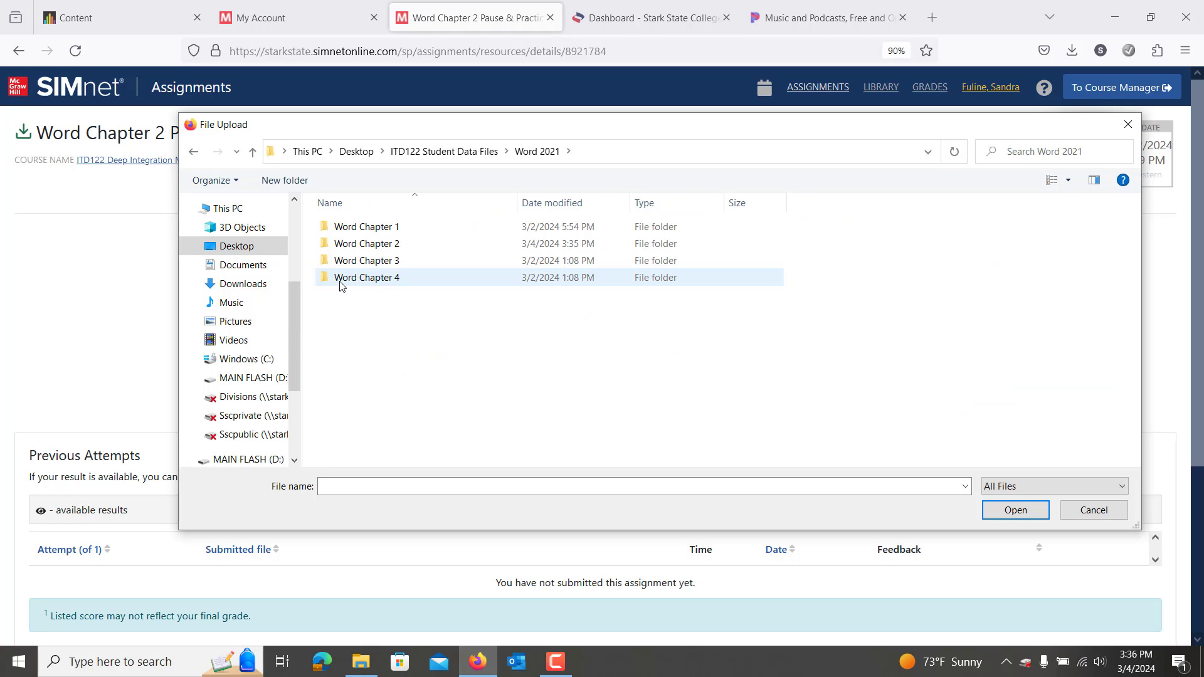
double_click(377, 245)
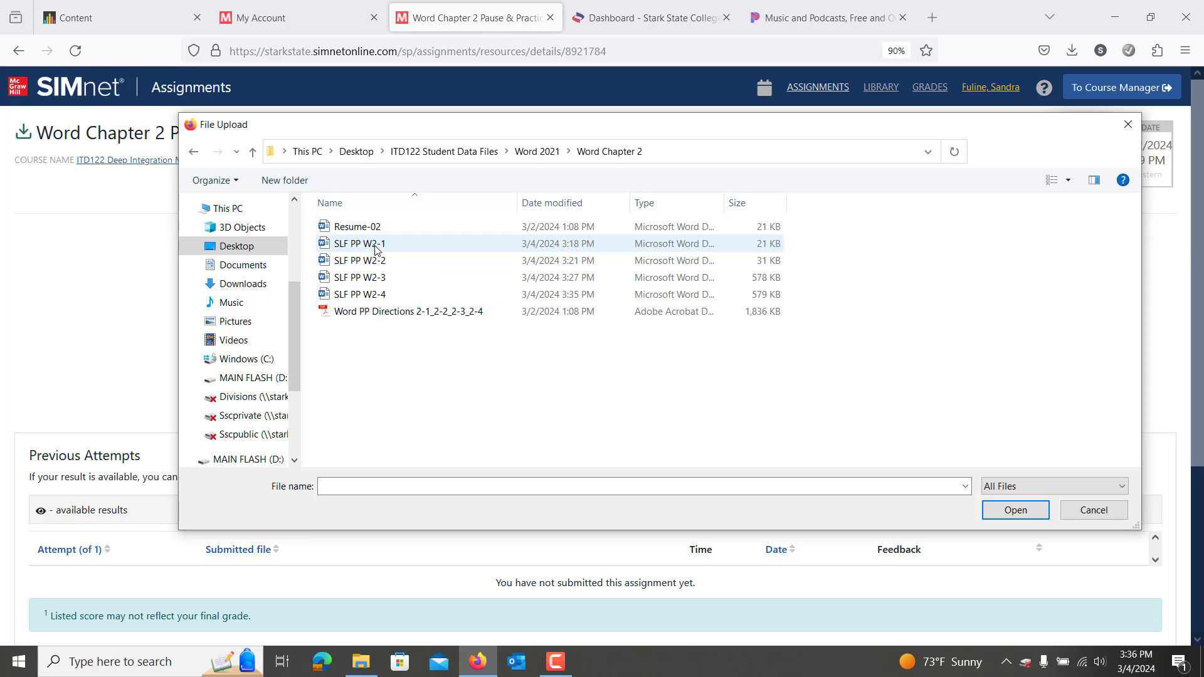
double_click(379, 294)
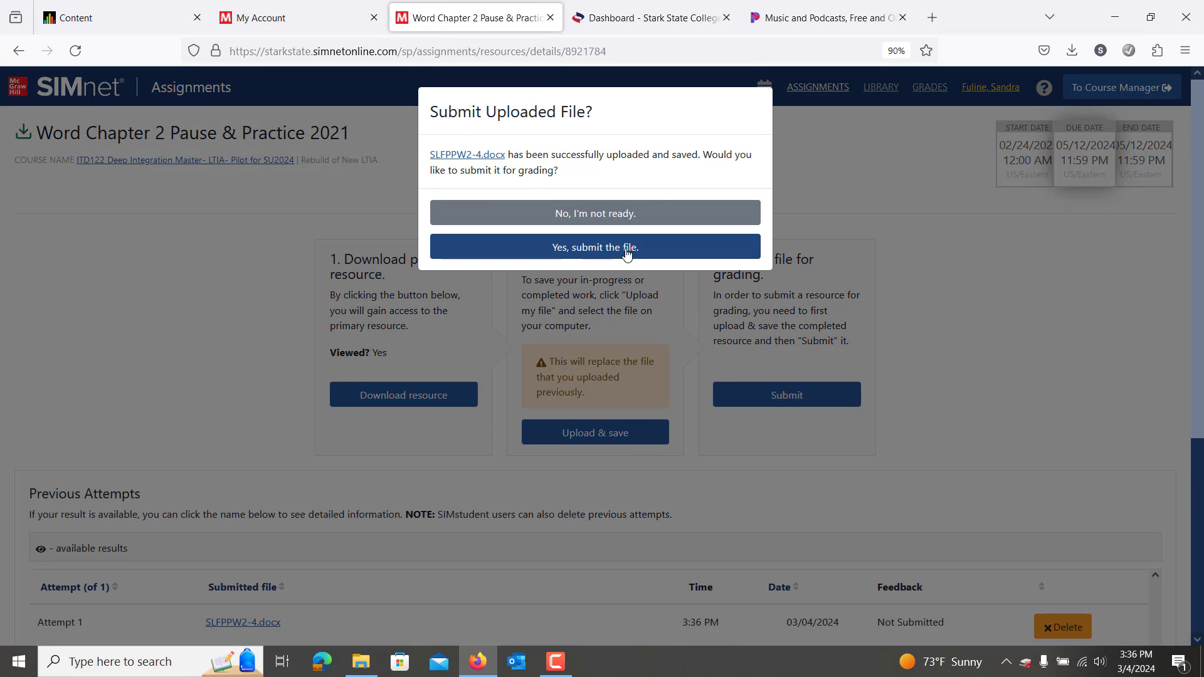
left_click(623, 249)
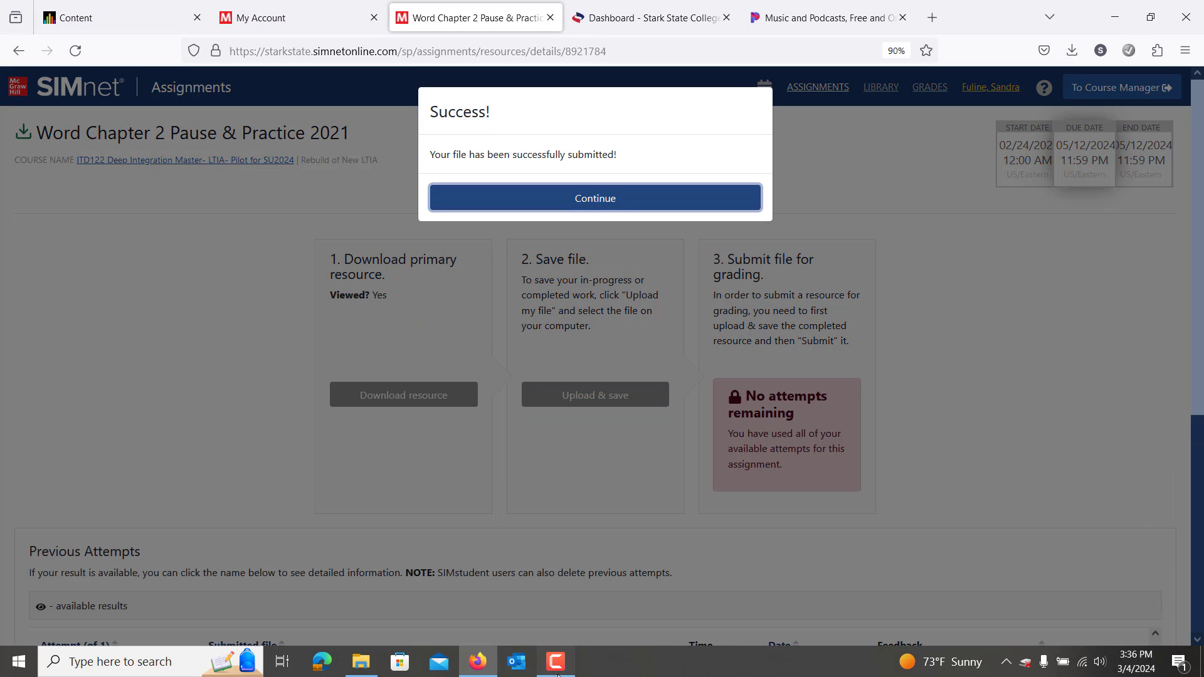